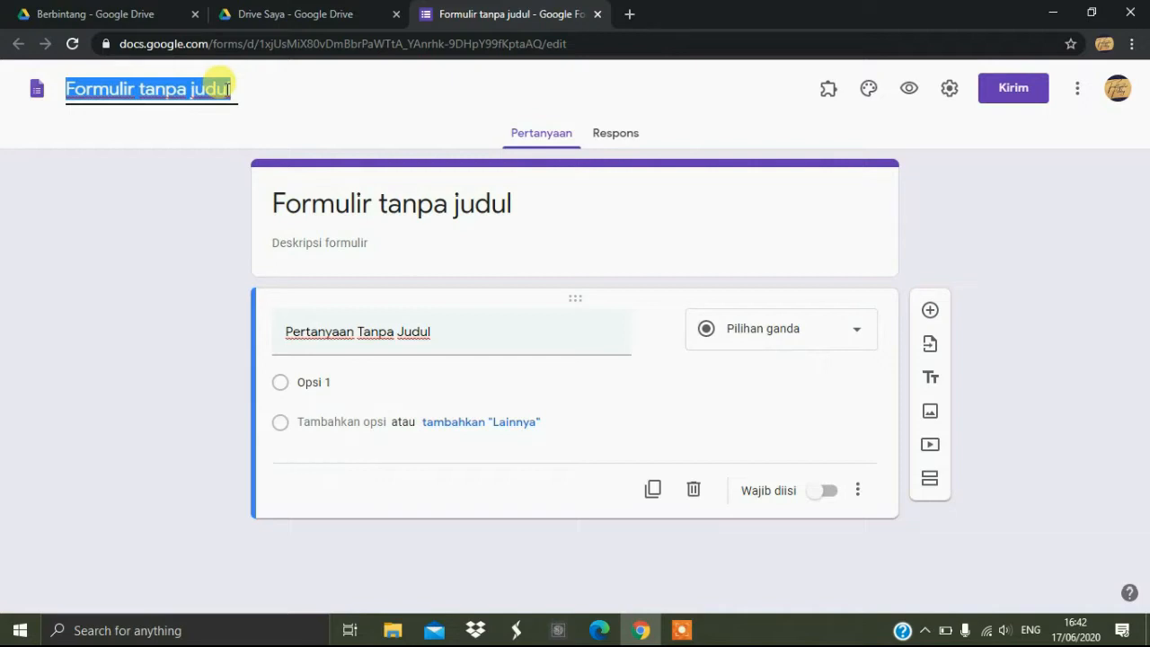
# Rename the untitled form file as "Penilaian Karakter".
pyautogui.write('Penil')
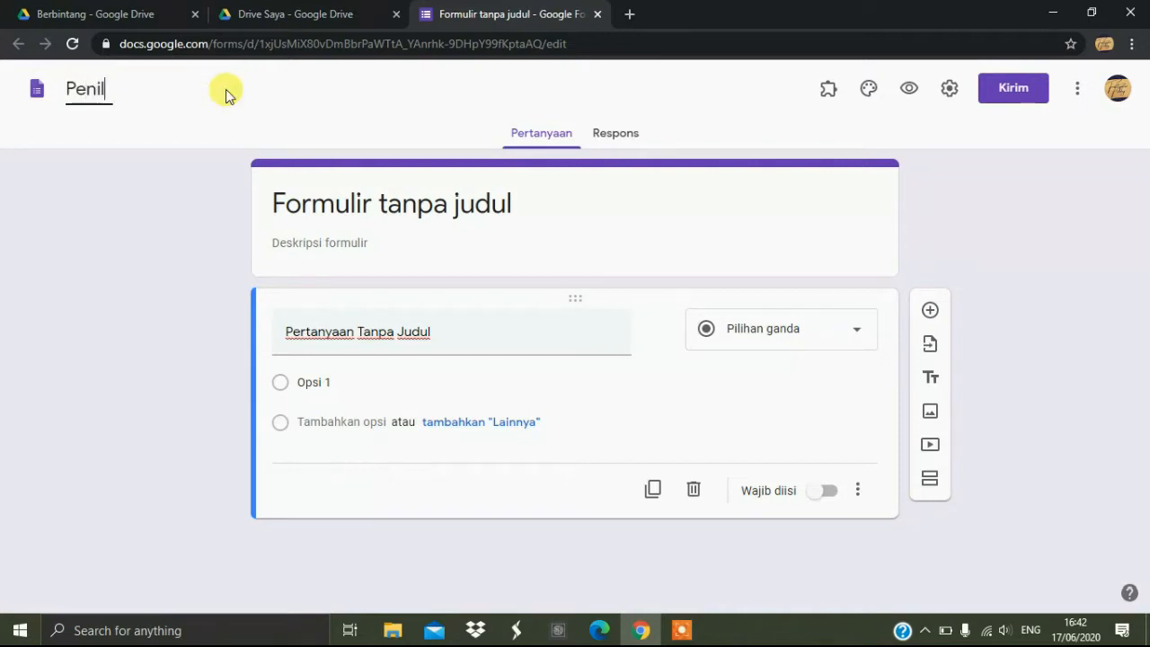
pyautogui.write('aian Kar')
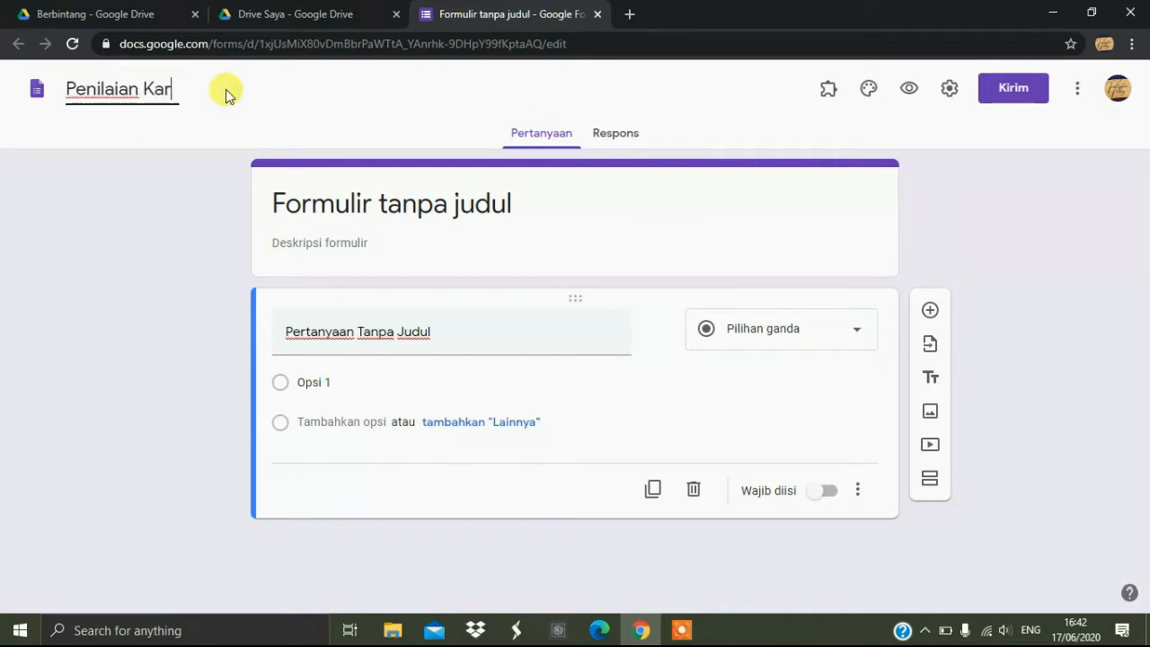
pyautogui.write('akter')
# Change the heading shown on the form to "Penilaian Spiritual".
pyautogui.click(347, 204)
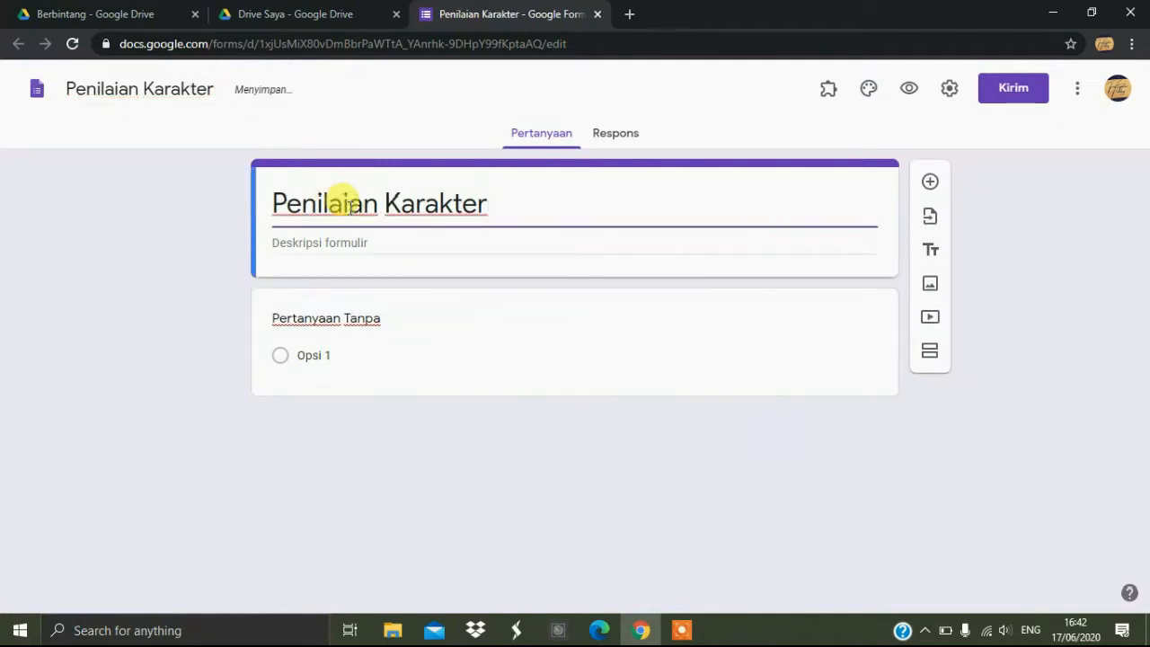
pyautogui.tripleClick(348, 204)
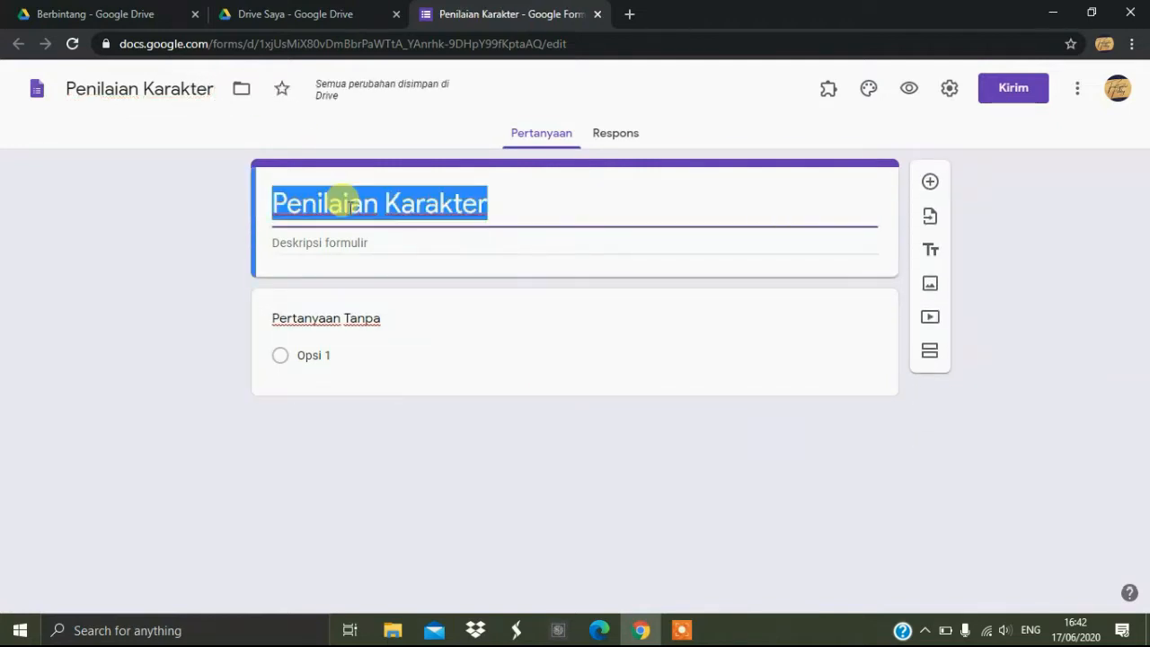
pyautogui.press('Right')
pyautogui.hotkey('ctrl', 'shift', 'Left')
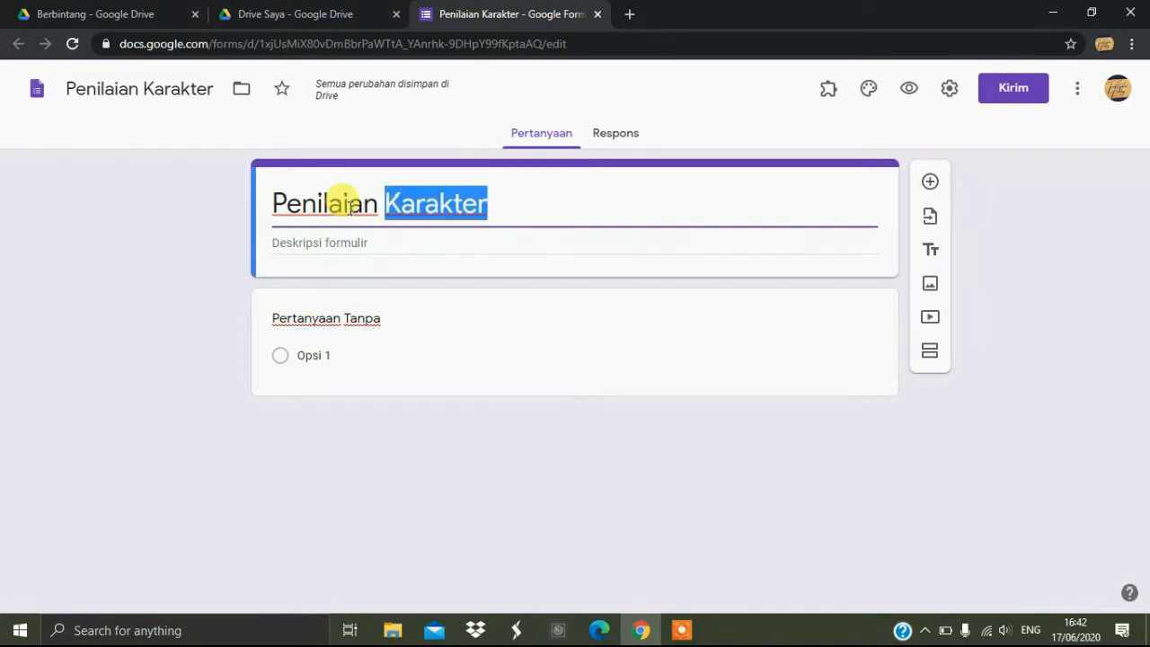
pyautogui.write('Spir')
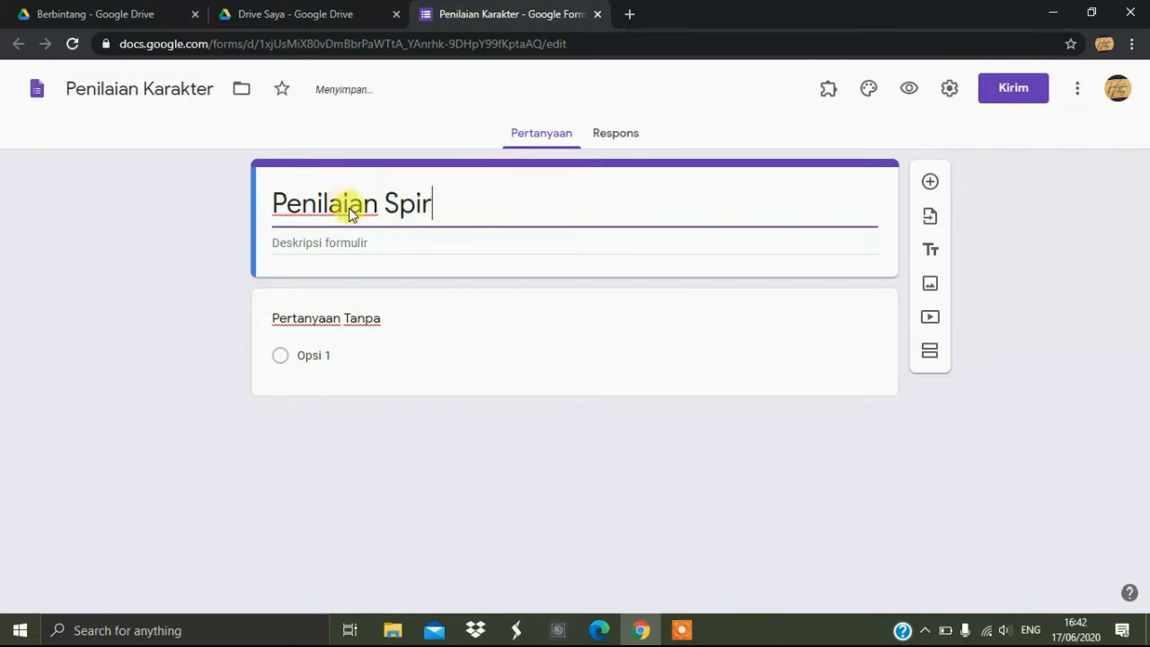
pyautogui.write('itual')
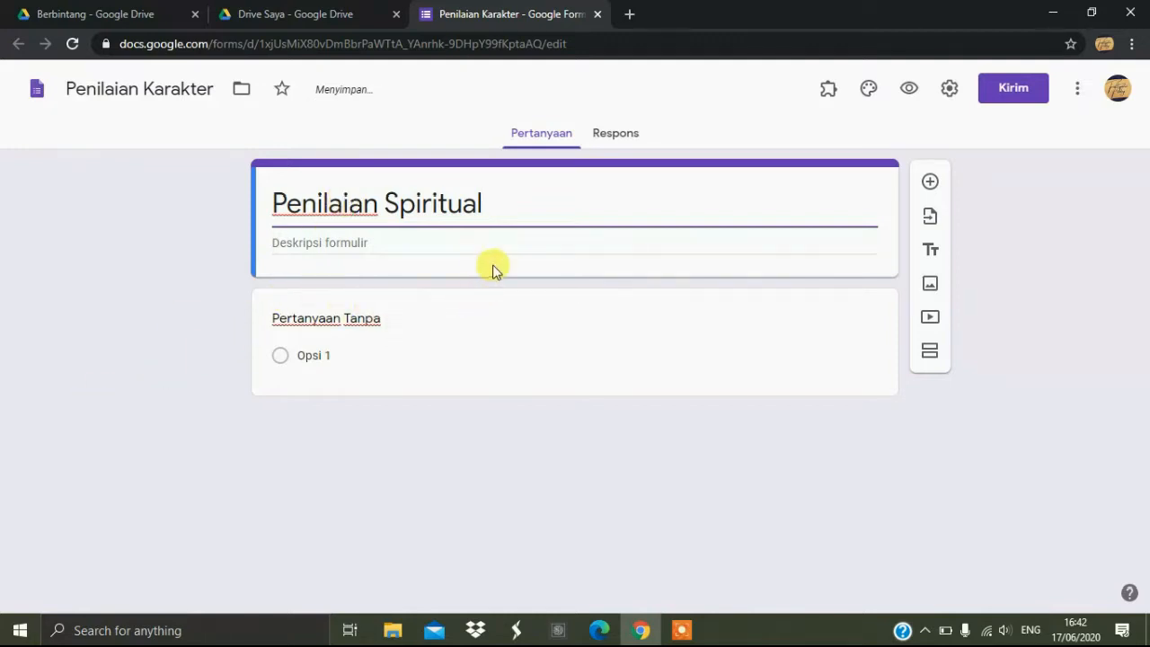
# Enter "Lengkapi identitas anda" as the form description.
pyautogui.click(471, 243)
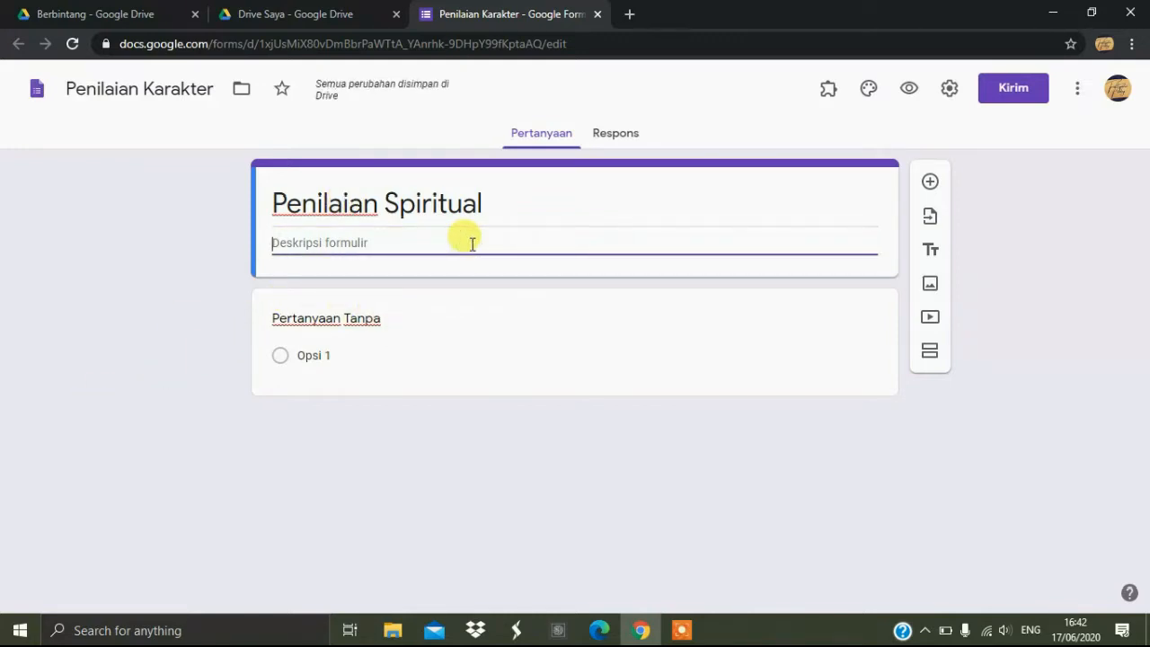
pyautogui.write('Leng')
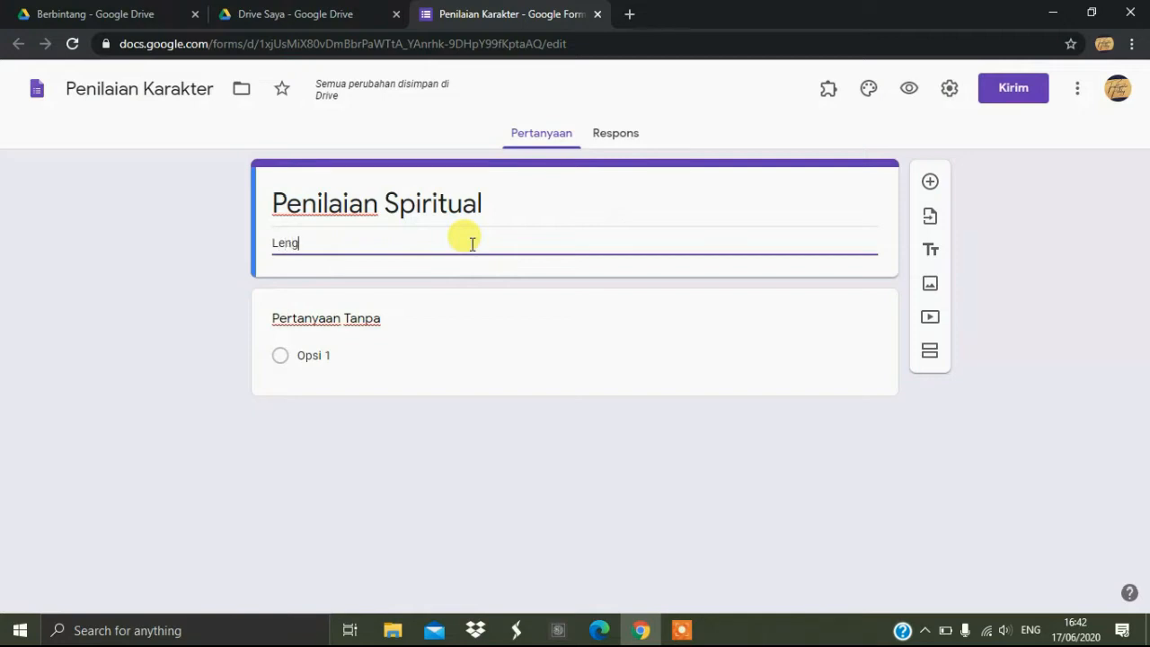
pyautogui.write('kapi iden')
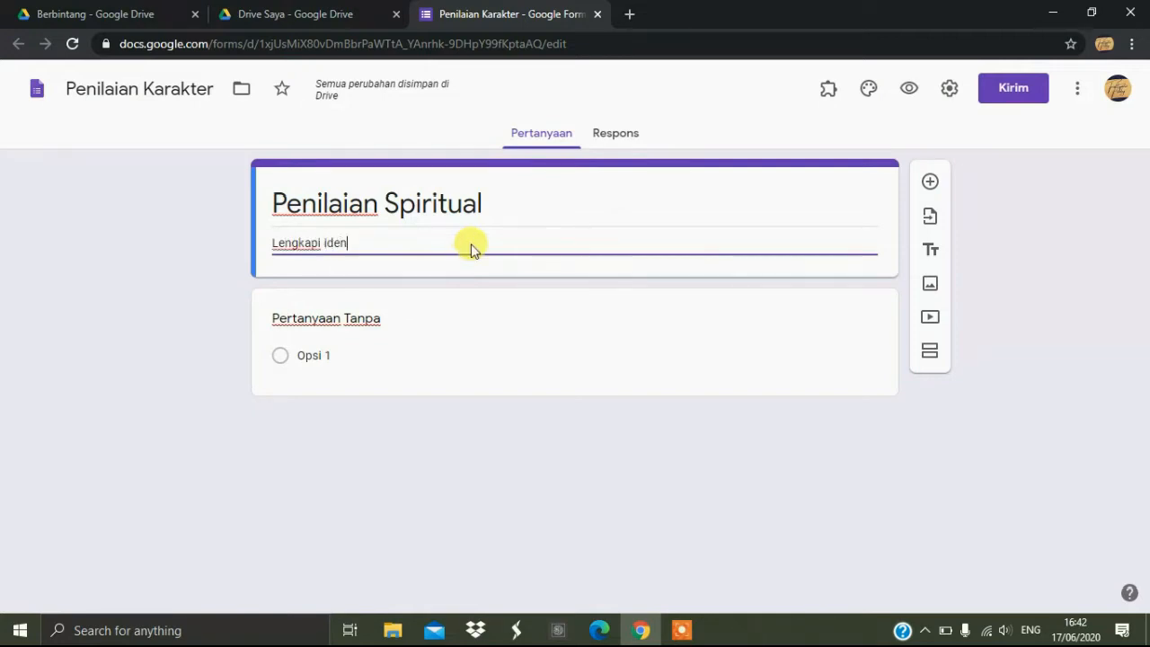
pyautogui.write('titas anda')
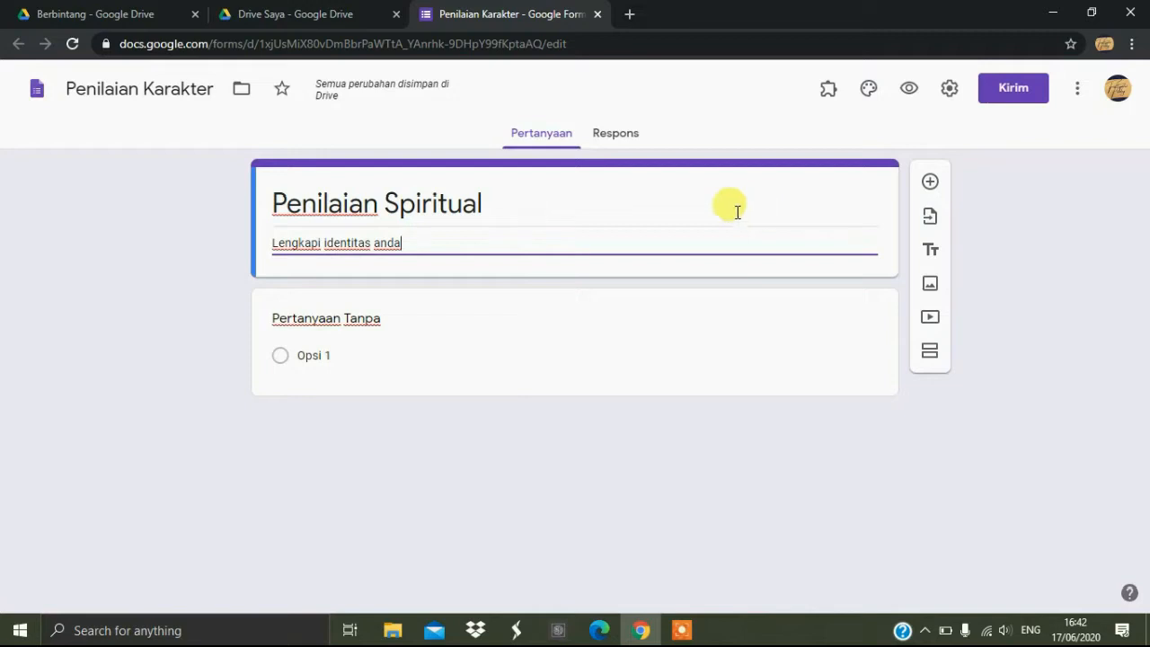
# In the form settings, limit respondents to 1 response and set the confirmation message to "Jawaban anda telah terekam".
pyautogui.click(950, 90)
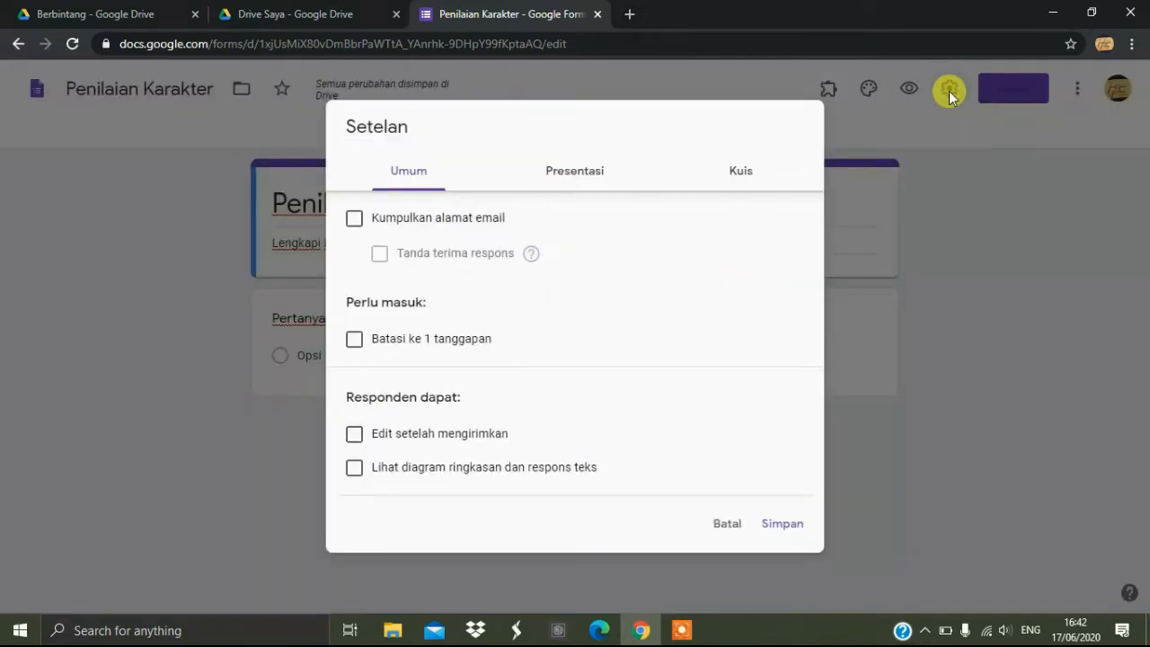
pyautogui.click(354, 338)
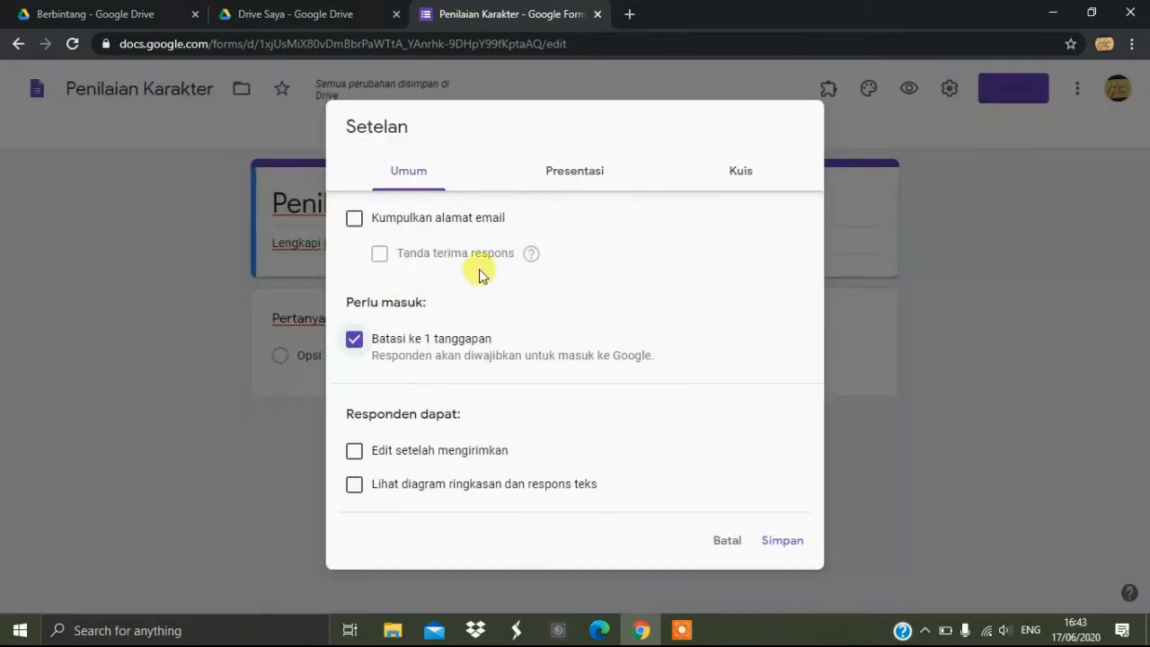
pyautogui.click(553, 175)
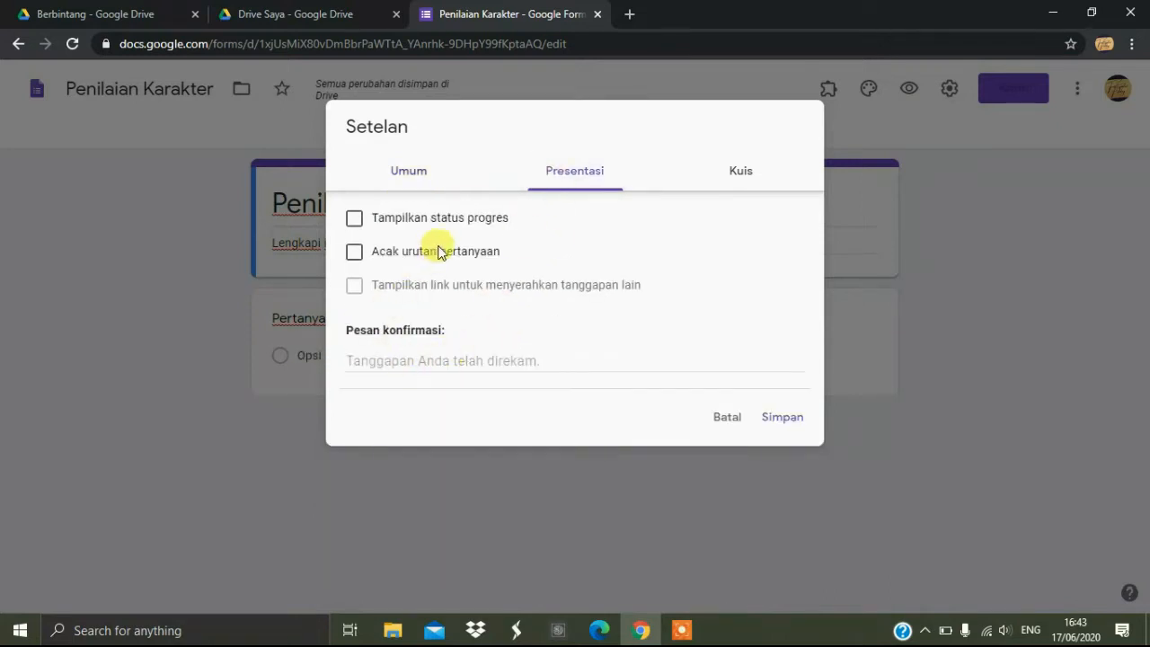
pyautogui.click(400, 359)
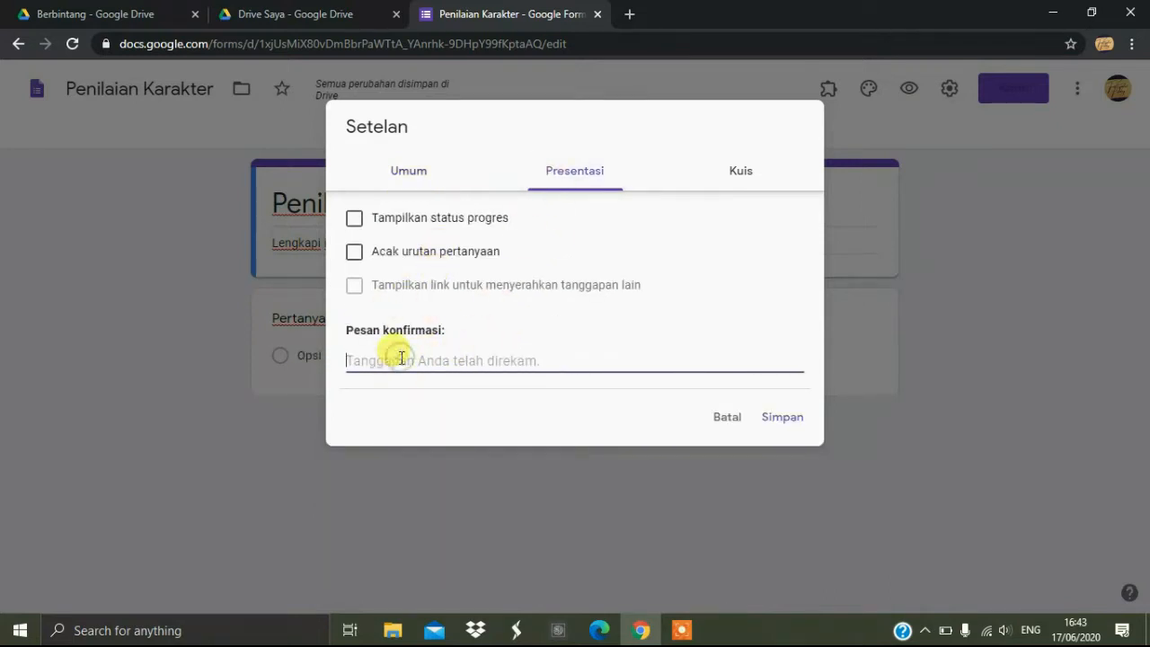
pyautogui.write('Jawa')
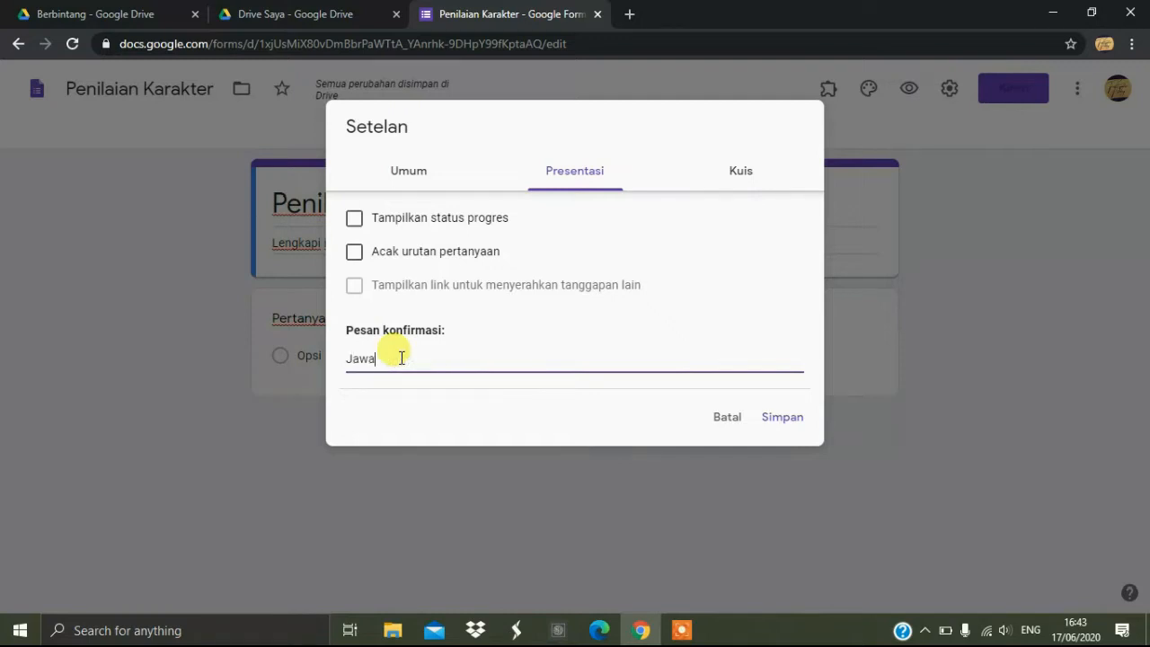
pyautogui.write('ban anda telah terekam')
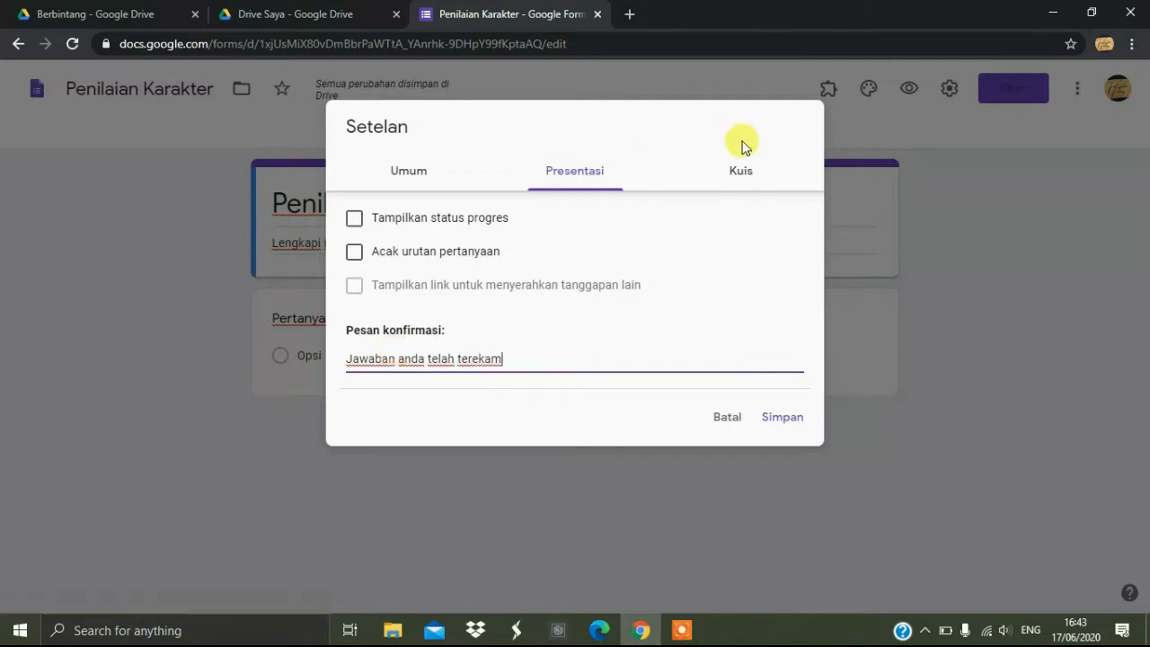
# Make the form a quiz, hide missed questions, correct answers and point values from respondents, and save the settings.
pyautogui.click(748, 187)
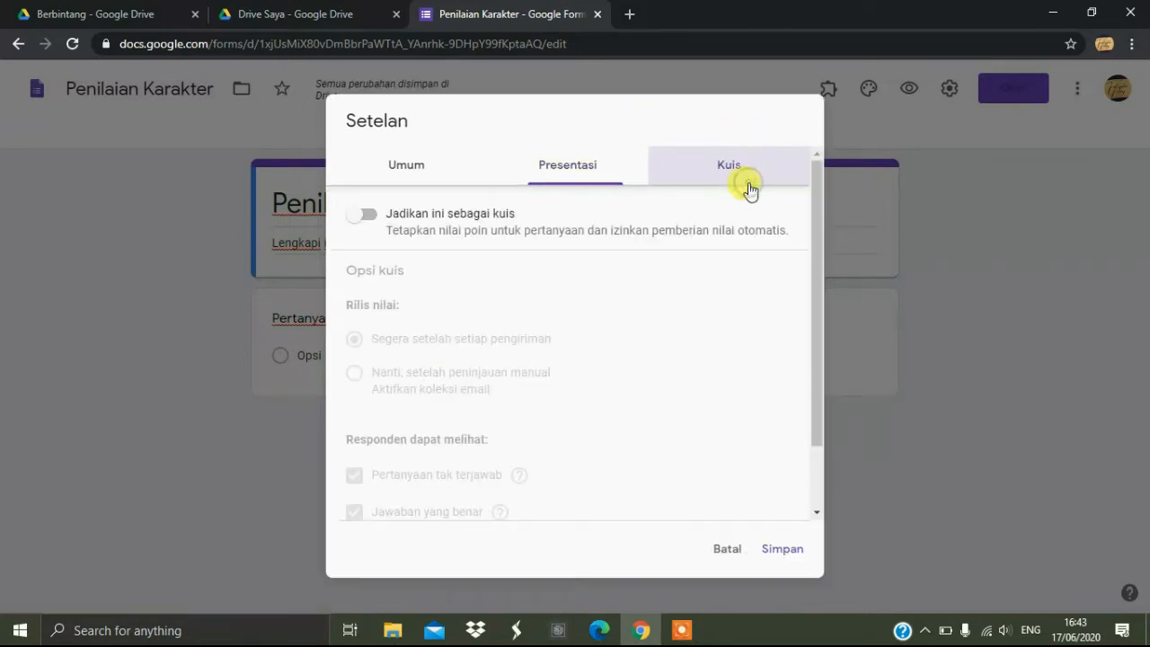
pyautogui.click(367, 214)
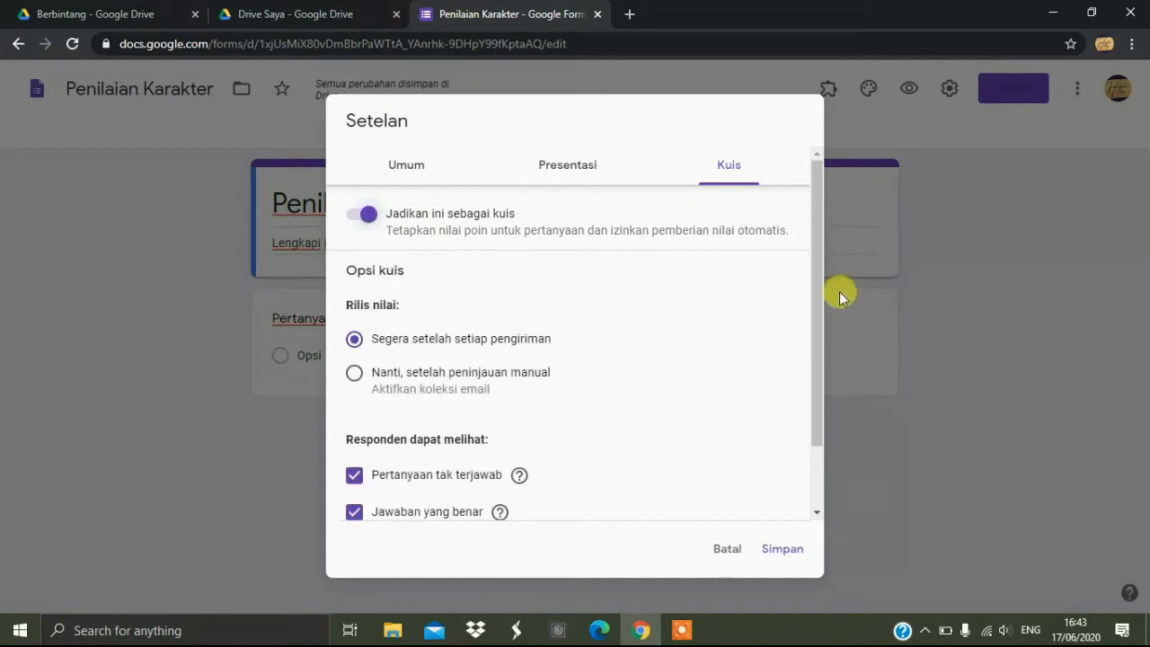
pyautogui.moveTo(813, 292); pyautogui.dragTo(803, 429)
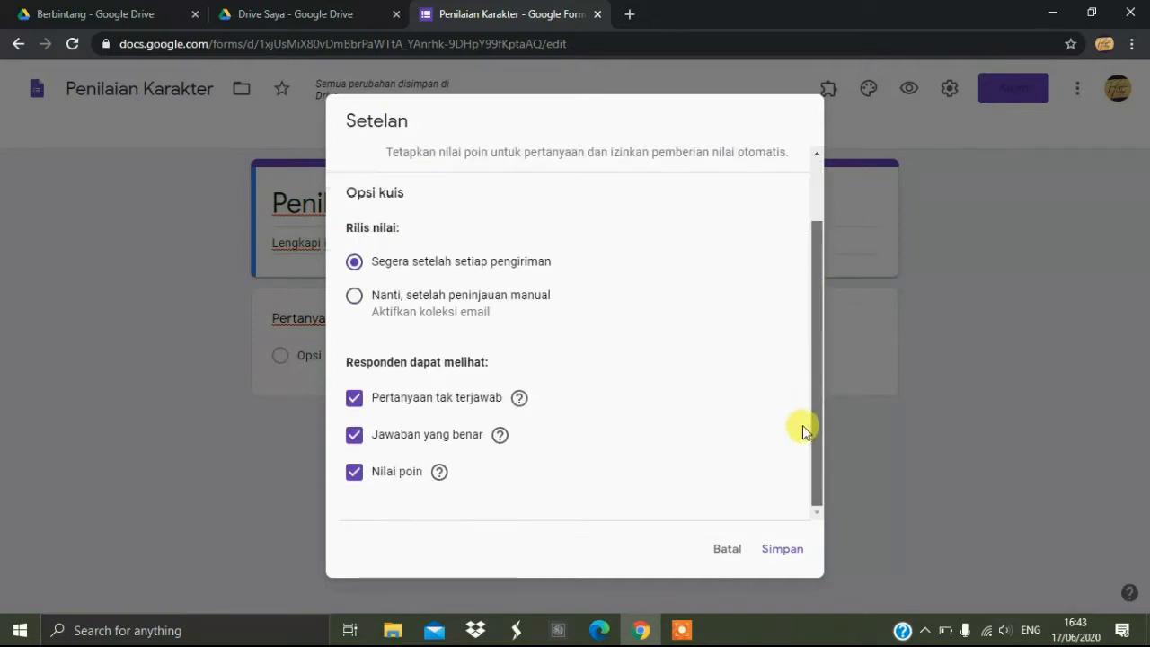
pyautogui.click(355, 400)
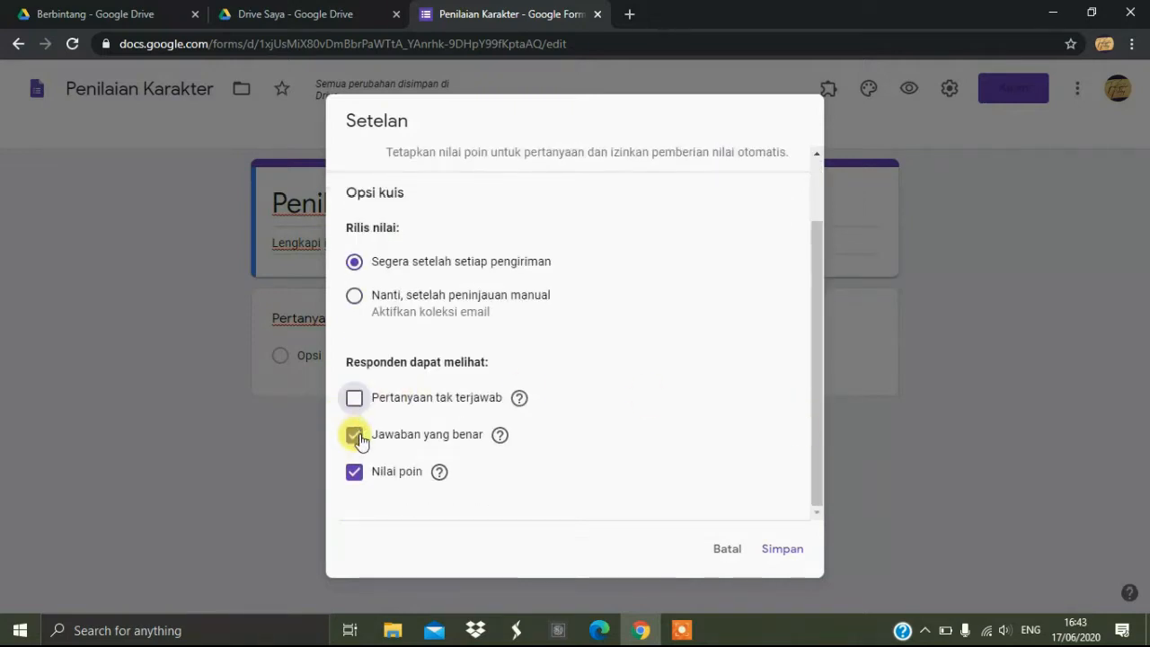
pyautogui.click(355, 435)
pyautogui.click(355, 473)
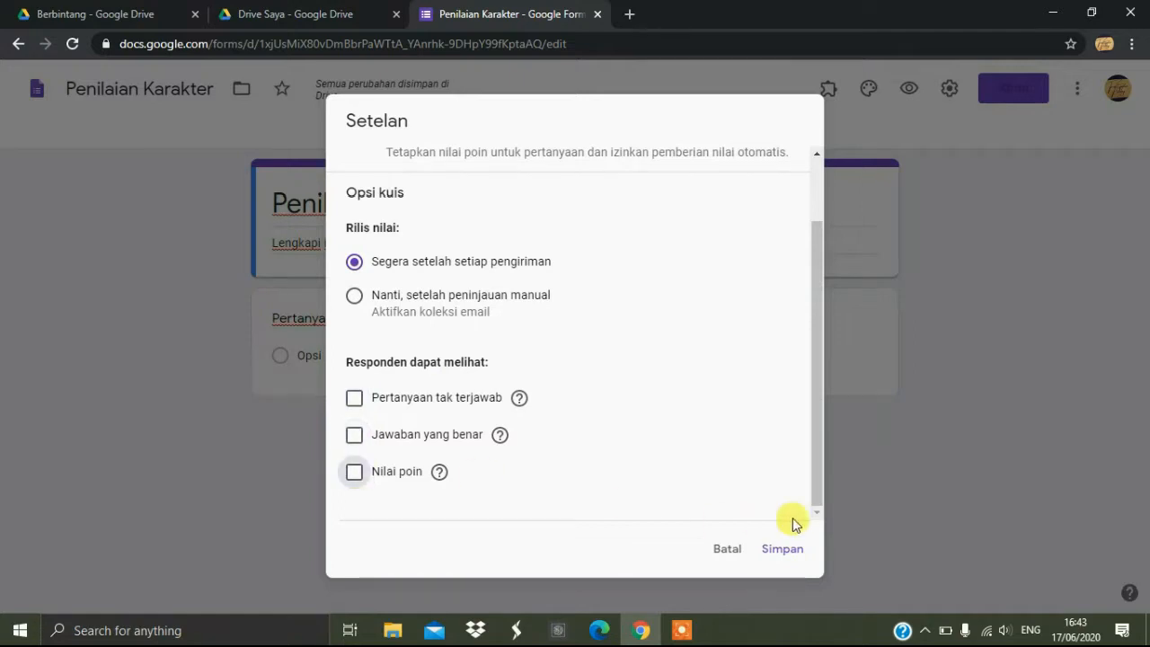
pyautogui.click(786, 555)
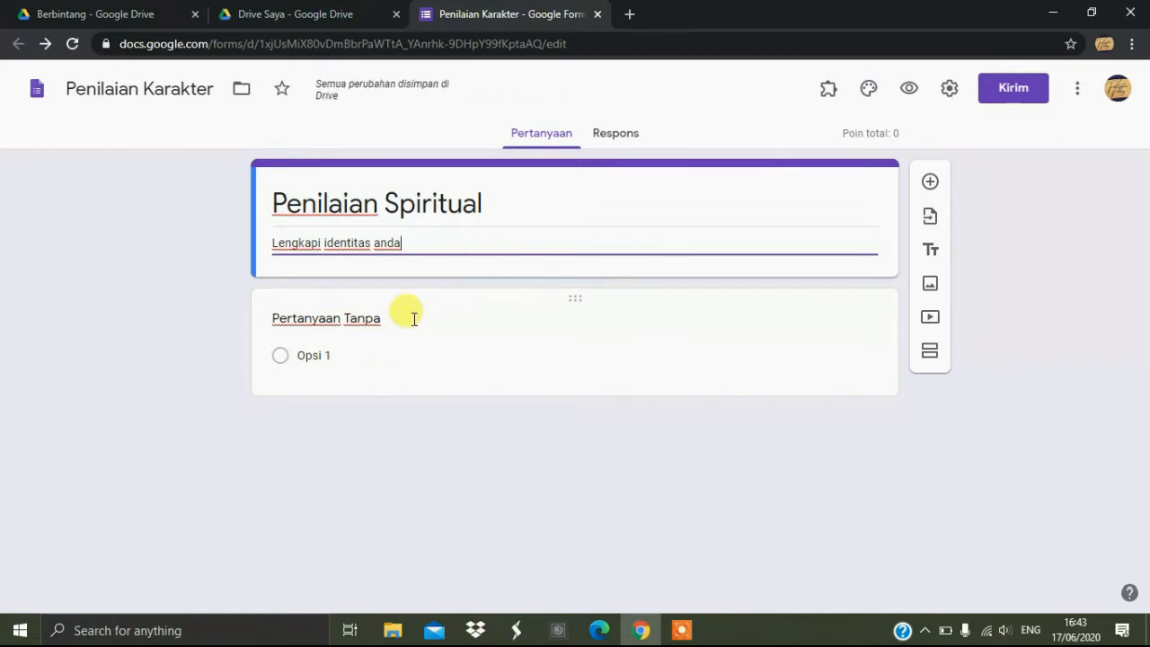
# Turn the first question into a required short-answer (Jawaban singkat) question titled "NAMA".
pyautogui.click(414, 318)
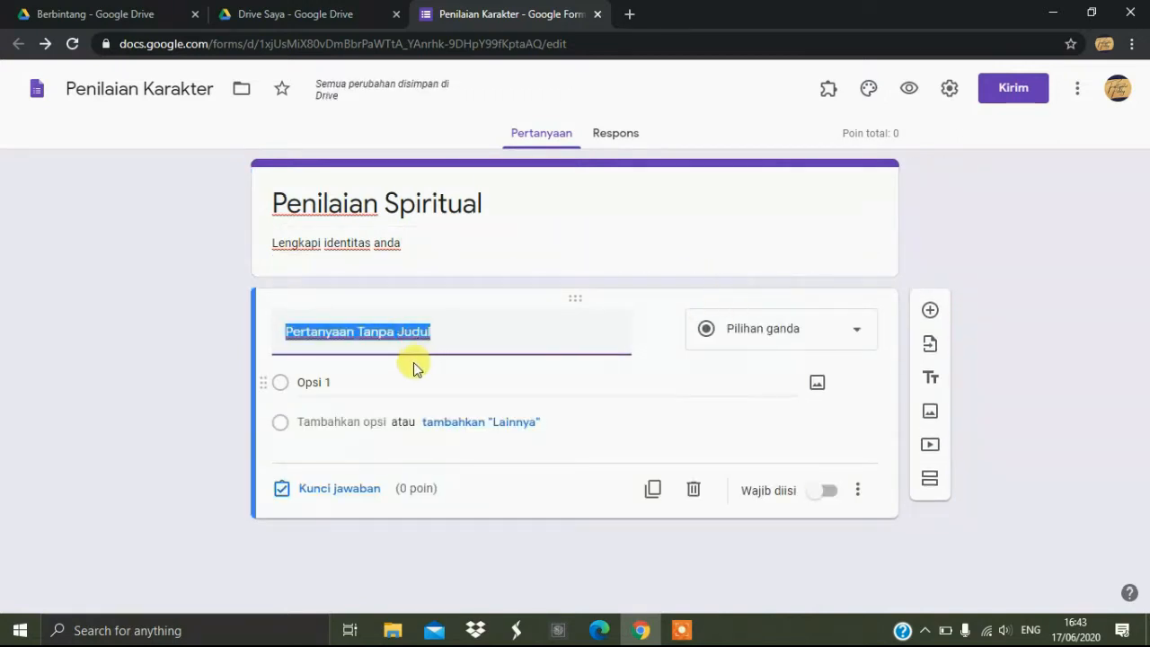
pyautogui.click(745, 331)
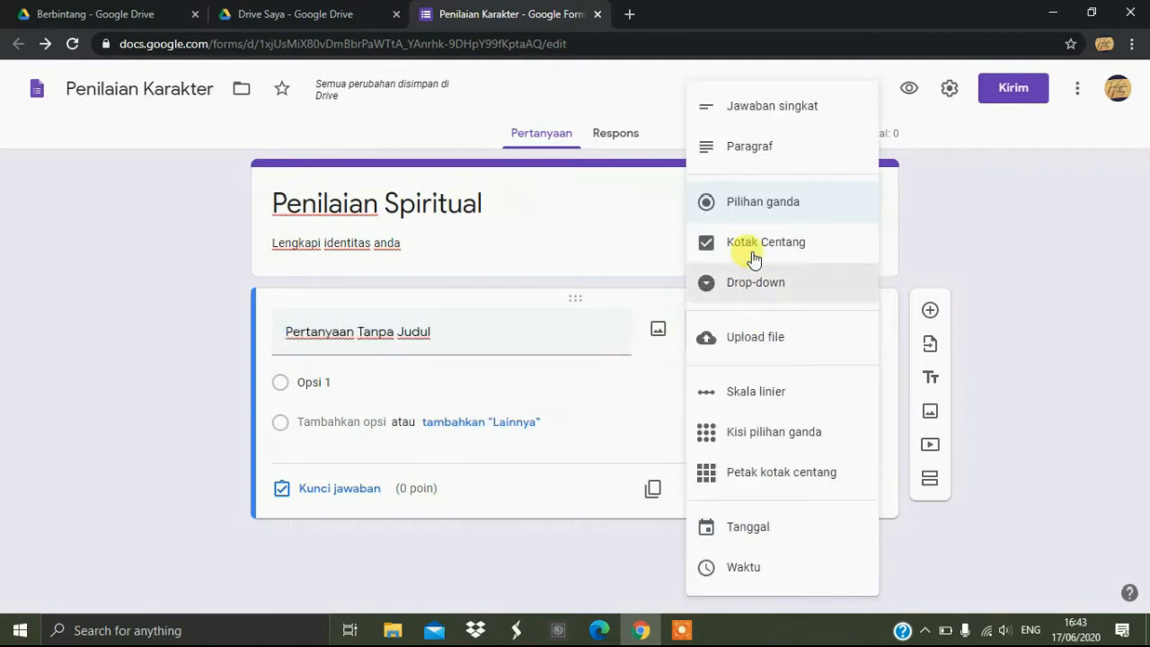
pyautogui.click(766, 116)
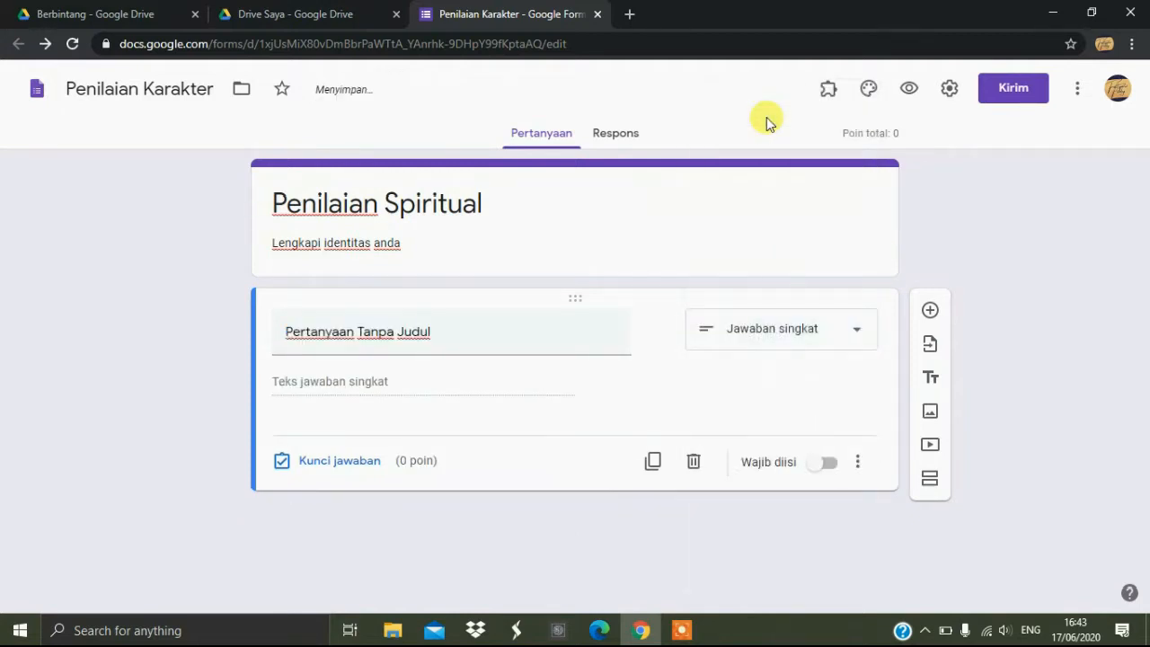
pyautogui.click(462, 328)
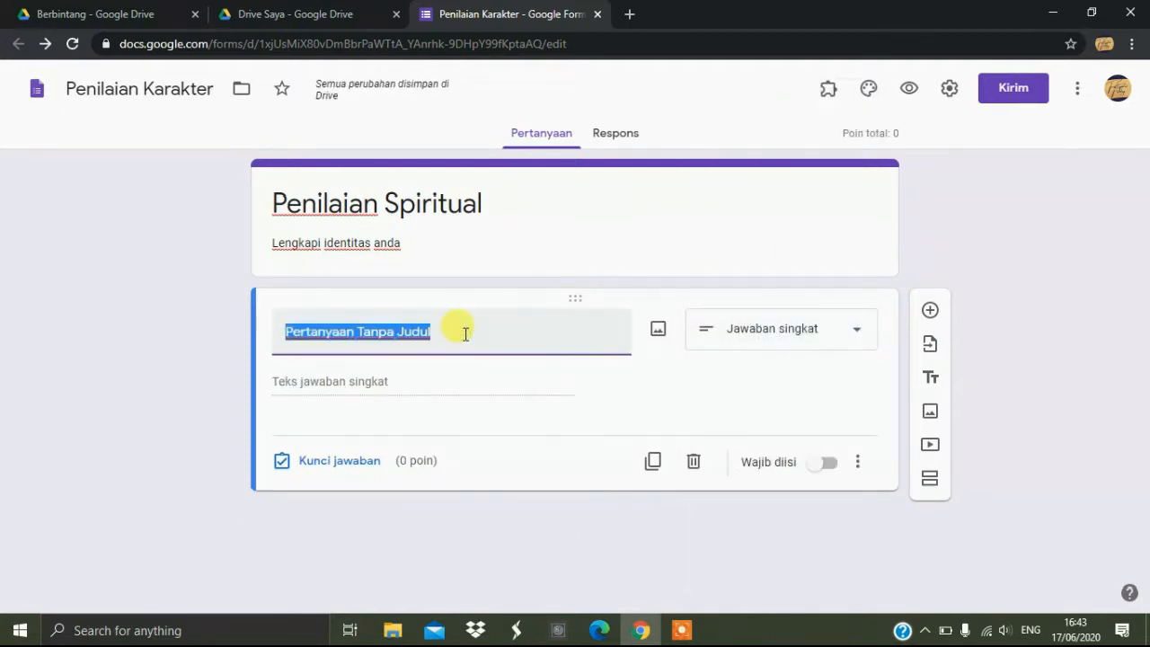
pyautogui.write('NAMA')
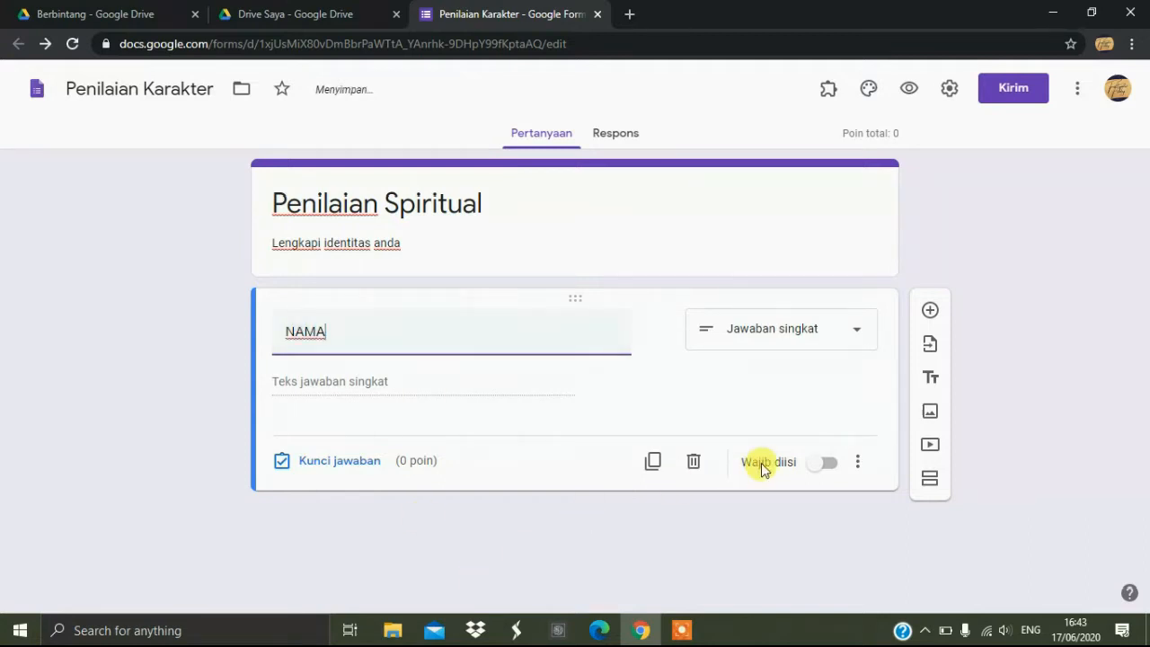
pyautogui.click(816, 464)
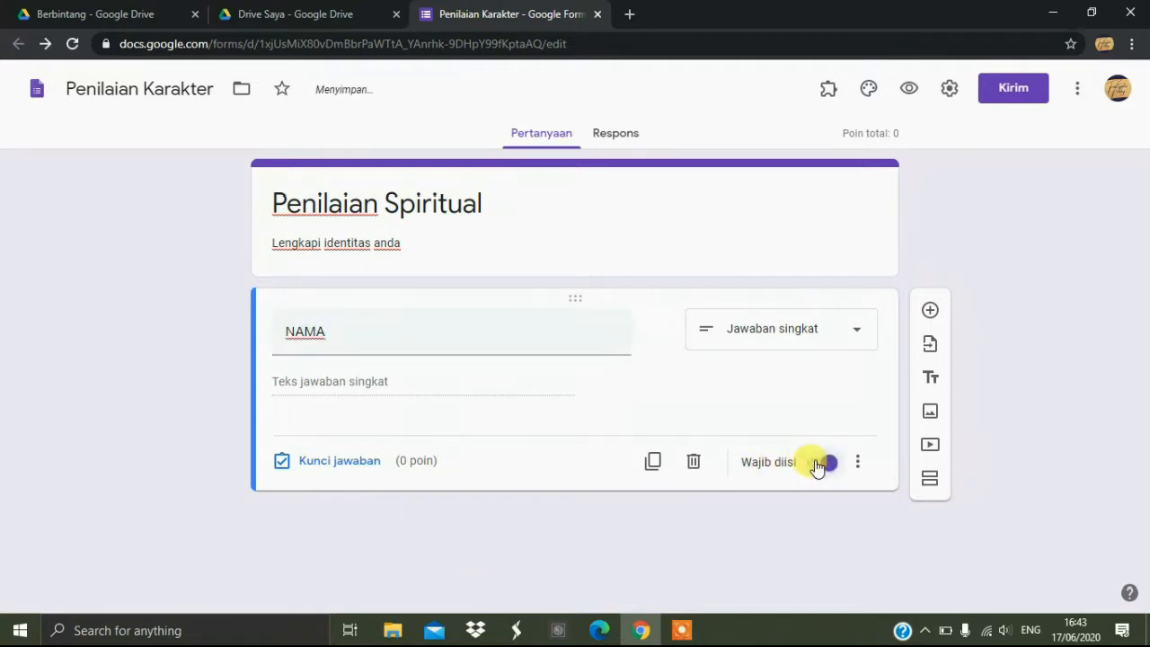
# Duplicate the NAMA question, title the copy "No. Absen", and remove its number response validation.
pyautogui.click(653, 463)
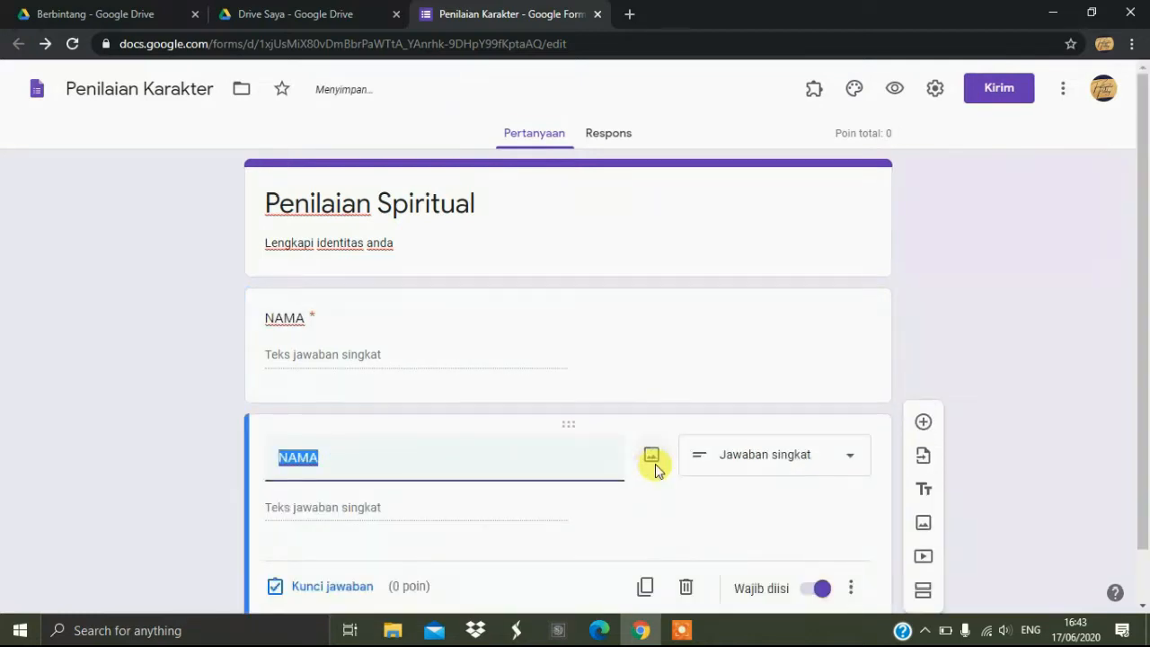
pyautogui.write('No. Absen')
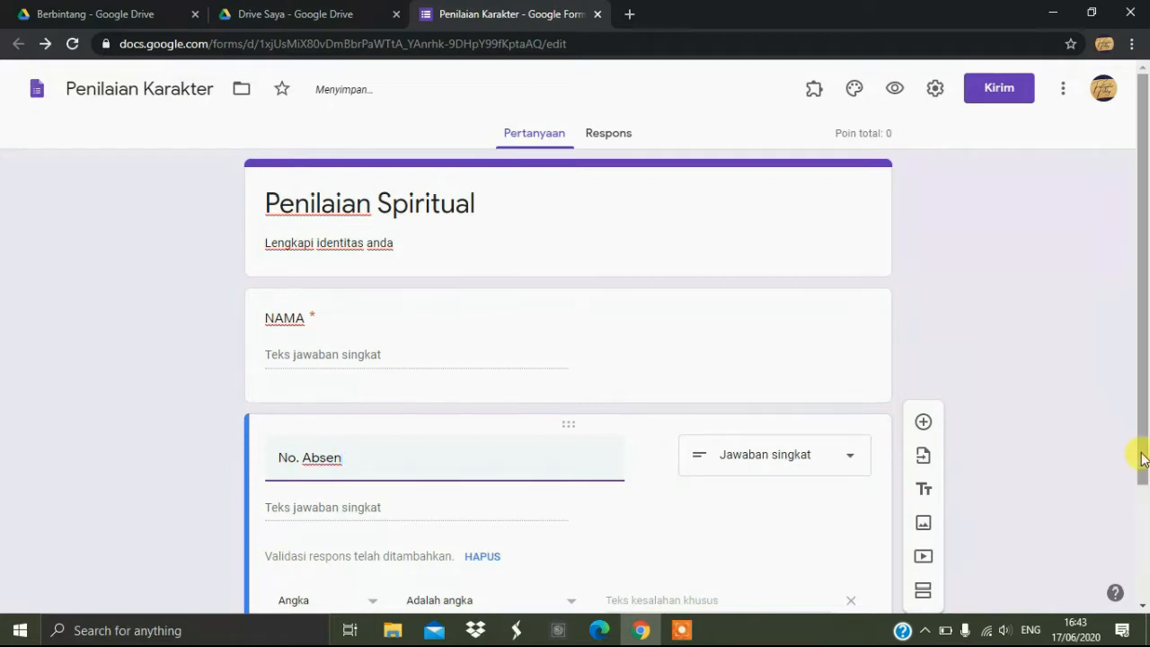
pyautogui.moveTo(1142, 458); pyautogui.dragTo(1144, 573)
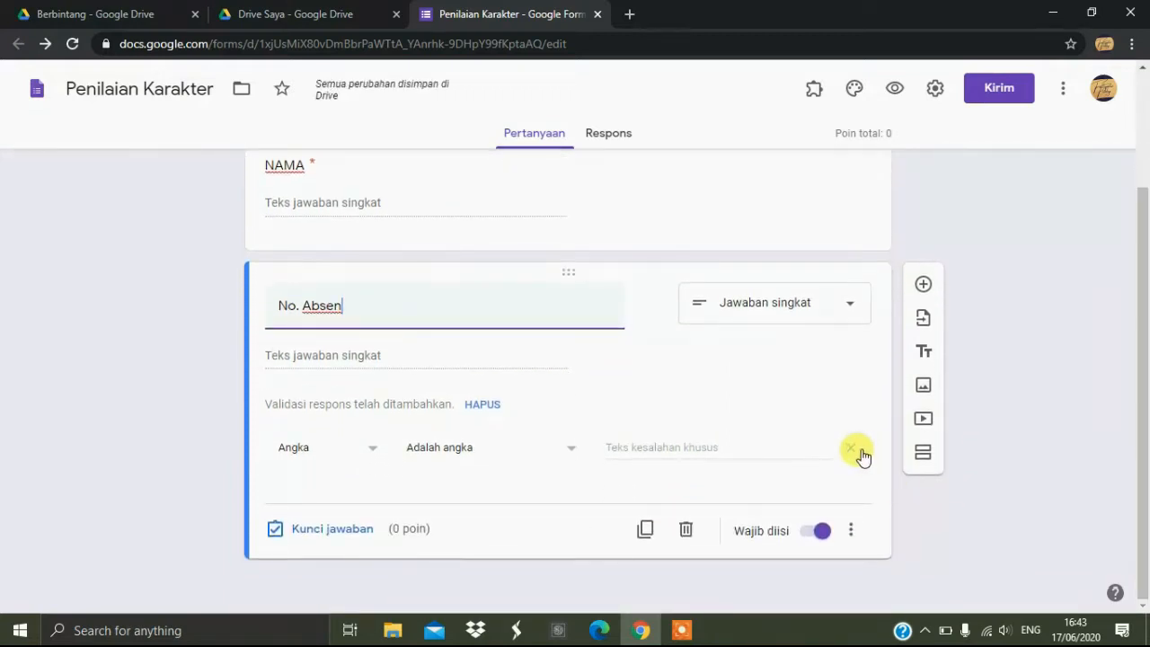
pyautogui.click(860, 449)
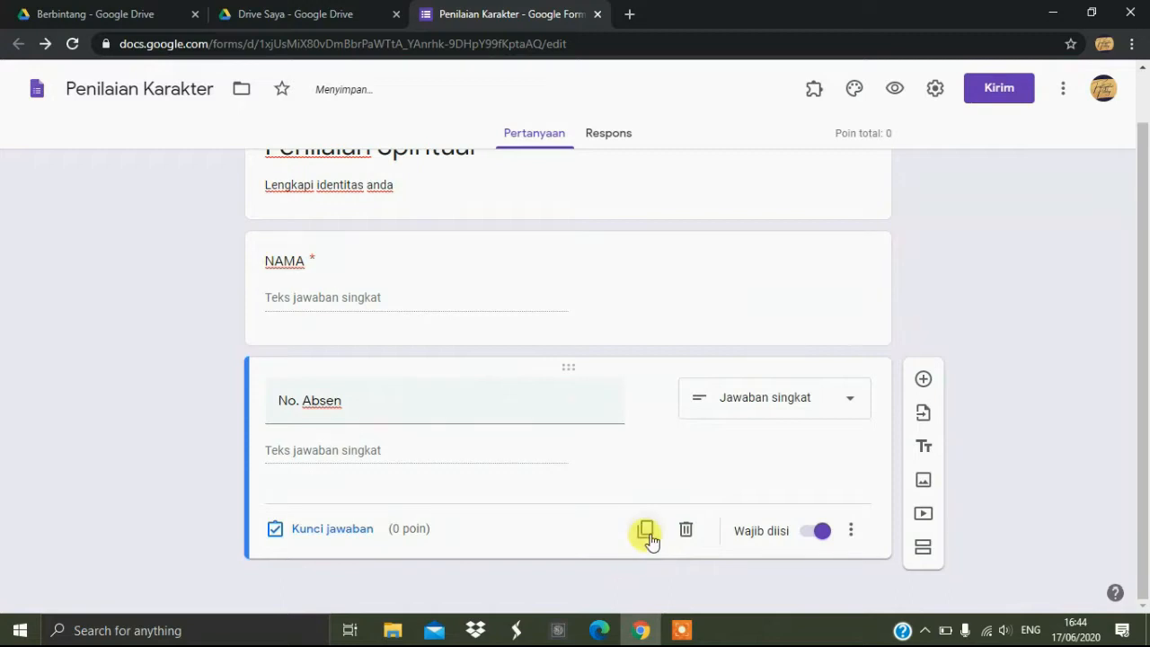
# Duplicate the No. Absen question and title the copy "KELAS".
pyautogui.click(647, 534)
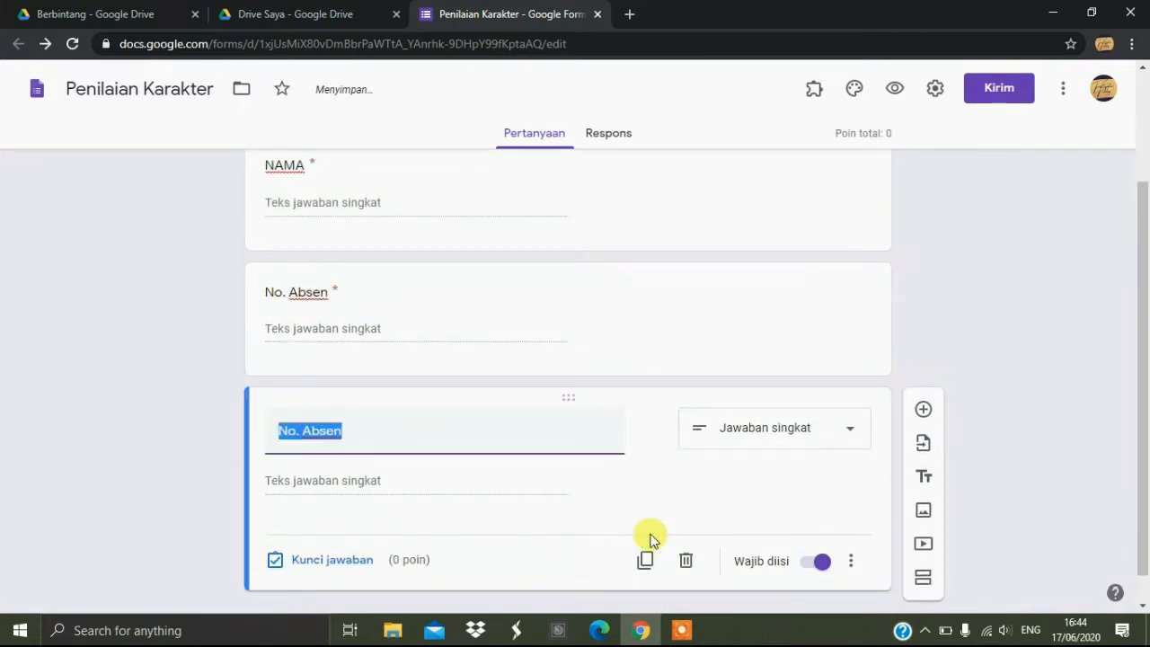
pyautogui.write('KELAS')
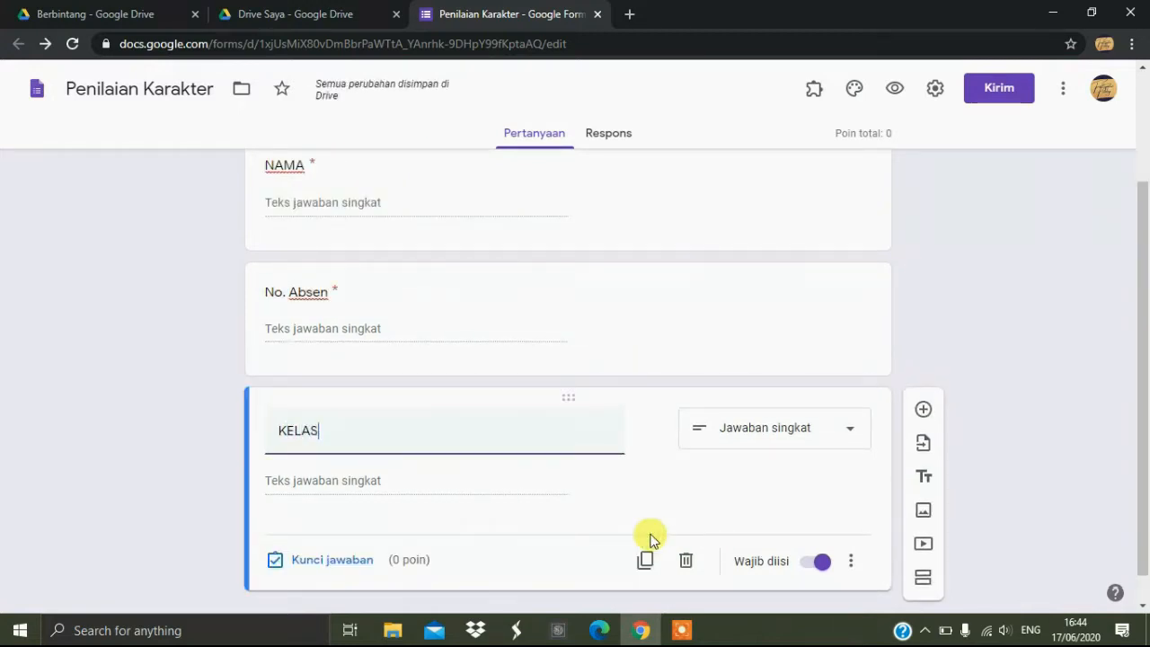
# Change the KELAS question to a Drop-down and enter "X MIPA 1" as its first option.
pyautogui.click(750, 438)
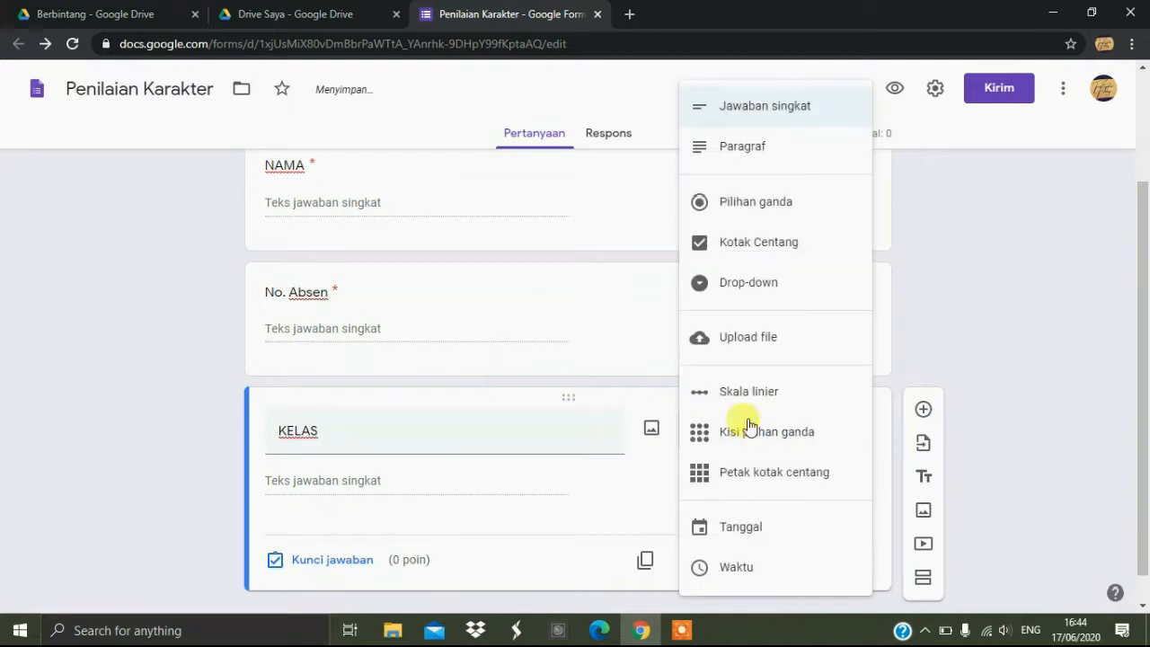
pyautogui.click(771, 283)
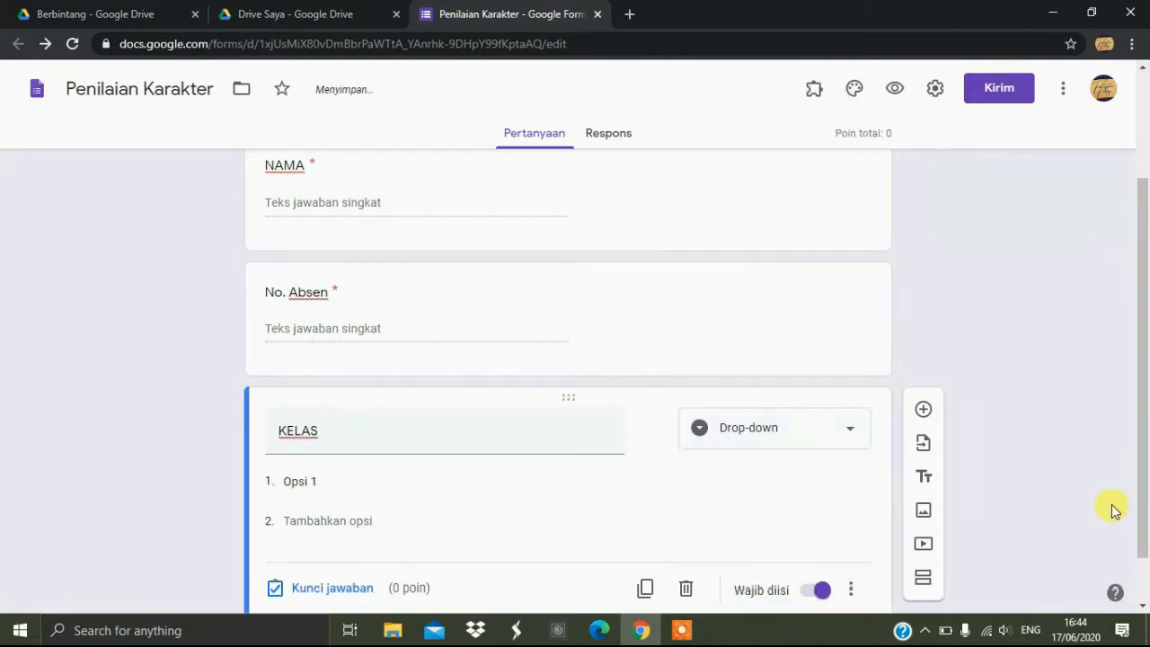
pyautogui.moveTo(1142, 471); pyautogui.dragTo(1142, 575)
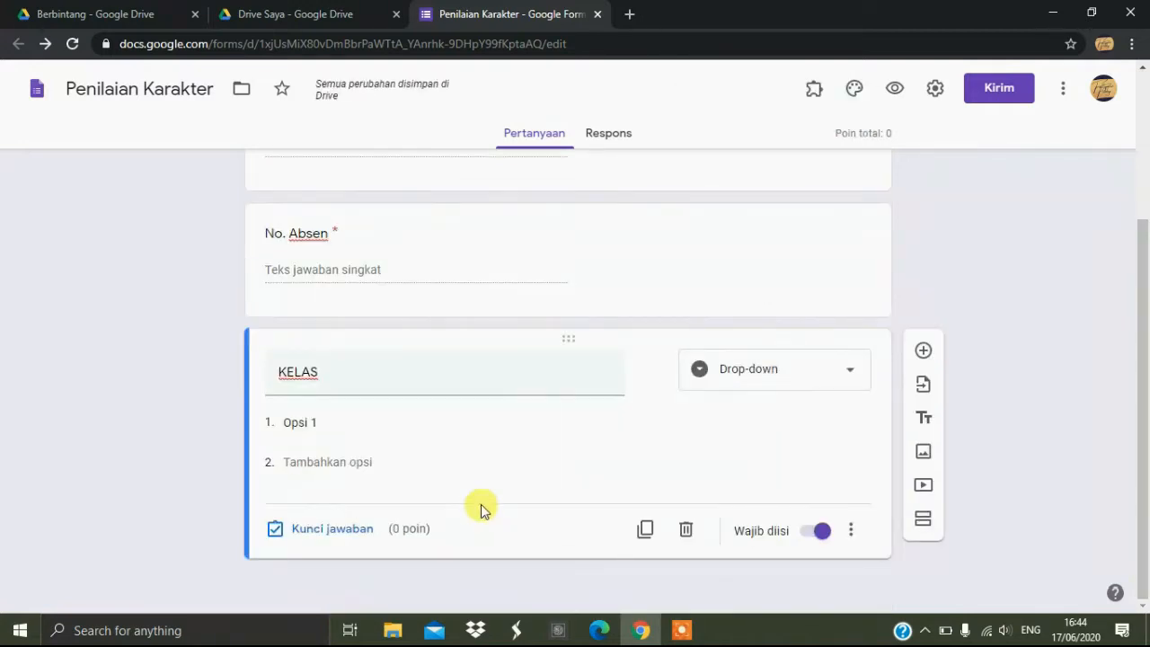
pyautogui.click(346, 432)
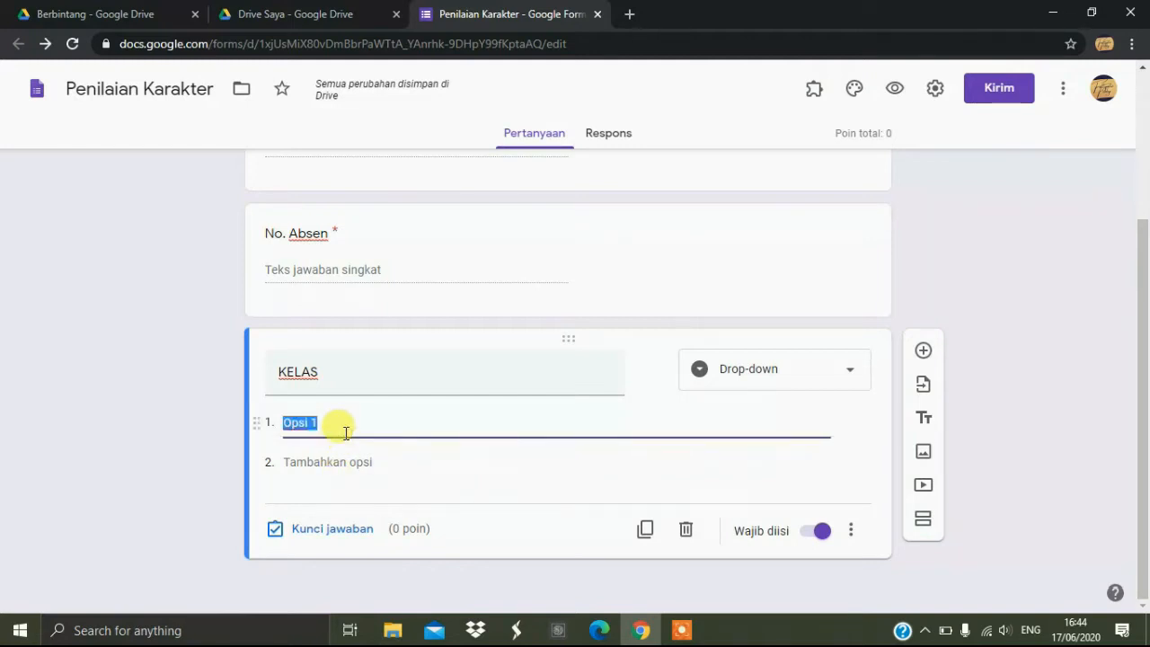
pyautogui.write('KELA')
pyautogui.press('BackSpace')
pyautogui.press('BackSpace')
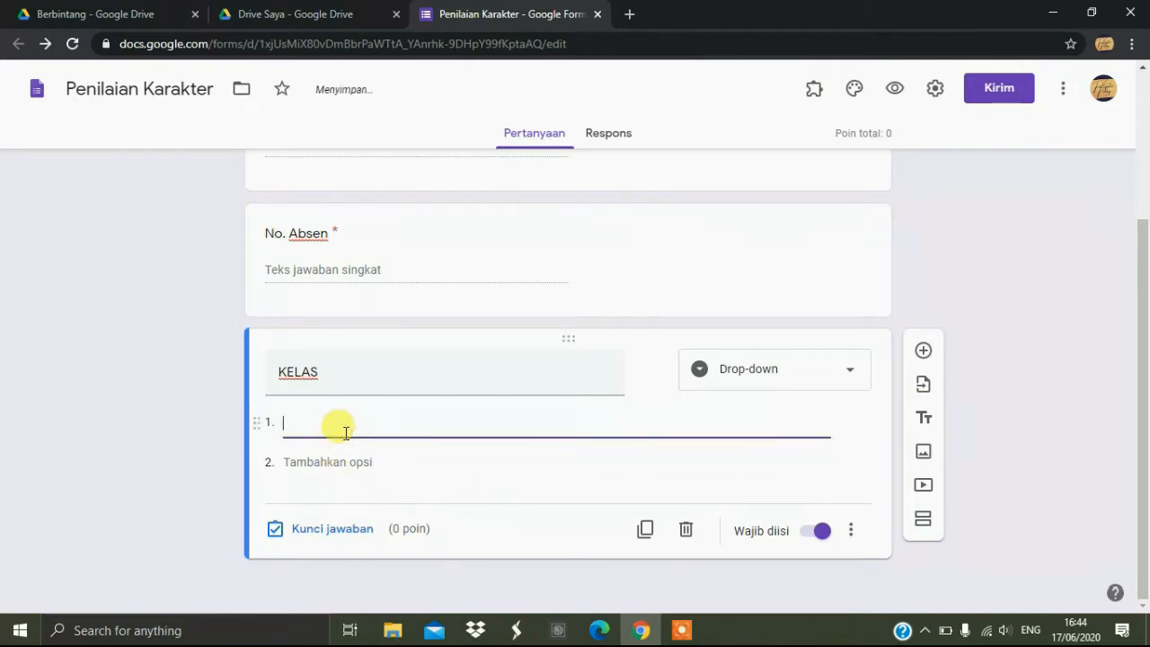
pyautogui.write('X MI')
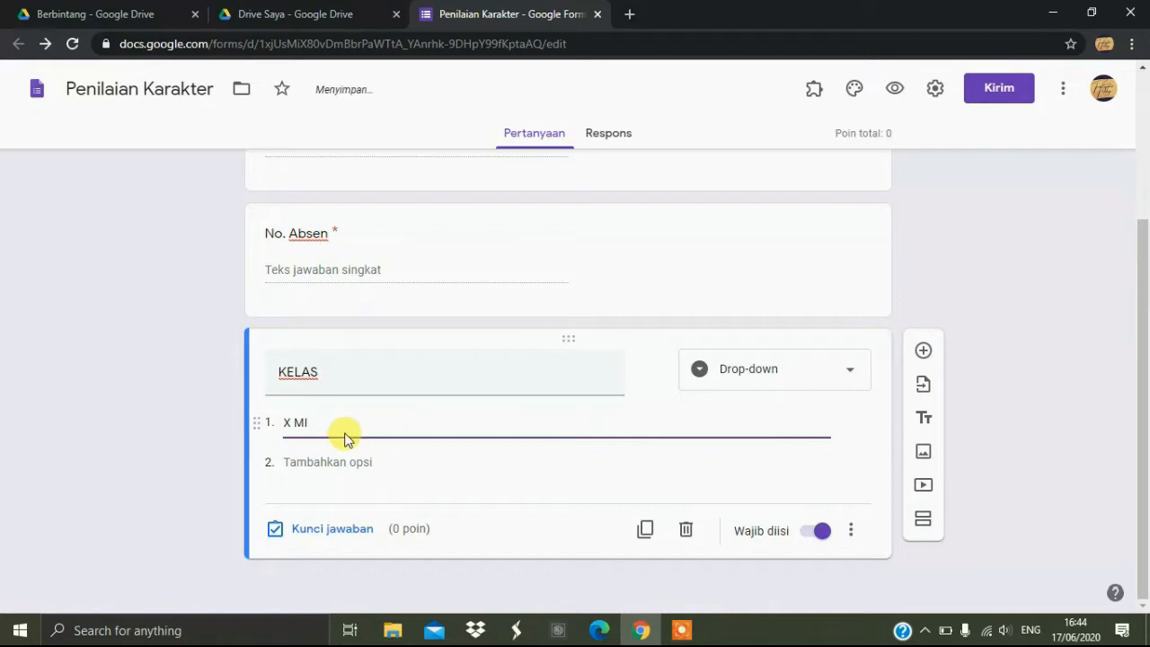
pyautogui.write('PA 1')
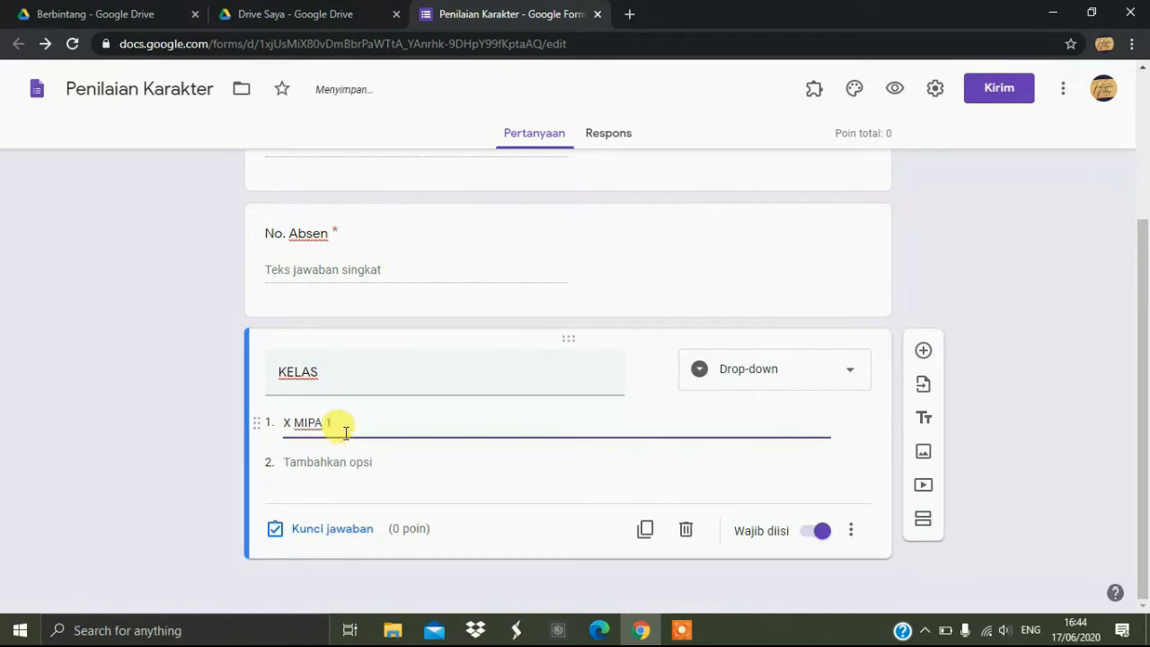
# Copy the "X MIPA 1" text into a second KELAS option and change that option to "X MIPA 2".
pyautogui.hotkey('ctrl', 'a')
pyautogui.hotkey('ctrl', 'c')
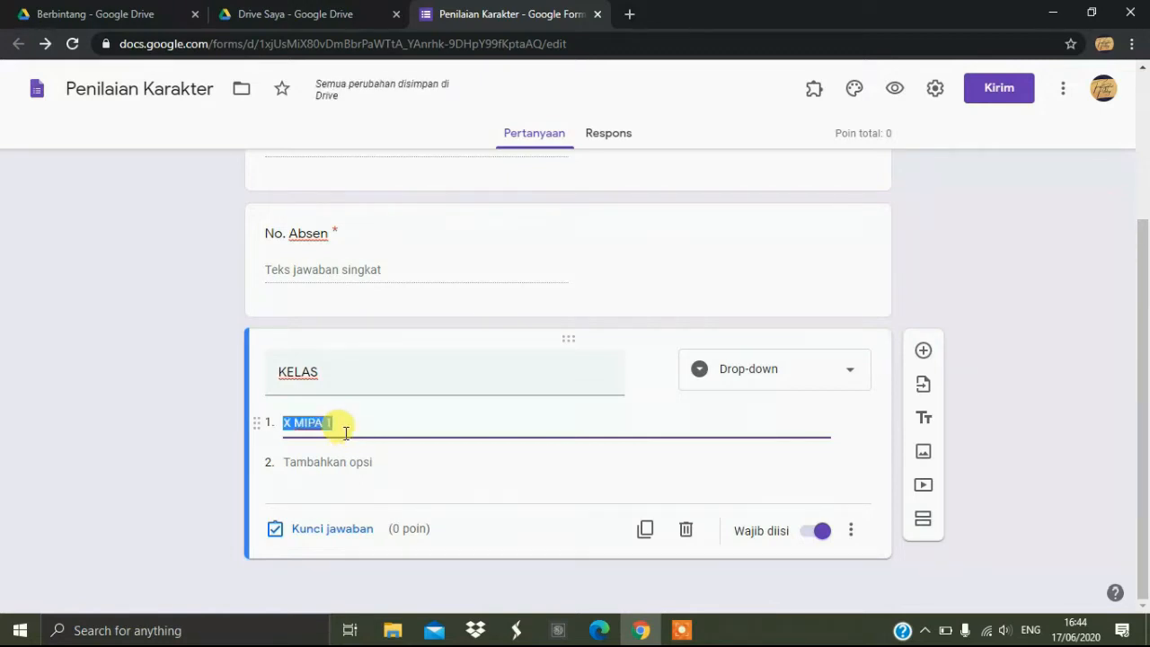
pyautogui.moveTo(341, 428); pyautogui.dragTo(325, 462)
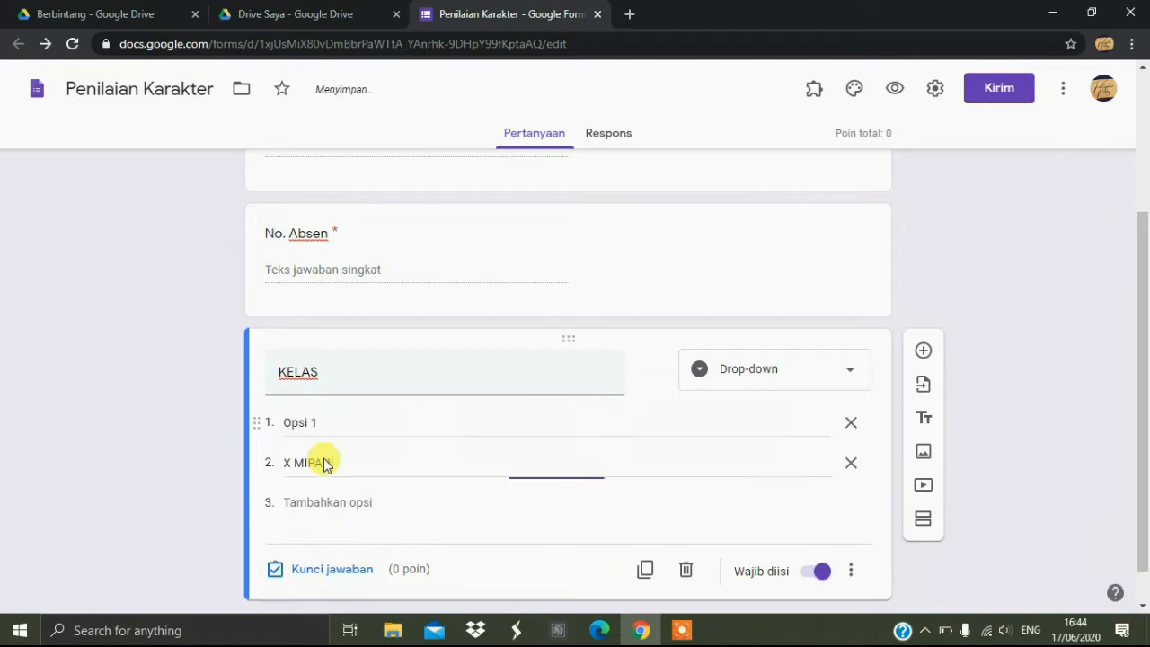
pyautogui.click(358, 422)
pyautogui.hotkey('ctrl', 'v')
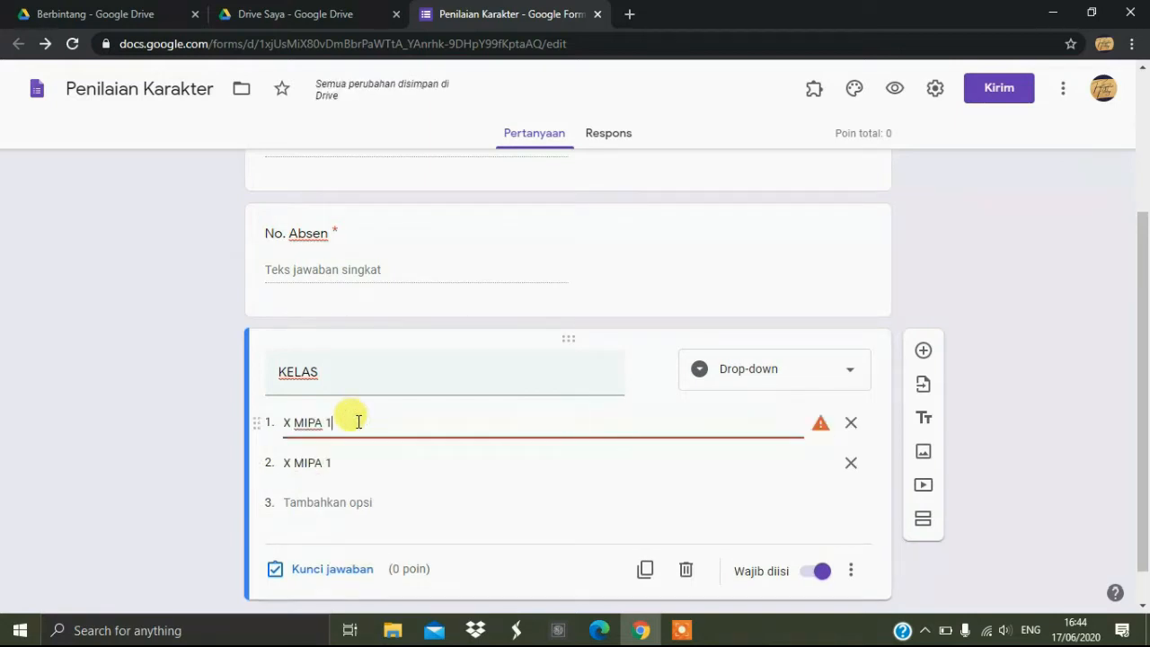
pyautogui.click(336, 462)
pyautogui.hotkey('ctrl', 'c')
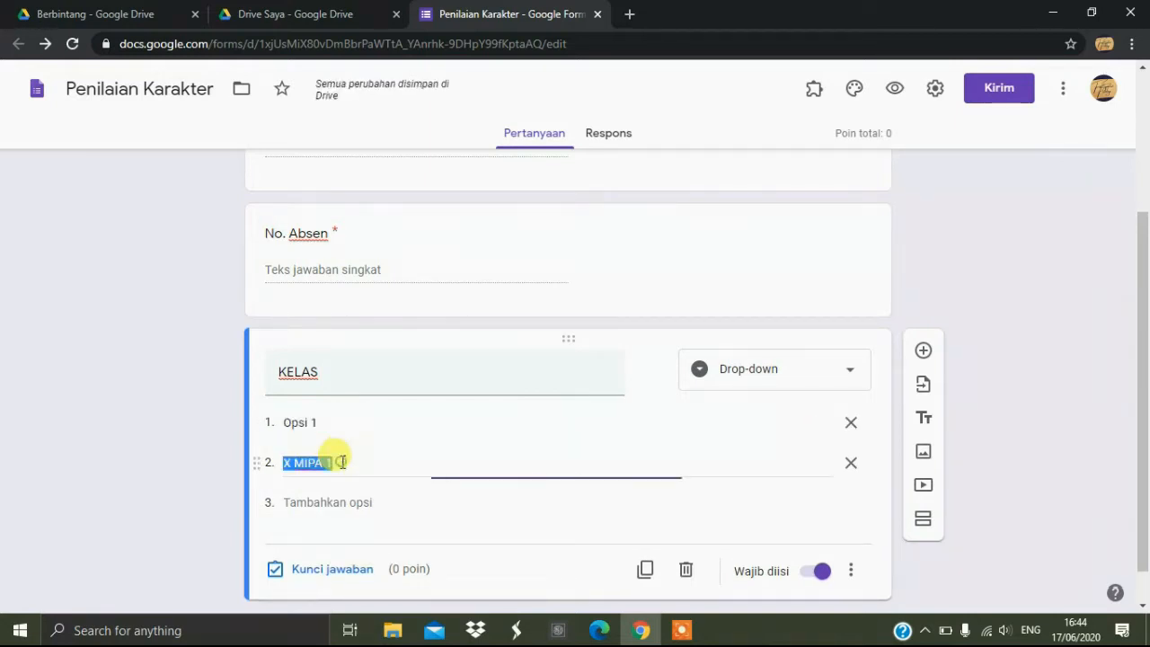
pyautogui.click(343, 462)
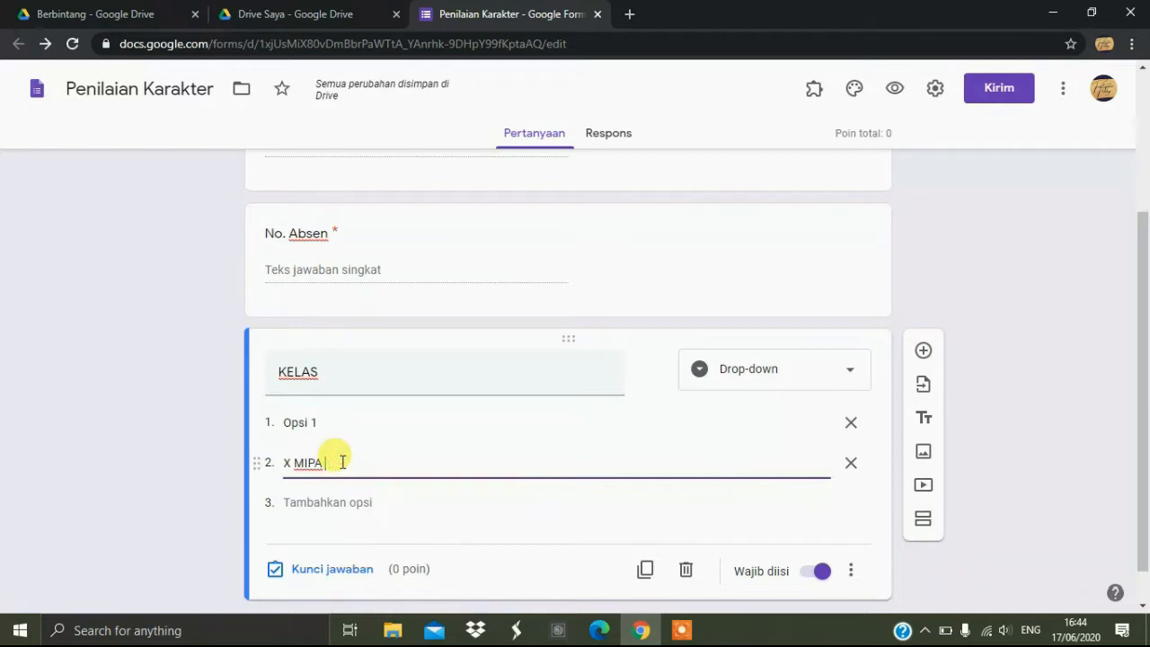
pyautogui.write('2')
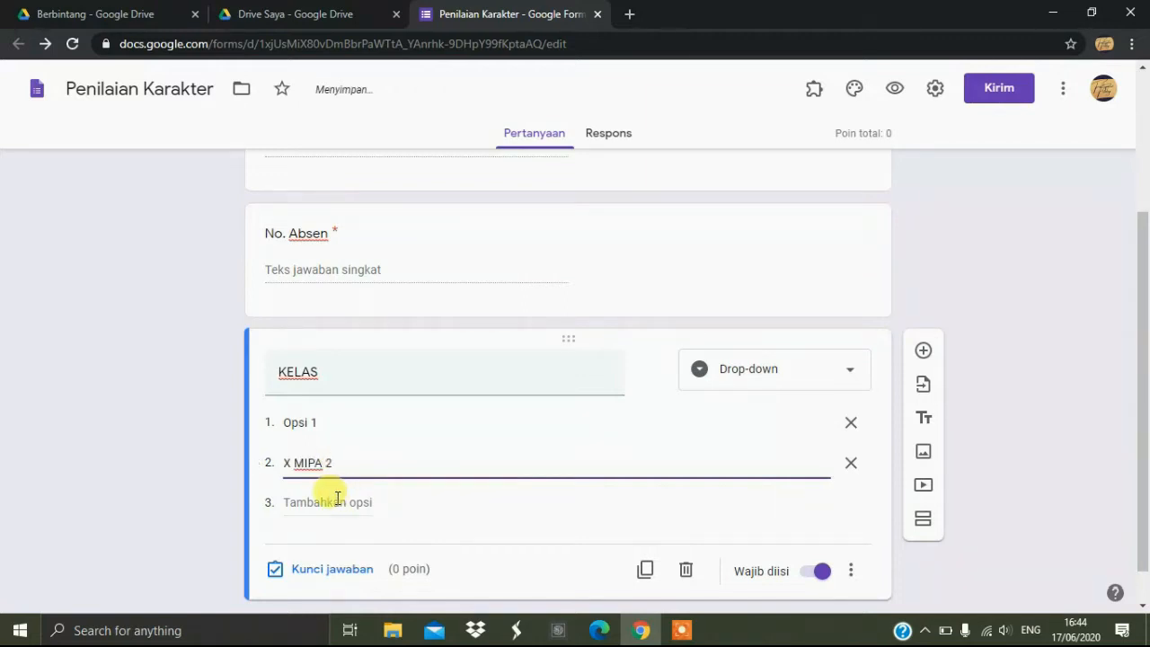
# Add "X MIPA 3" as the third KELAS option and replace the "Opsi 1" text with "X MIPA 1".
pyautogui.click(338, 500)
pyautogui.hotkey('ctrl', 'v')
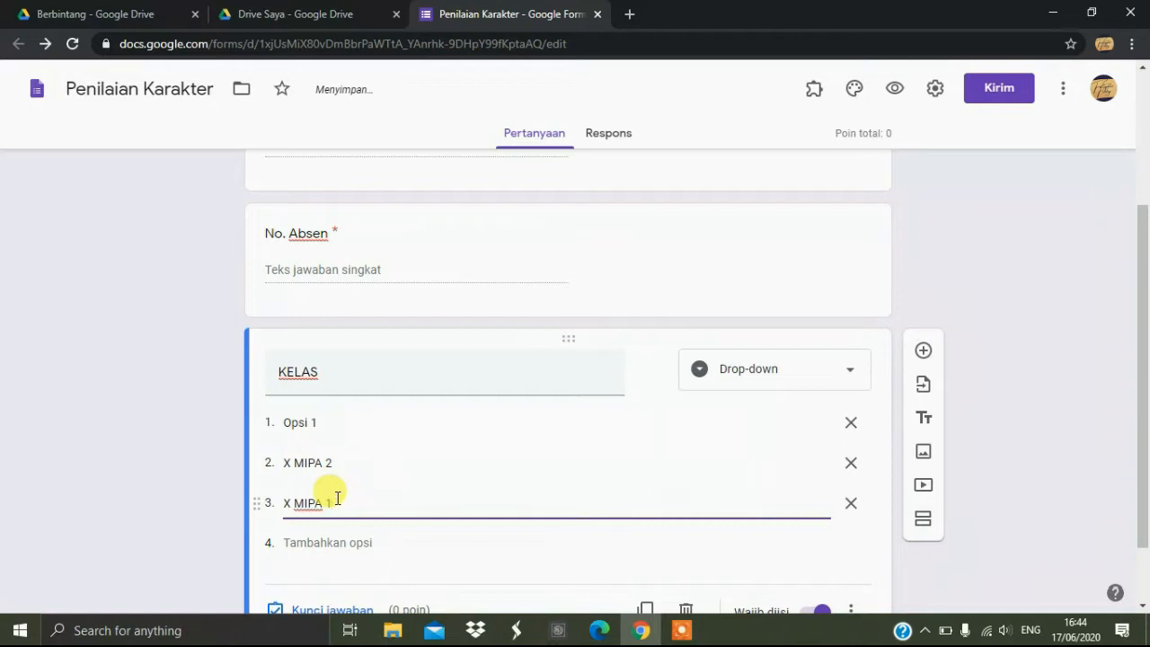
pyautogui.click(329, 422)
pyautogui.hotkey('ctrl', 'v')
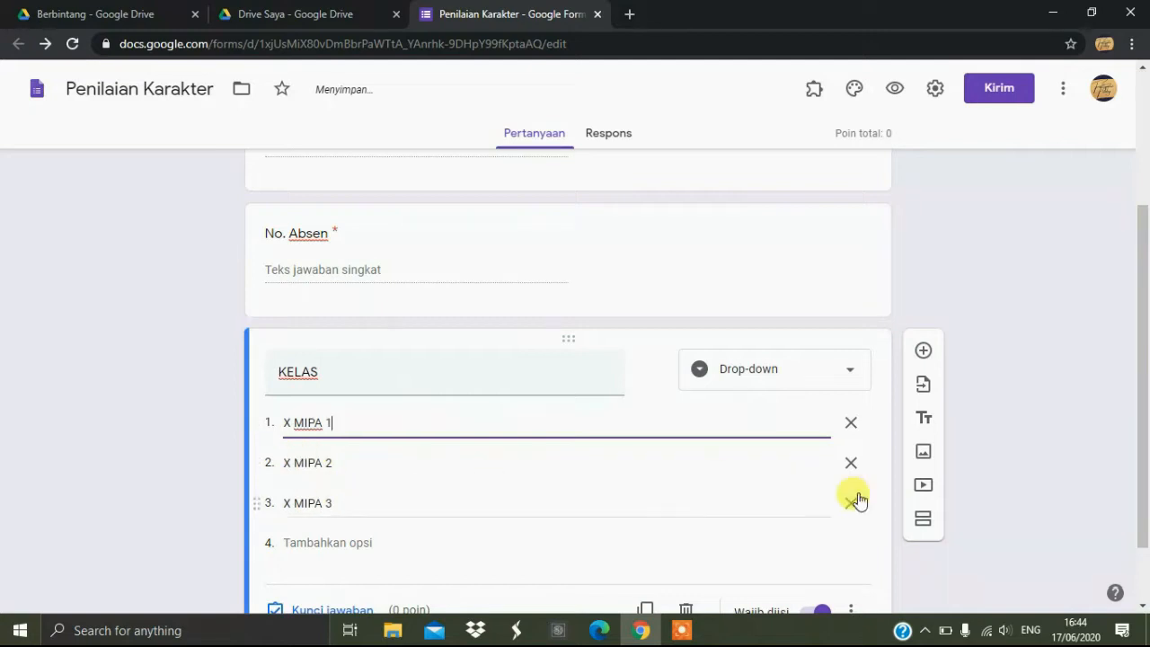
# Add a new section after the KELAS question, titled "SHALAT WAJIB" with the description "Isilah dengan jujur".
pyautogui.moveTo(1143, 430); pyautogui.dragTo(1137, 513)
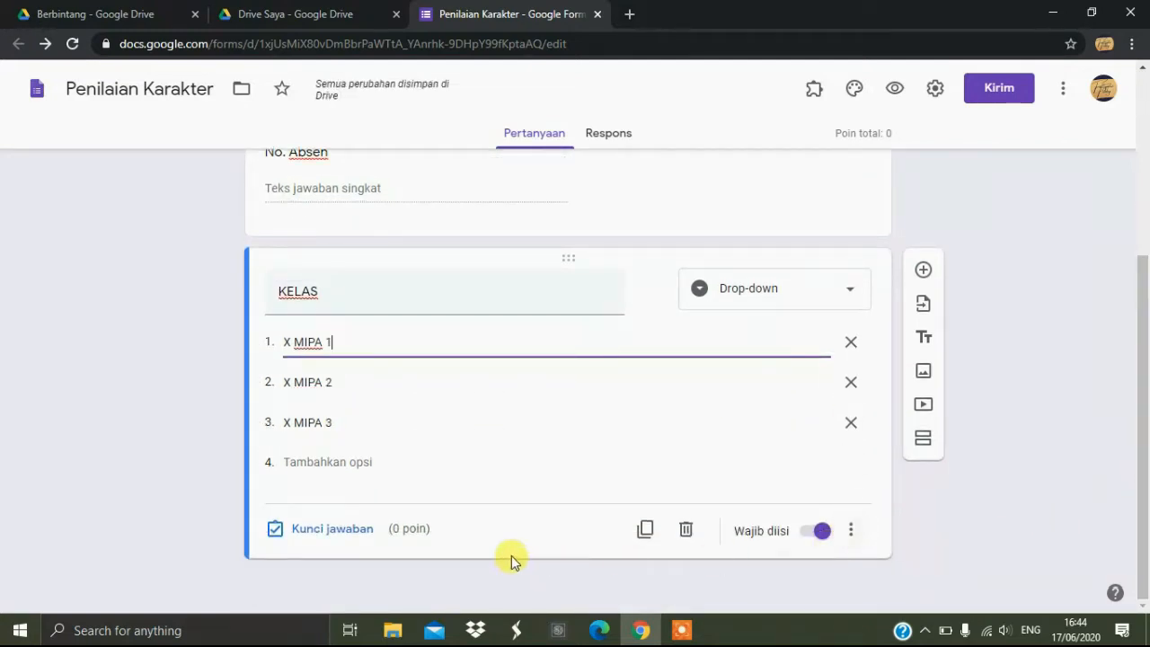
pyautogui.click(923, 440)
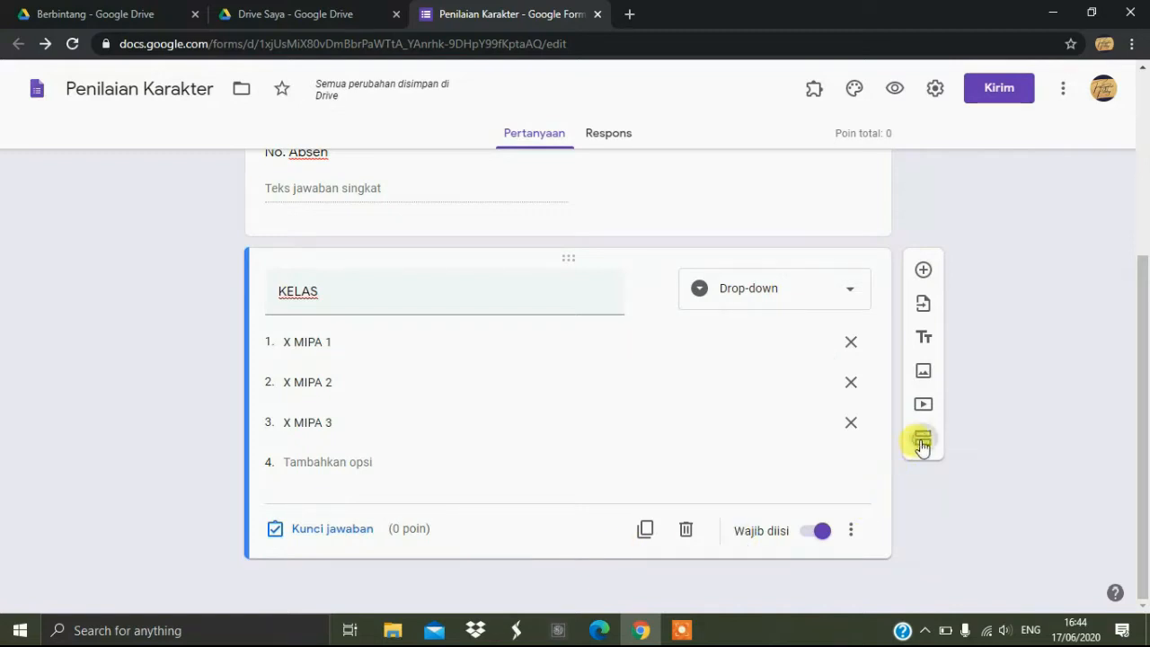
pyautogui.moveTo(1143, 424); pyautogui.dragTo(1142, 513)
pyautogui.click(498, 483)
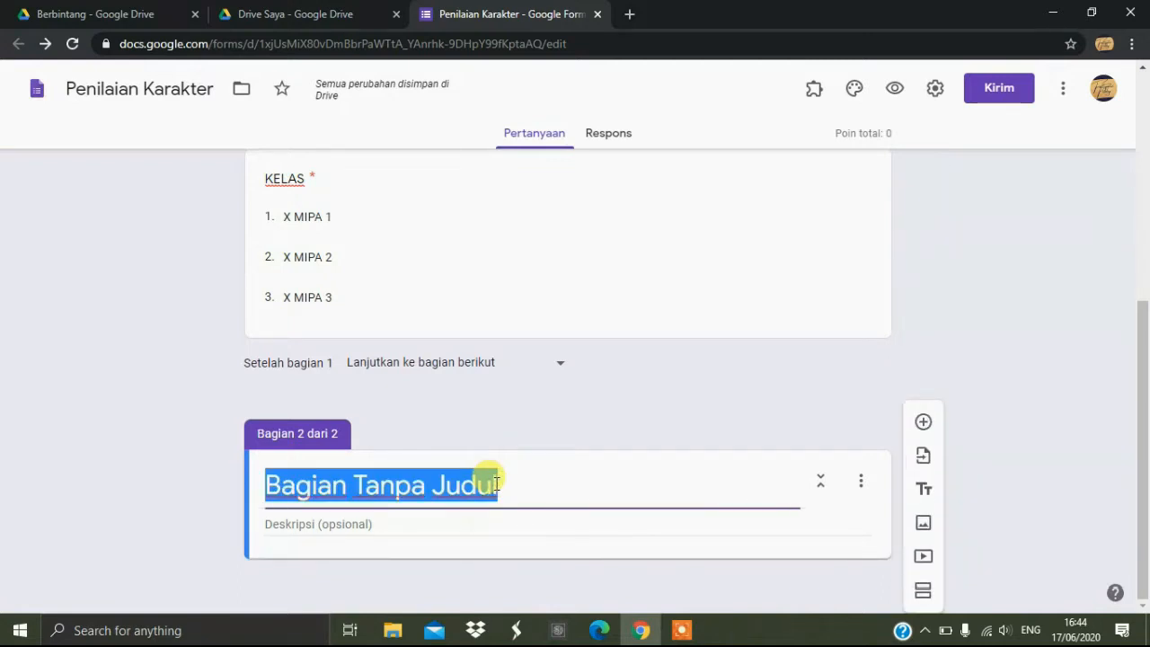
pyautogui.write('SHALA')
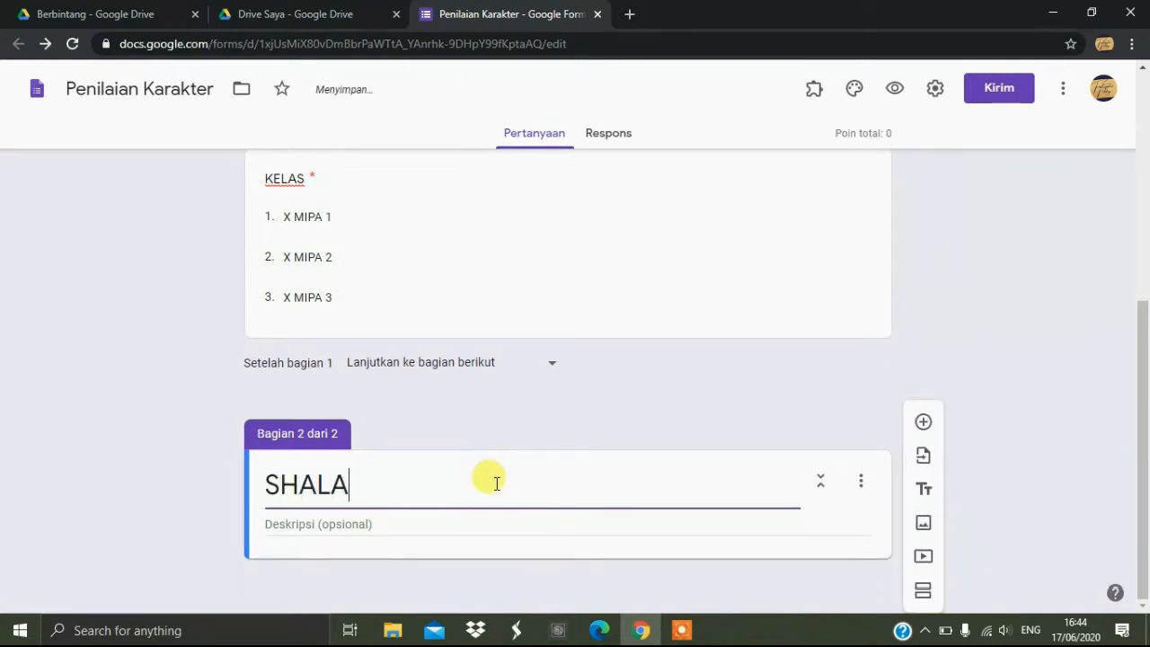
pyautogui.write('T WAJIB')
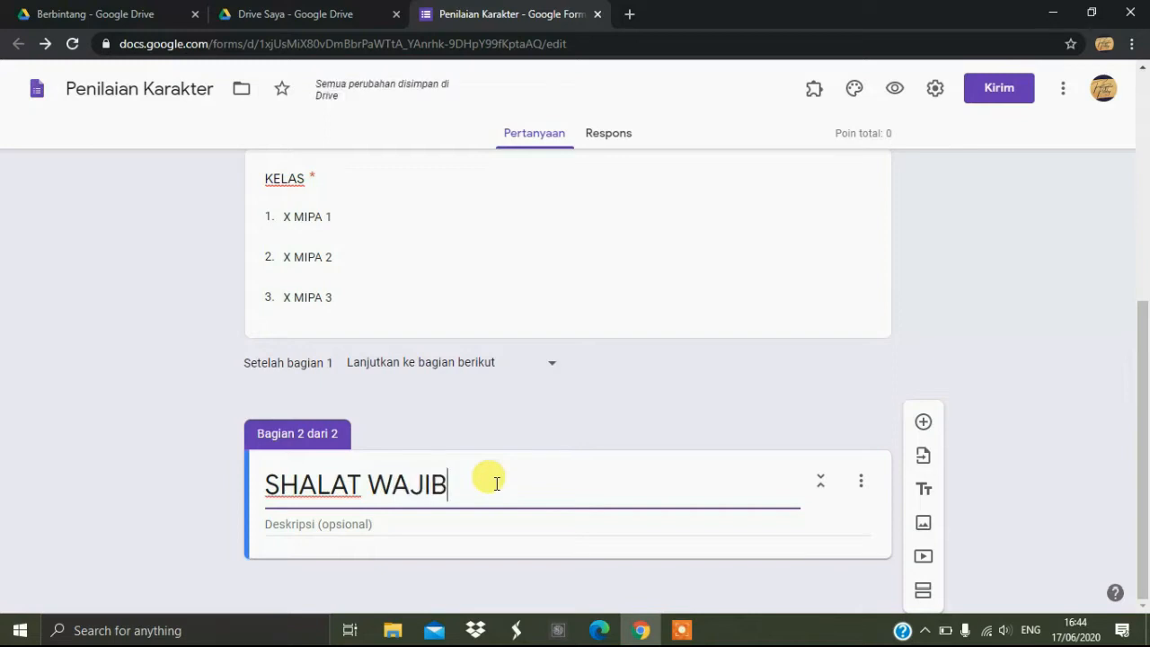
pyautogui.click(432, 527)
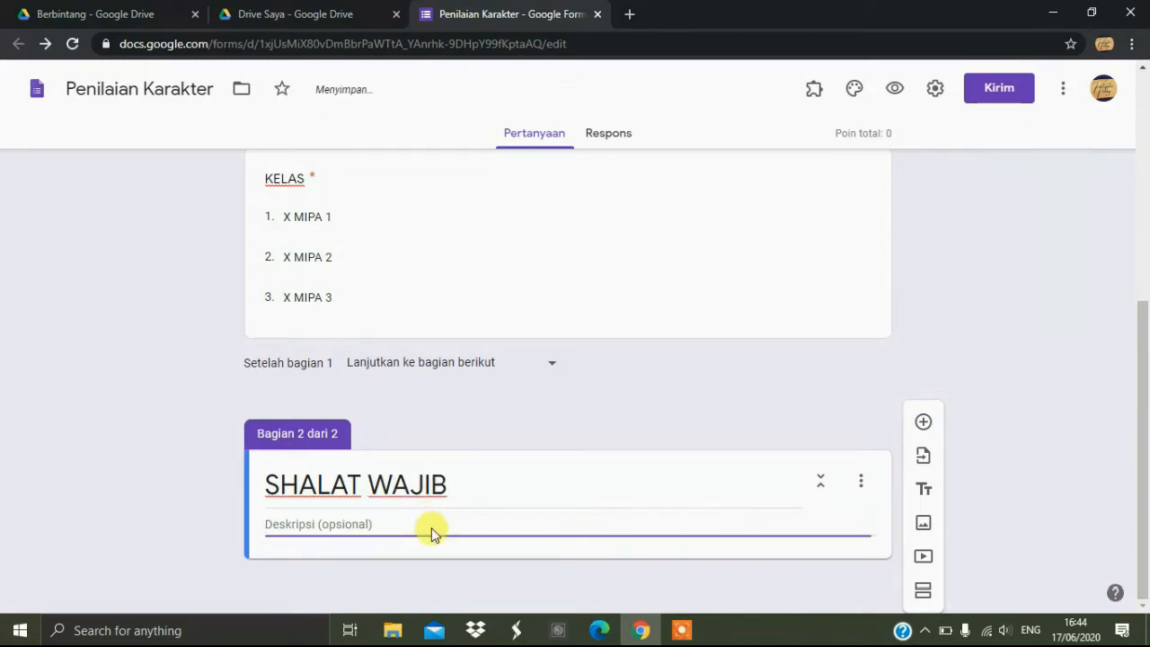
pyautogui.write('Isilah')
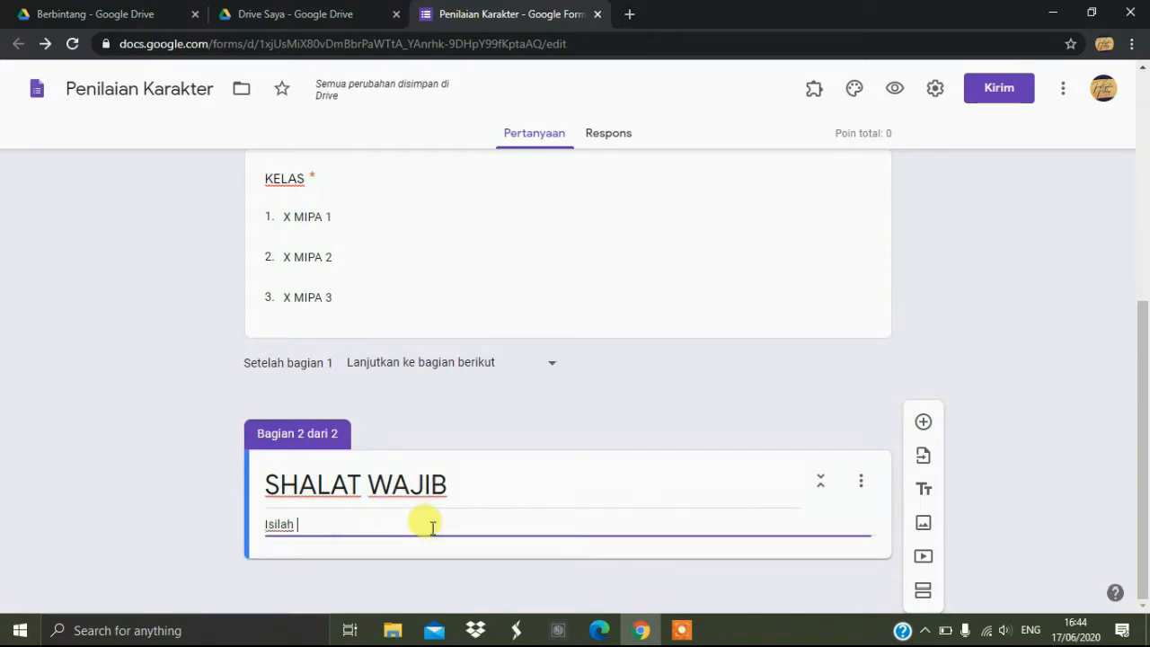
pyautogui.write(' dengan jujur')
# Add a checkbox grid (Petak kotak centang) question titled "Shalat Subuh" to the SHALAT WAJIB section.
pyautogui.click(922, 422)
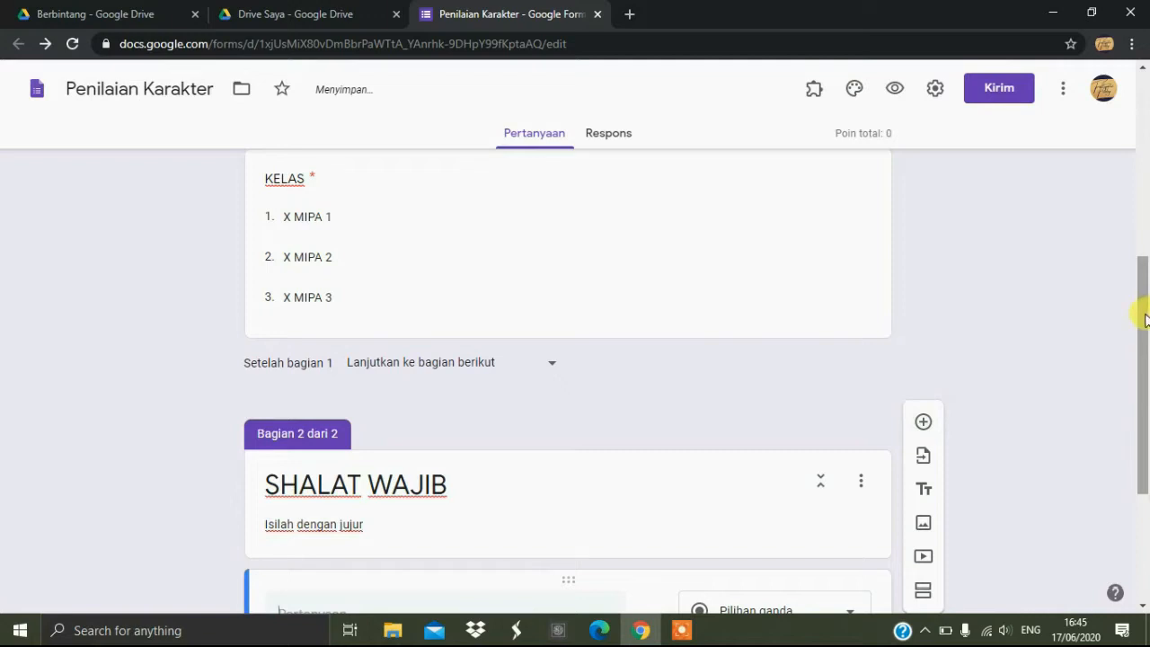
pyautogui.moveTo(1143, 318); pyautogui.dragTo(1137, 452)
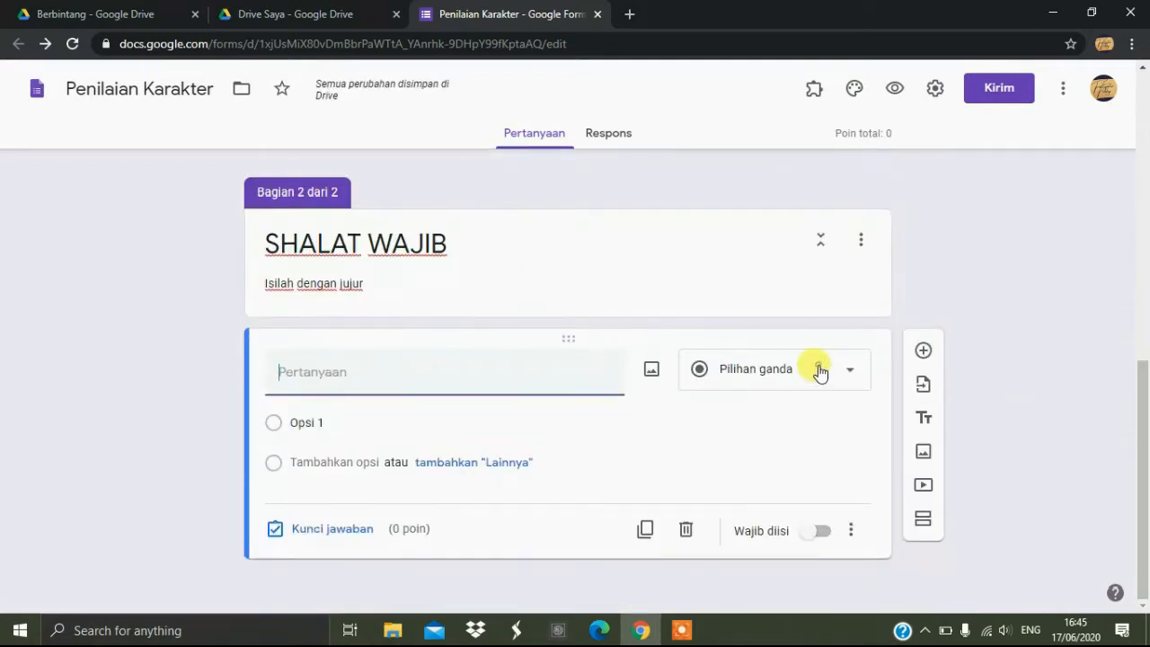
pyautogui.click(820, 372)
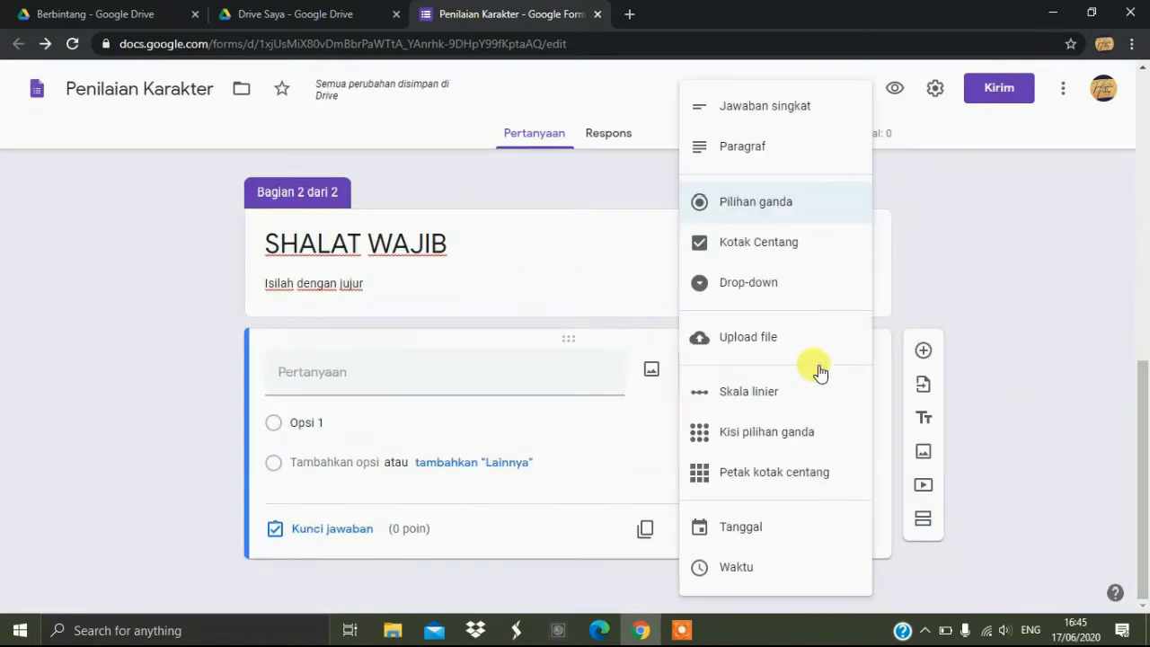
pyautogui.click(751, 476)
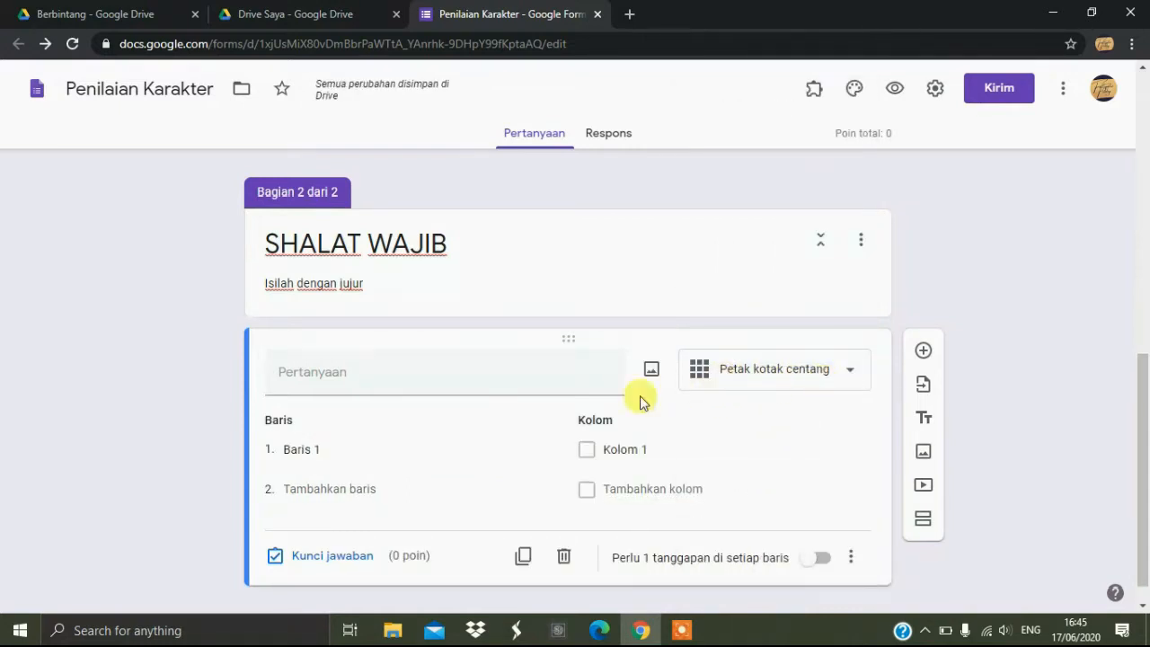
pyautogui.click(409, 383)
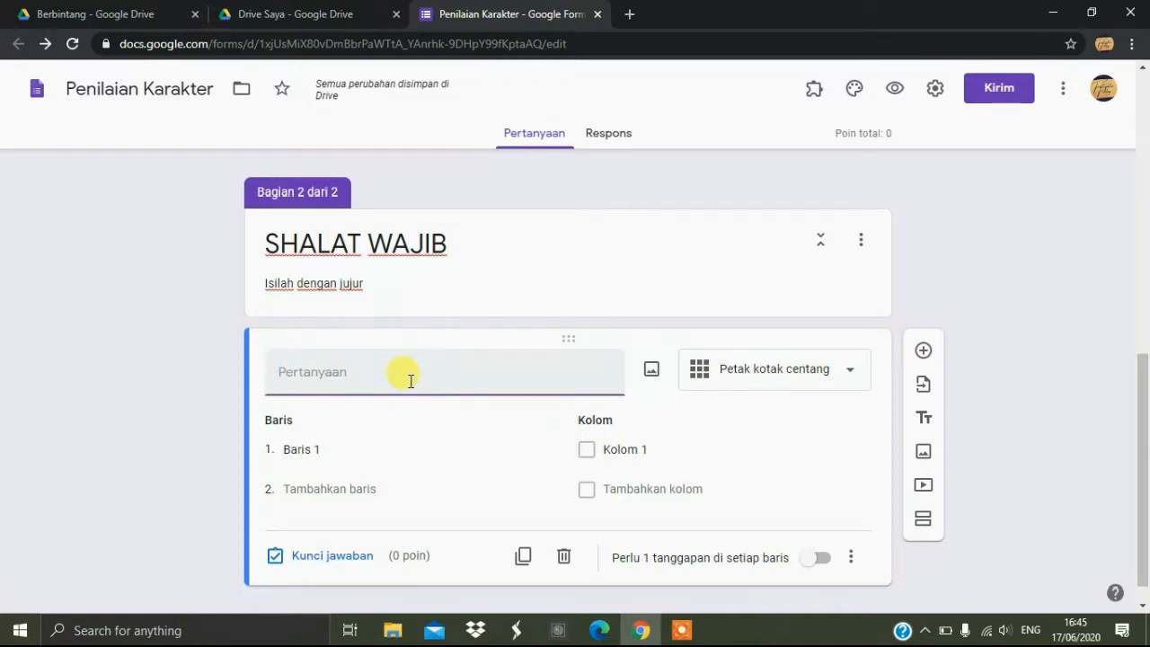
pyautogui.write('Shalat Subuh')
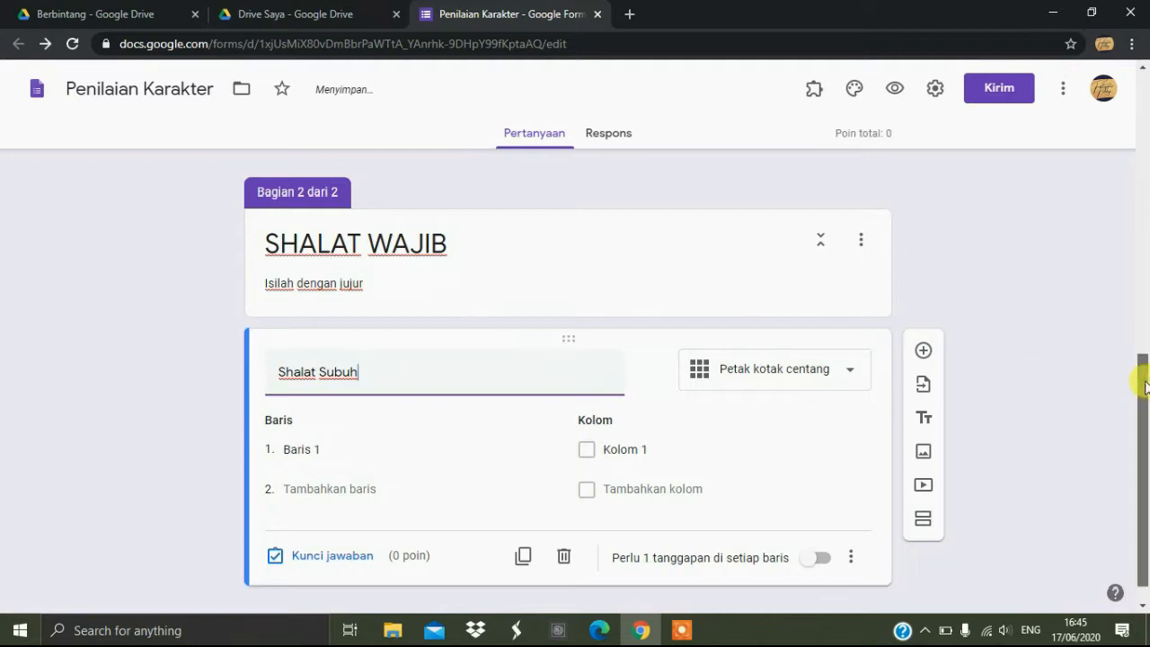
# Name the first two rows of the Shalat Subuh grid "Munfarid/Sendiri" and "Berjamaah di rumah".
pyautogui.scroll(-1, 1145, 387)
pyautogui.click(374, 426)
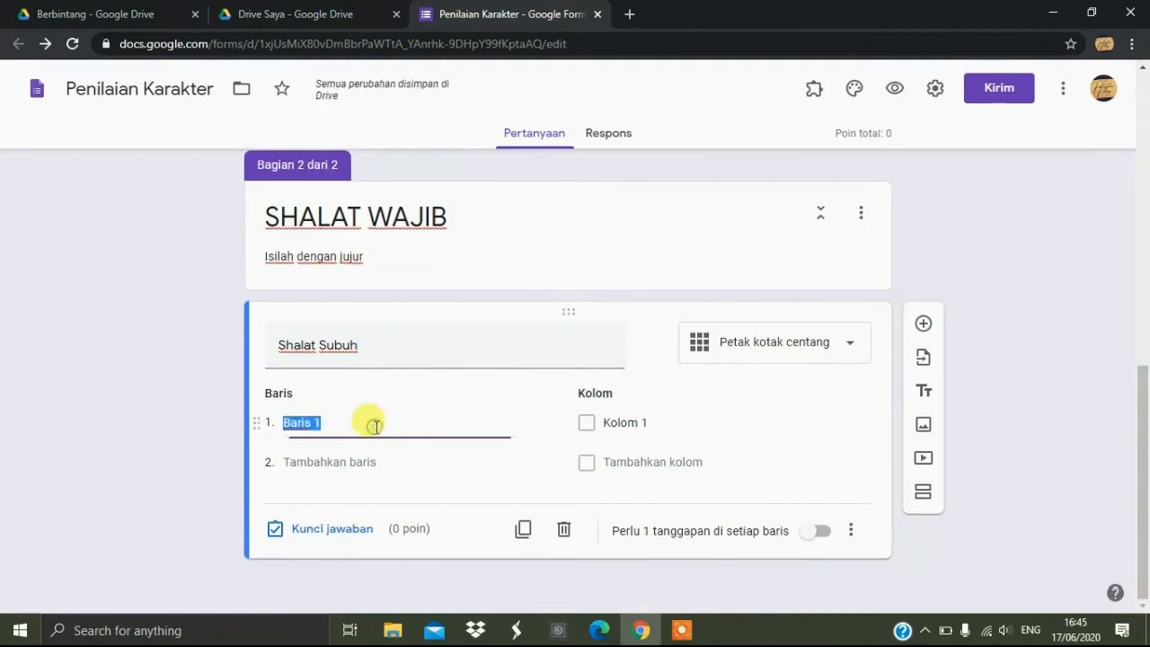
pyautogui.write('Mu')
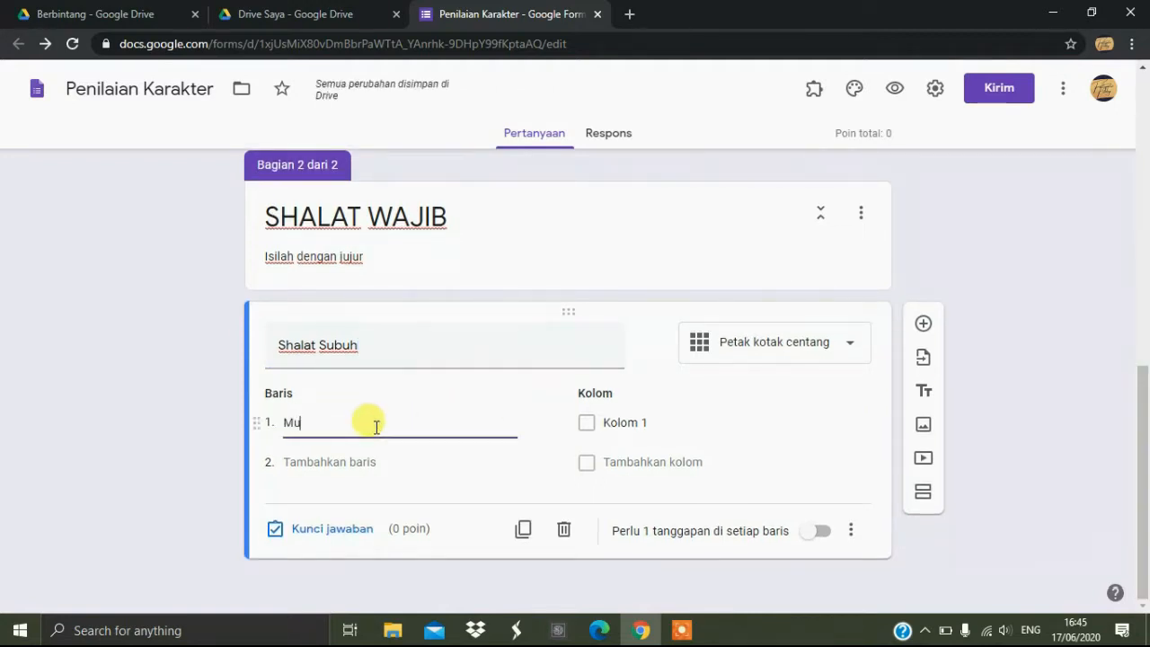
pyautogui.write('nfarid/Se')
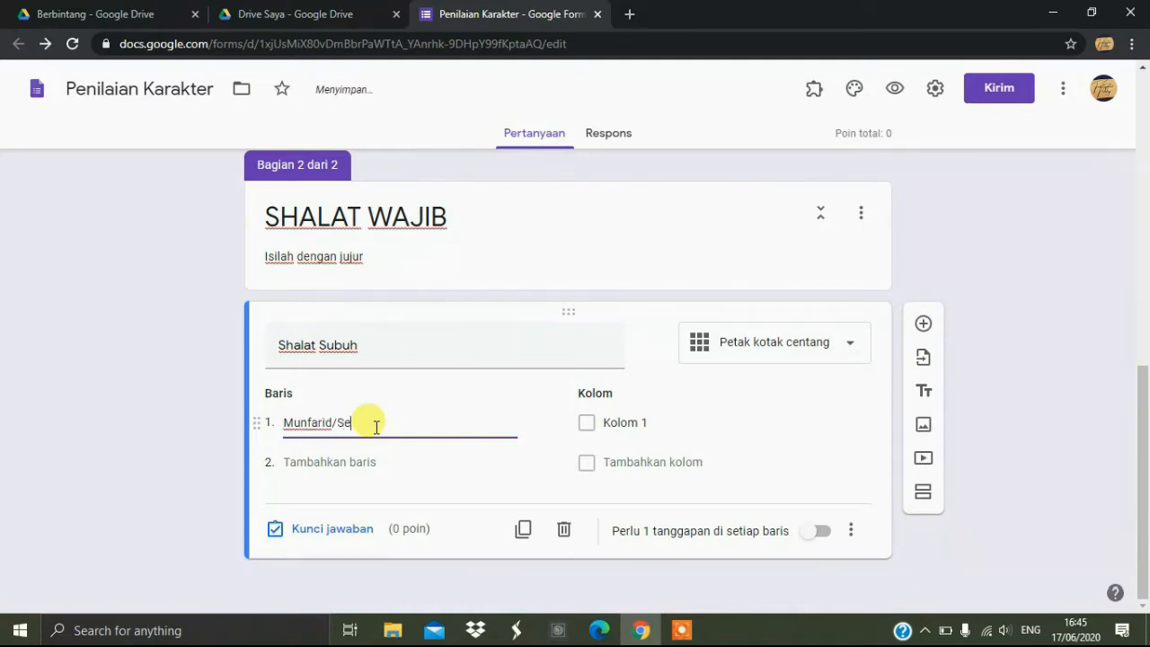
pyautogui.write('ndiri')
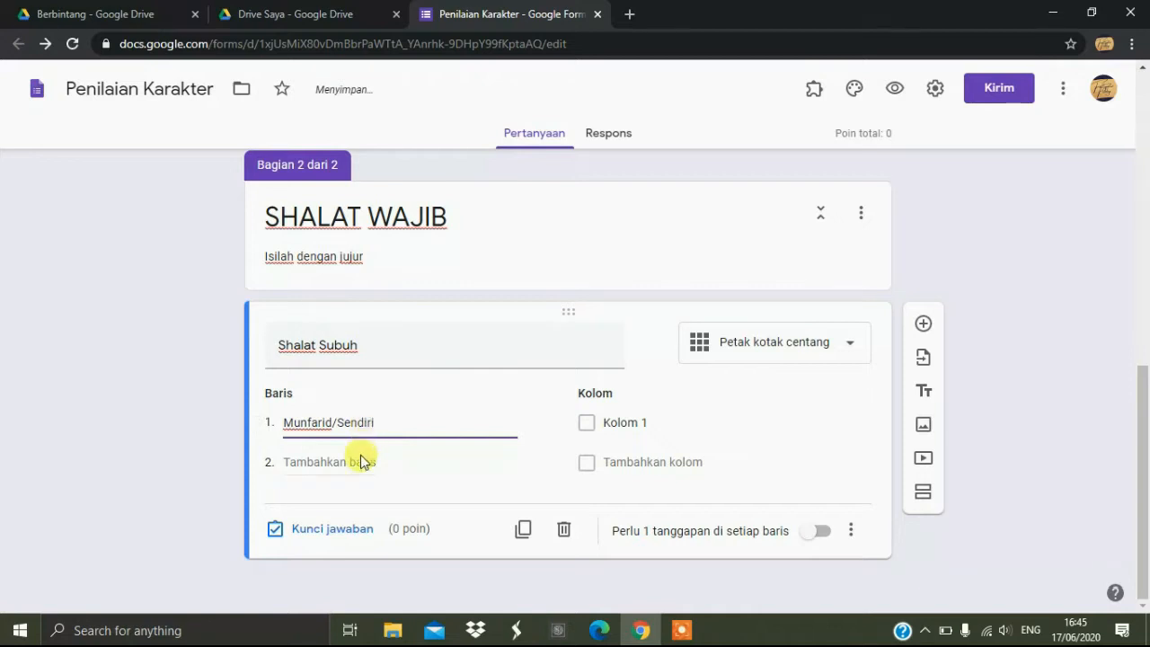
pyautogui.click(357, 464)
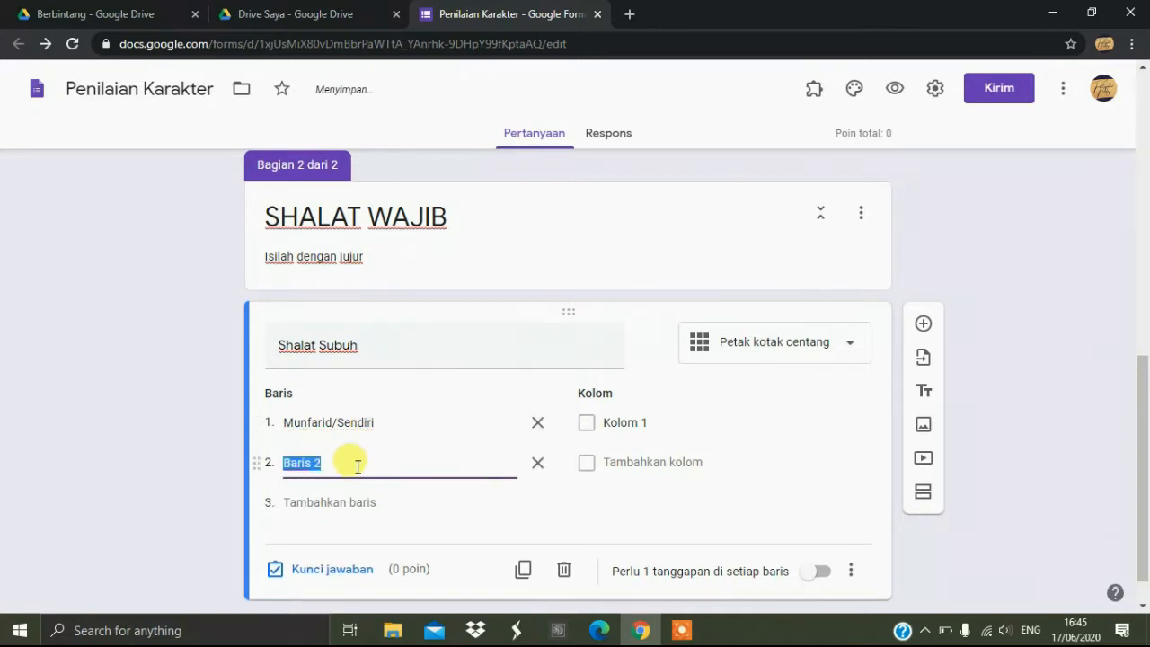
pyautogui.write('Berjamaa')
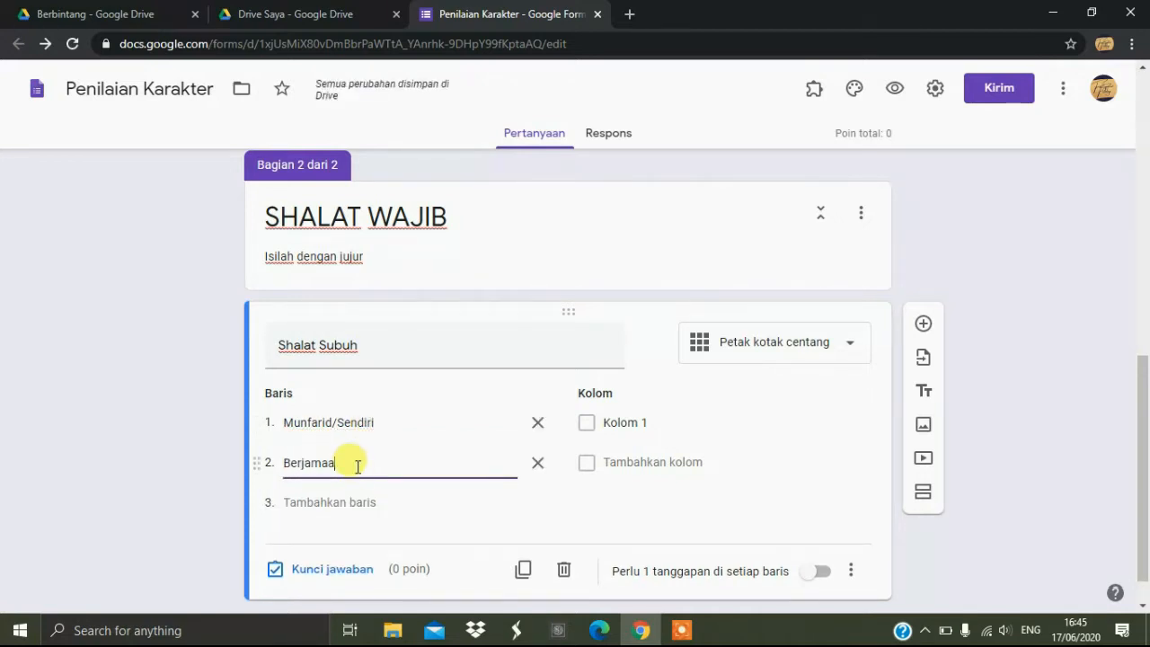
pyautogui.write('h di rumah')
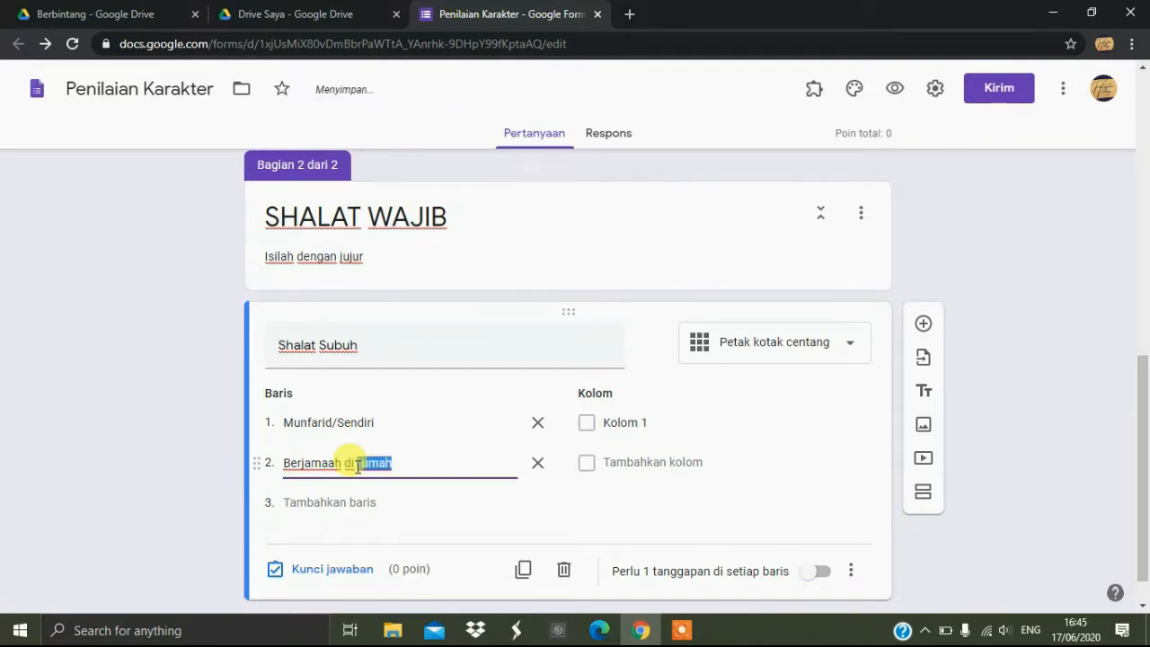
# Add "Berjamaah di masjid" as the third row of the Shalat Subuh grid, reusing the text of the second row.
pyautogui.tripleClick(358, 464)
pyautogui.hotkey('ctrl', 'c')
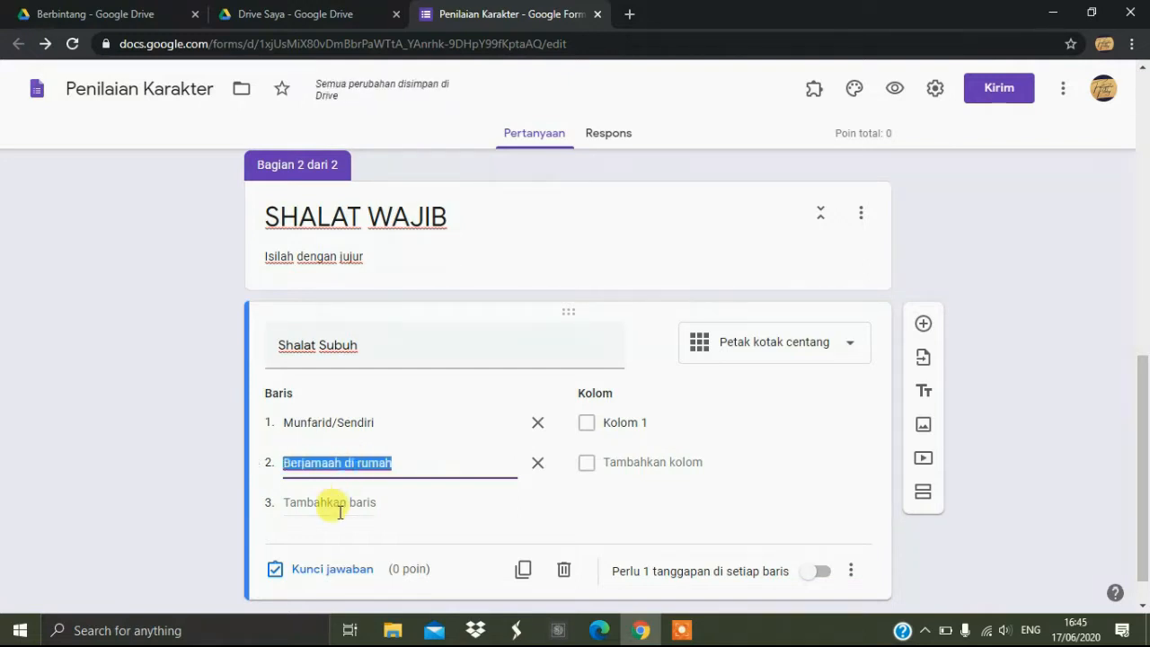
pyautogui.click(328, 503)
pyautogui.hotkey('ctrl', 'v')
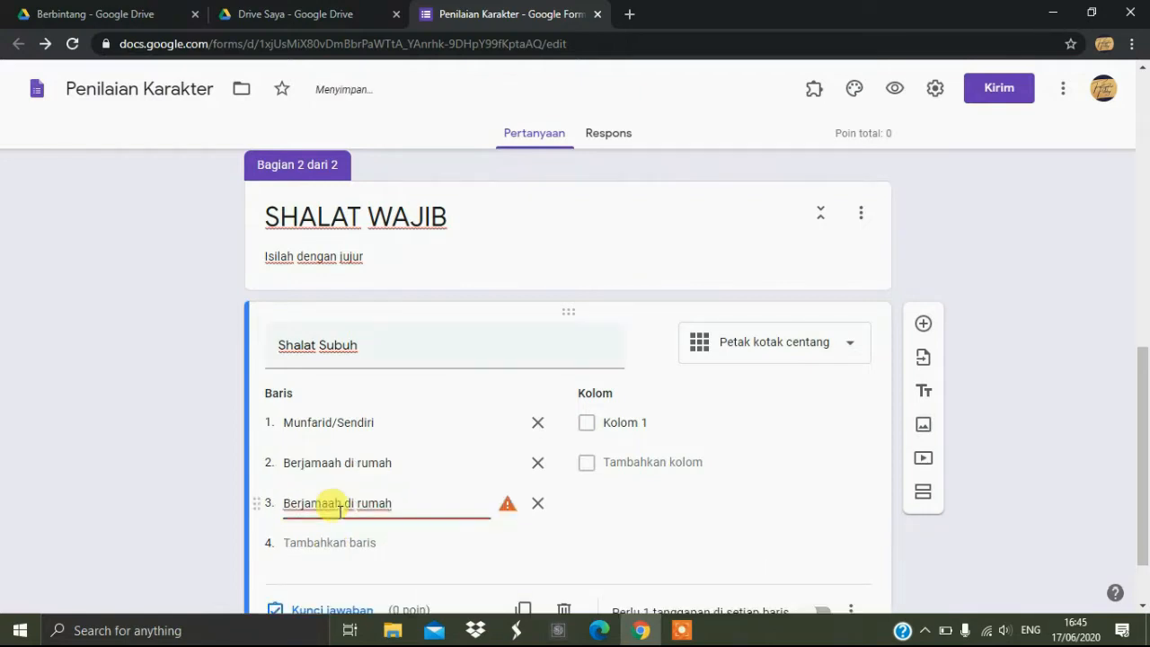
pyautogui.hotkey('ctrl', 'shift', 'Left')
pyautogui.press('BackSpace')
pyautogui.write('s')
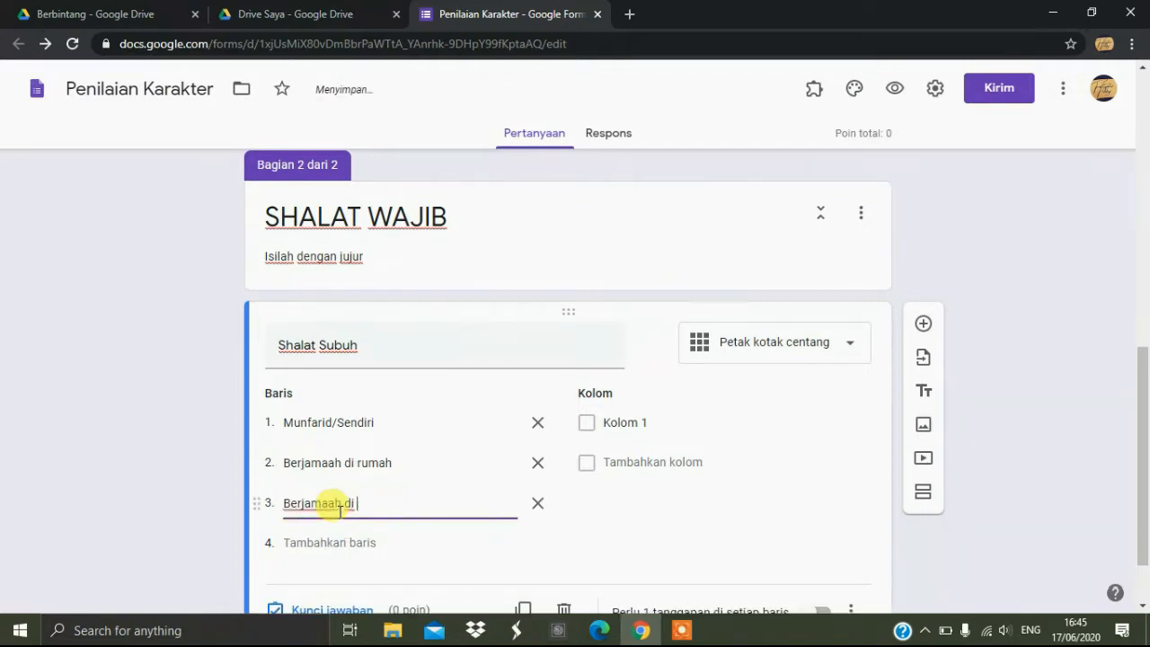
pyautogui.write('asjid')
# Add "Berhalangan" and "Tidak shalat" as the fourth and fifth rows of the Shalat Subuh grid.
pyautogui.click(362, 542)
pyautogui.write('Berhal')
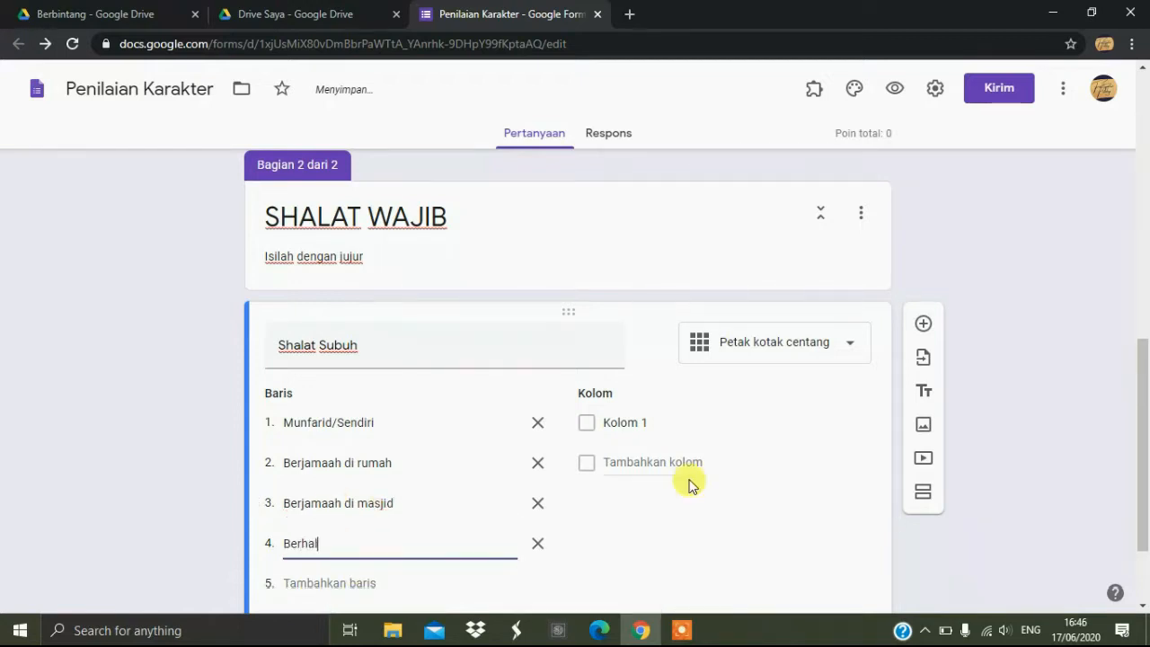
pyautogui.write('angan')
pyautogui.click(351, 586)
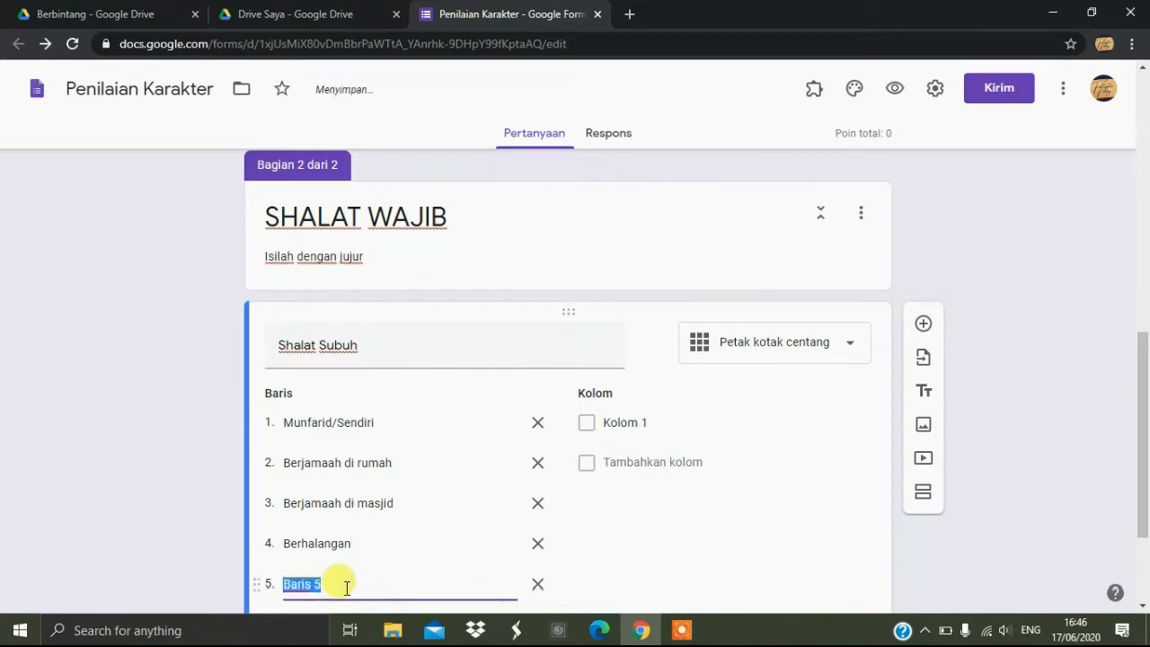
pyautogui.write('Tidak shalat')
# Name the first column of the Shalat Subuh grid "Pilihlah dengan jujur".
pyautogui.click(660, 422)
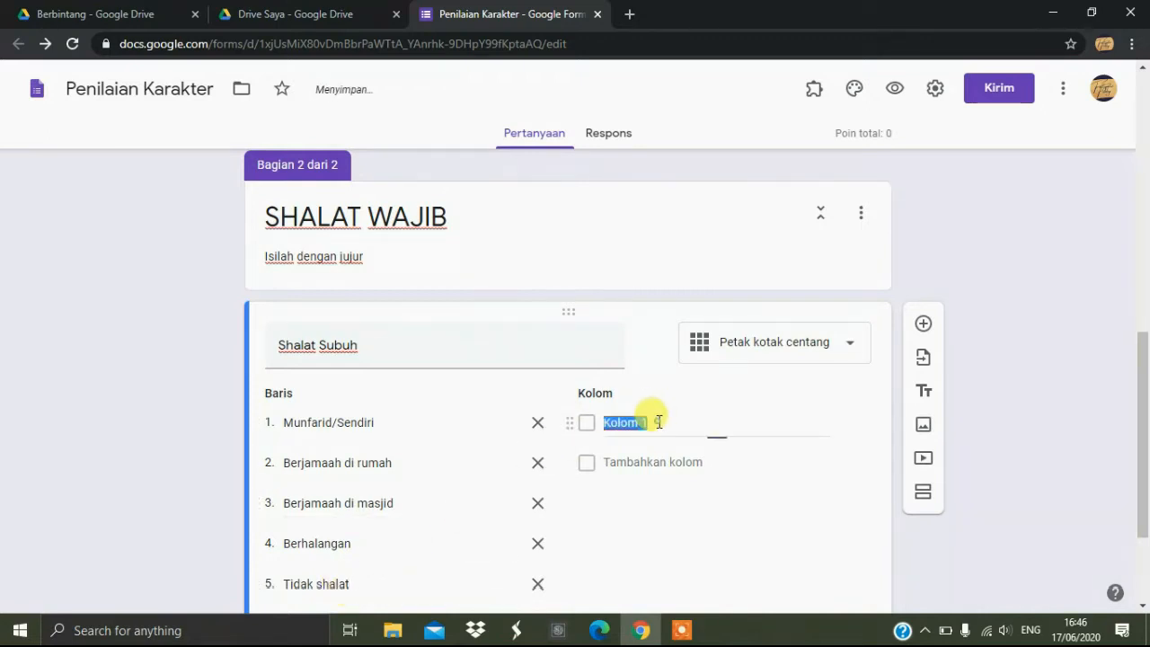
pyautogui.write('Isilah denga')
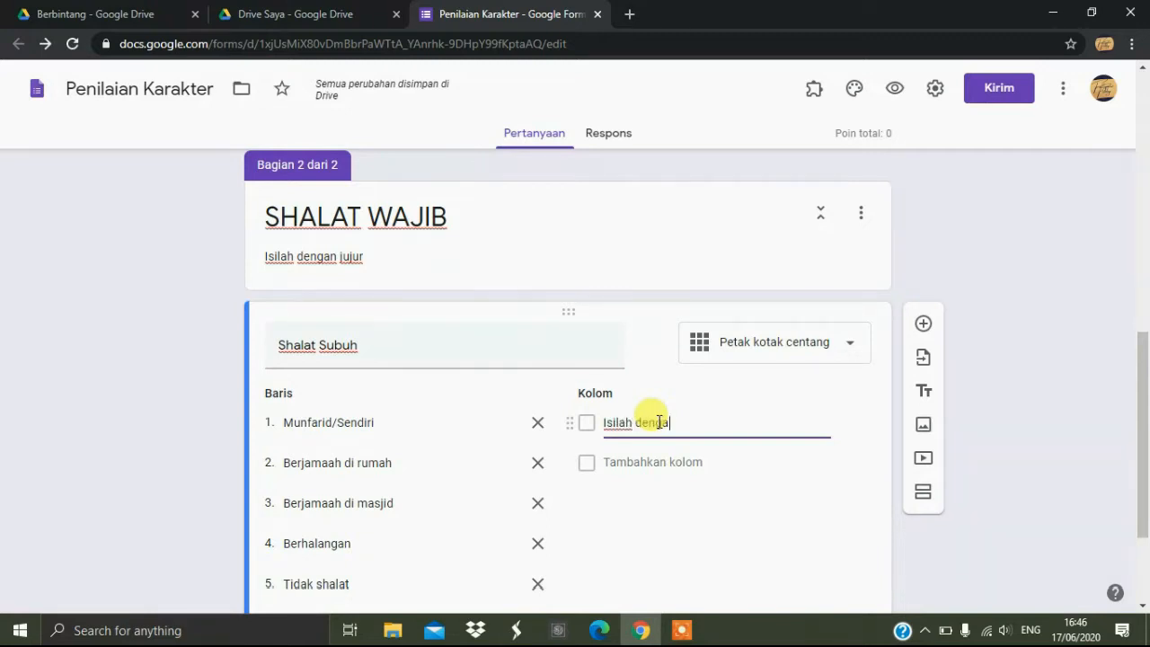
pyautogui.write('n jujur')
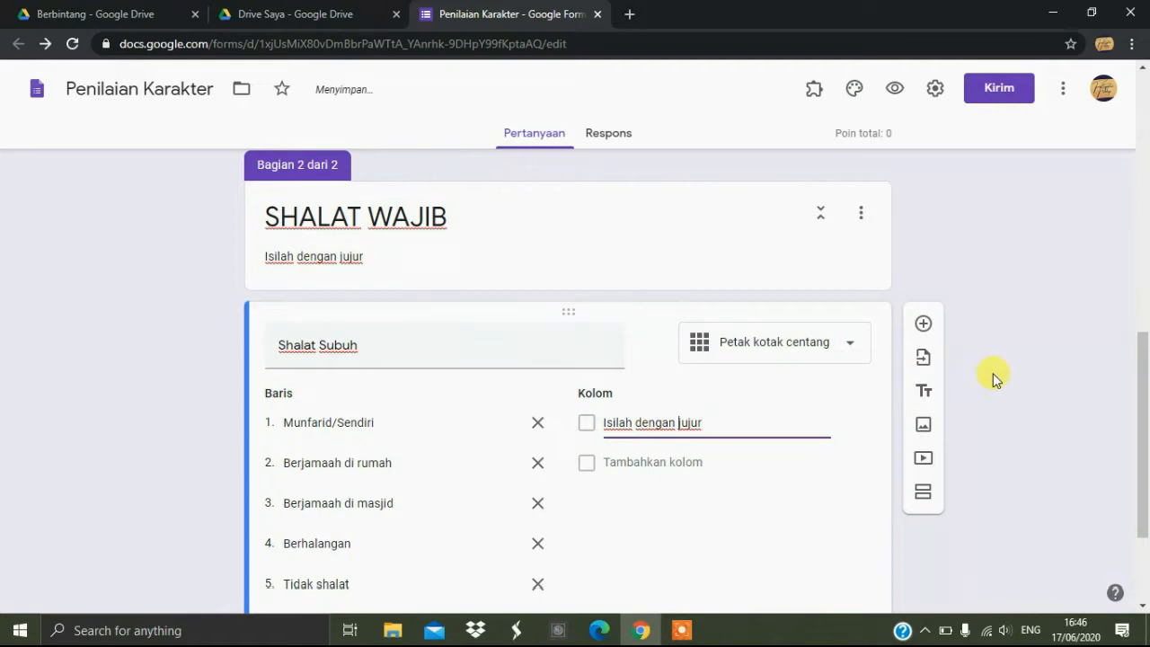
pyautogui.hotkey('ctrl', 'shift', 'Left')
pyautogui.write('Pili')
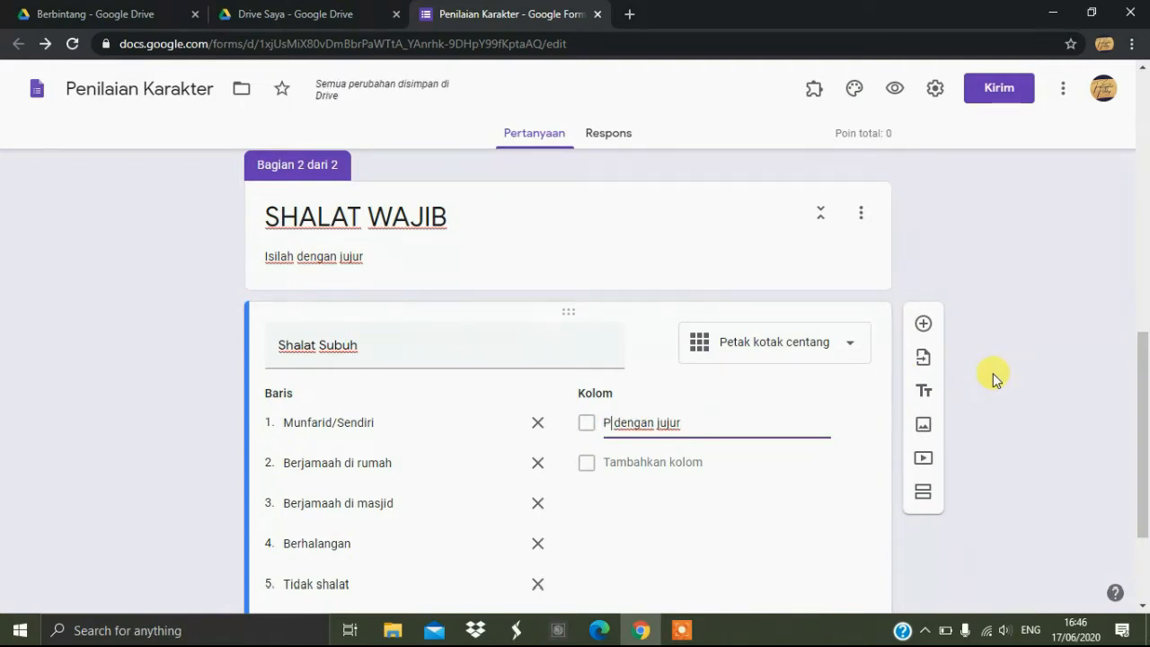
pyautogui.write('hlah')
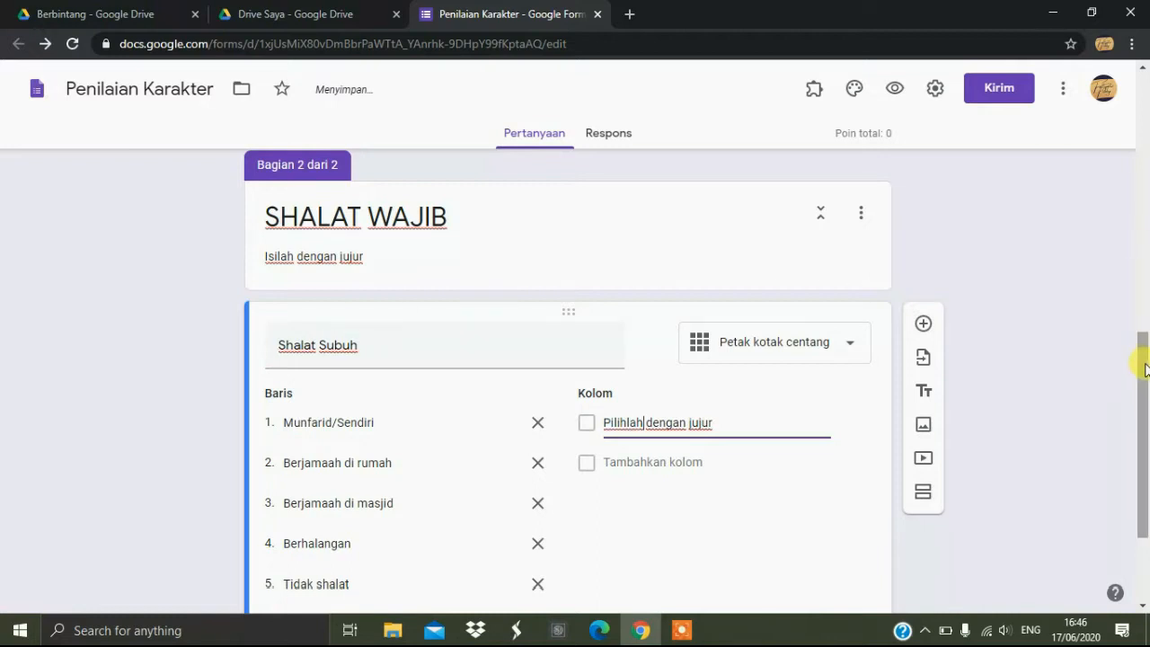
# Limit the Shalat Subuh grid to one response per column (Batasi satu tanggapan per kolom).
pyautogui.moveTo(1146, 368); pyautogui.dragTo(1138, 441)
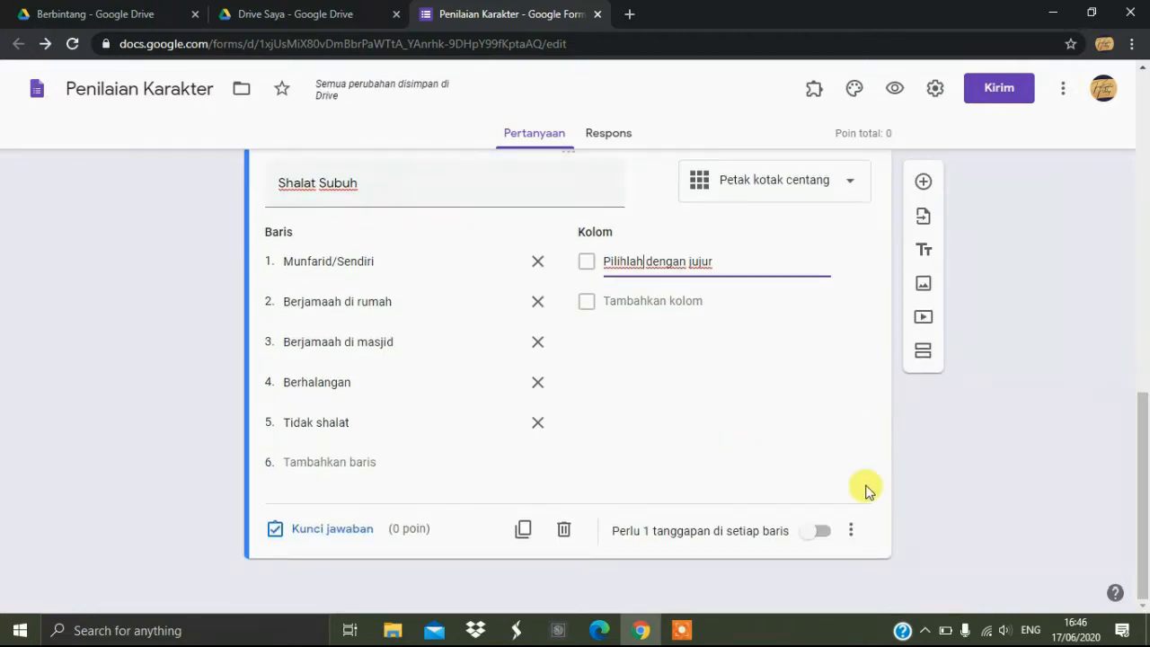
pyautogui.click(850, 536)
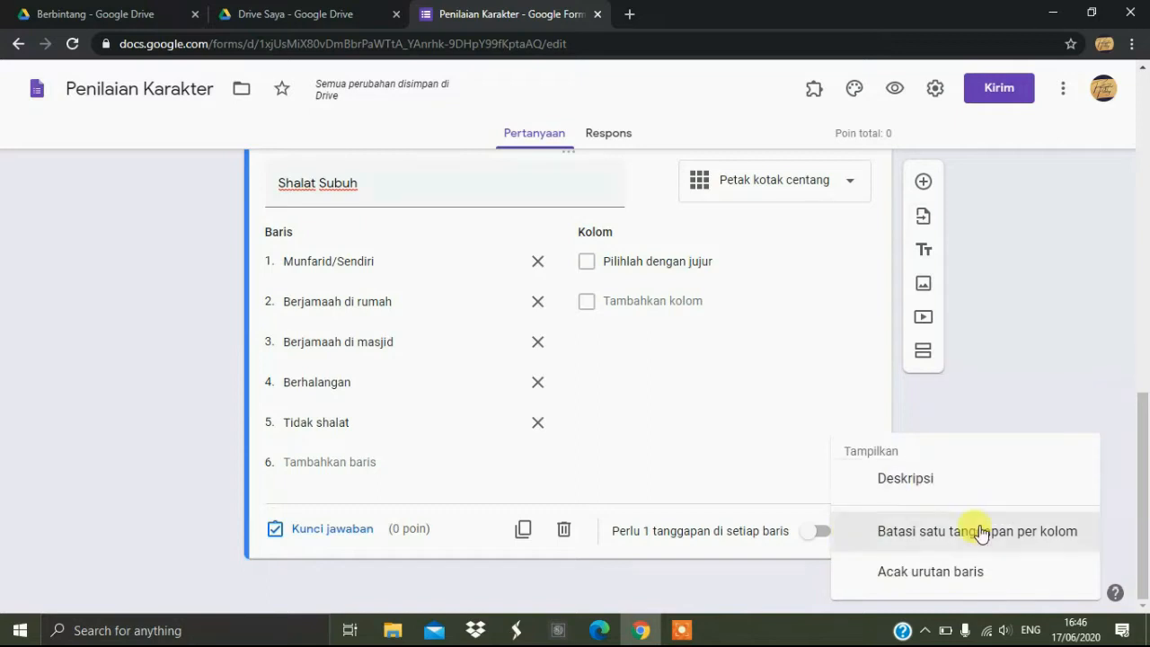
pyautogui.click(941, 536)
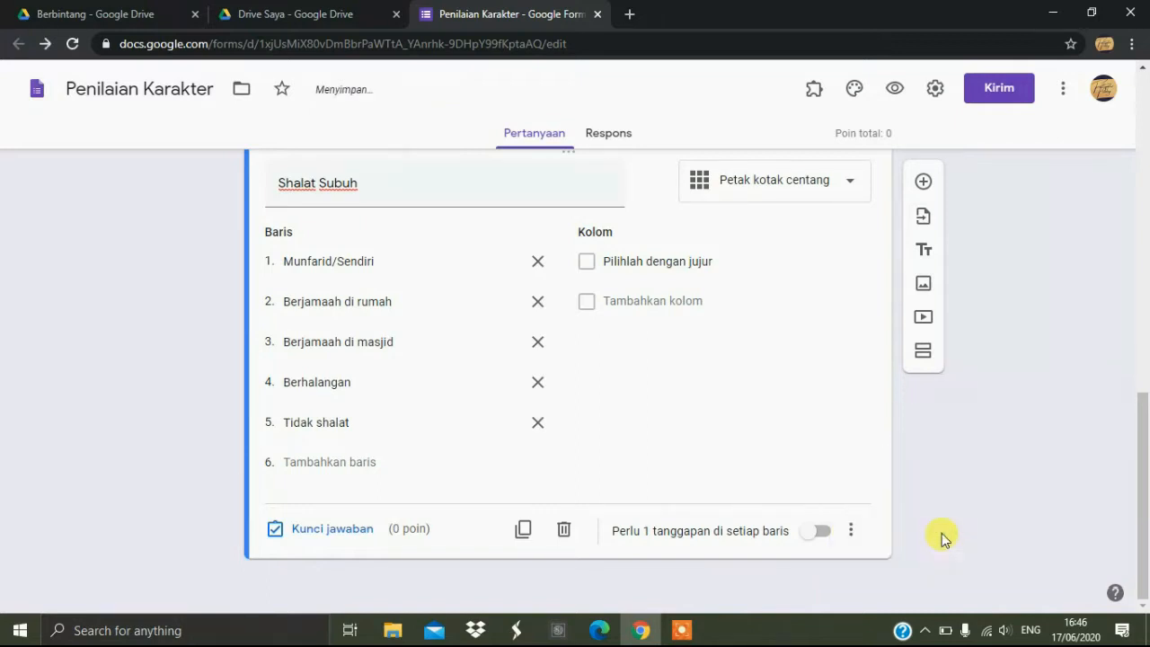
# In the Shalat Subuh answer key, mark Munfarid/Sendiri correct with 1 point and Berjamaah di rumah correct with 2 points.
pyautogui.click(310, 530)
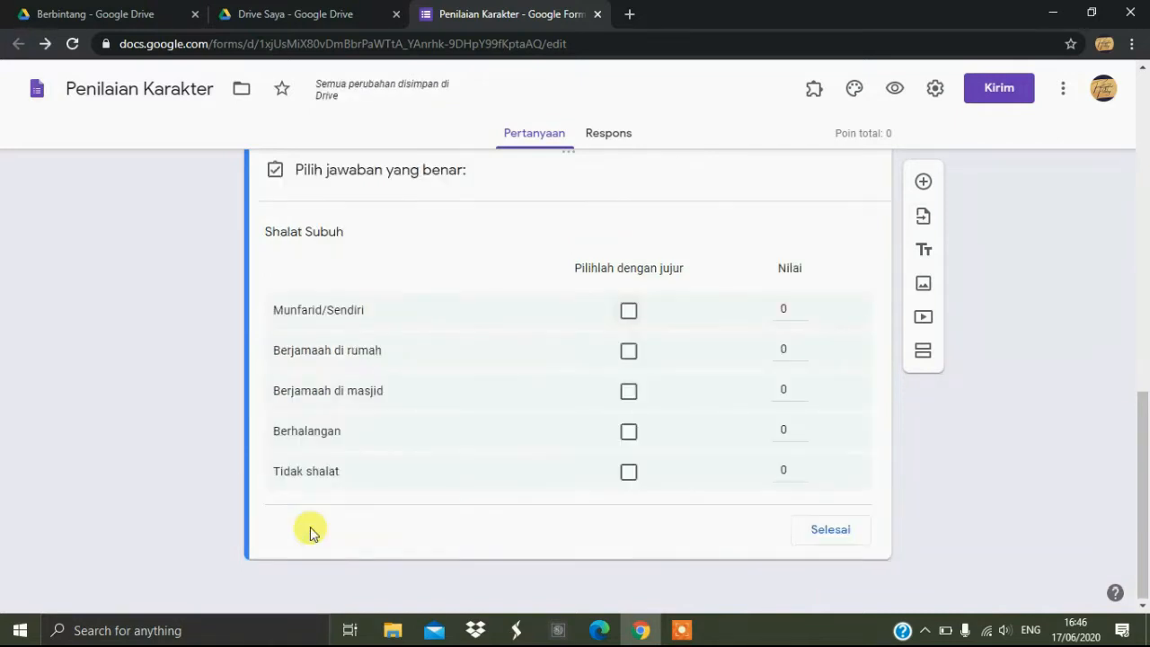
pyautogui.click(629, 311)
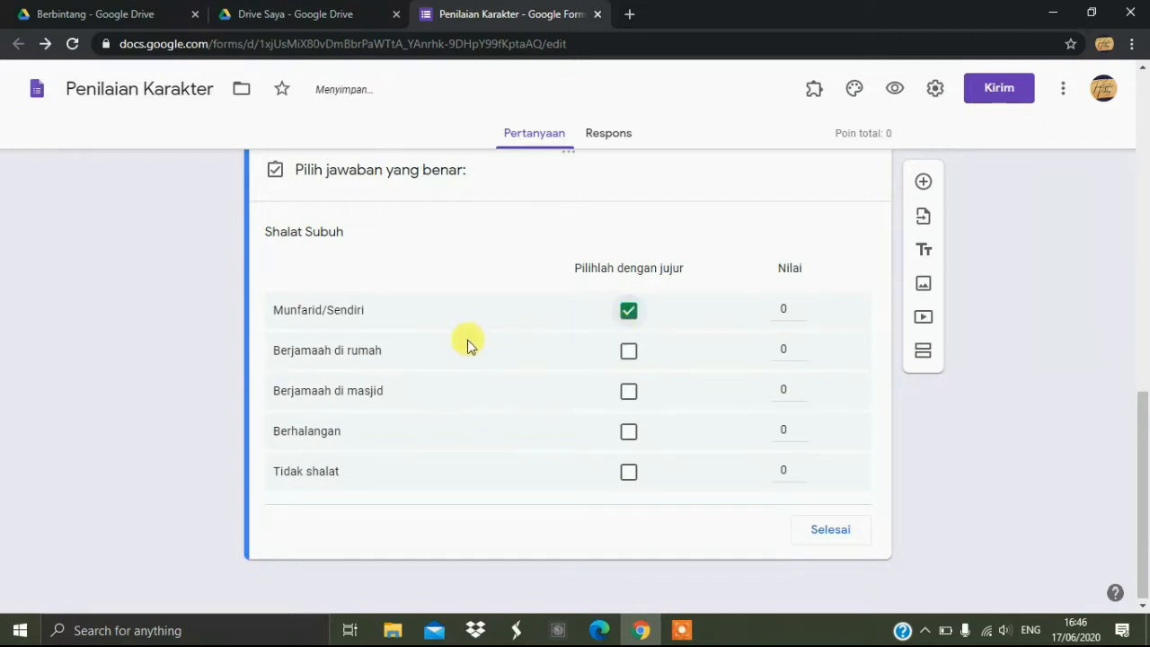
pyautogui.click(801, 306)
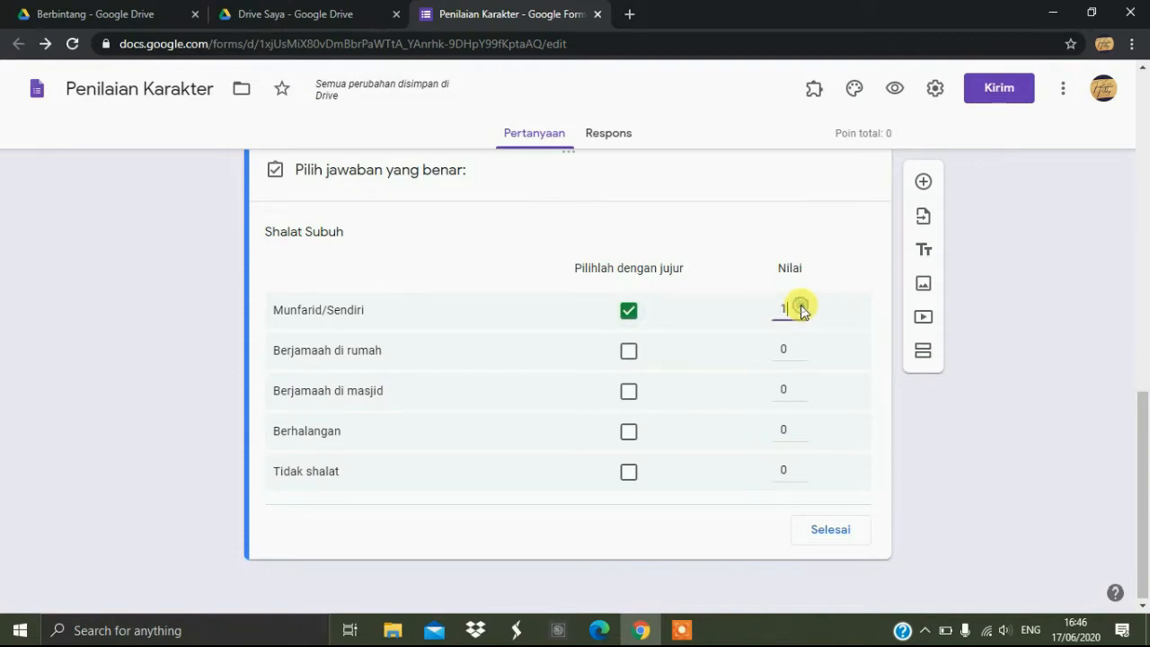
pyautogui.click(633, 358)
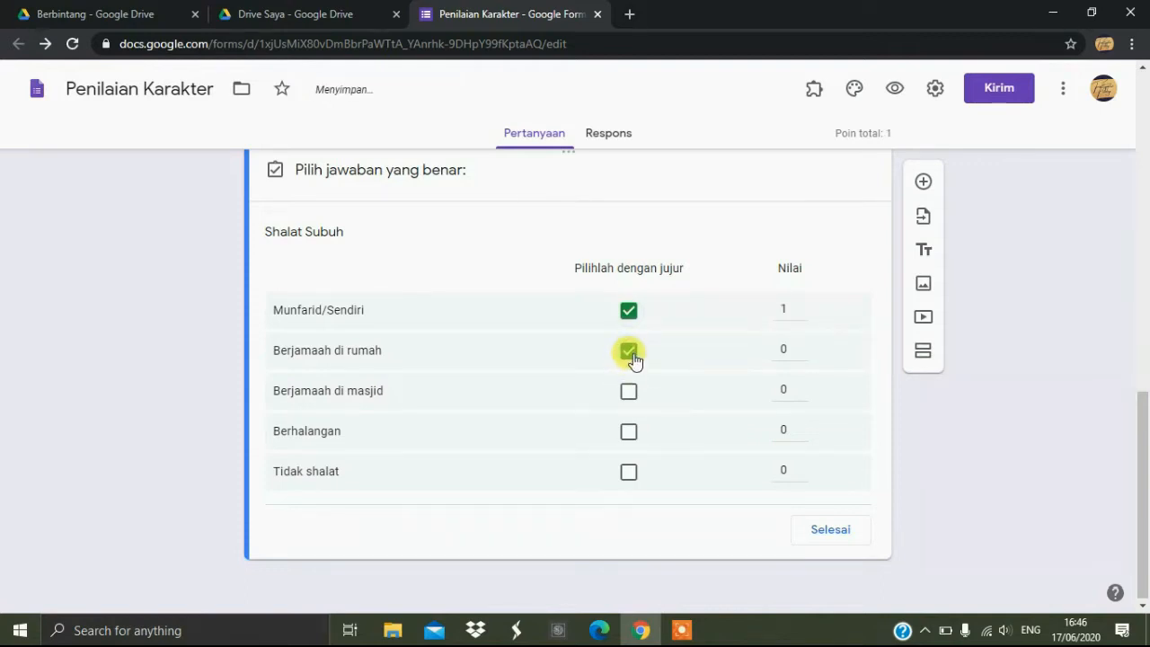
pyautogui.click(800, 346)
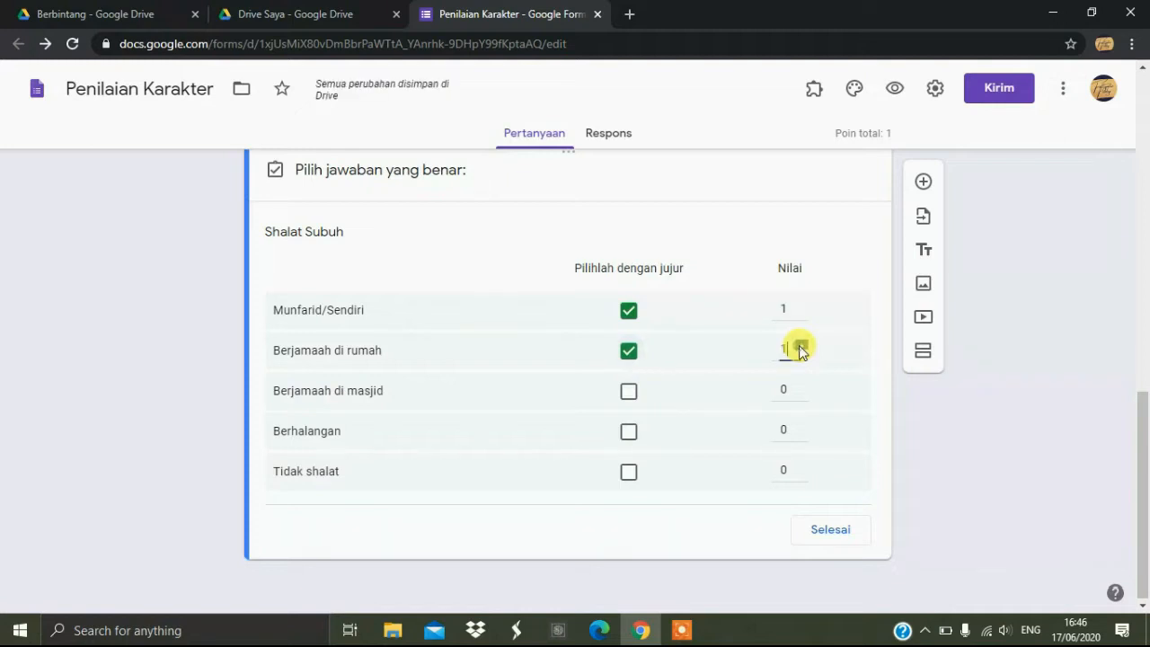
pyautogui.click(799, 346)
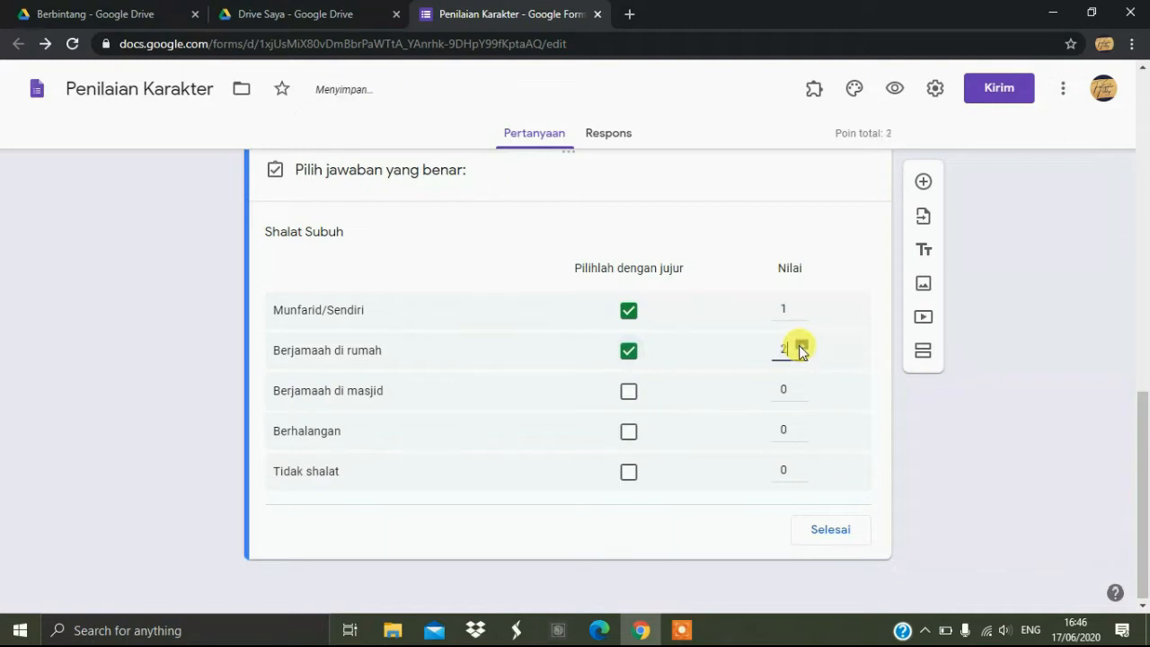
# Mark Berjamaah di masjid as correct in the Shalat Subuh answer key and give it 3 points.
pyautogui.click(628, 393)
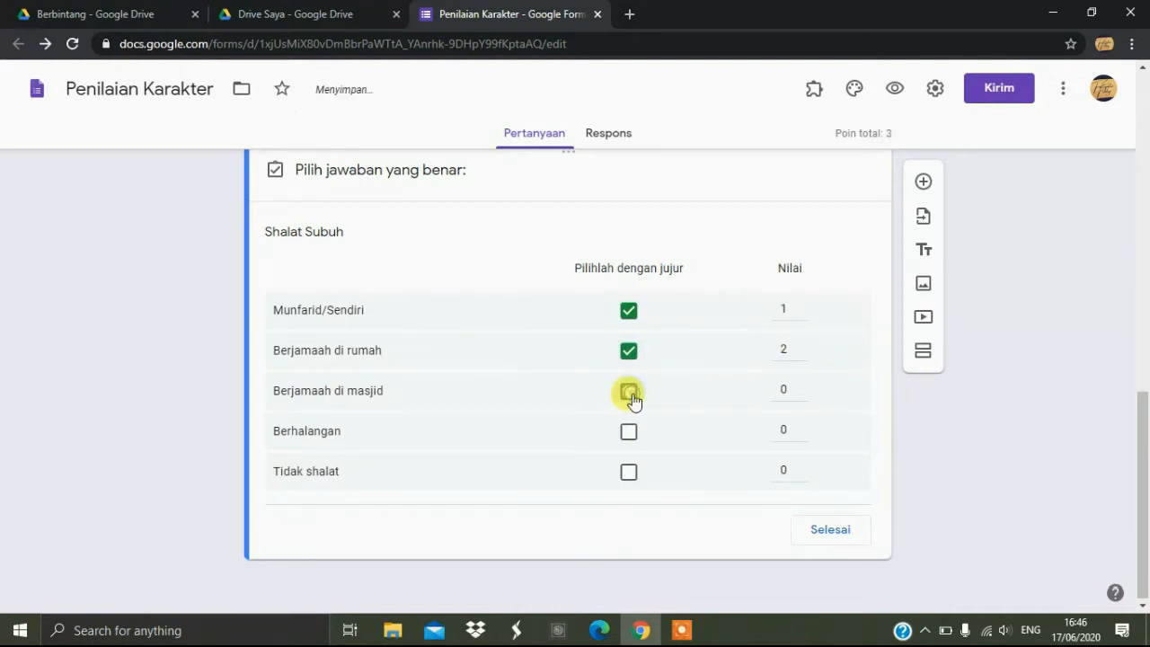
pyautogui.click(800, 385)
pyautogui.click(801, 385)
pyautogui.click(800, 384)
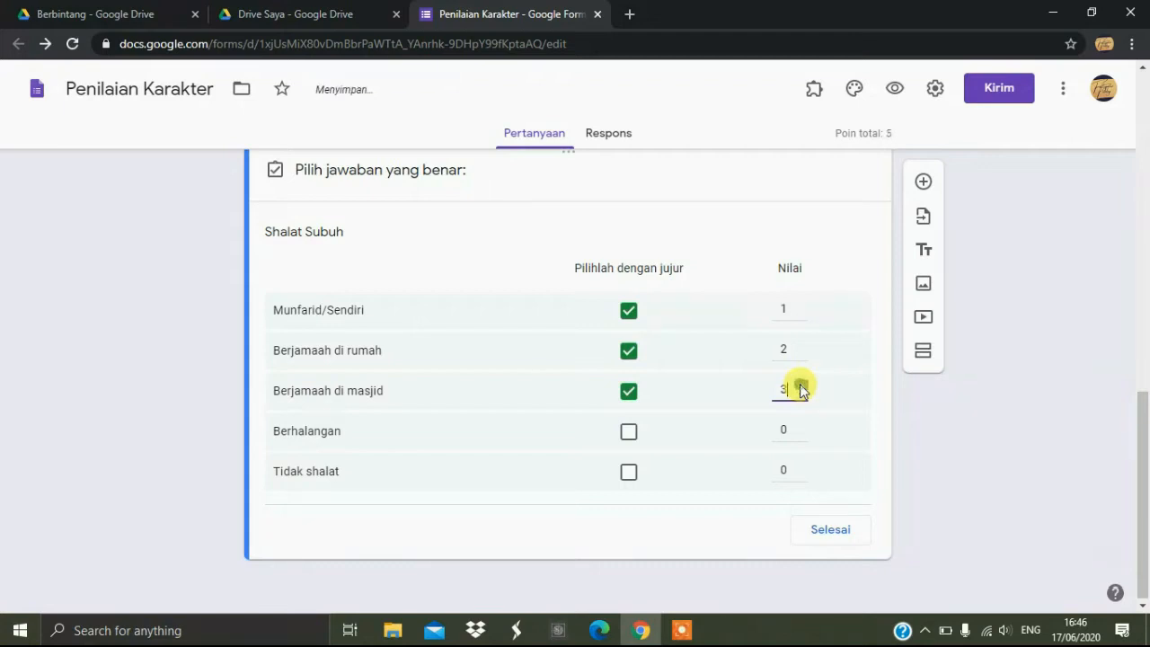
# Mark Berhalangan correct with 3 points and Tidak shalat correct without adding points, finishing the Shalat Subuh answer key.
pyautogui.click(629, 434)
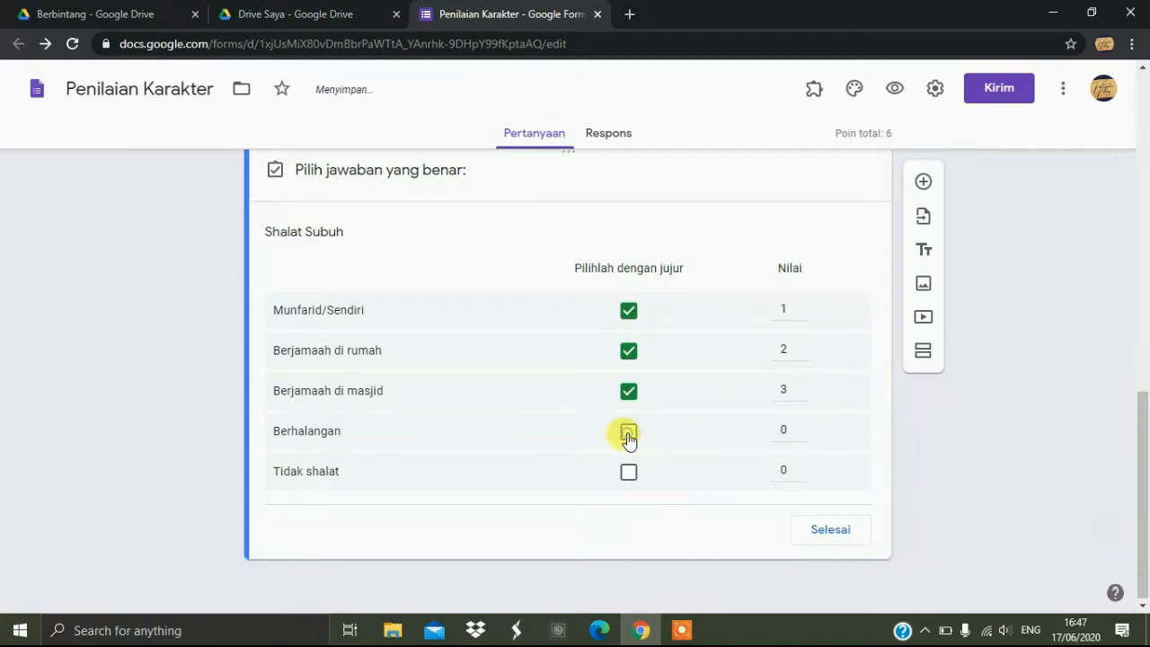
pyautogui.click(801, 425)
pyautogui.click(802, 426)
pyautogui.click(801, 426)
pyautogui.click(631, 473)
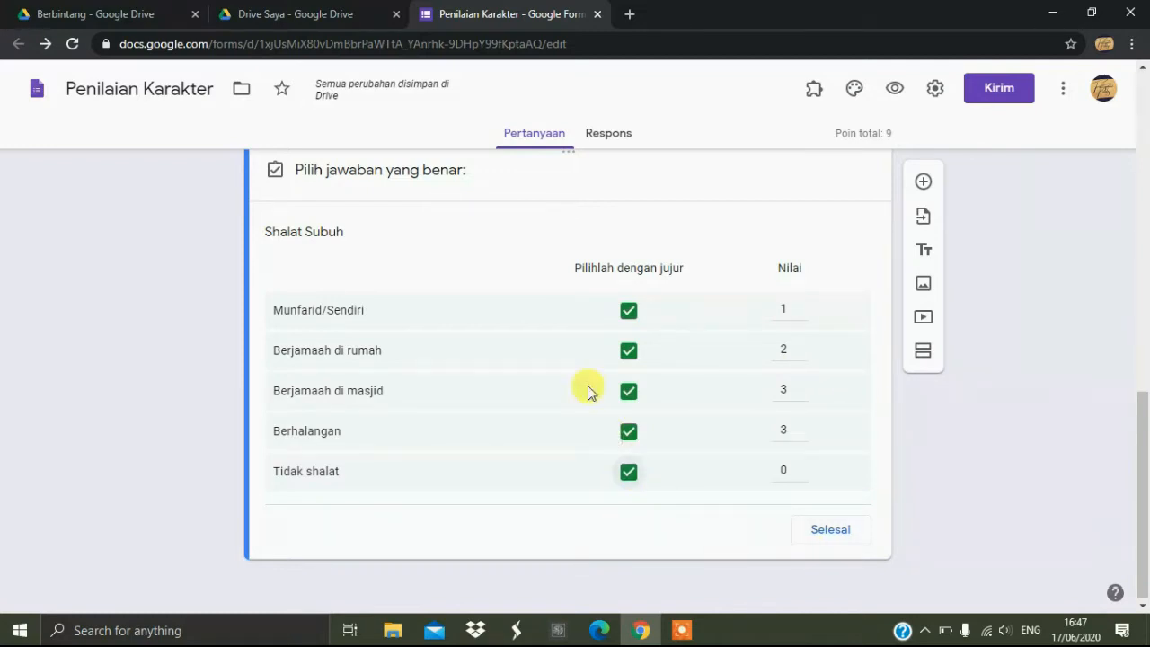
pyautogui.click(833, 535)
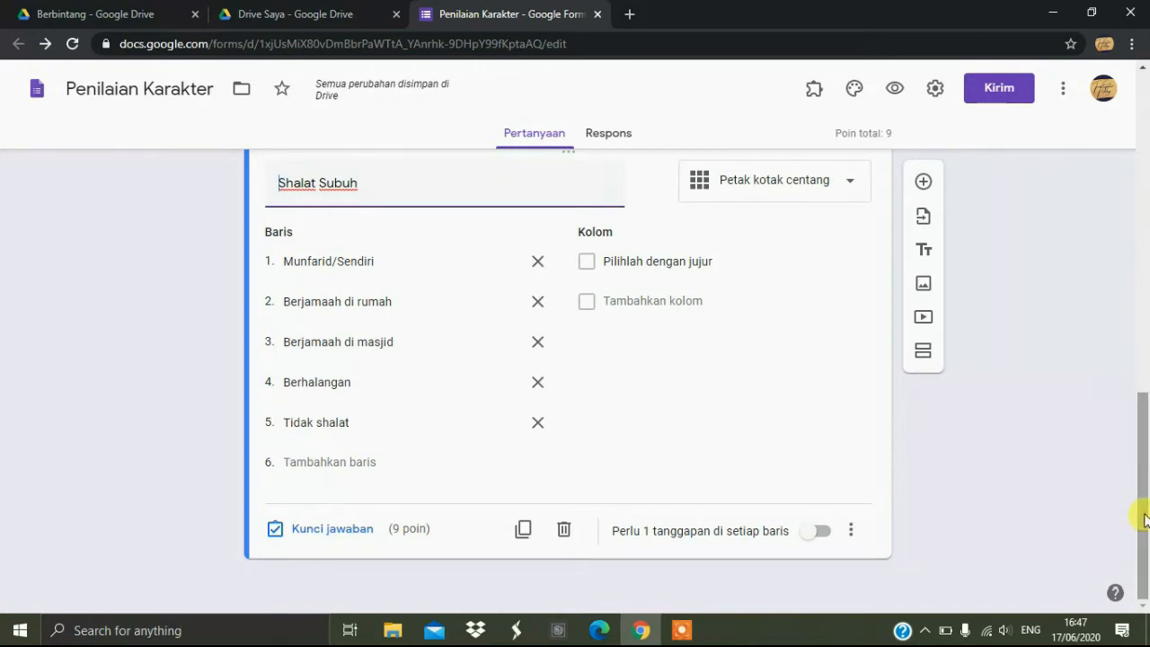
# Duplicate the Shalat Subuh question and title the copy "Shalat Dzuhur".
pyautogui.click(524, 530)
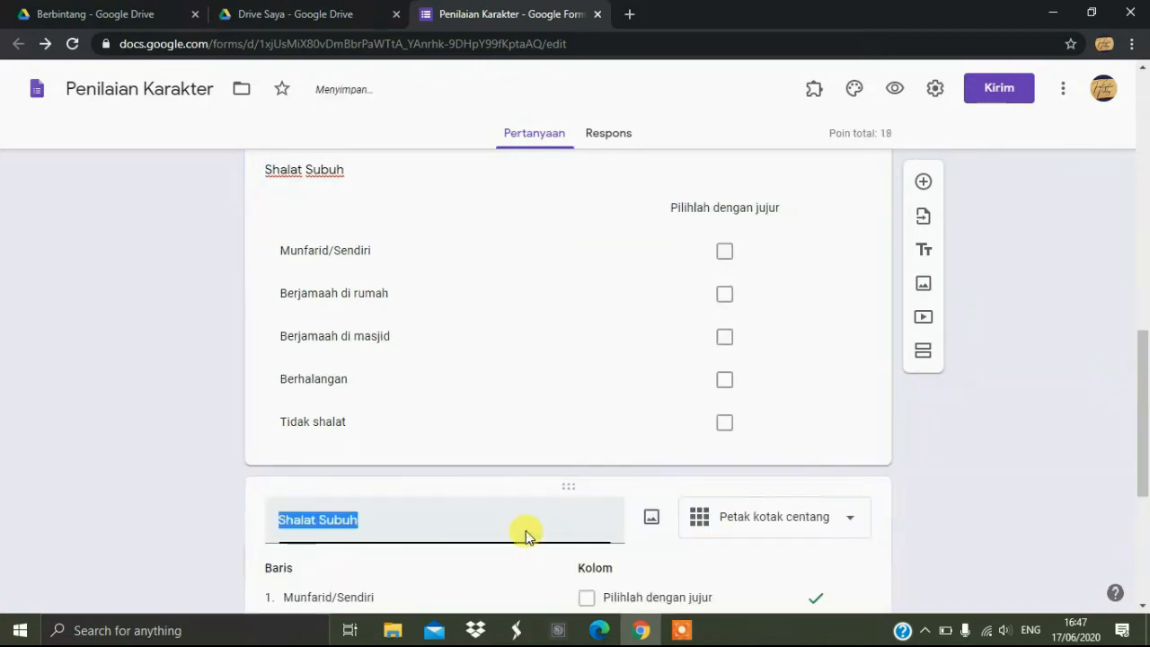
pyautogui.click(406, 516)
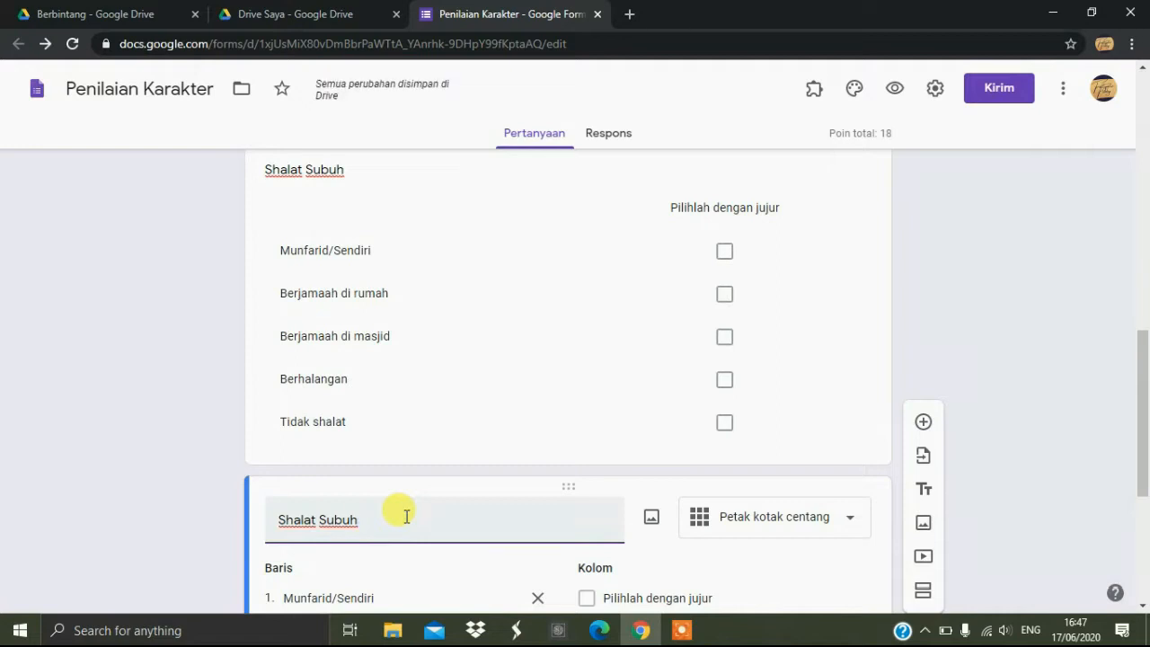
pyautogui.tripleClick(406, 516)
pyautogui.click(406, 517)
pyautogui.doubleClick(406, 516)
pyautogui.write('Dzuhur')
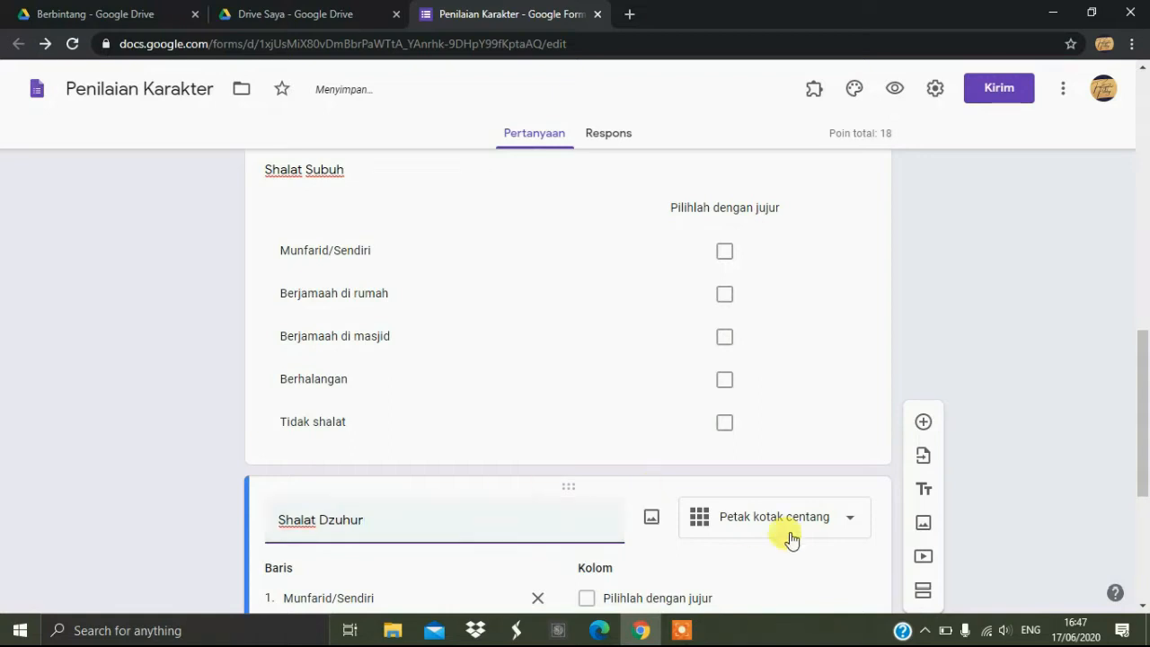
# Duplicate the Shalat Dzuhur question and title the copy "Shalat Ashar".
pyautogui.moveTo(1145, 418); pyautogui.dragTo(1137, 551)
pyautogui.click(526, 532)
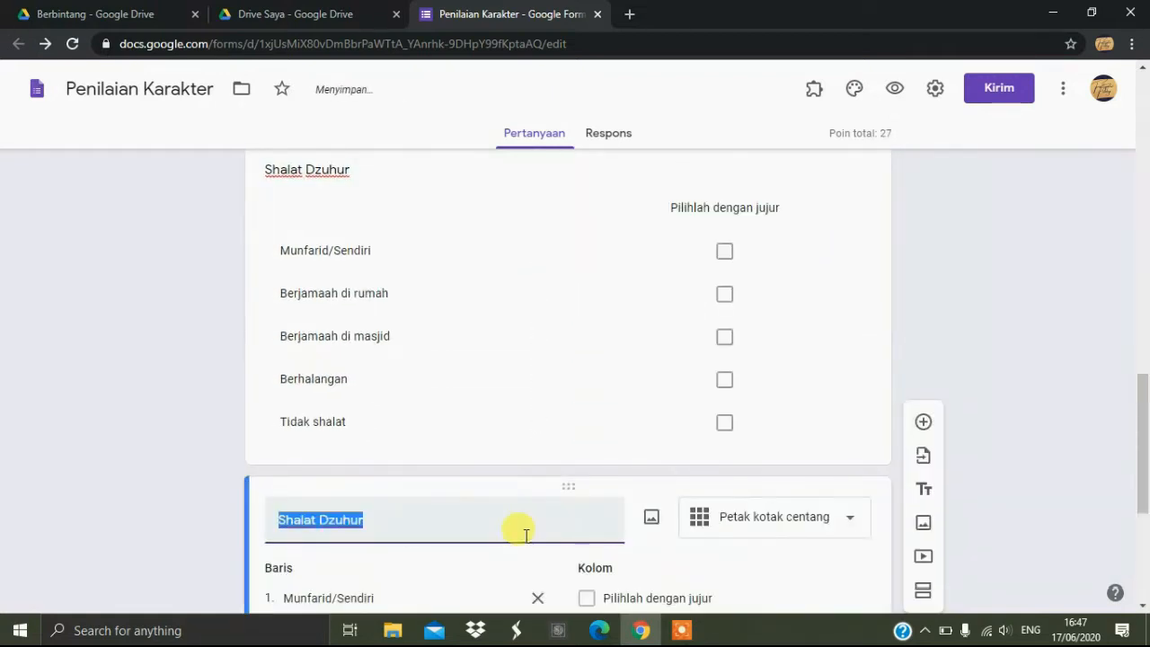
pyautogui.click(525, 534)
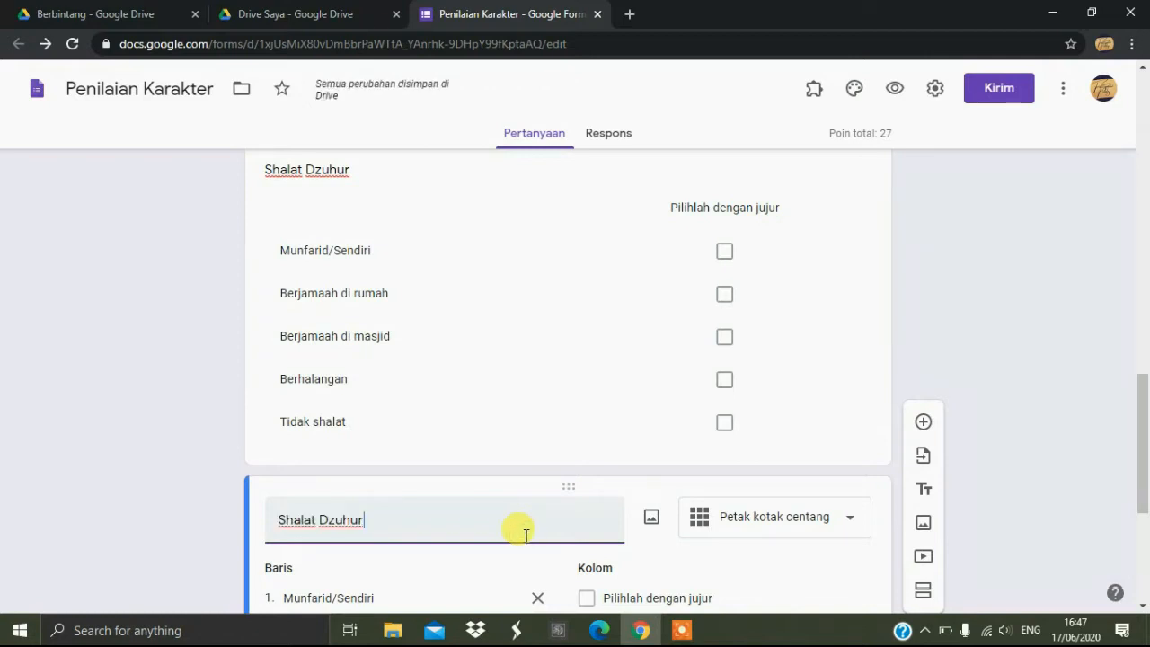
pyautogui.doubleClick(525, 535)
pyautogui.write('Asha')
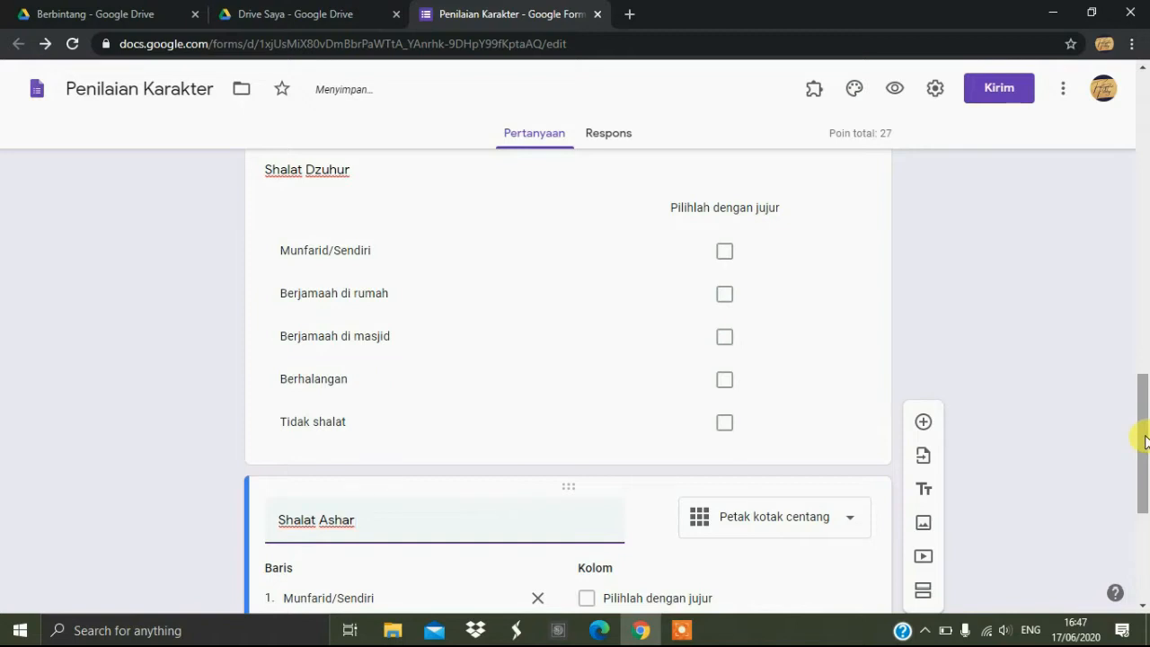
# Duplicate the Shalat Ashar question and title the copy "Shalat Maghrib".
pyautogui.moveTo(1144, 440); pyautogui.dragTo(1140, 557)
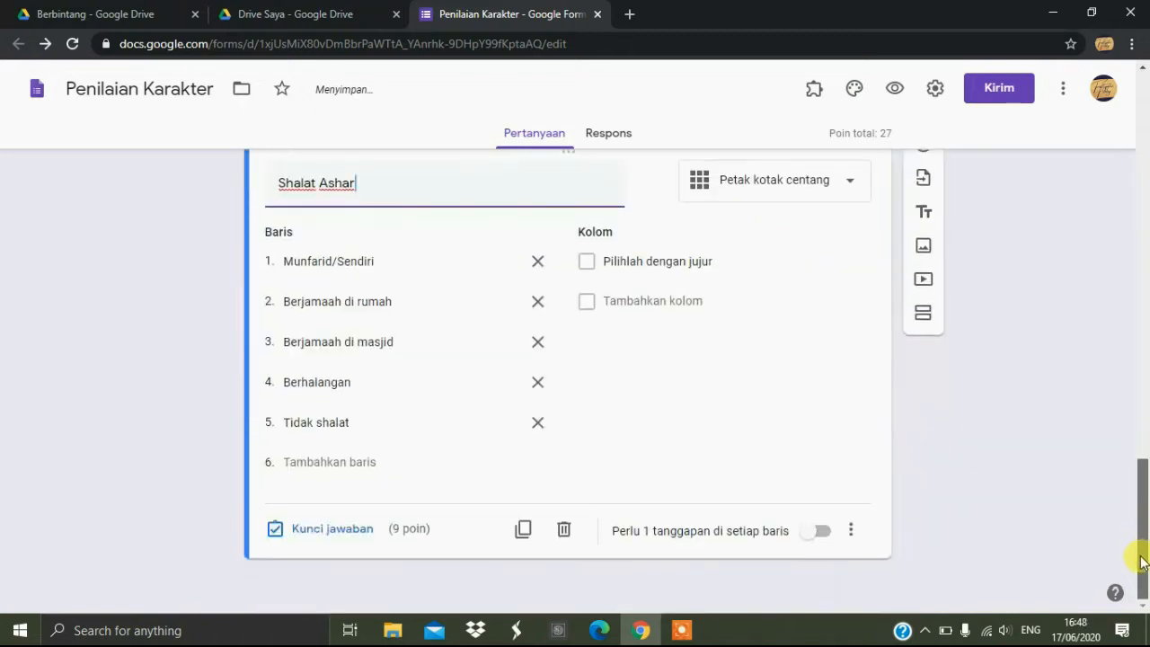
pyautogui.click(524, 529)
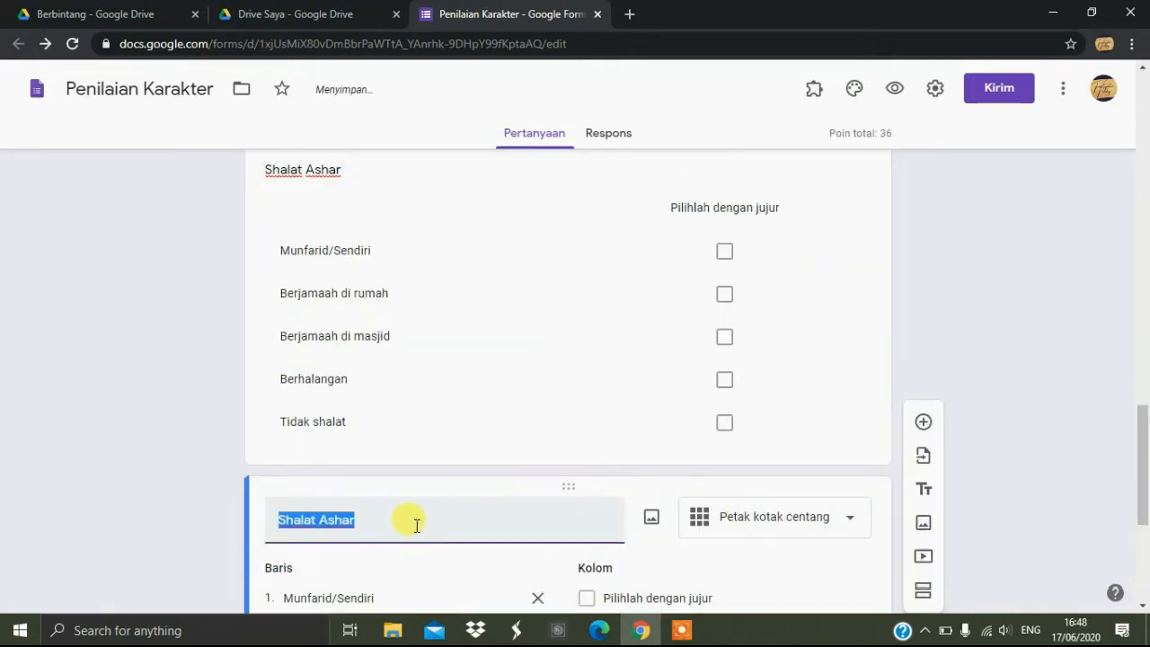
pyautogui.click(416, 524)
pyautogui.doubleClick(417, 525)
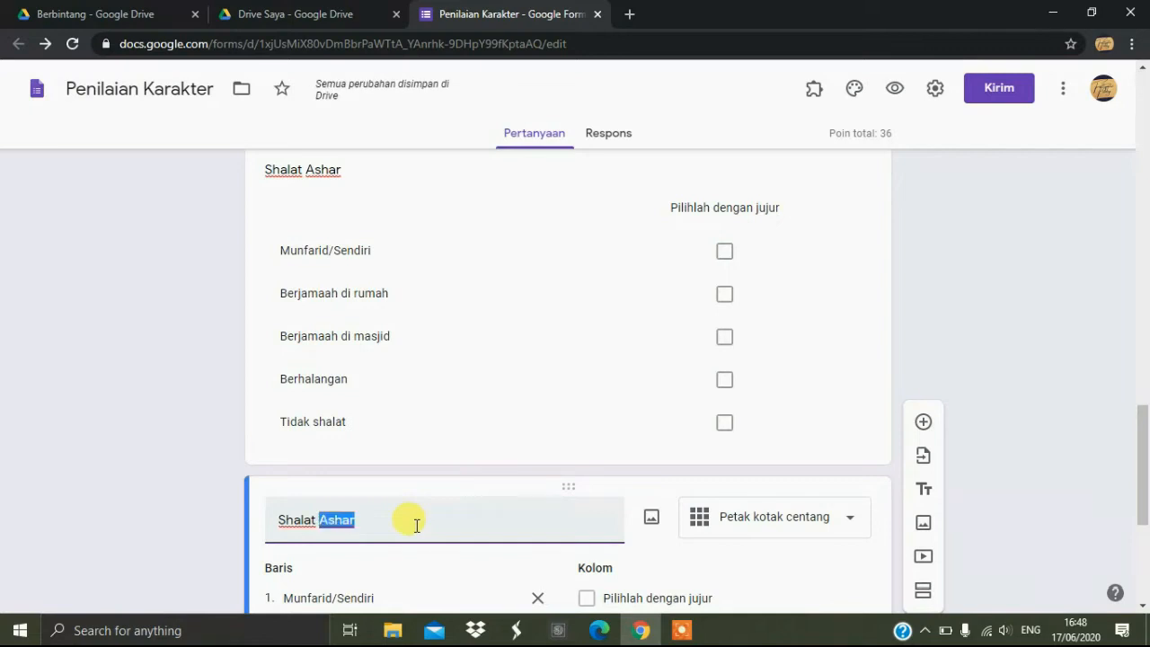
pyautogui.write('Maghrib')
# Duplicate the Shalat Maghrib question and title the copy "Shalat Isya".
pyautogui.moveTo(1142, 431); pyautogui.dragTo(1145, 539)
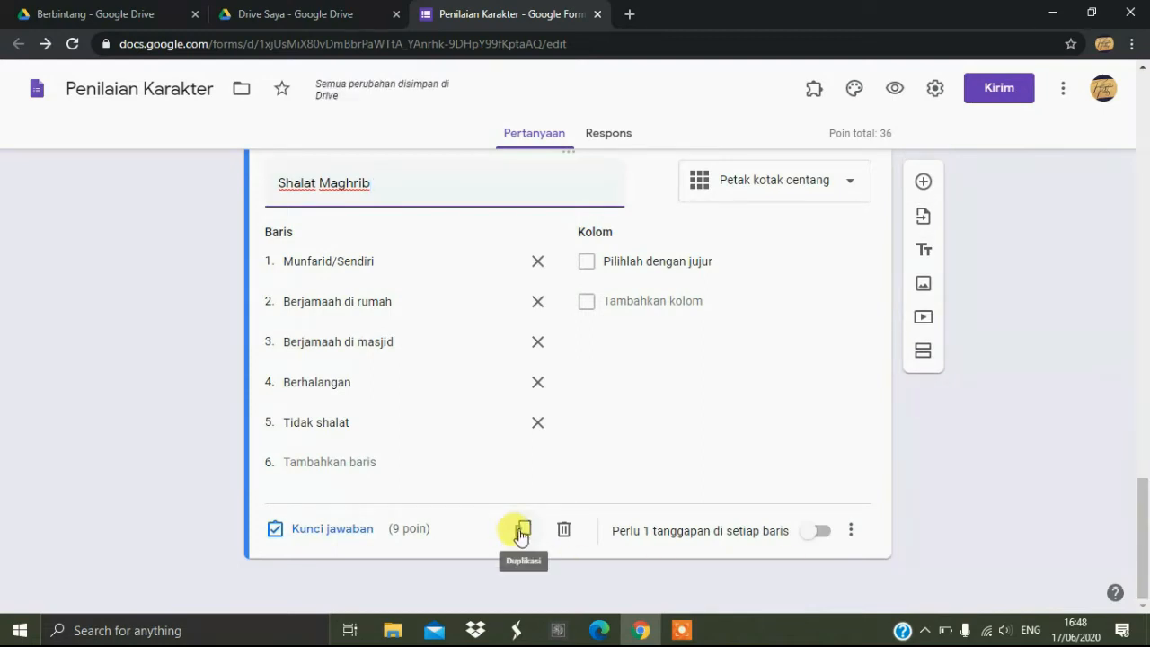
pyautogui.click(521, 529)
pyautogui.click(491, 524)
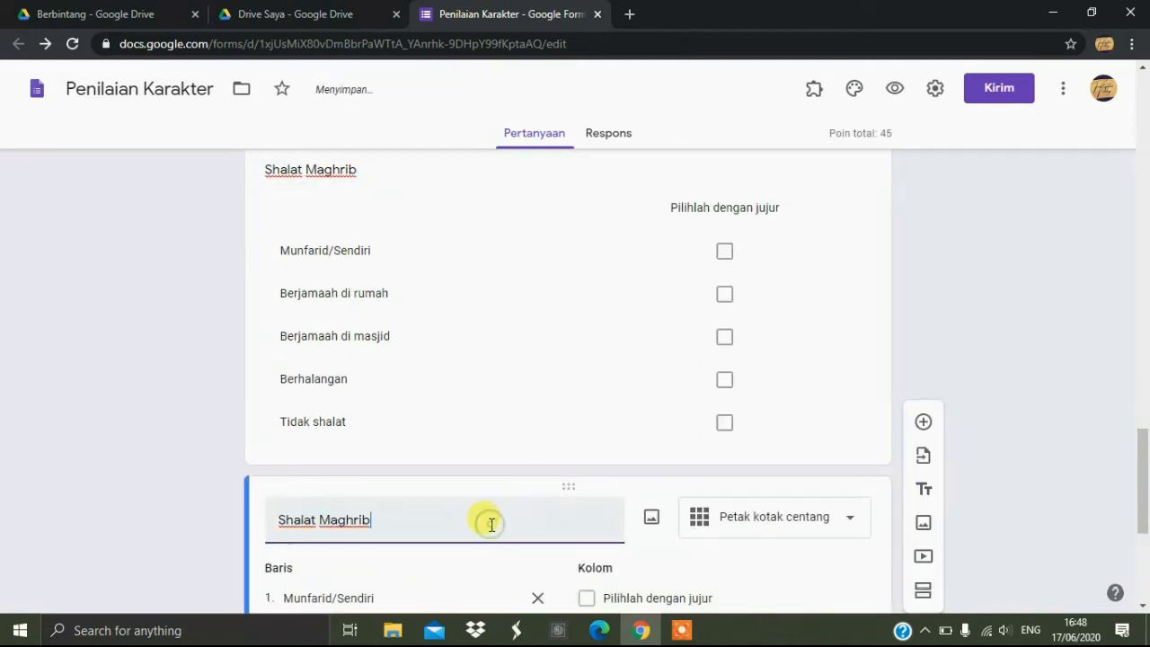
pyautogui.hotkey('ctrl', 'shift', 'Left')
pyautogui.write('Isy')
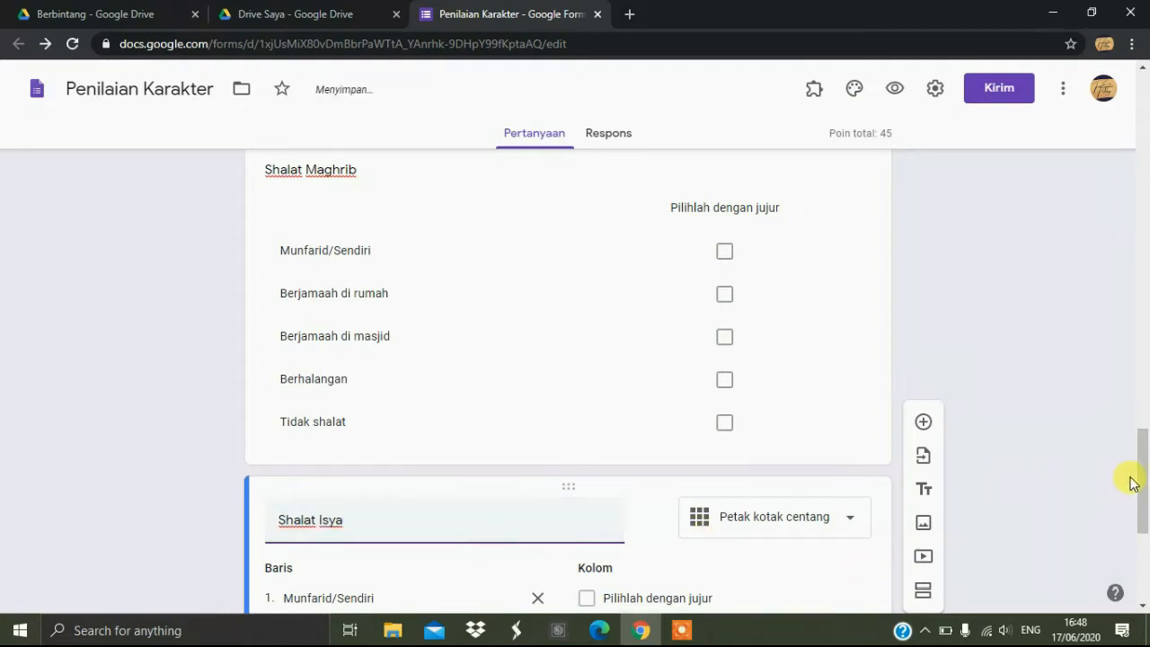
# Add a new section after the Shalat Isya question, titled "SHALAT SUNNAH" with the description "Isilah dengan jujur".
pyautogui.moveTo(1145, 480); pyautogui.dragTo(1145, 545)
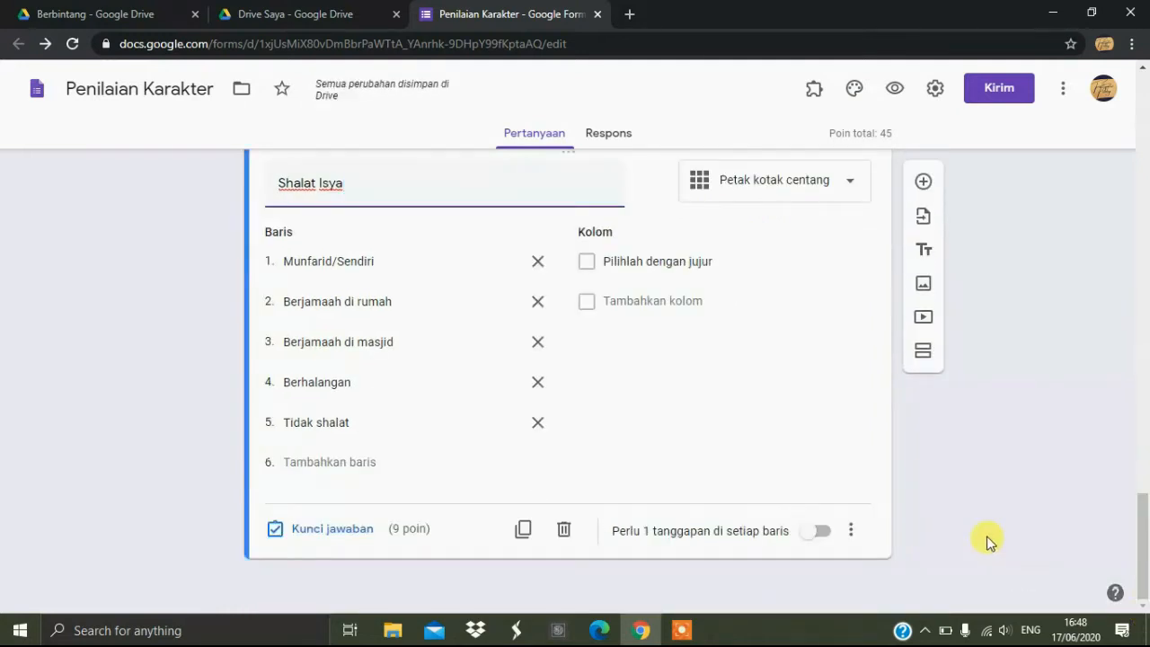
pyautogui.click(922, 350)
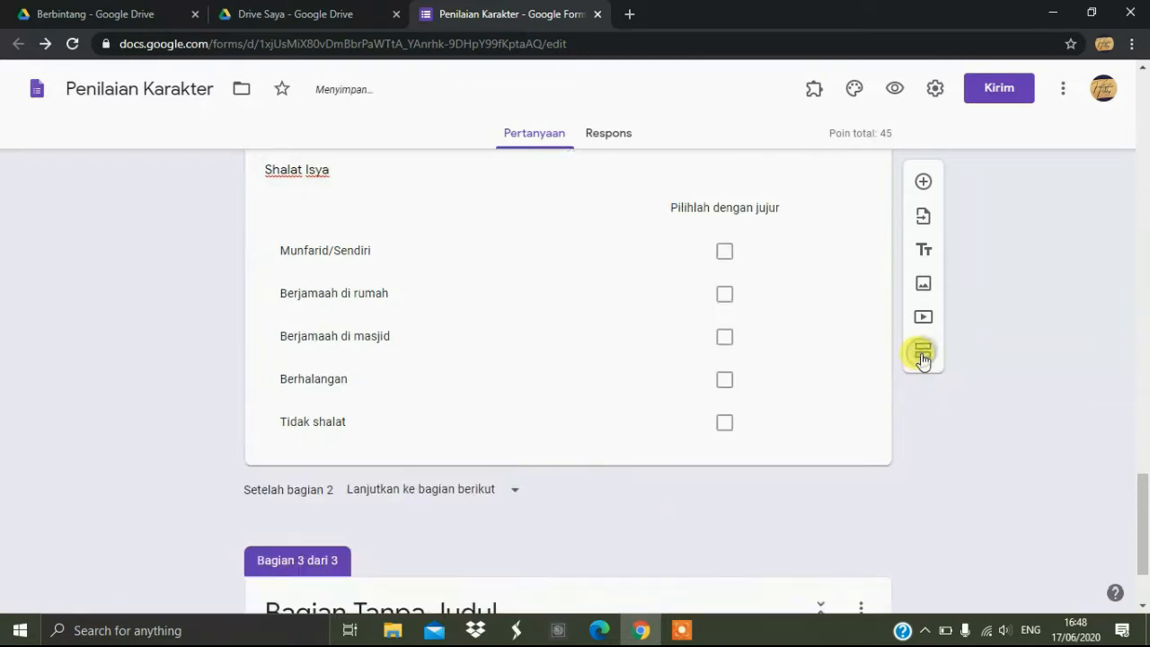
pyautogui.scroll(-2, 1142, 500)
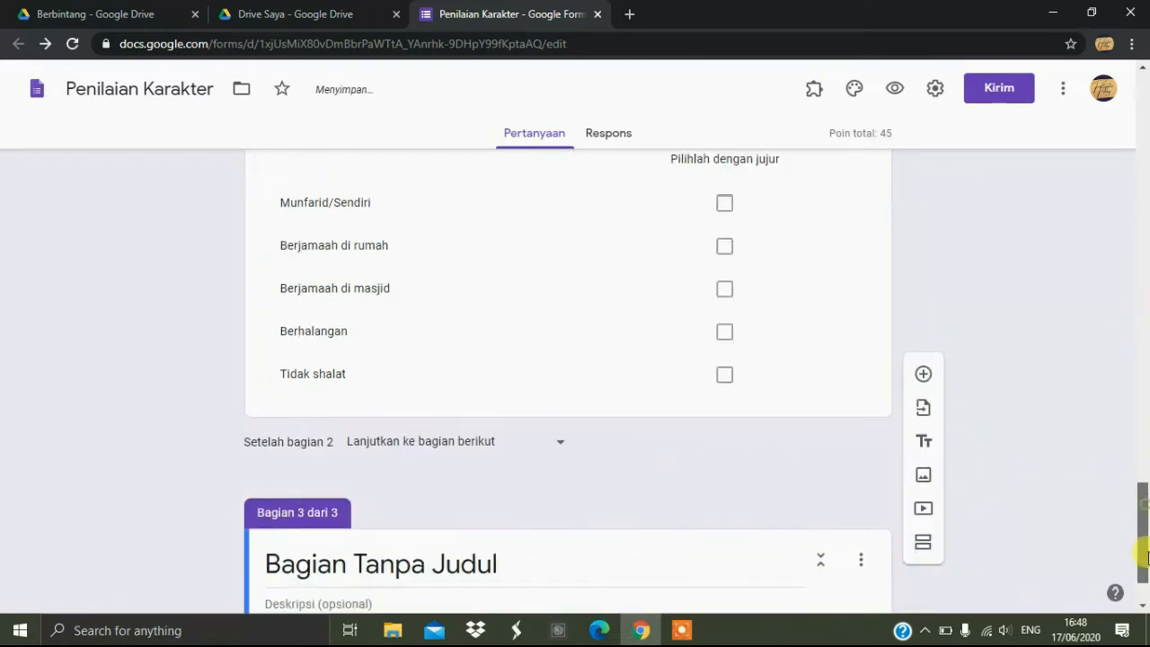
pyautogui.click(523, 490)
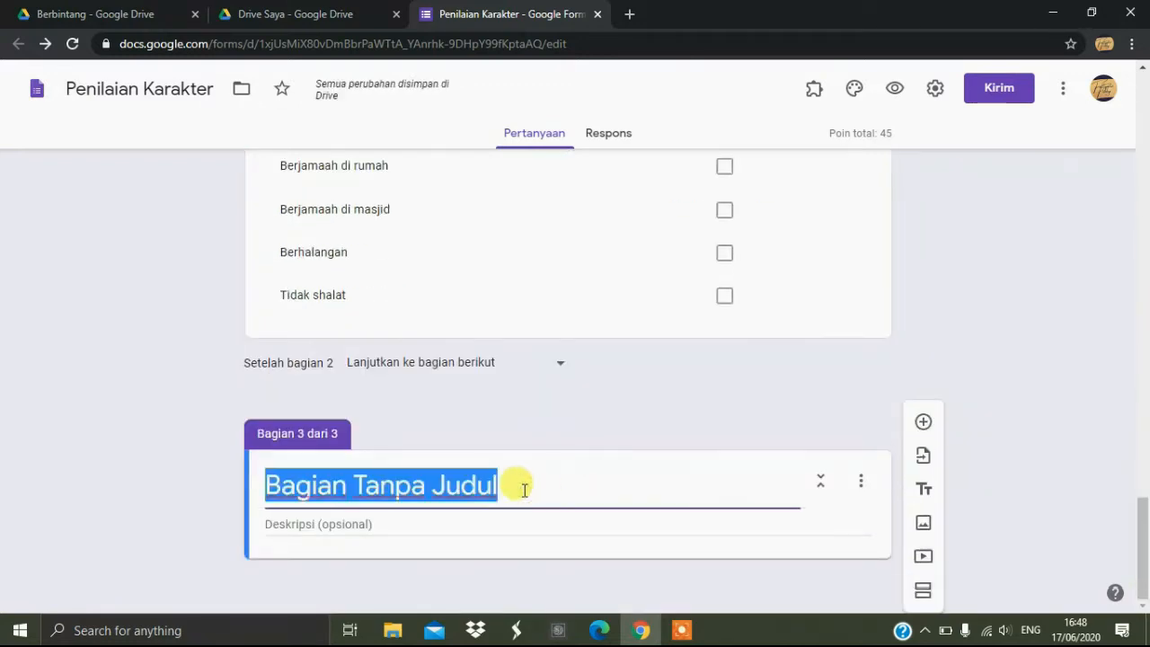
pyautogui.write('SHAL')
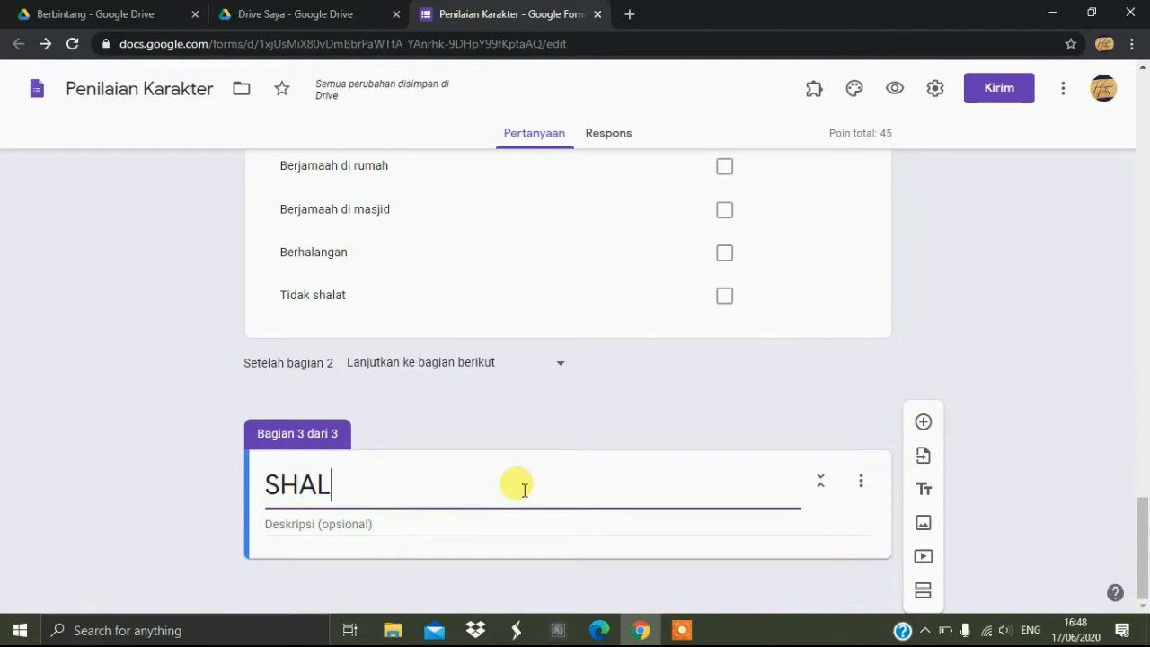
pyautogui.write('AT SUNNAH')
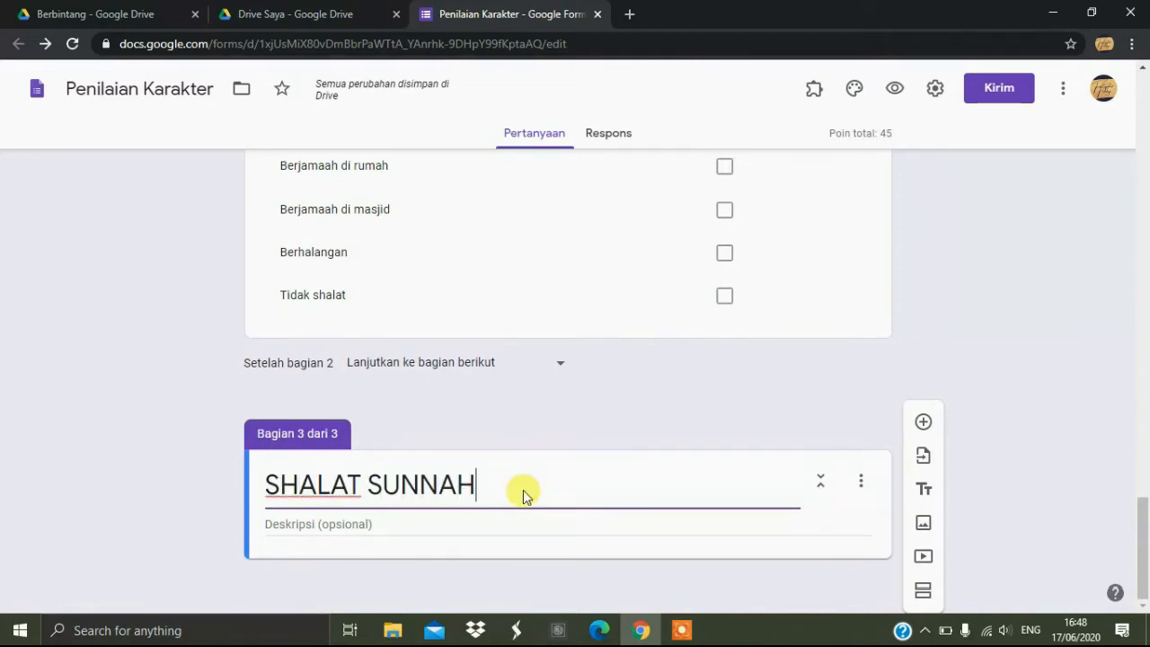
pyautogui.click(439, 523)
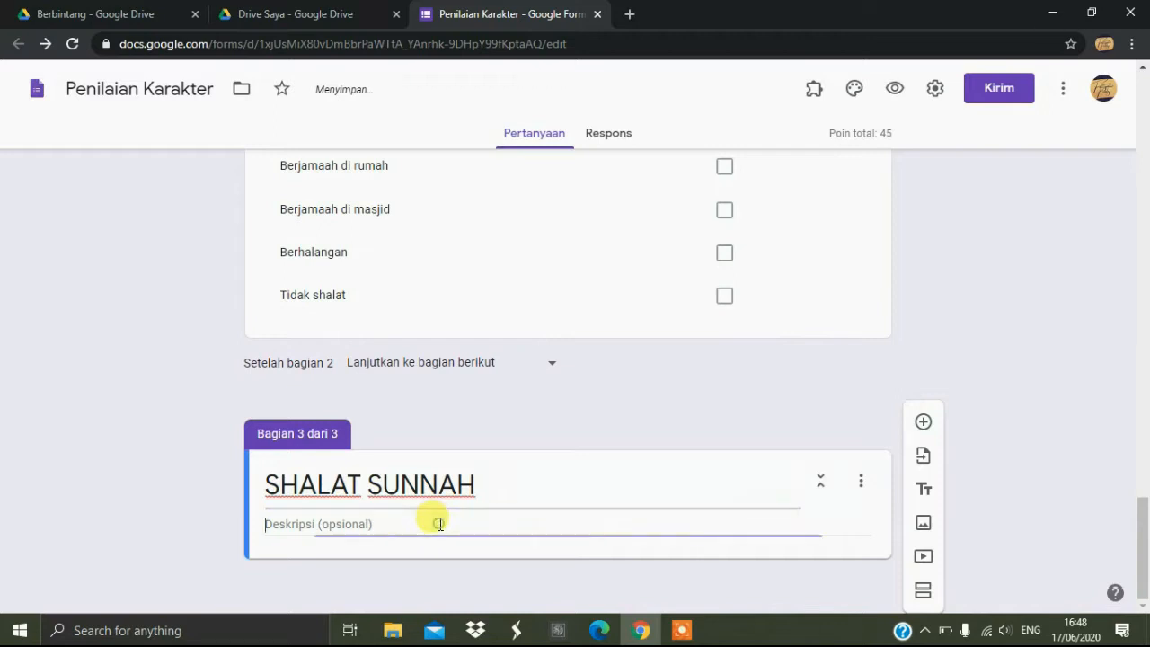
pyautogui.write('Isilah dengan j')
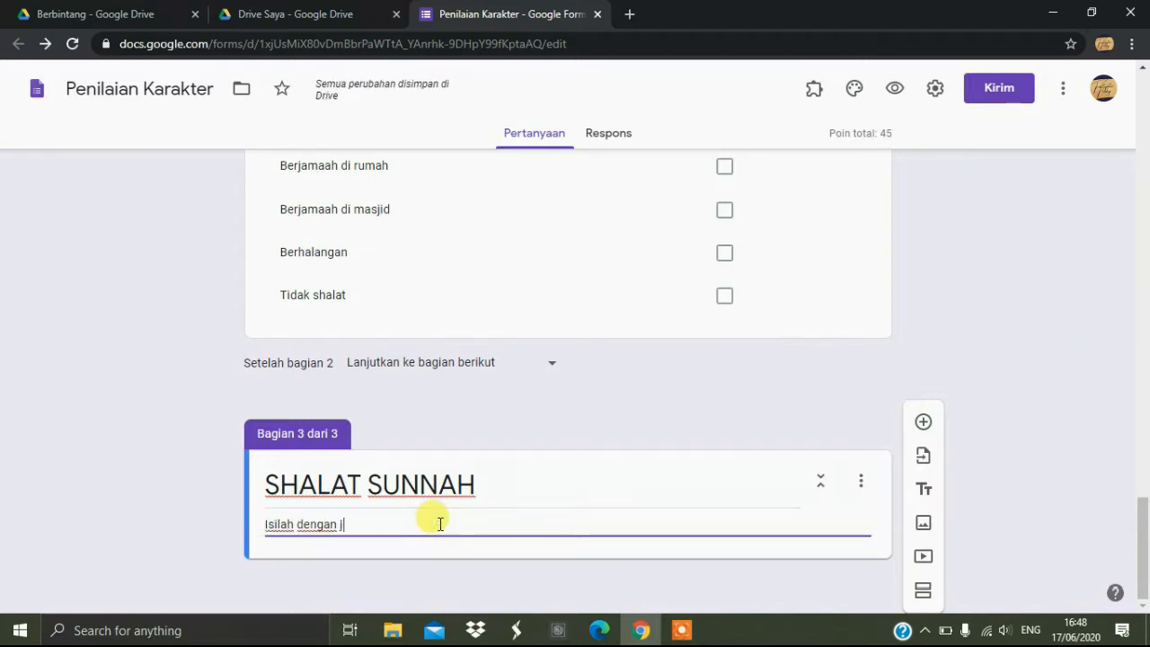
pyautogui.write('ujur')
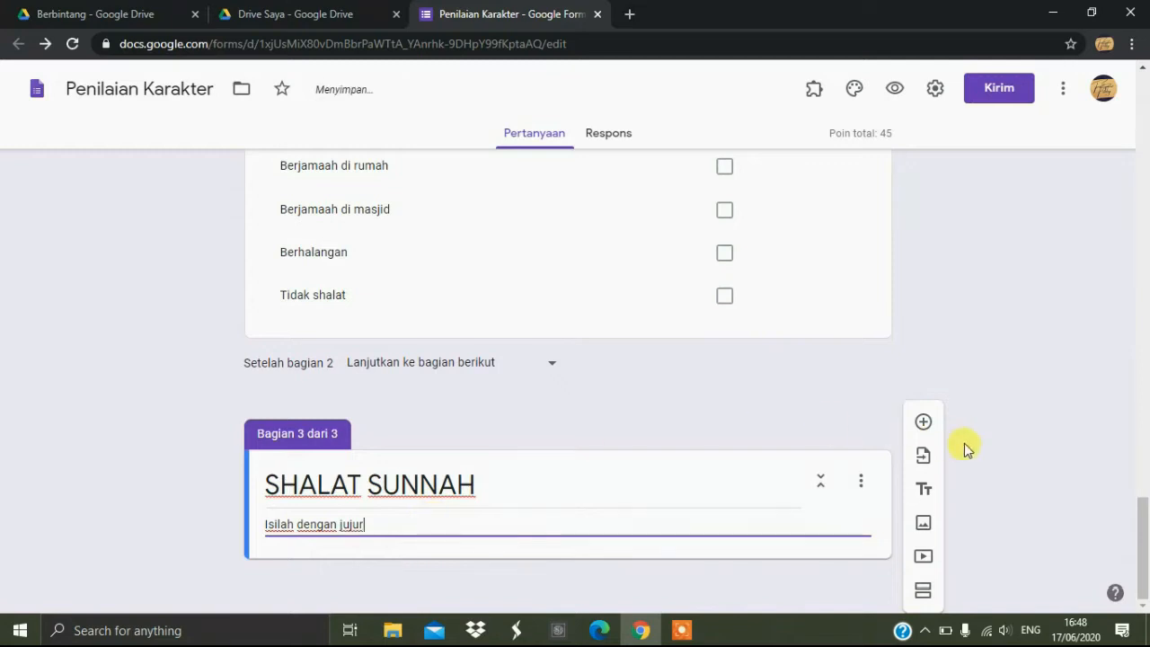
# Add a checkbox-grid question (Petak kotak centang) titled "Shalat Rawatib" to the SHALAT SUNNAH section.
pyautogui.click(924, 423)
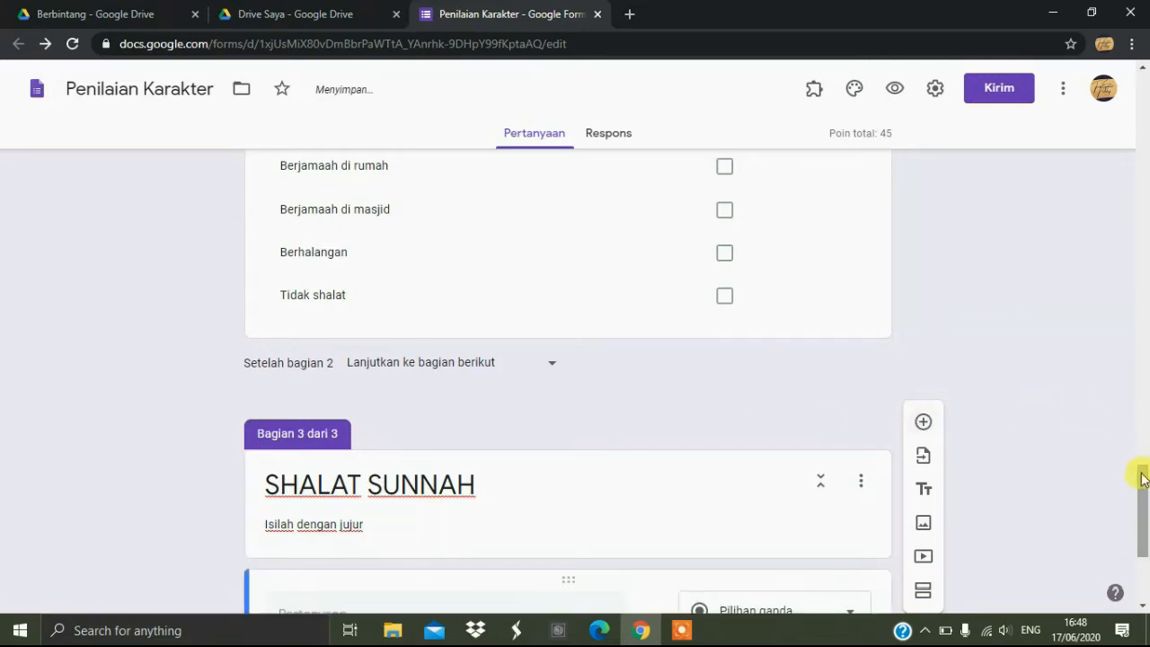
pyautogui.moveTo(1137, 481); pyautogui.dragTo(1138, 521)
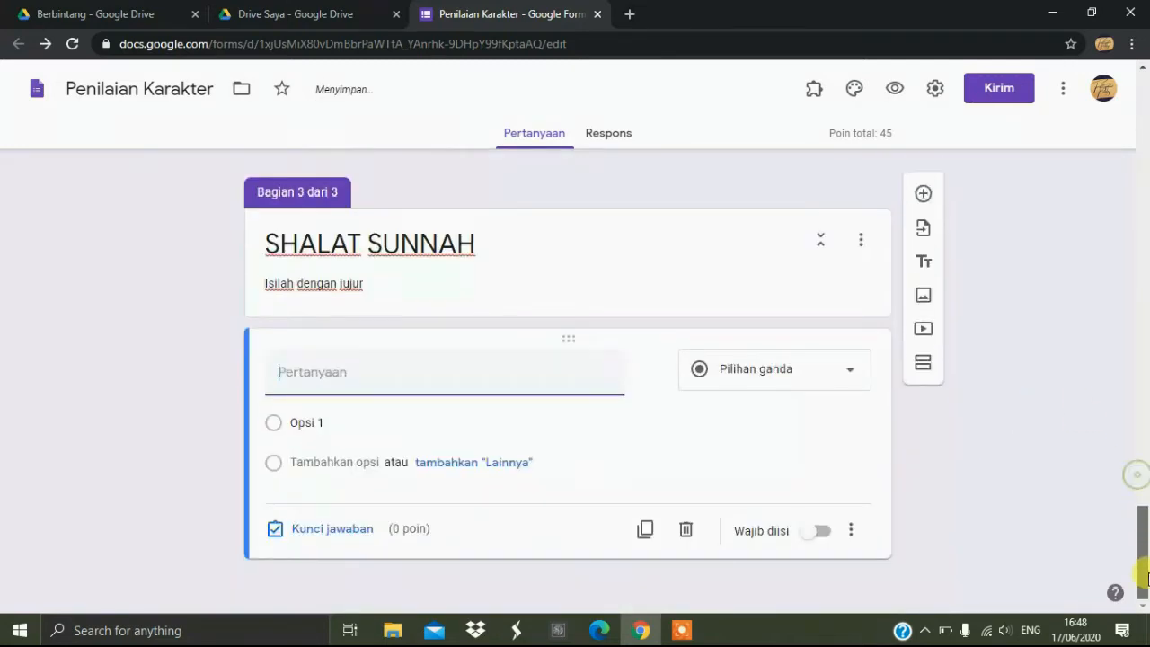
pyautogui.click(843, 379)
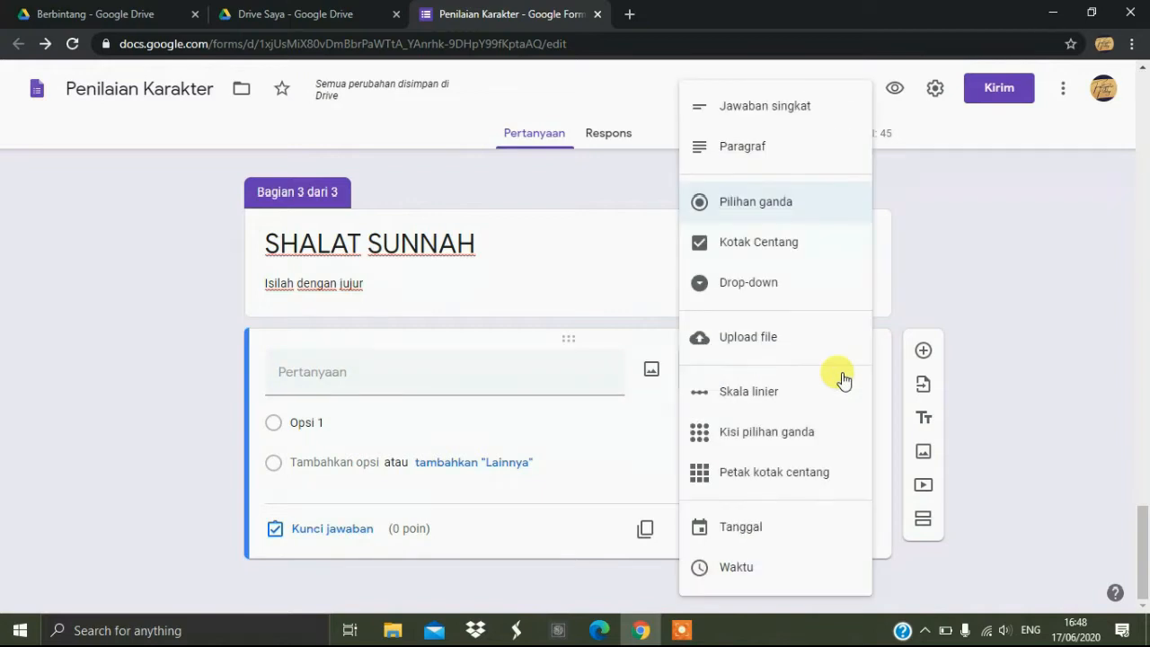
pyautogui.click(774, 473)
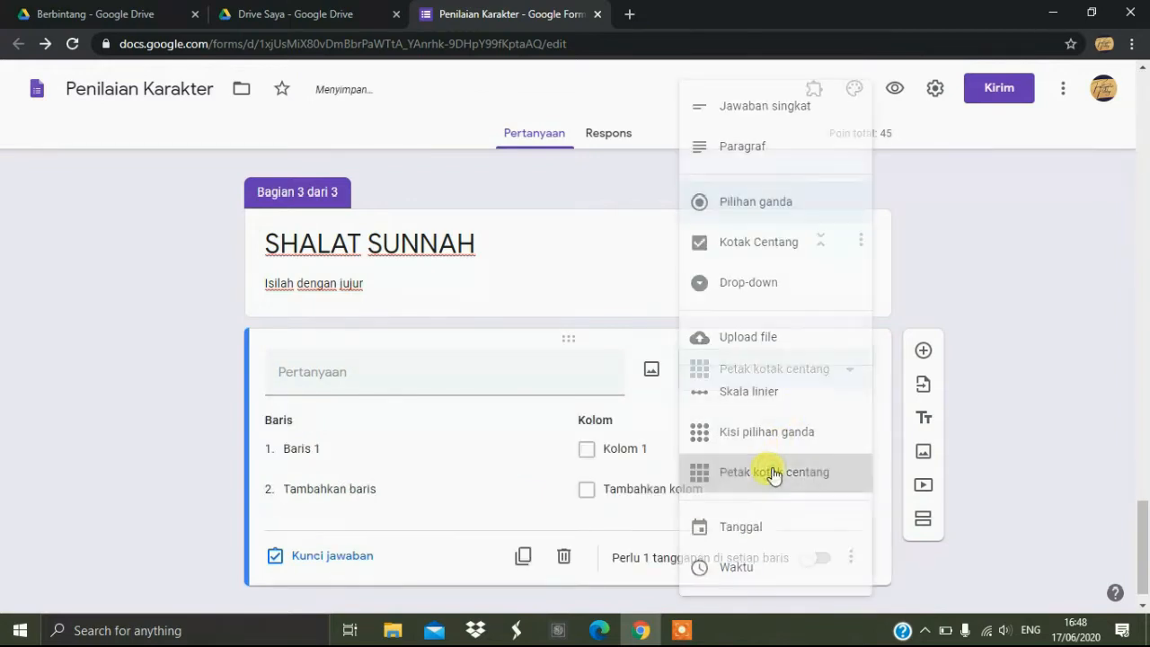
pyautogui.click(388, 377)
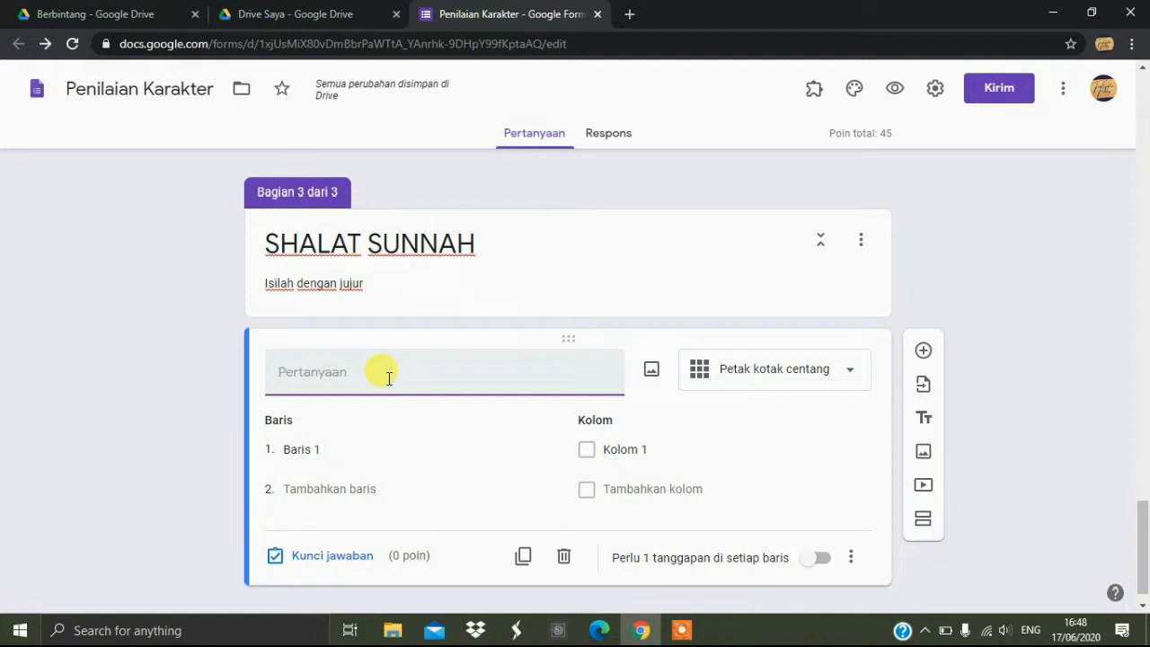
pyautogui.write('Shalat')
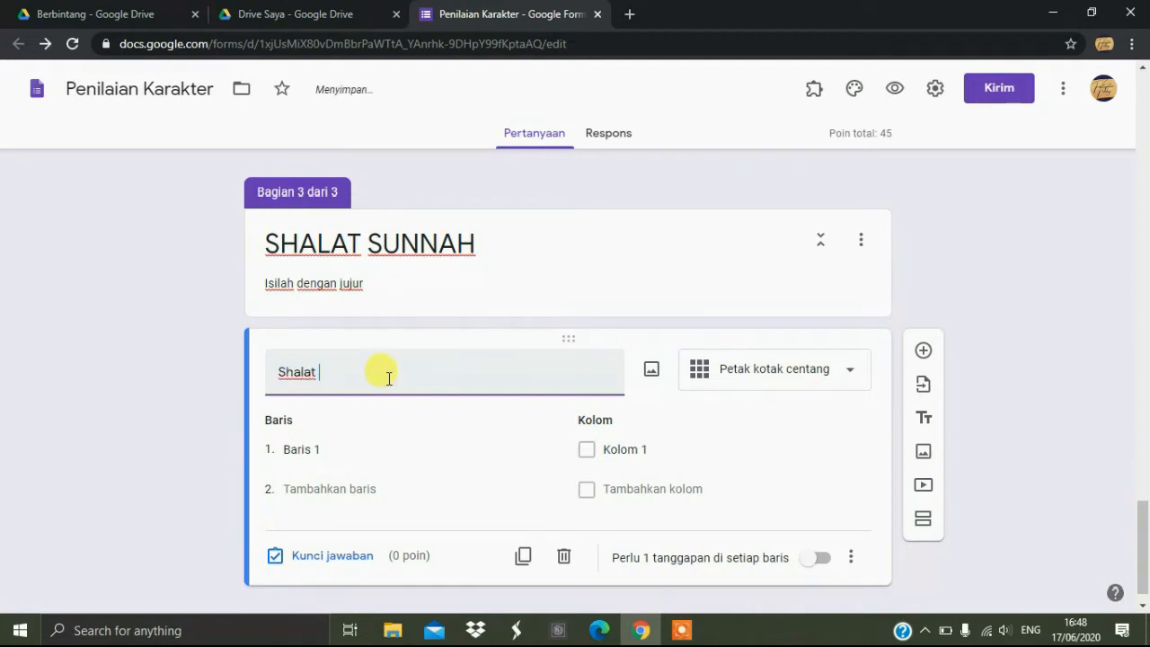
pyautogui.write(' Rawatib')
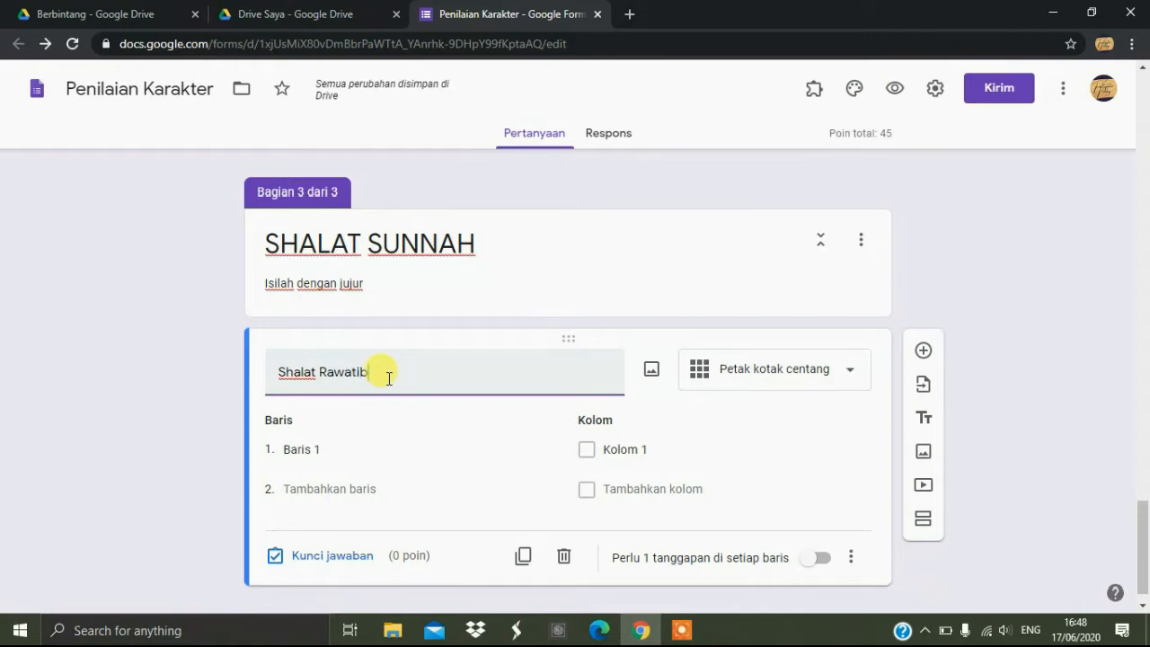
# Name the first row of the Shalat Rawatib grid "Qabliyah Subuh".
pyautogui.click(317, 451)
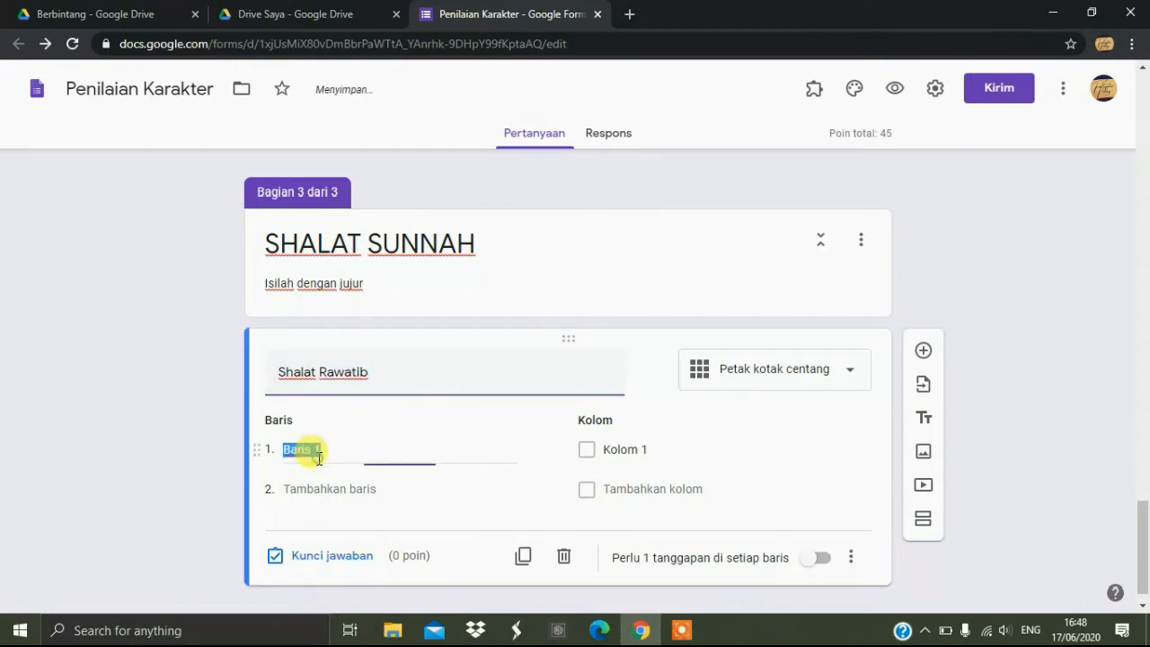
pyautogui.write('Qab')
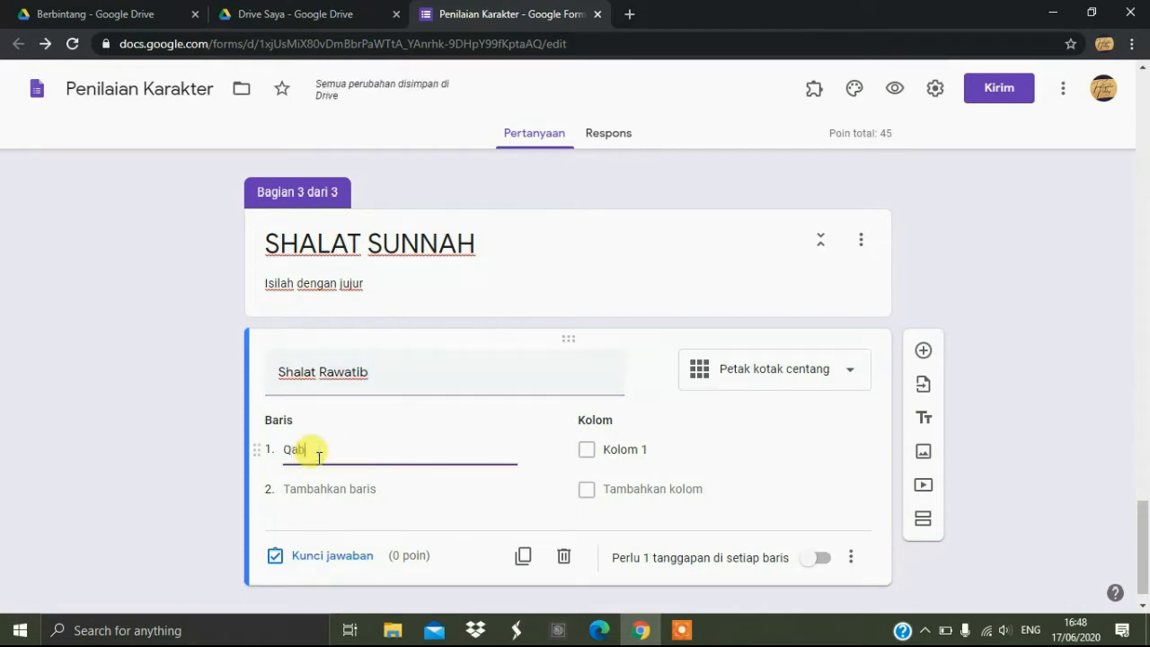
pyautogui.write('liyah Sub')
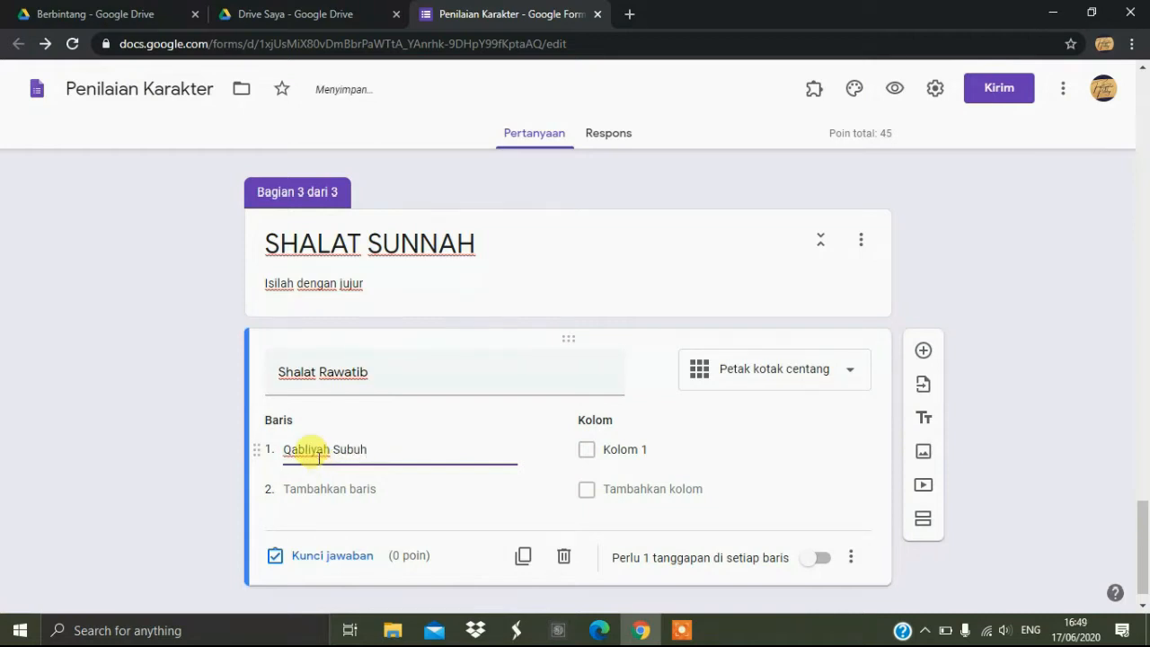
pyautogui.write('uh')
# Add a second row reading "Qabliyah dan Ba'diyah Dzuhur", reusing the copied text of the first row.
pyautogui.hotkey('ctrl', 'shift', 'Left')
pyautogui.hotkey('ctrl', 'shift', 'Left')
pyautogui.hotkey('ctrl', 'c')
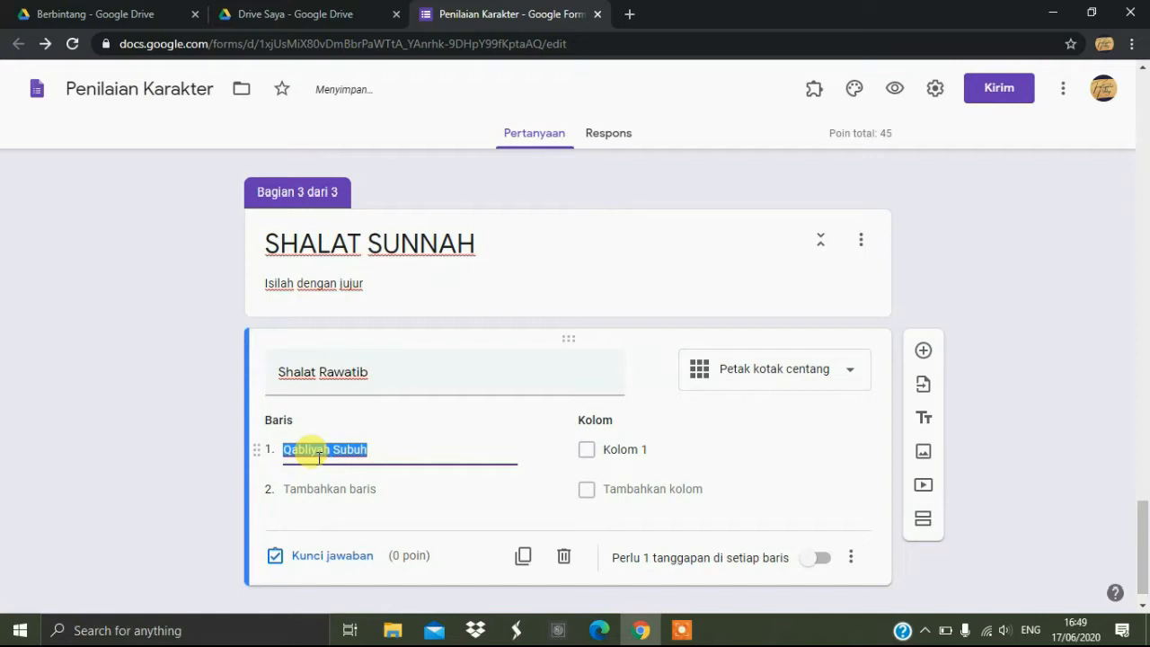
pyautogui.click(319, 489)
pyautogui.hotkey('ctrl', 'v')
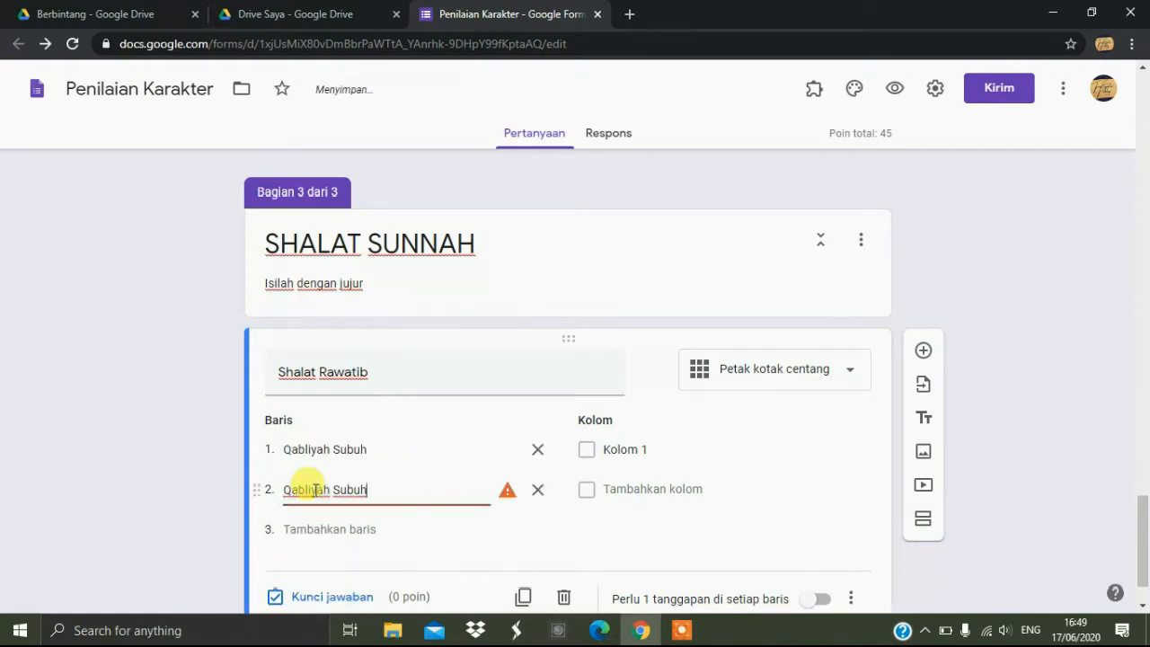
pyautogui.write('dan ')
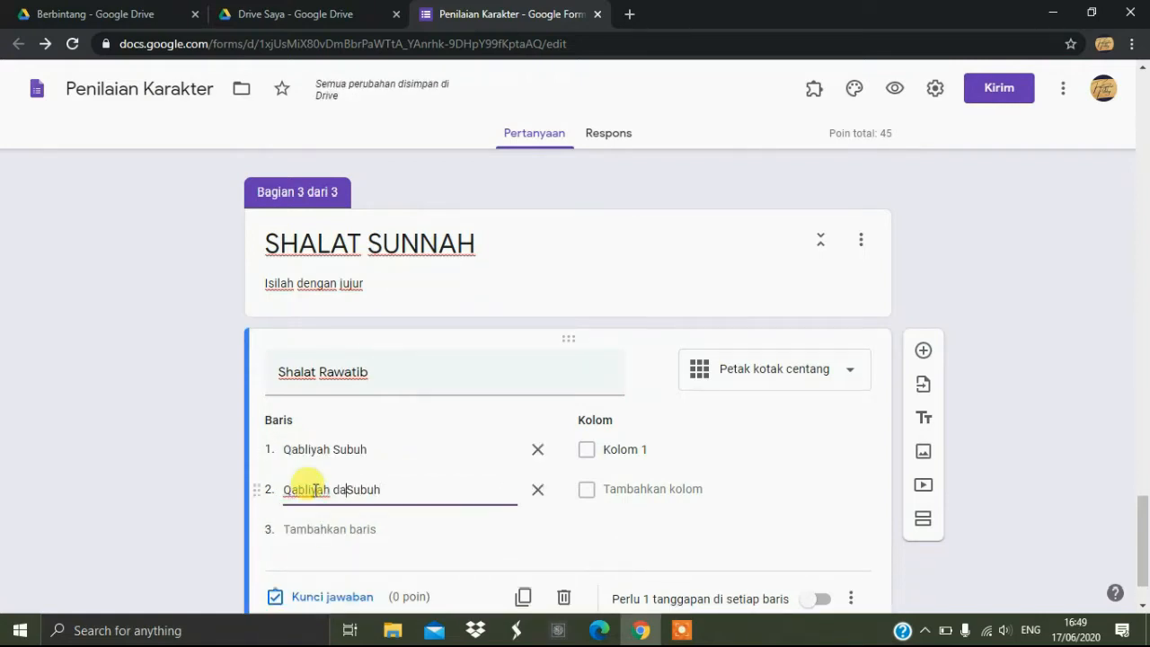
pyautogui.write('Ba')
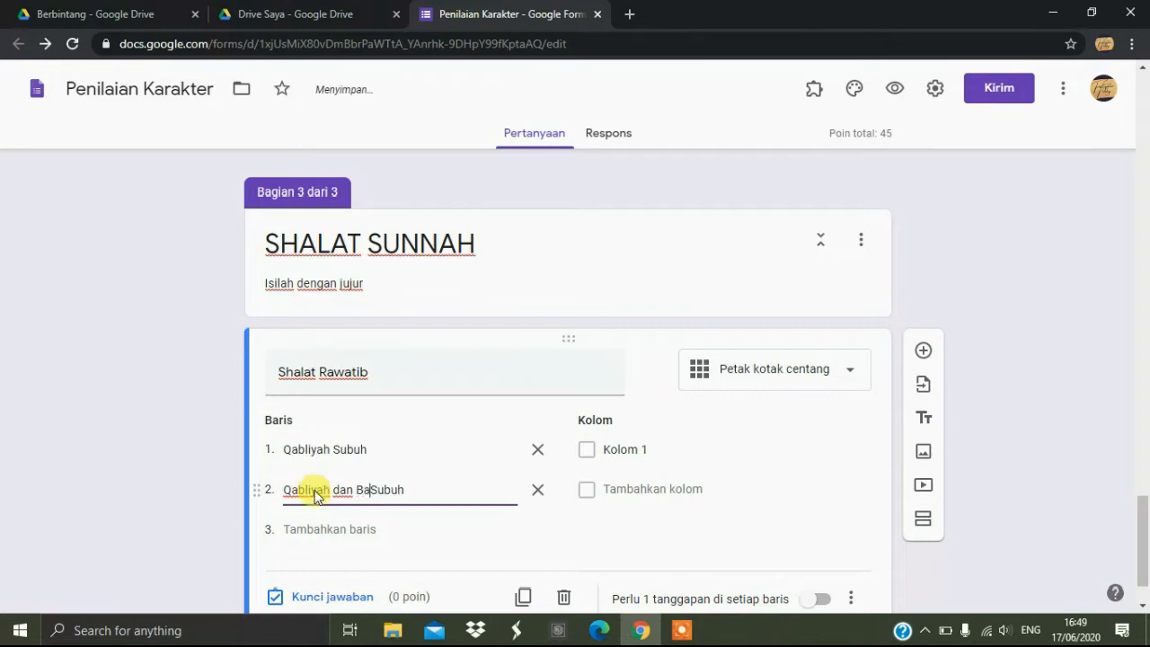
pyautogui.write("'diyah")
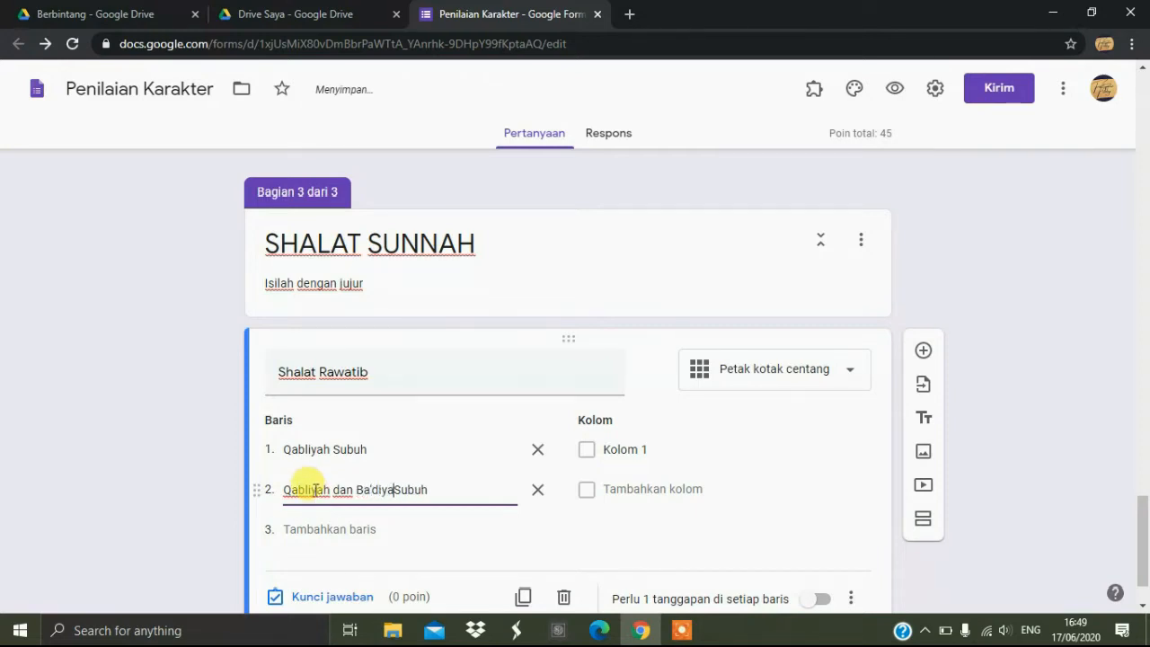
pyautogui.hotkey('shift', 'End')
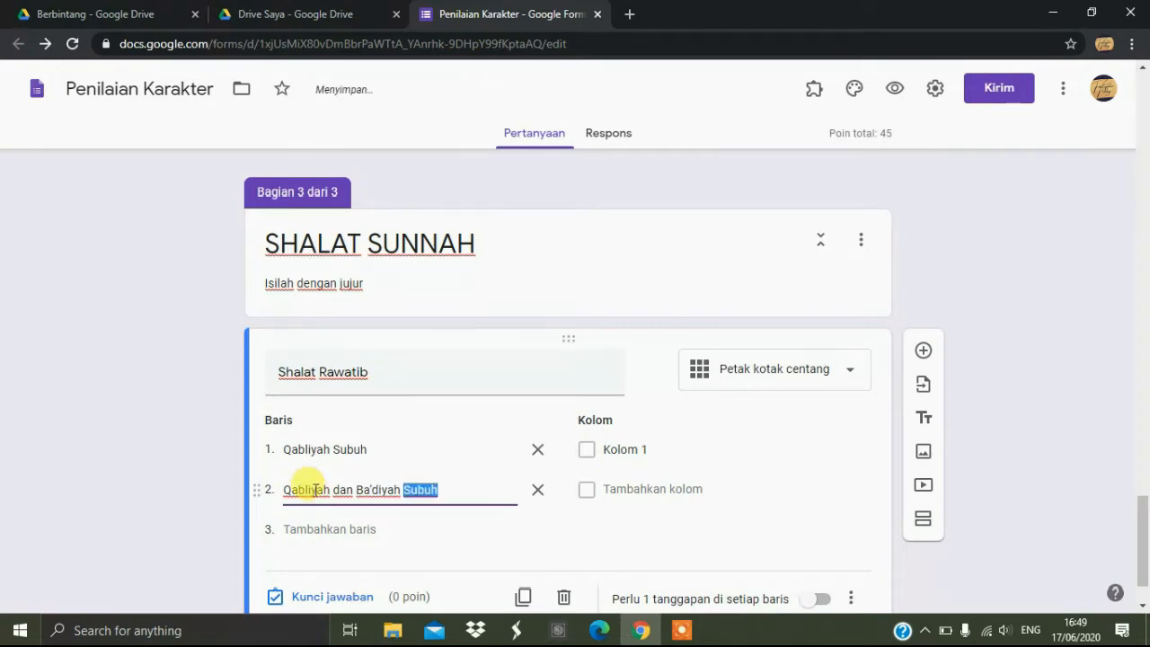
pyautogui.write('Dzuhur')
# Add a third row reading "Qabliyah Ashar", reusing the "Qabliyah dan Ba'diyah" text from the second row.
pyautogui.hotkey('ctrl', 'shift', 'Left')
pyautogui.hotkey('ctrl', 'shift', 'Left')
pyautogui.hotkey('ctrl', 'shift', 'Left')
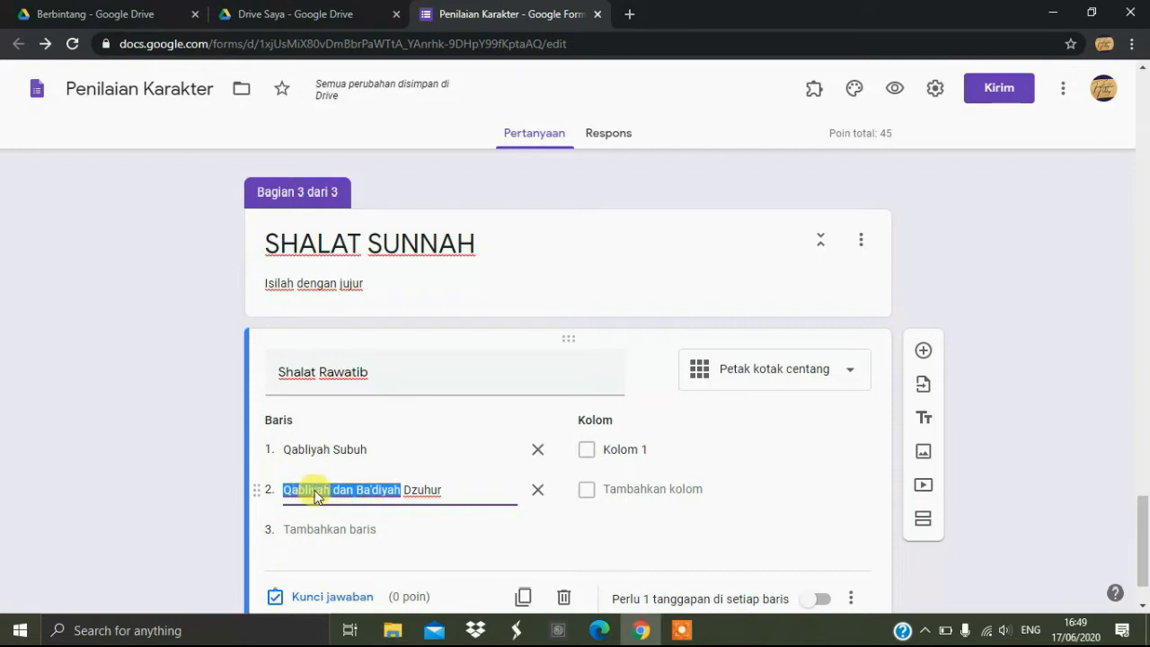
pyautogui.click(313, 529)
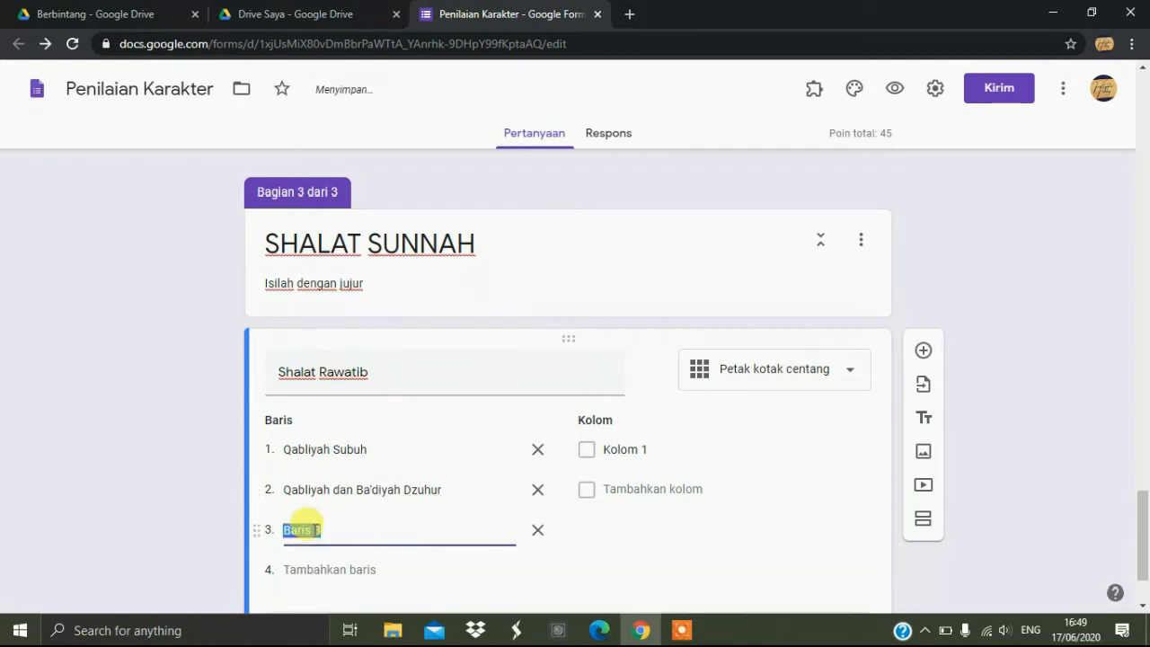
pyautogui.write("Qabliyah dan Ba'diyah")
pyautogui.hotkey('ctrl', 'shift', 'Left')
pyautogui.hotkey('ctrl', 'shift', 'Left')
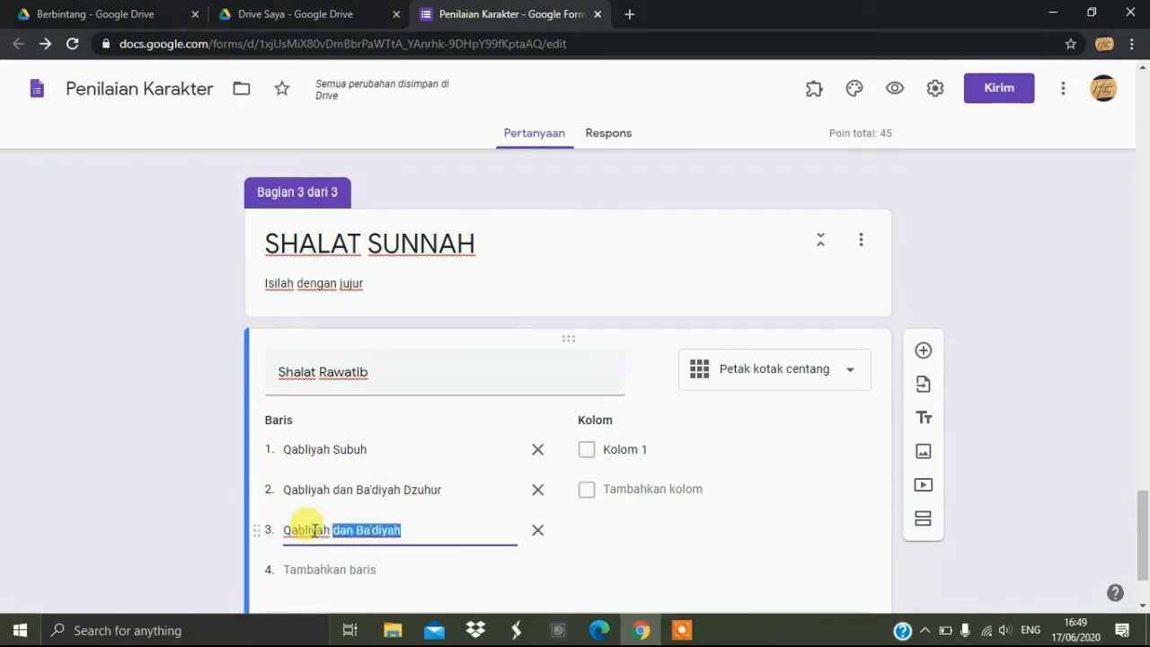
pyautogui.write('Ashar')
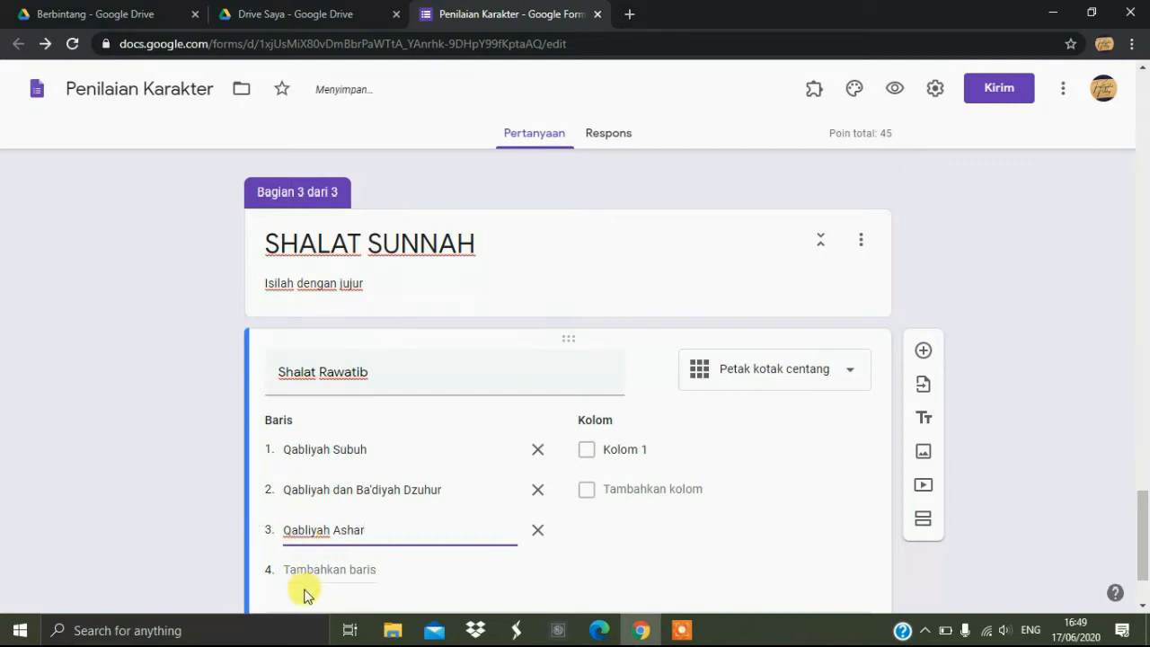
# Add a fourth row reading "Qabliyah dan Ba'diyah Maghrib" to the Shalat Rawatib grid.
pyautogui.click(296, 569)
pyautogui.write("Qabliyah dan Ba'diyah")
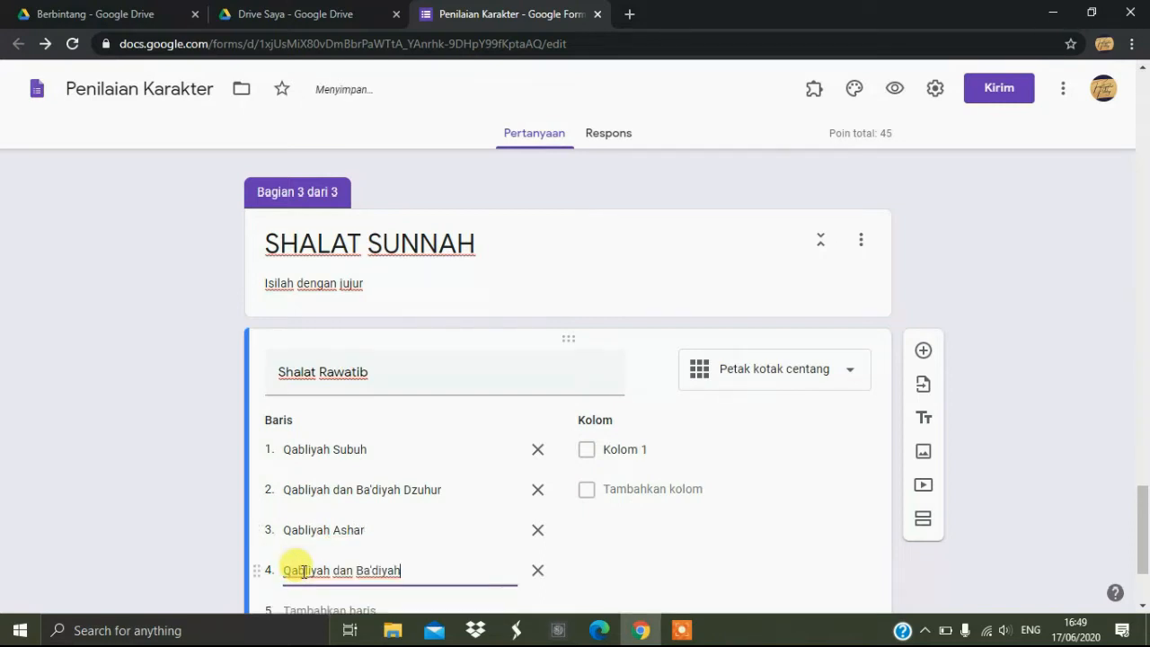
pyautogui.write('Ma')
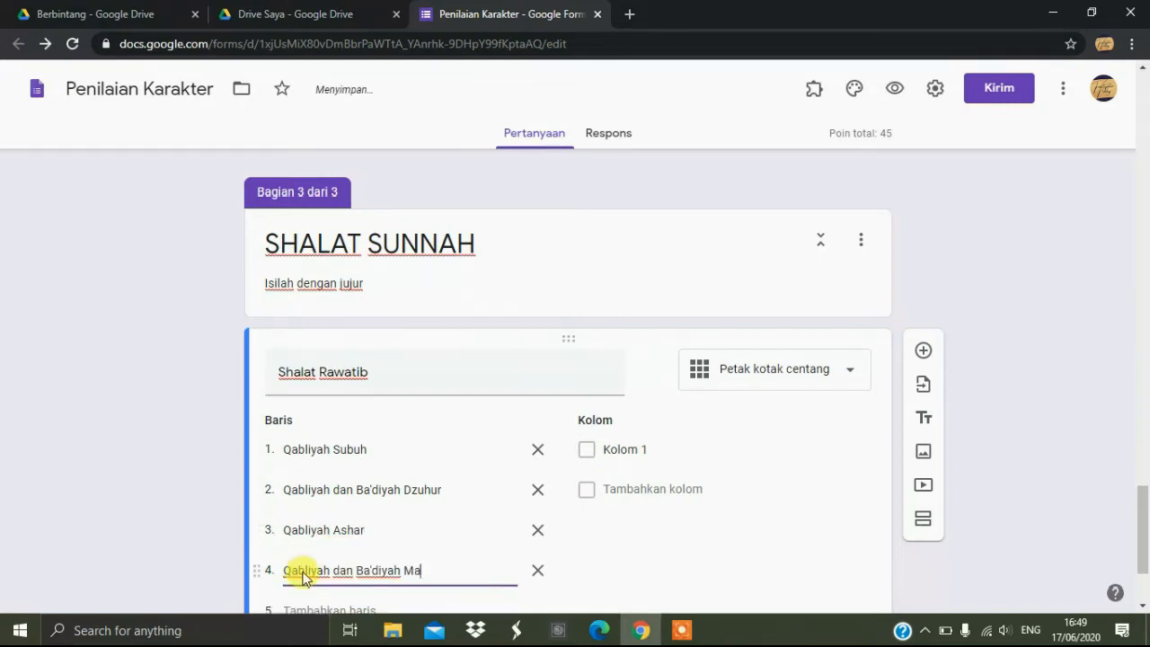
pyautogui.write('ghrib')
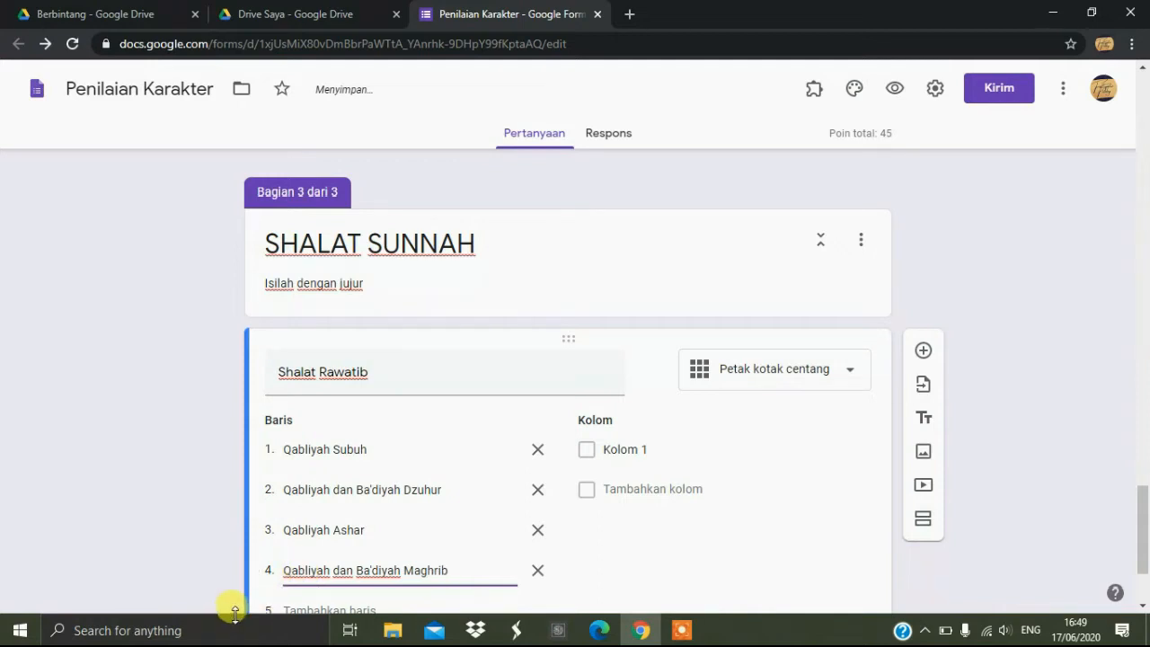
# Add a fifth row reading "Qabliyah dan Ba'diyah Isya" and a sixth row reading "Berhalangan" to the Shalat Rawatib grid.
pyautogui.click(296, 606)
pyautogui.write("Qabliyah dan Ba'diyah")
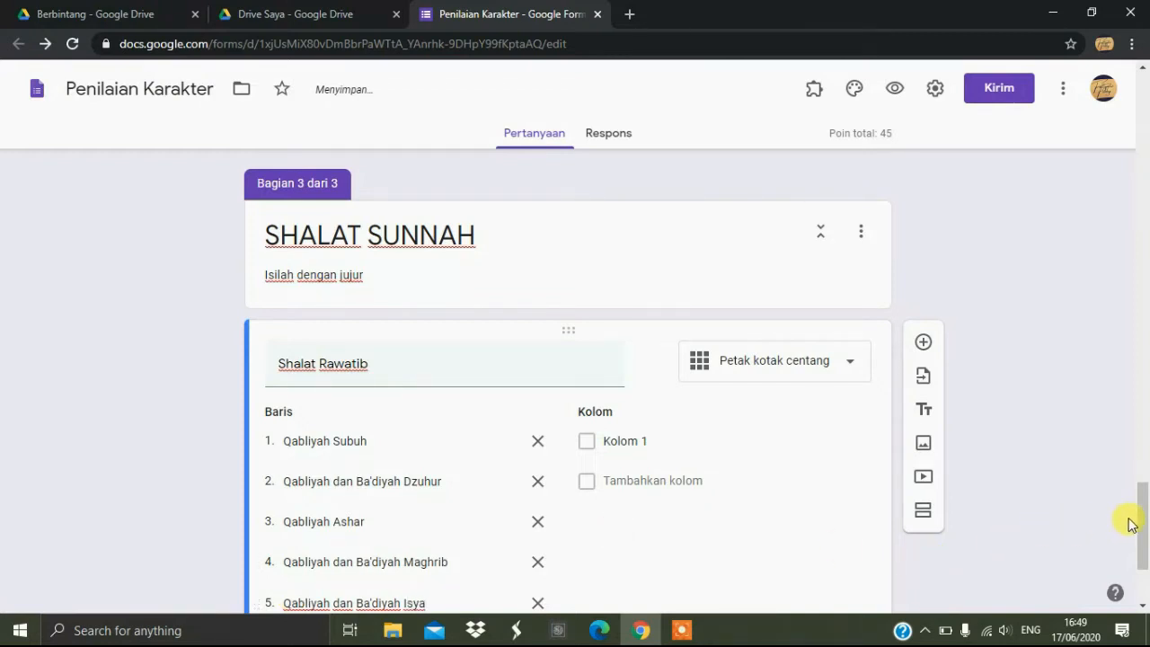
pyautogui.scroll(-2, 1143, 526)
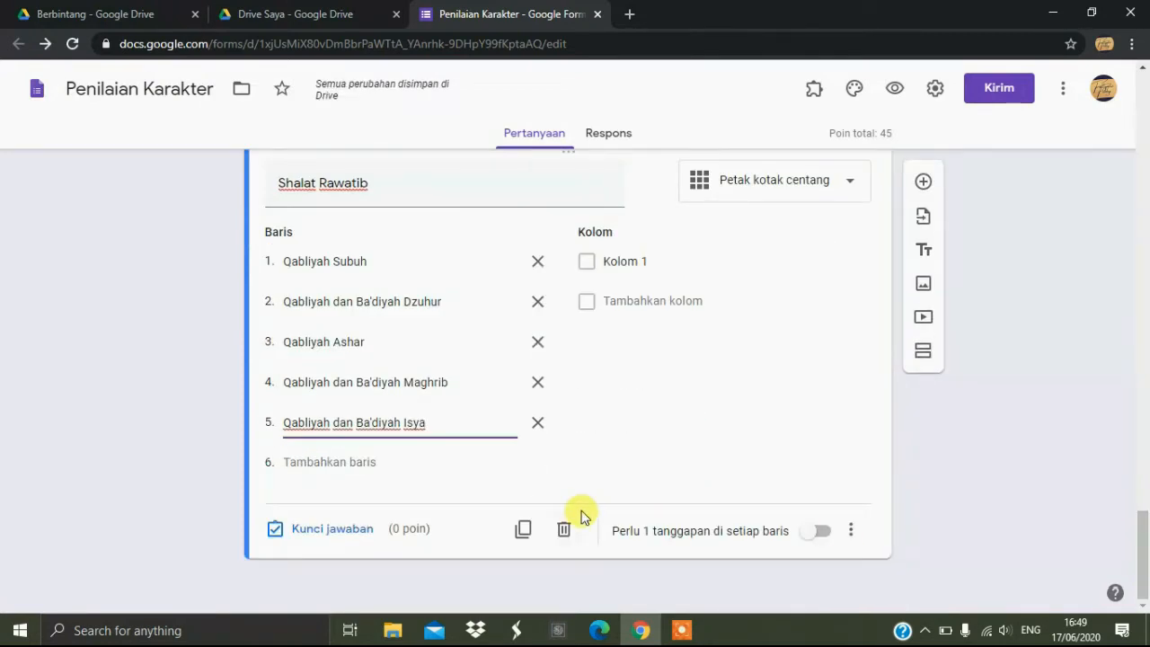
pyautogui.click(352, 460)
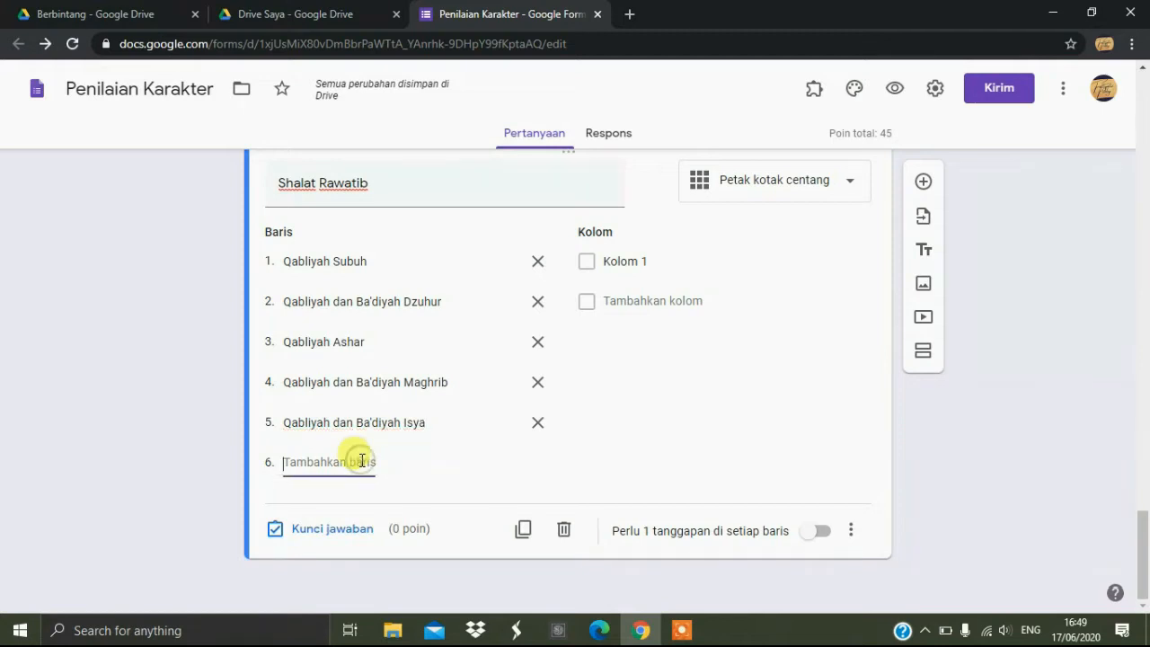
pyautogui.write('Berh')
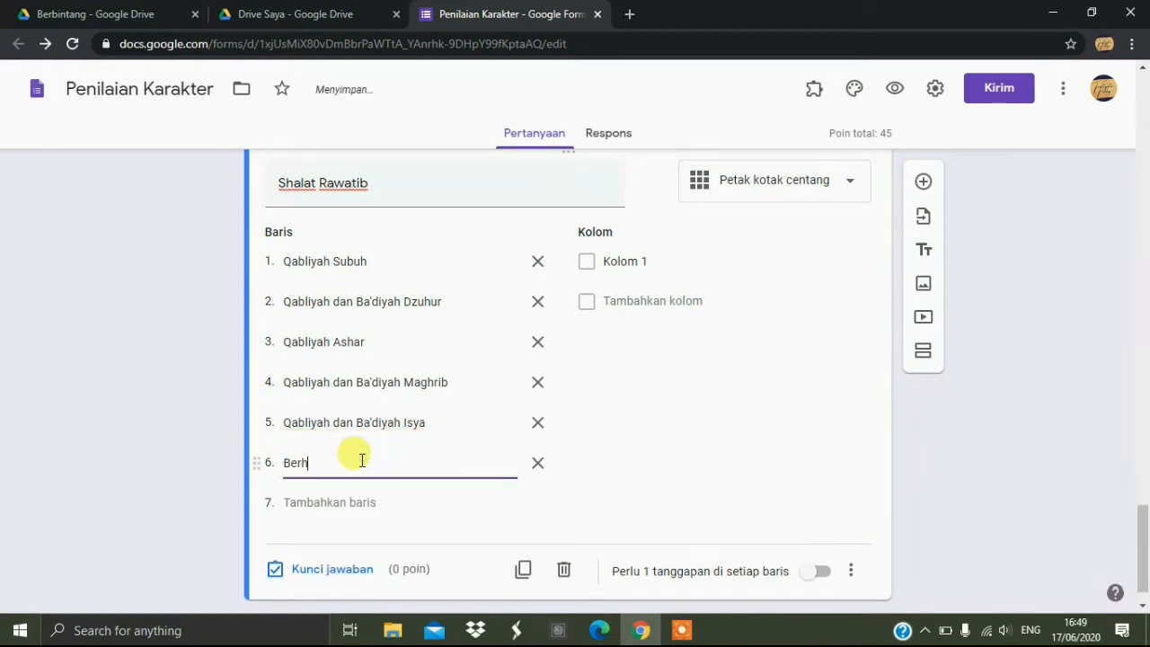
pyautogui.write('alangan')
# Add a seventh row reading "Tidak shalat rawatib" to the Shalat Rawatib grid.
pyautogui.click(314, 502)
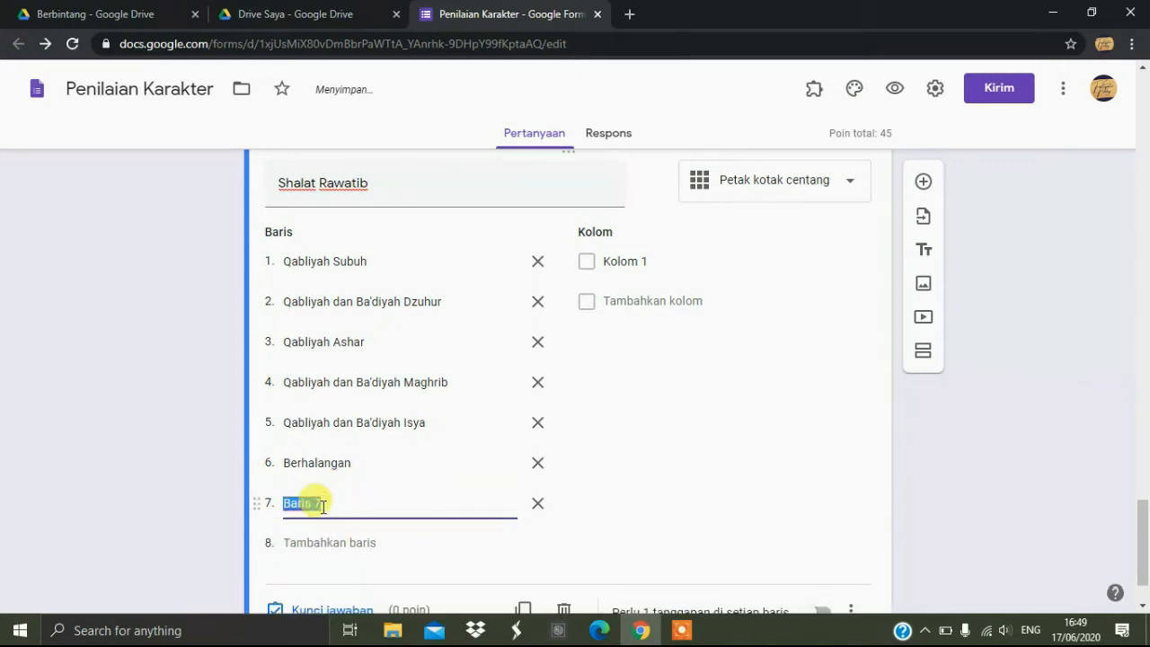
pyautogui.write('Tidak')
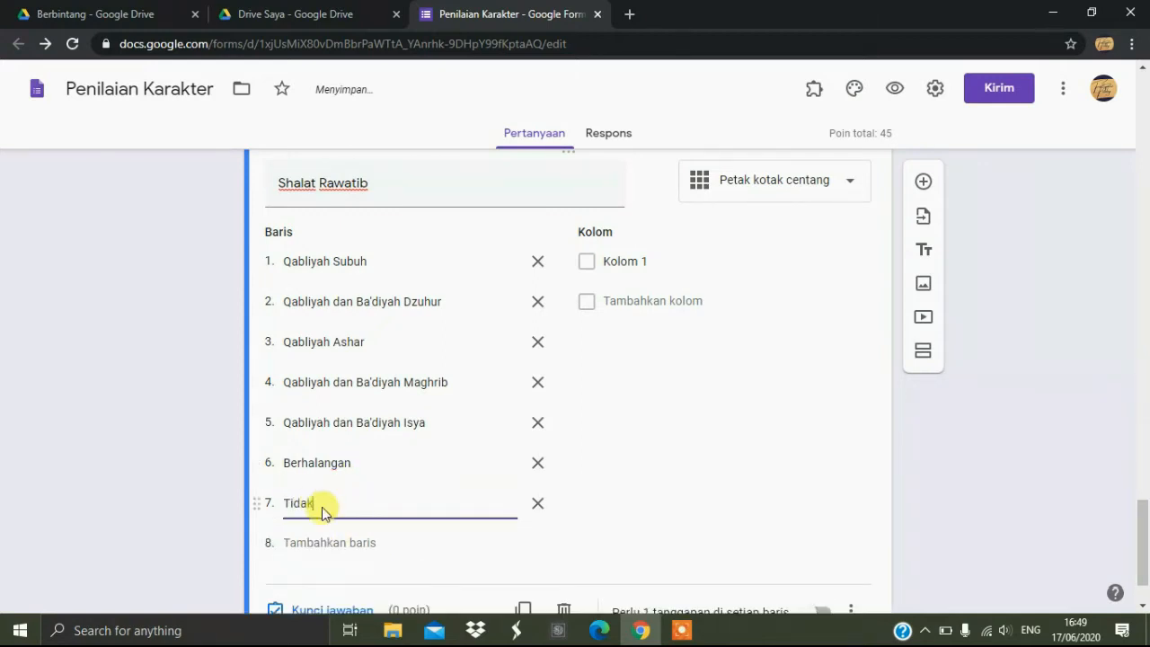
pyautogui.write(' sha')
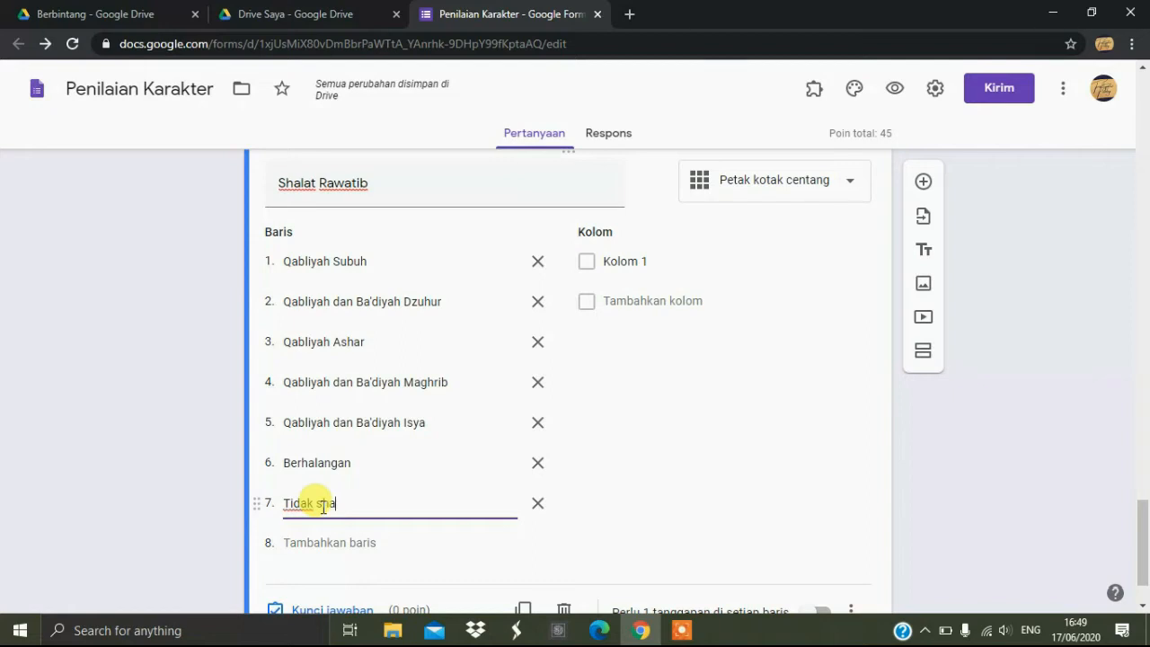
pyautogui.write('lat rawatib')
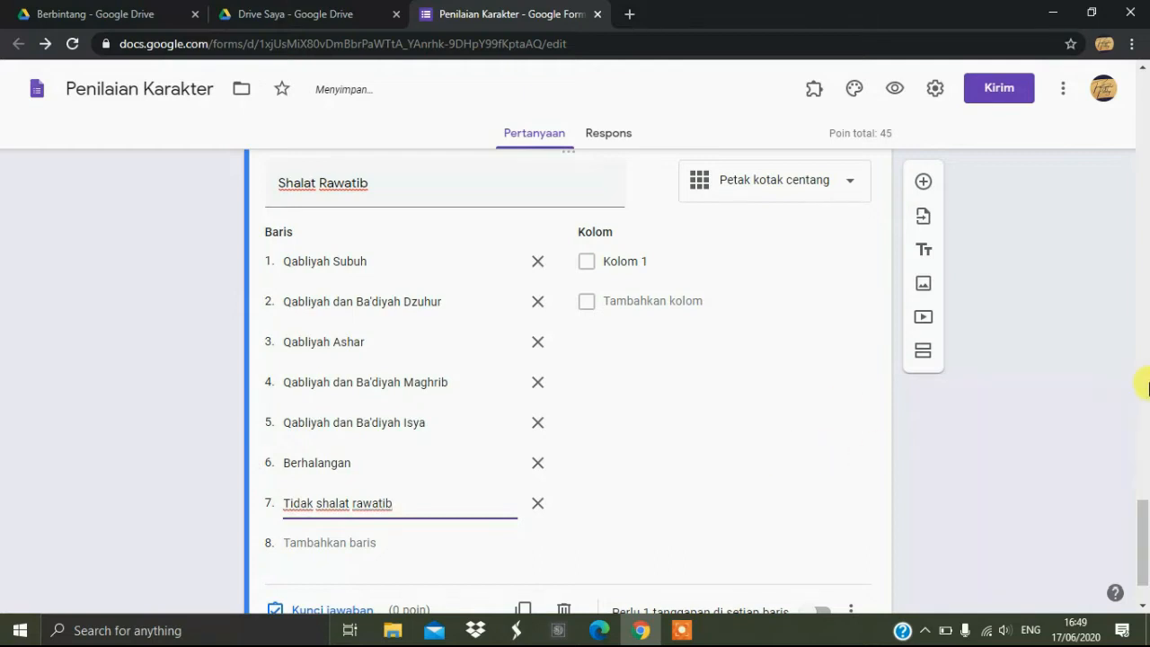
# Name the first column of the Shalat Rawatib grid "Pilihlah dengan jujur".
pyautogui.click(653, 265)
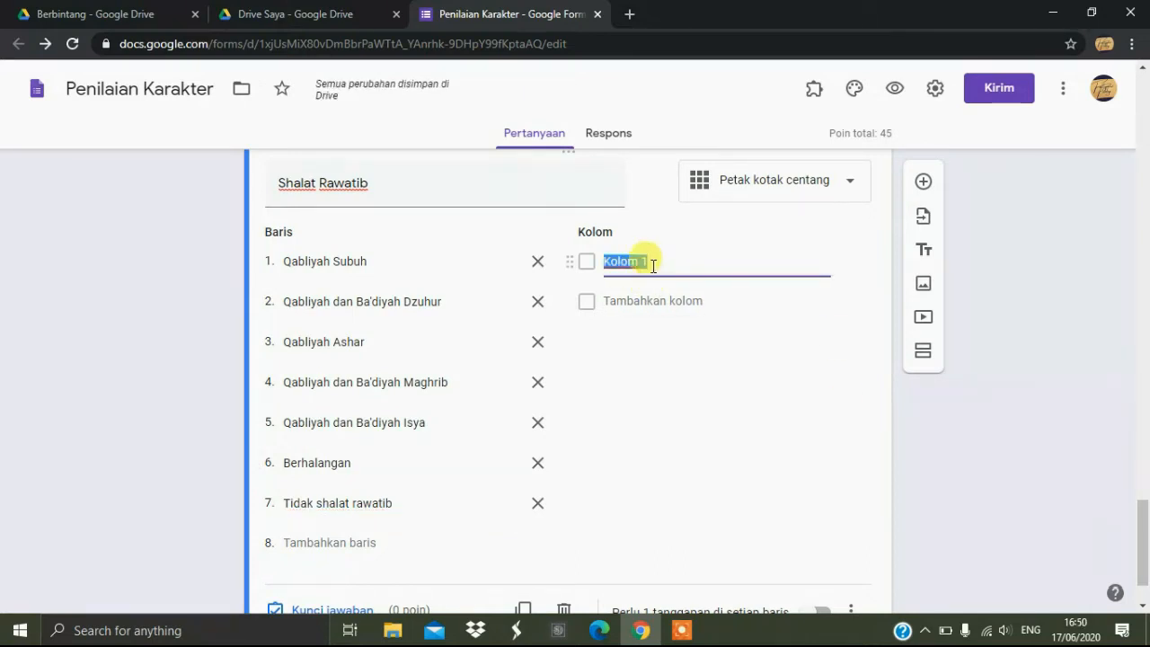
pyautogui.write('Pilihlah dengan')
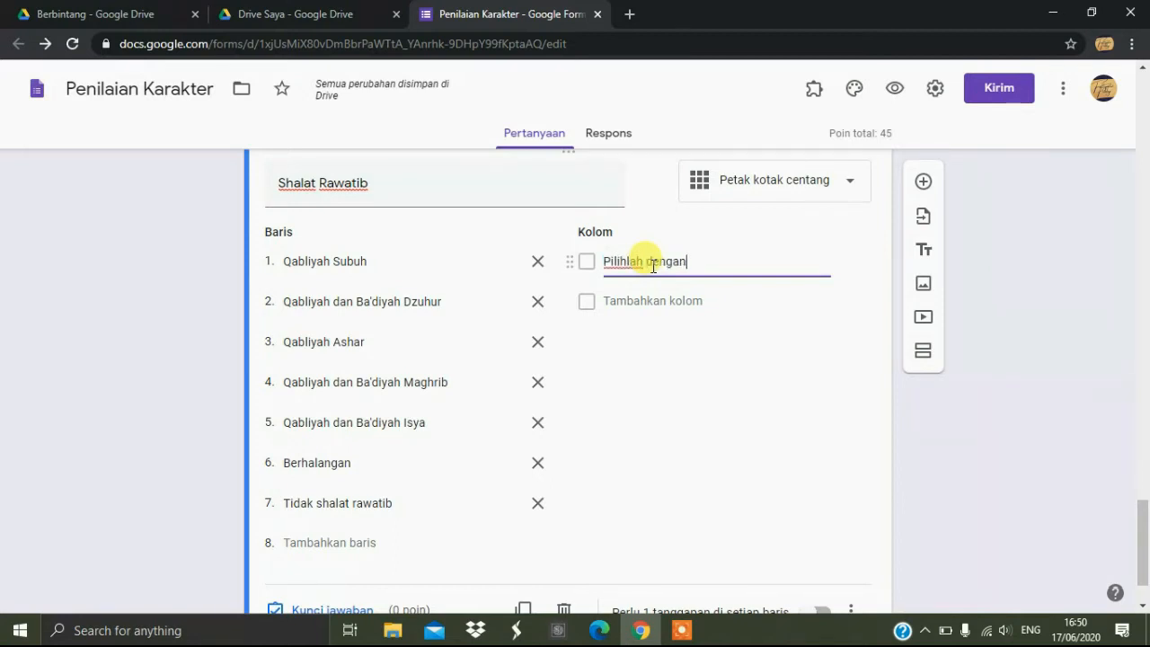
pyautogui.write(' jujur')
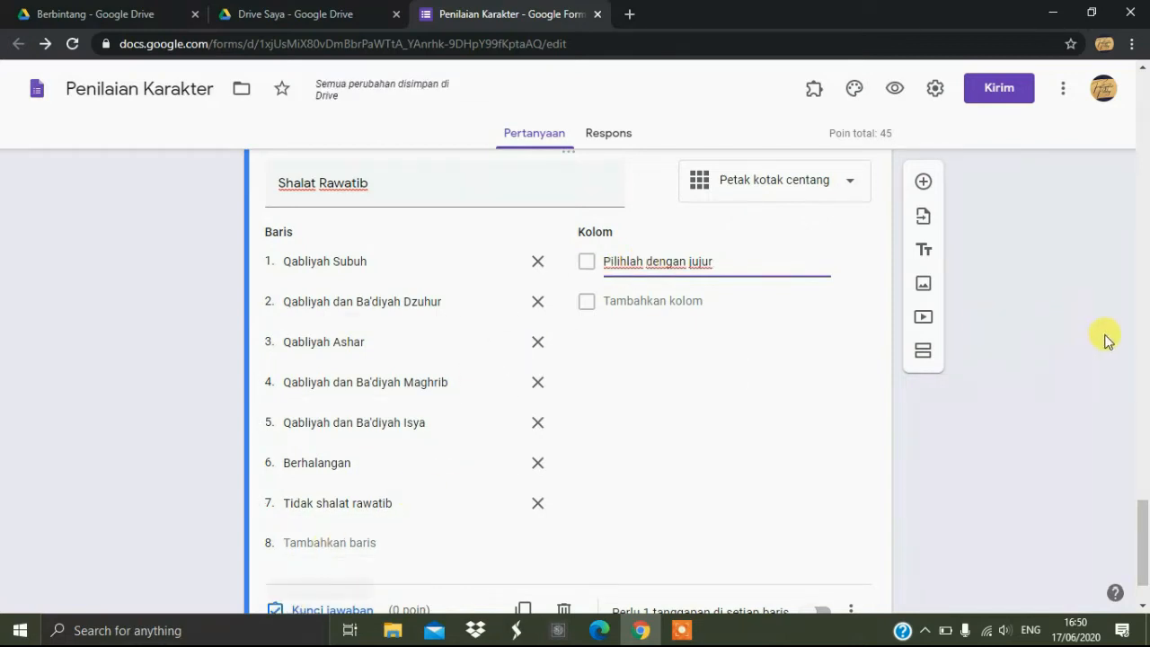
# Enable the description field for the Shalat Rawatib question.
pyautogui.moveTo(1142, 514); pyautogui.dragTo(1144, 579)
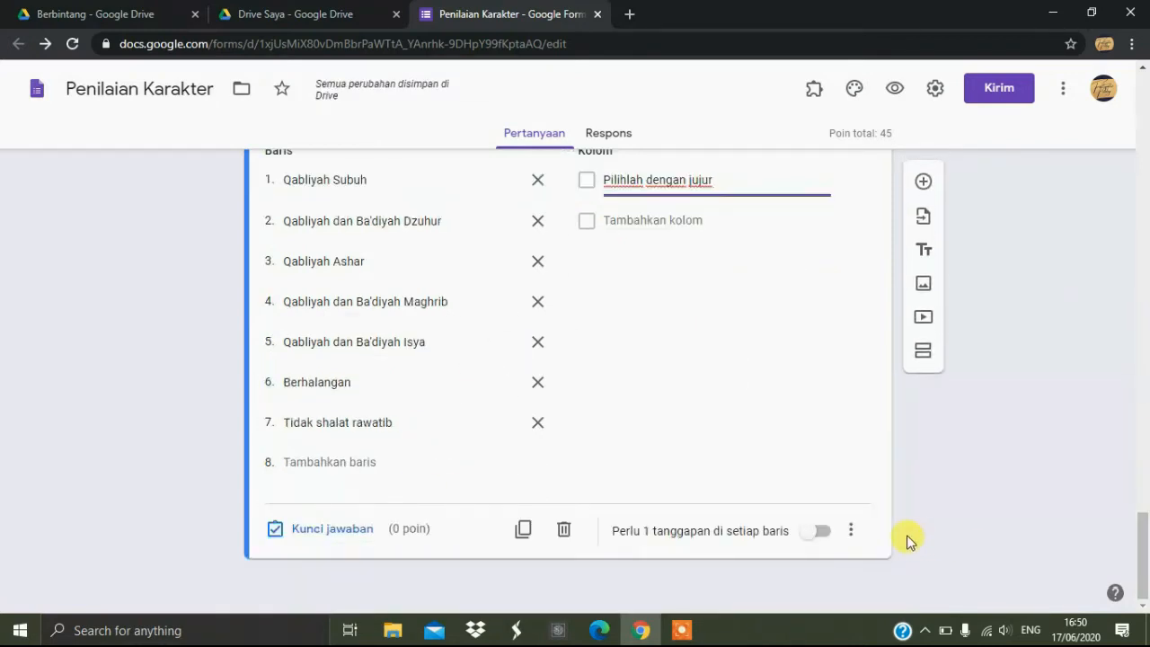
pyautogui.click(850, 535)
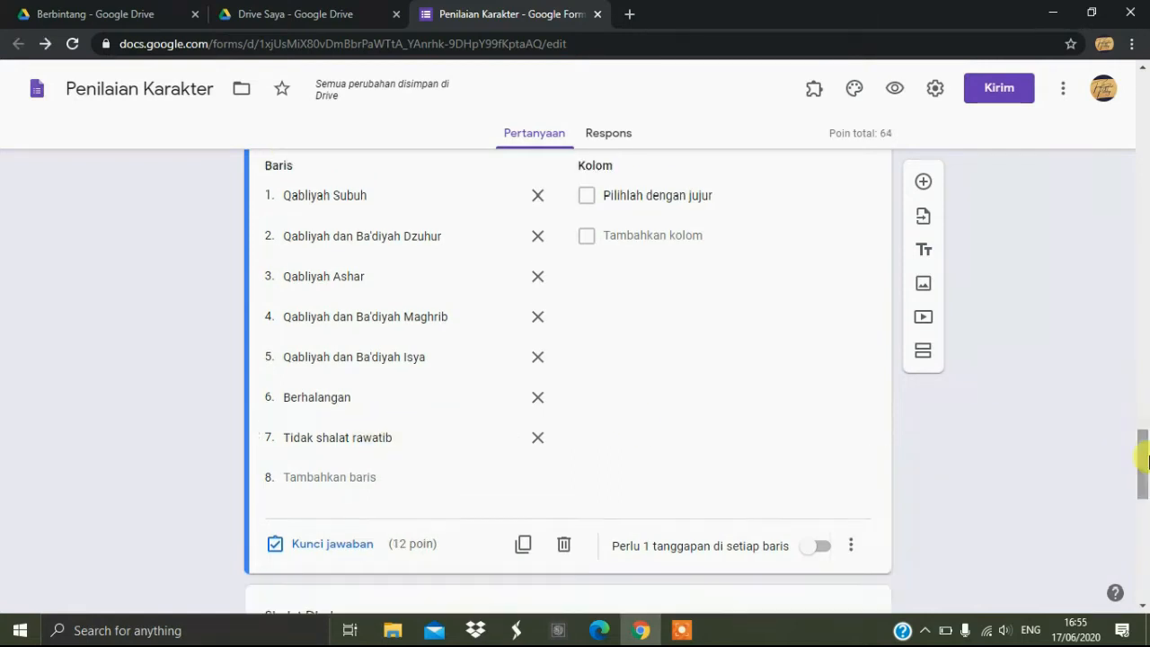
pyautogui.click(851, 546)
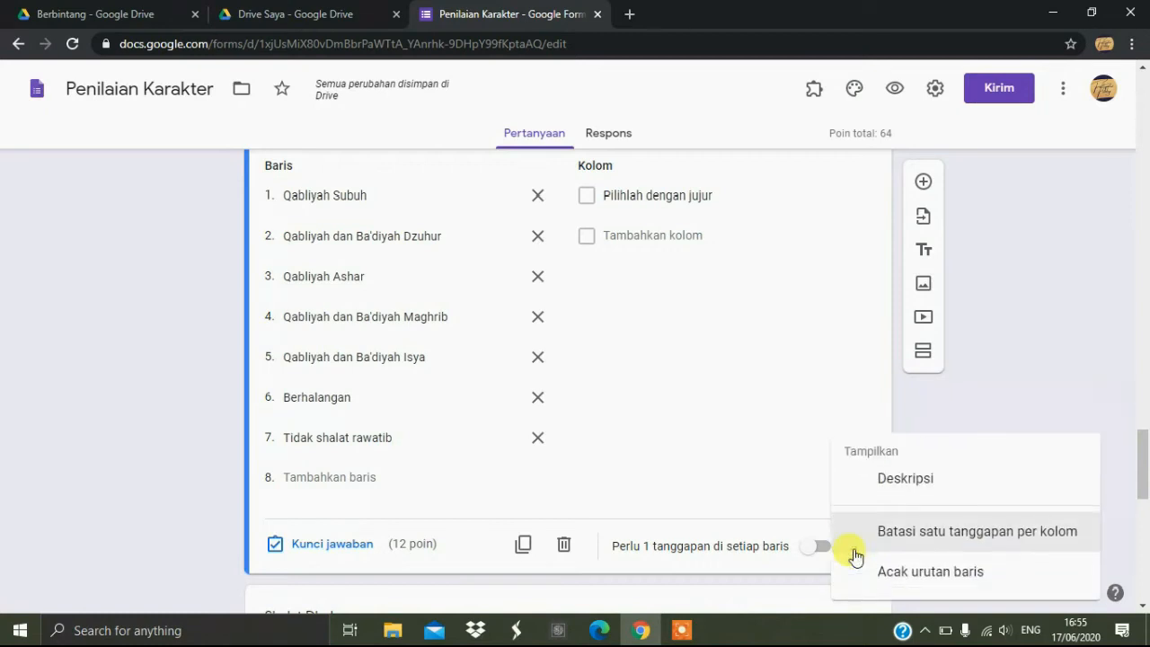
pyautogui.click(889, 488)
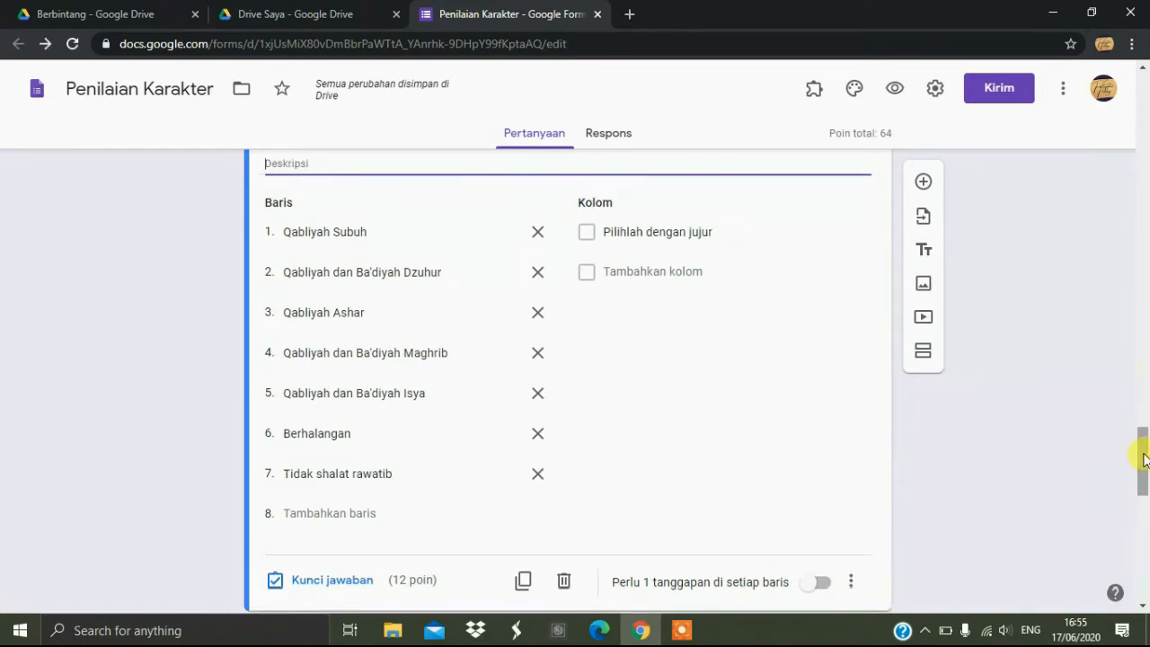
# Enter "Silahkan memilih sesuai dengan ibadah yang sudah dilakukan" as the description of the Shalat Rawatib question.
pyautogui.moveTo(1143, 459); pyautogui.dragTo(1144, 446)
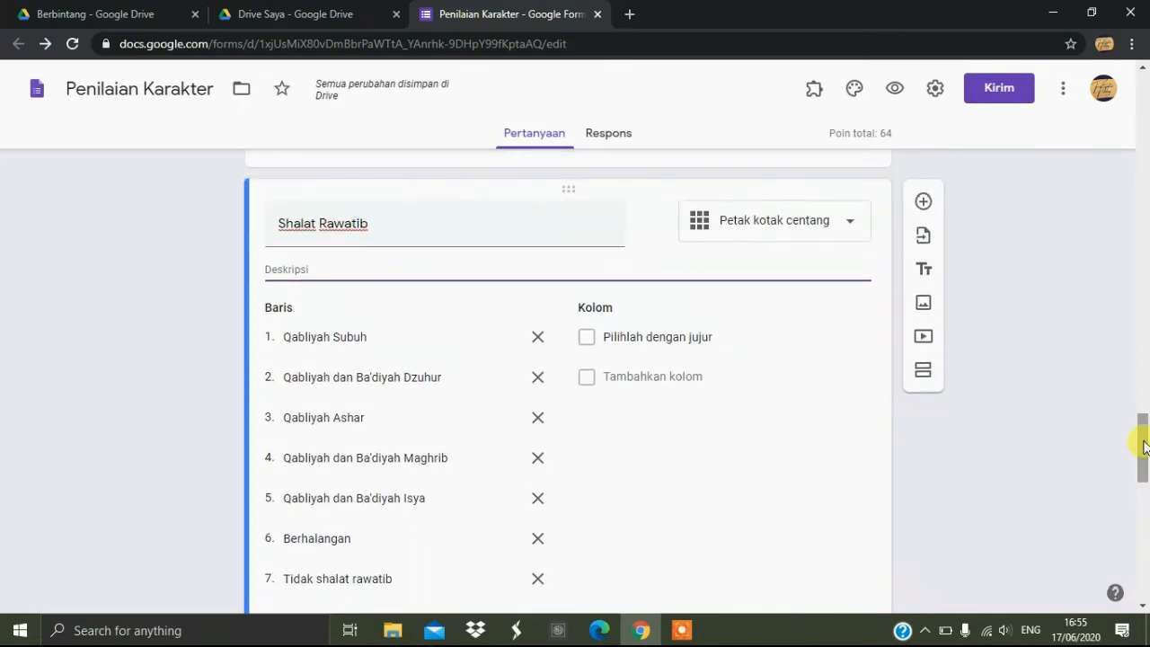
pyautogui.write('Silahk')
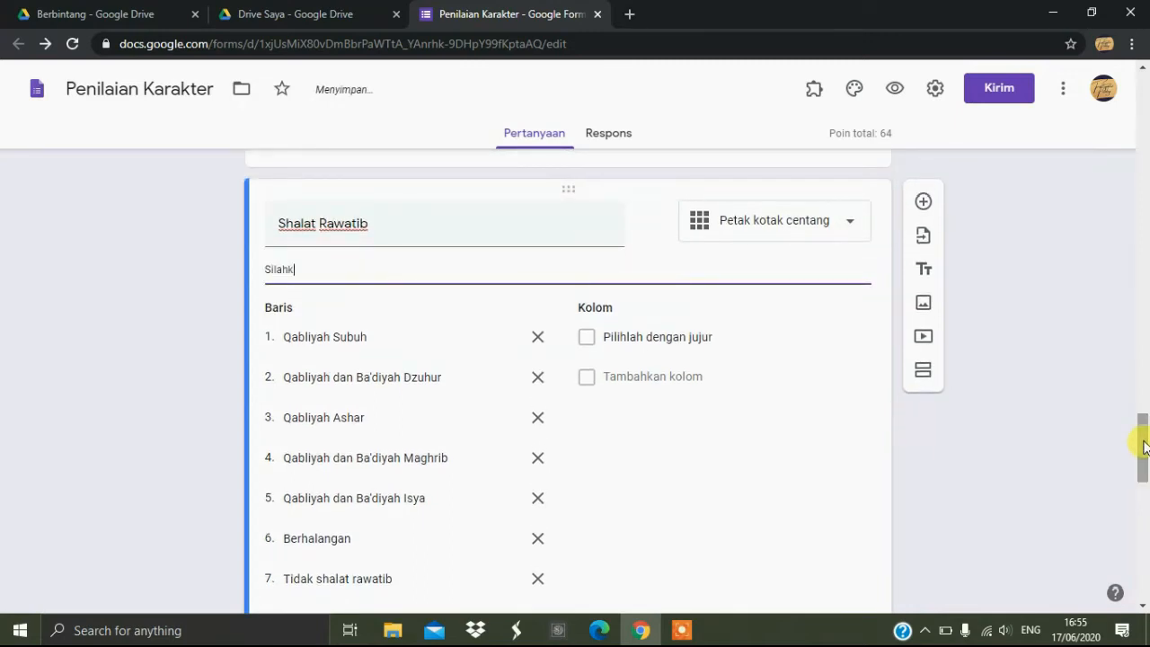
pyautogui.write('an memilih')
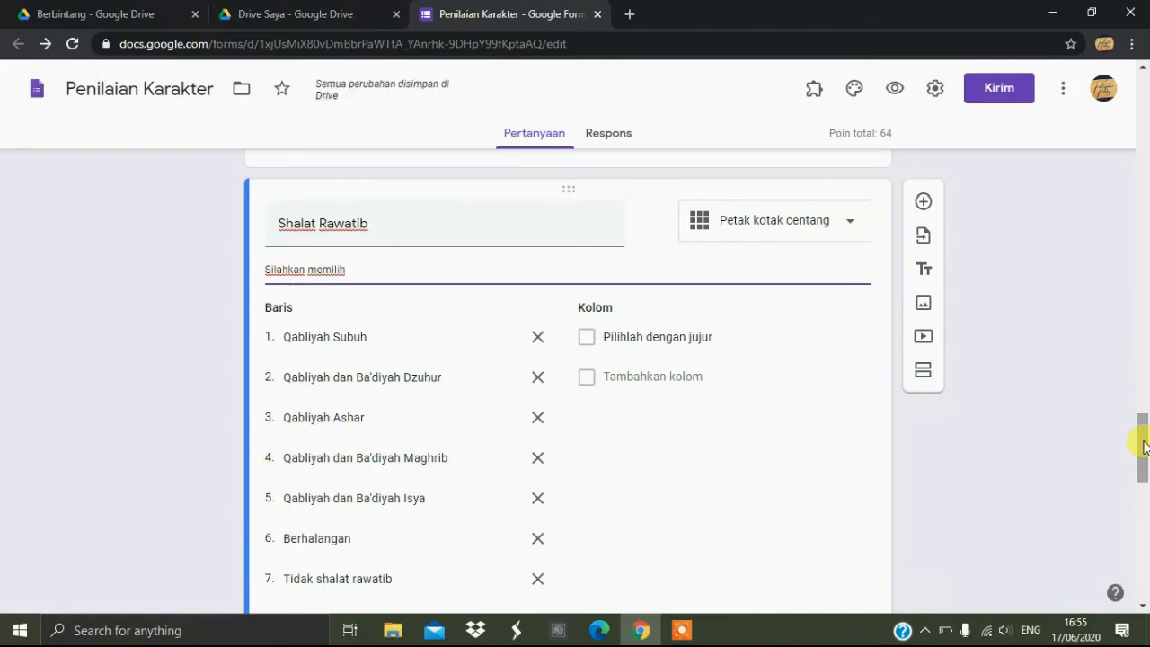
pyautogui.write('sesua')
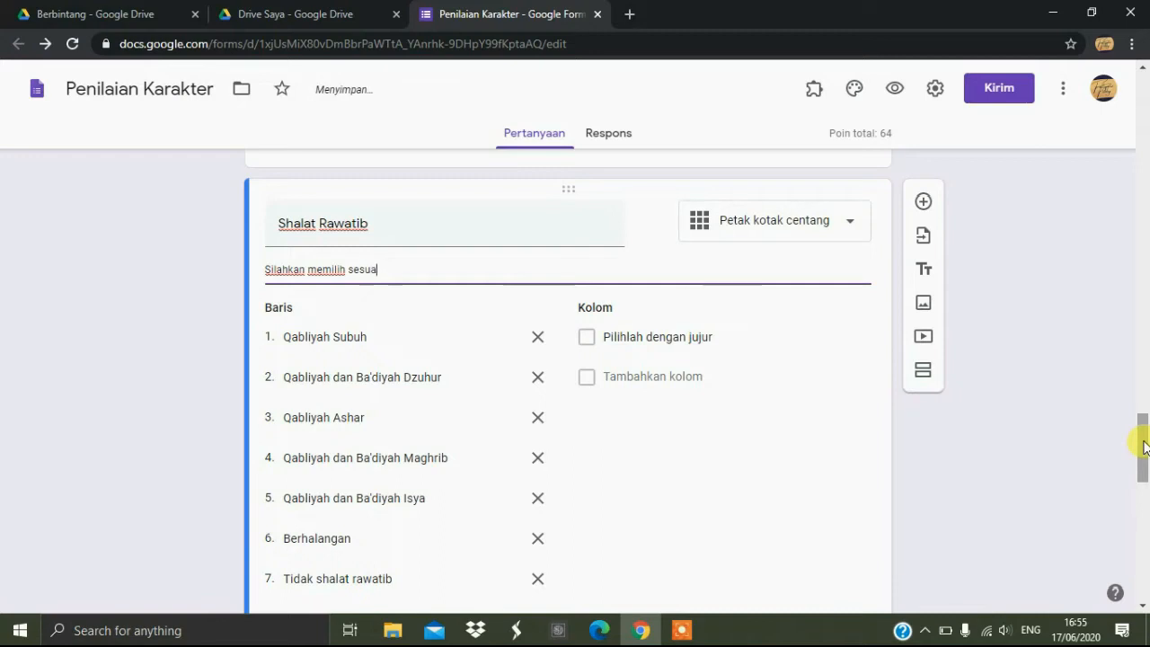
pyautogui.write('i dengan ')
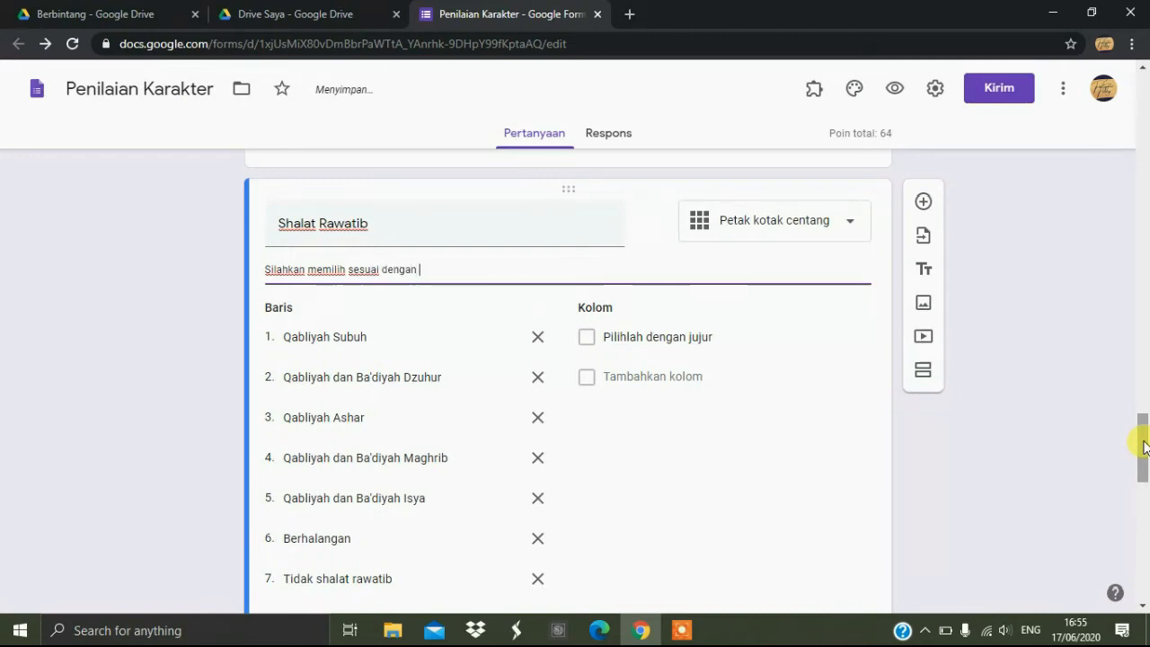
pyautogui.write('ibadah ')
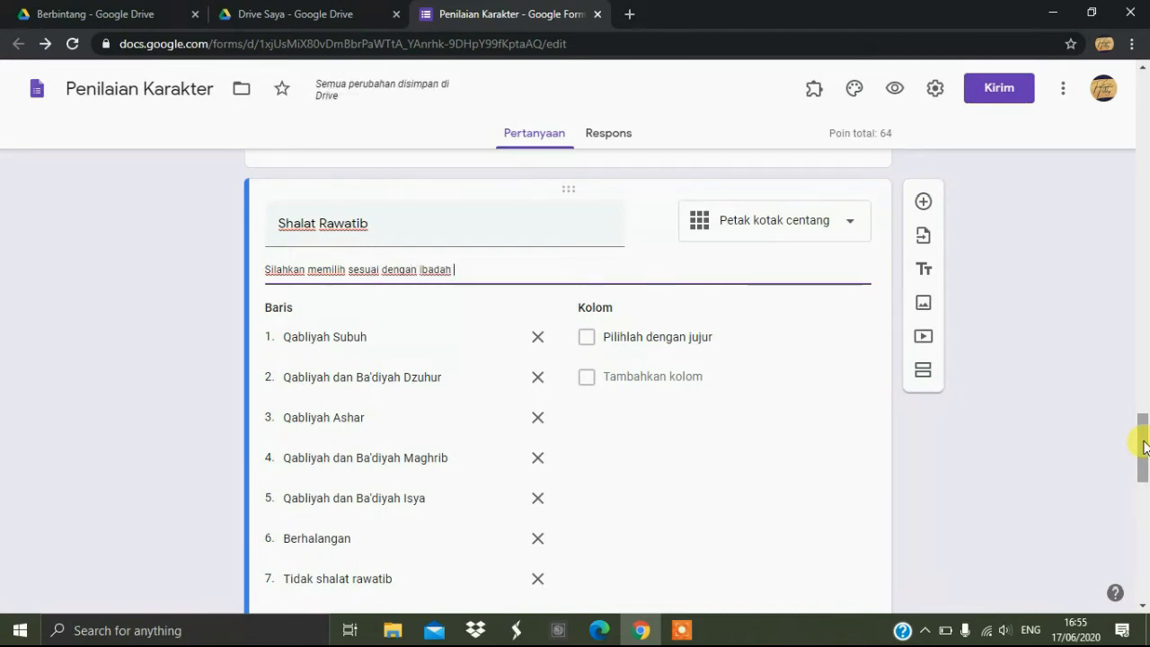
pyautogui.write('yang sudah d')
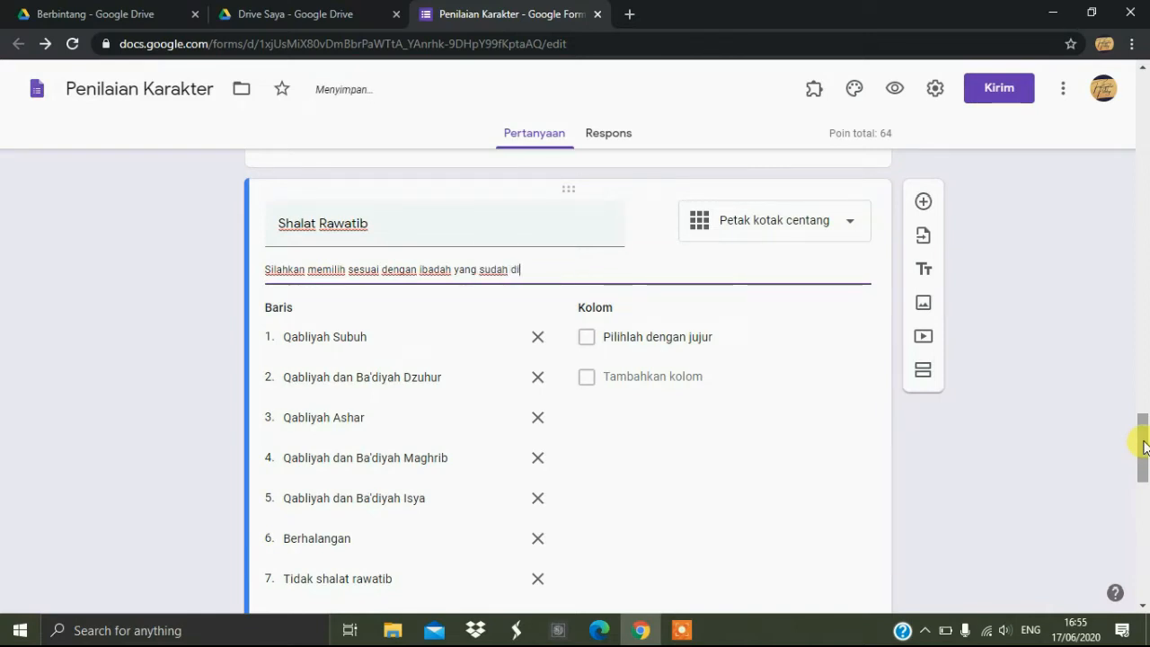
pyautogui.write('ilakukan')
# Open the Shalat Rawatib answer key and mark Qabliyah Subuh as correct with 2 points.
pyautogui.moveTo(1142, 441); pyautogui.dragTo(1141, 553)
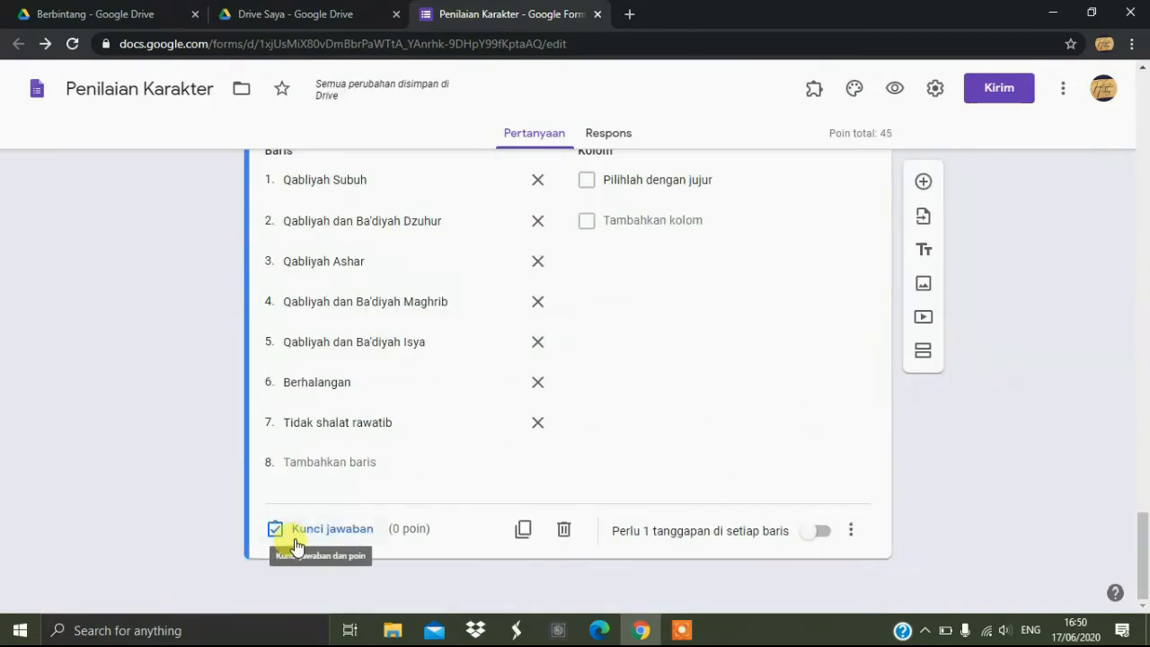
pyautogui.click(296, 539)
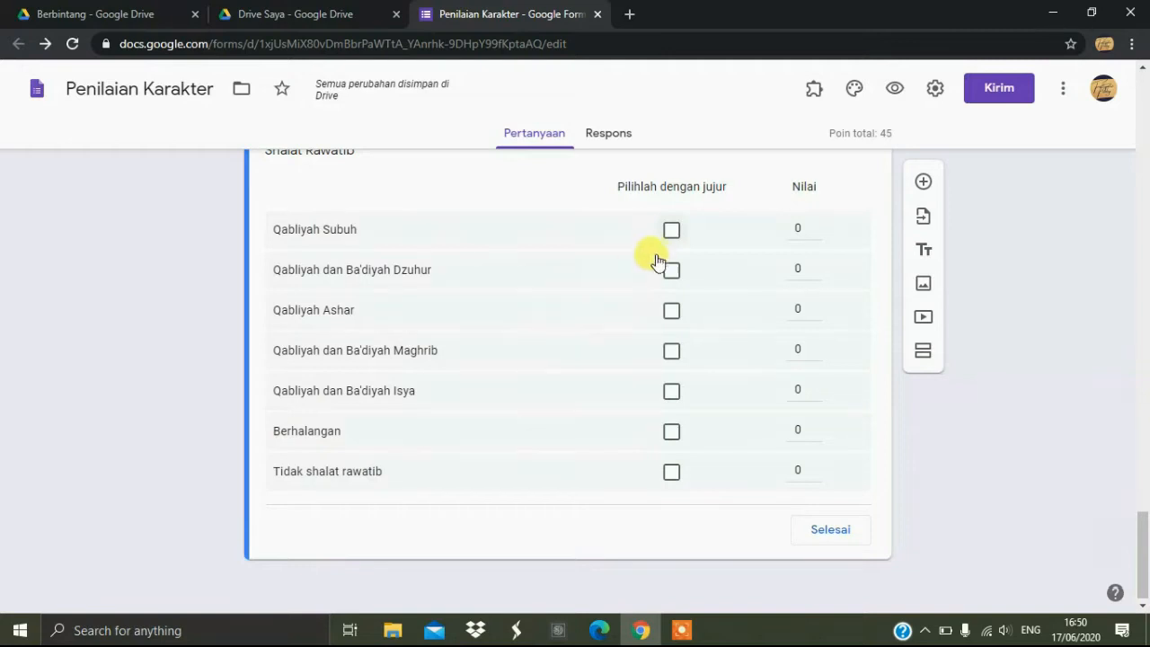
pyautogui.click(671, 232)
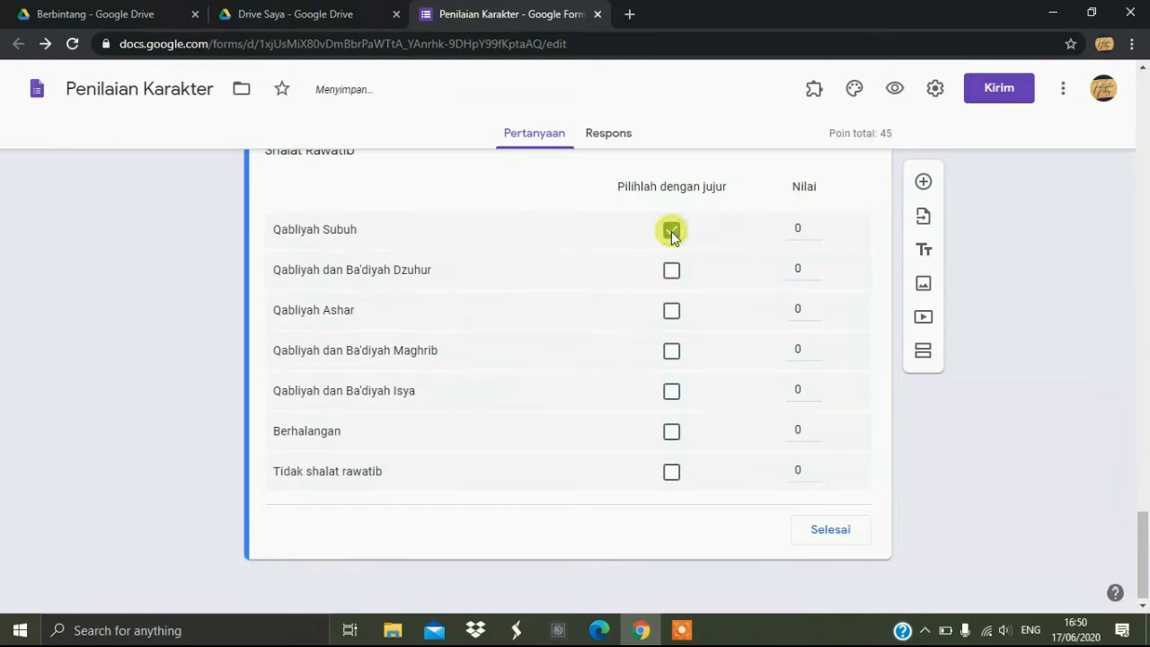
pyautogui.click(815, 232)
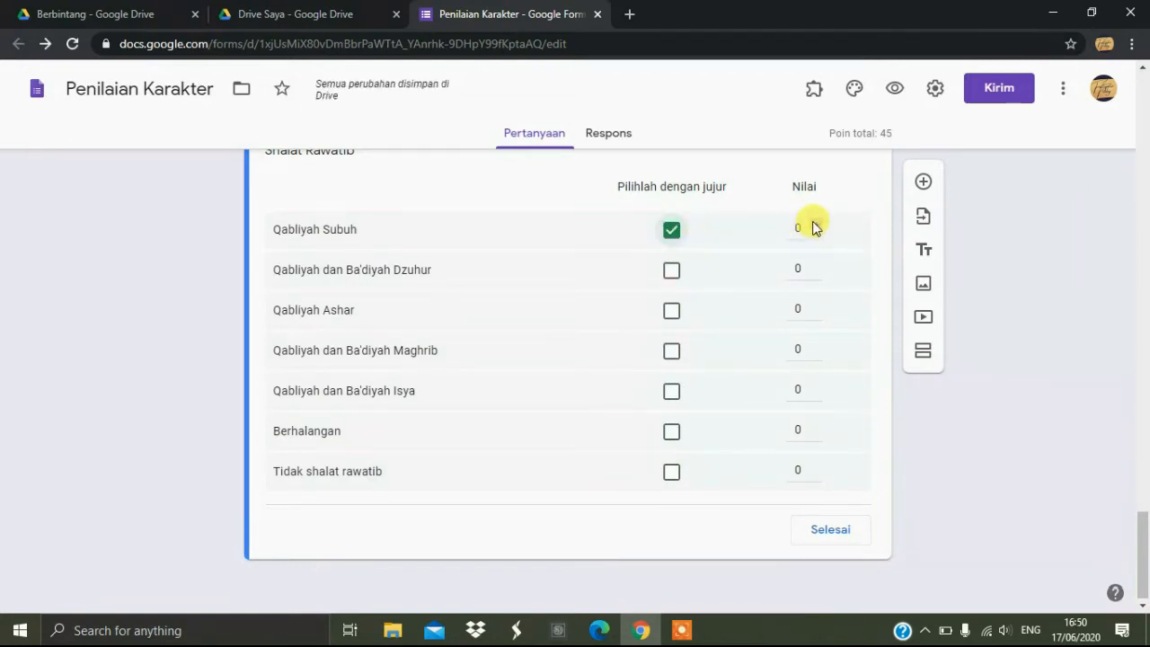
pyautogui.write('2')
# Mark the remaining six Shalat Rawatib rows, from Qabliyah dan Ba'diyah Dzuhur to Tidak shalat rawatib, as correct in the answer key.
pyautogui.click(674, 271)
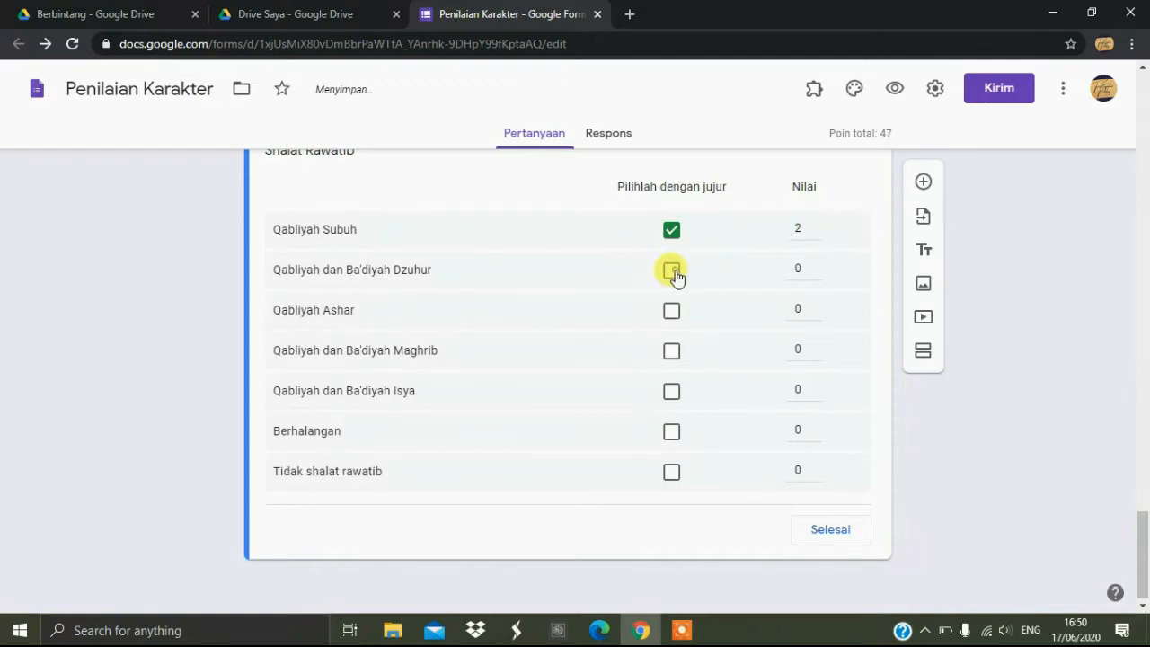
pyautogui.click(673, 311)
pyautogui.click(673, 354)
pyautogui.click(671, 397)
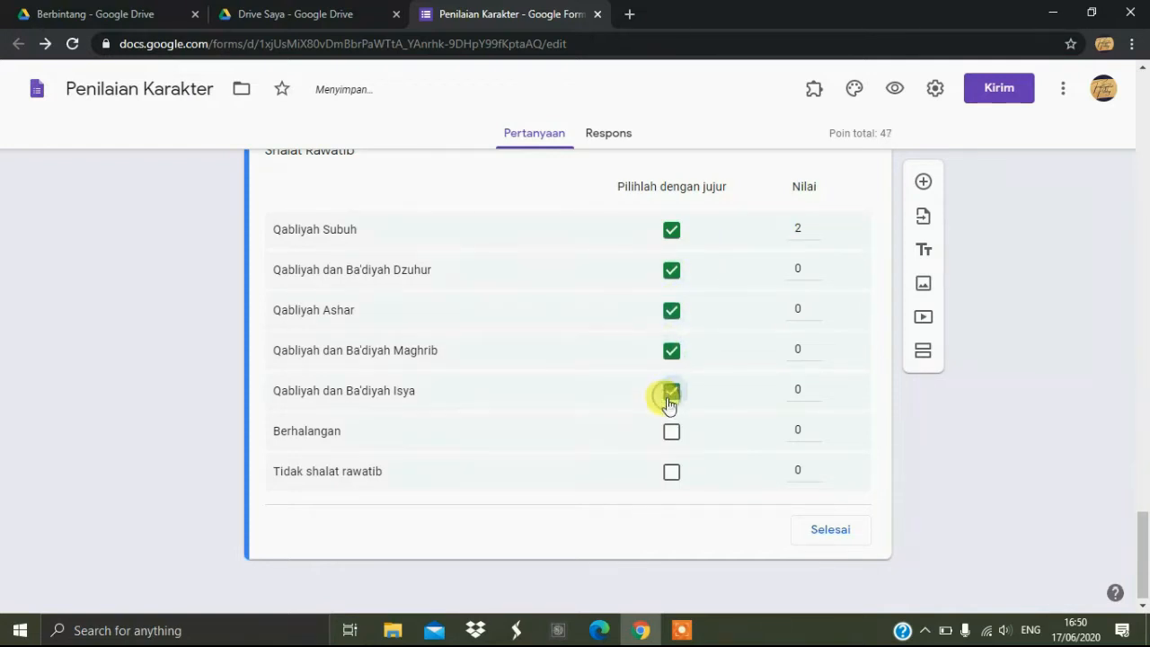
pyautogui.click(672, 434)
pyautogui.click(673, 472)
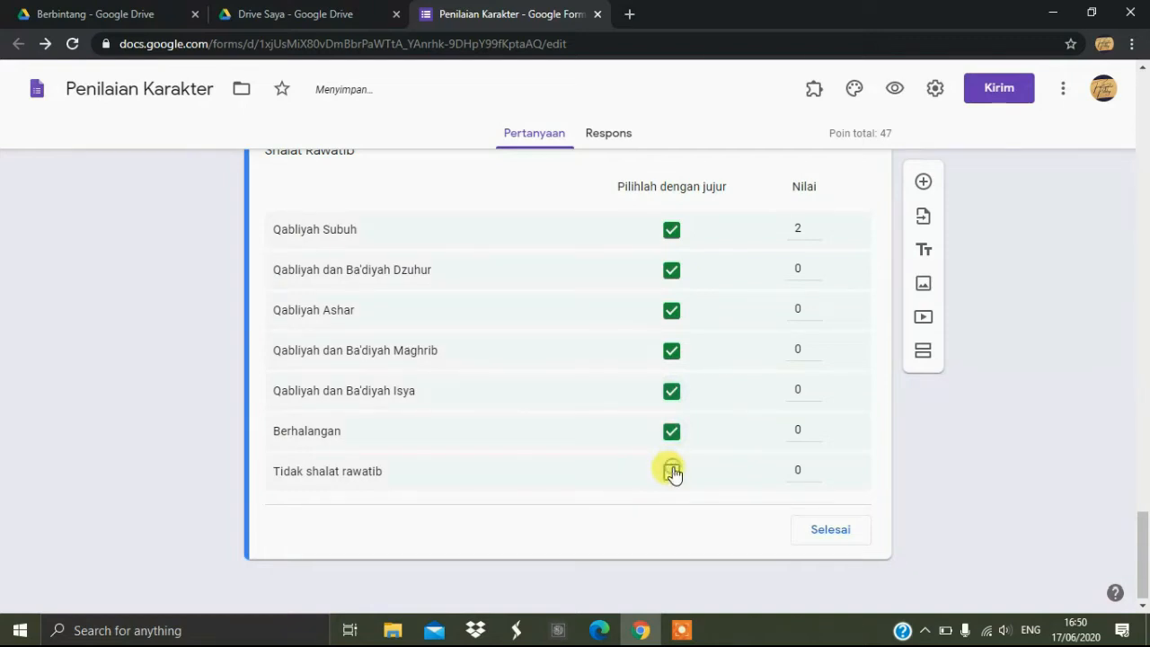
# Set 2 points each for the Dzuhur, Ashar, Maghrib, Isya and Berhalangan rows, and finish the answer key.
pyautogui.click(814, 269)
pyautogui.write('1')
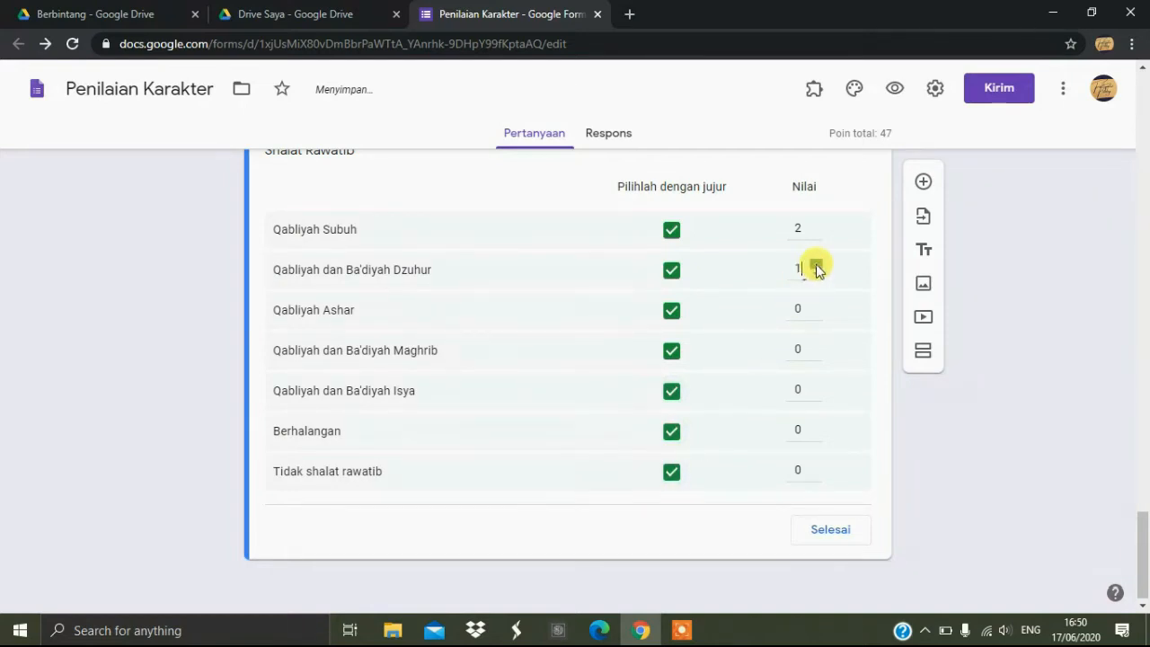
pyautogui.click(816, 268)
pyautogui.click(815, 305)
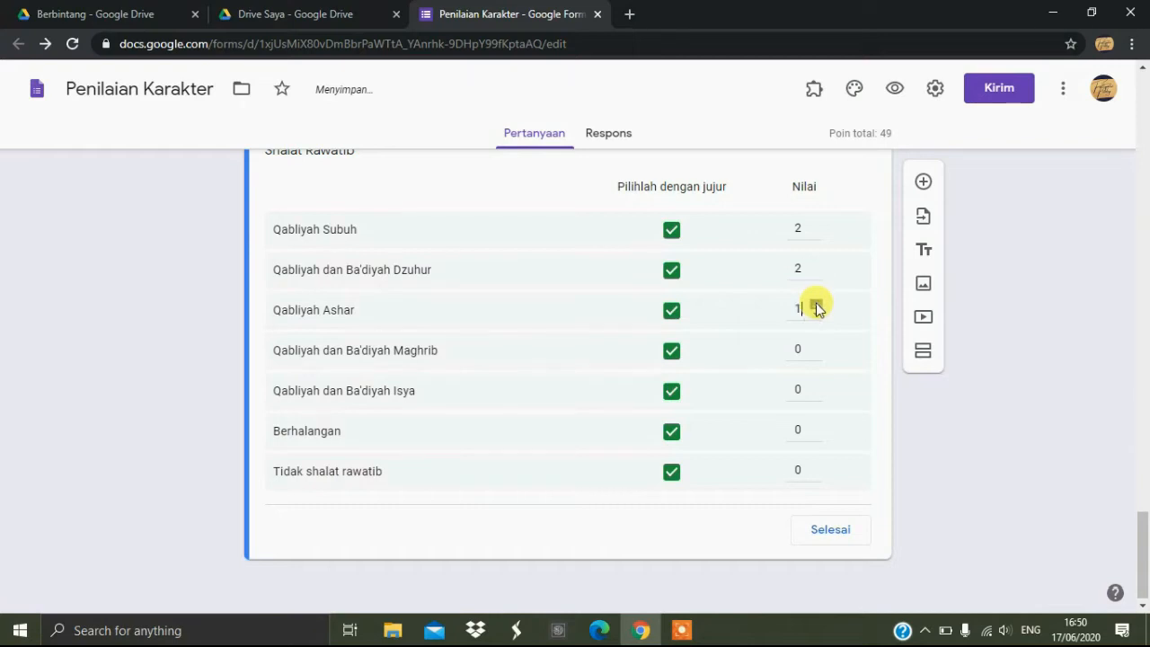
pyautogui.click(815, 305)
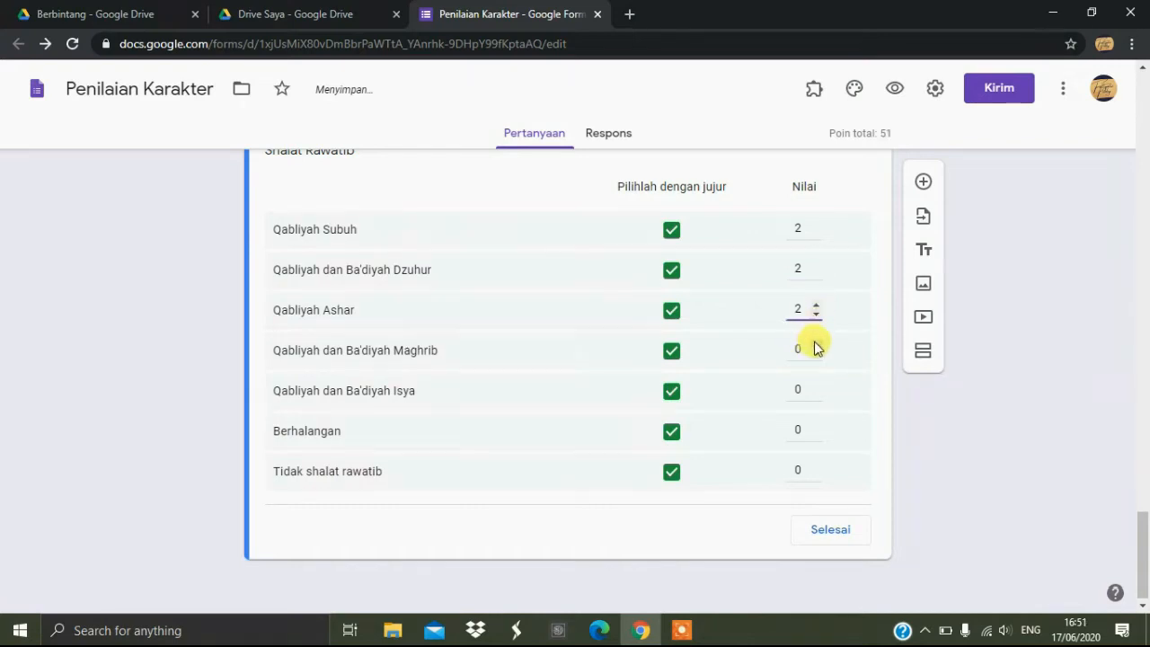
pyautogui.click(816, 346)
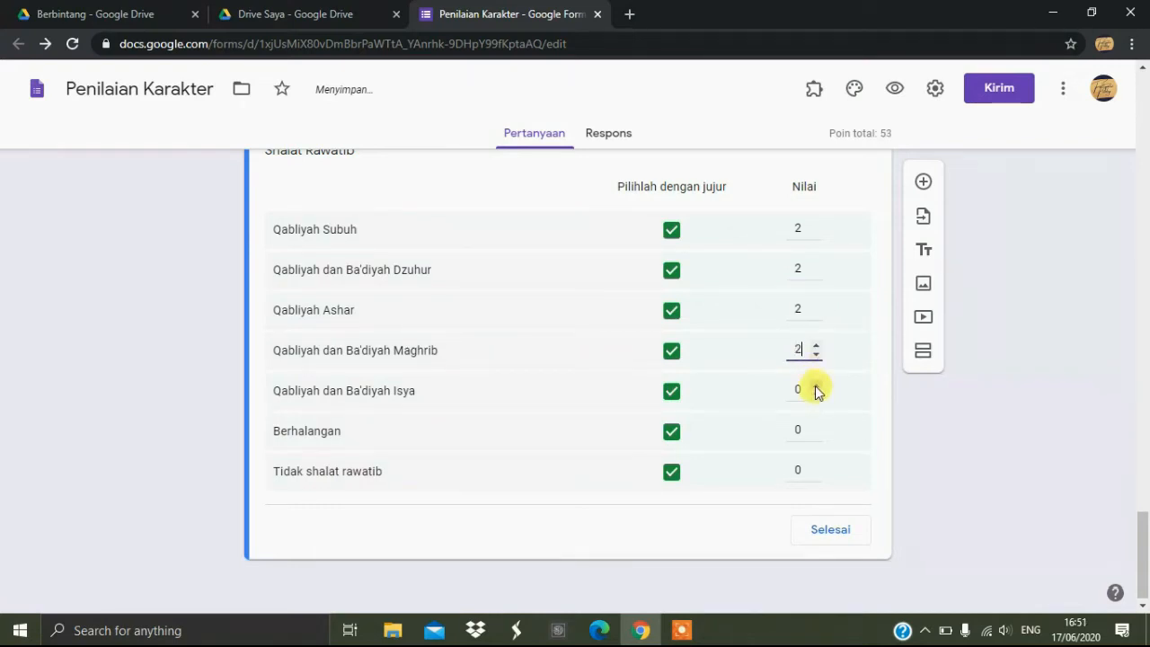
pyautogui.click(815, 385)
pyautogui.click(815, 385)
pyautogui.click(815, 426)
pyautogui.click(815, 426)
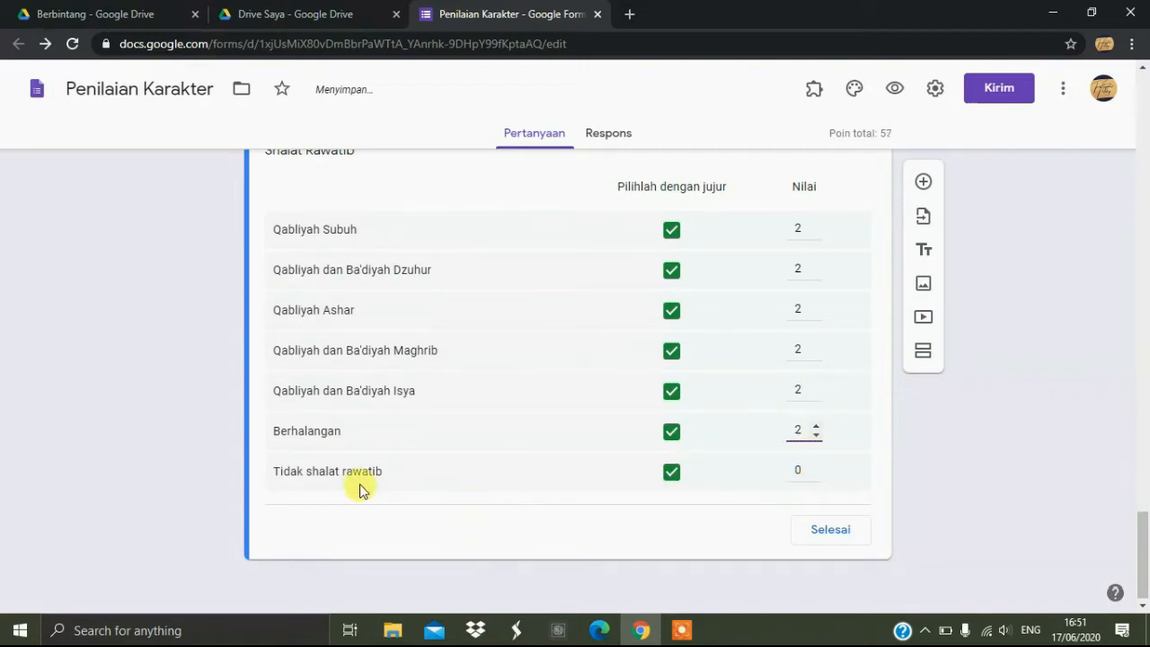
pyautogui.click(830, 532)
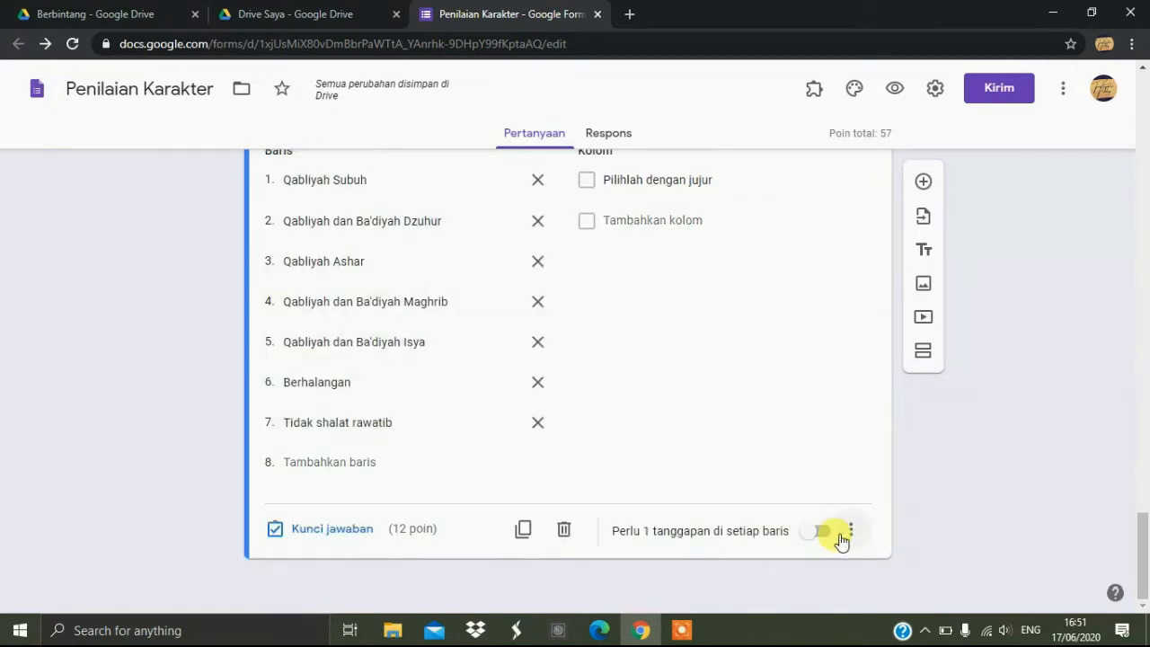
# Duplicate the Shalat Rawatib question and retitle the copy "Shalat Dhuha".
pyautogui.click(525, 531)
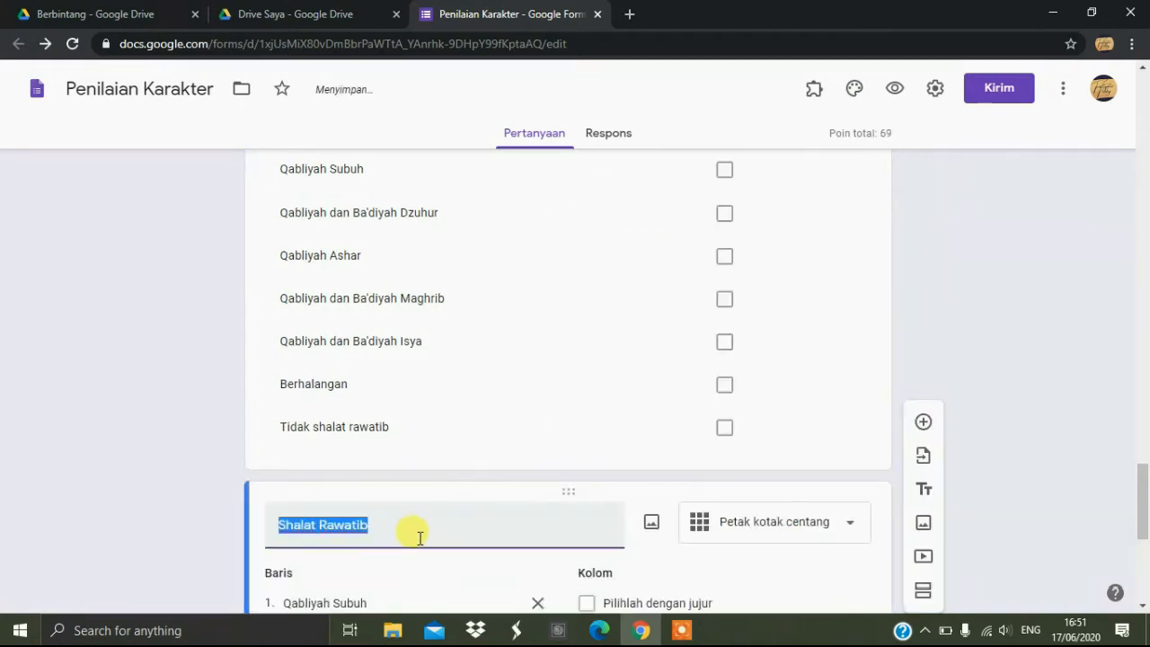
pyautogui.click(418, 535)
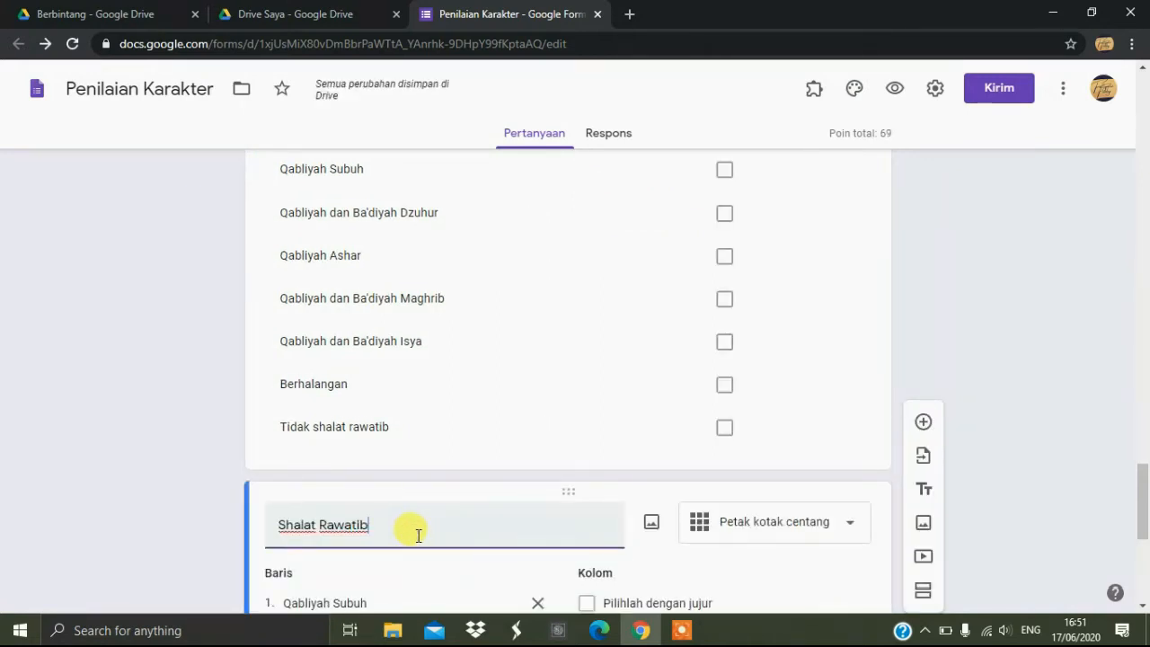
pyautogui.doubleClick(418, 535)
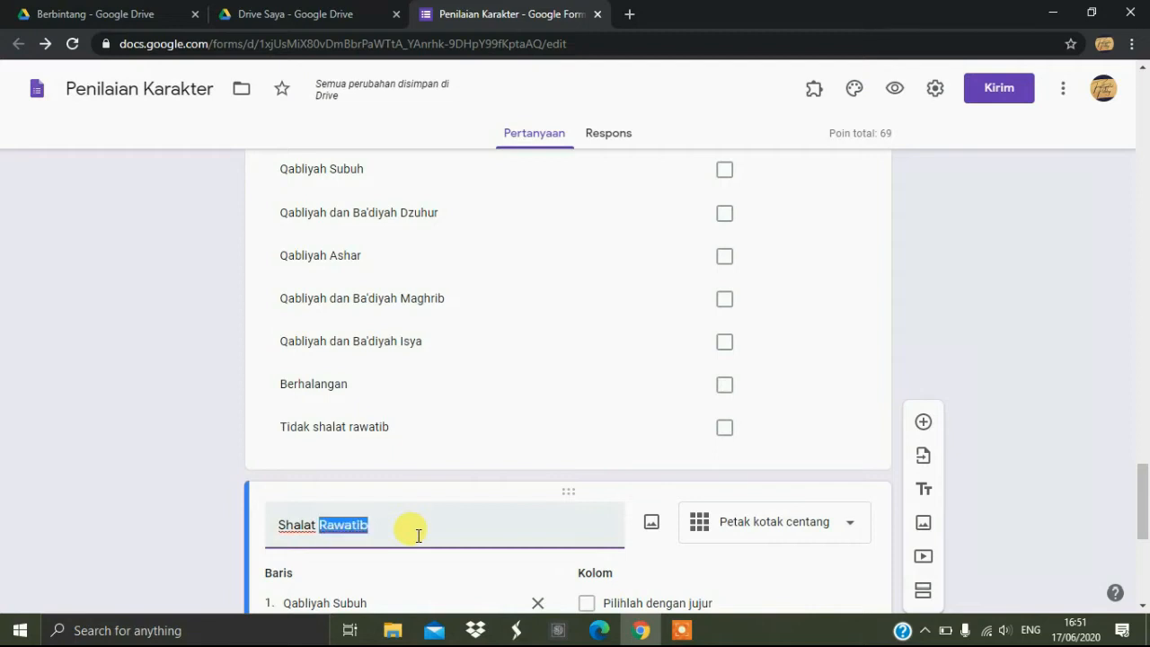
pyautogui.write('Dhuh')
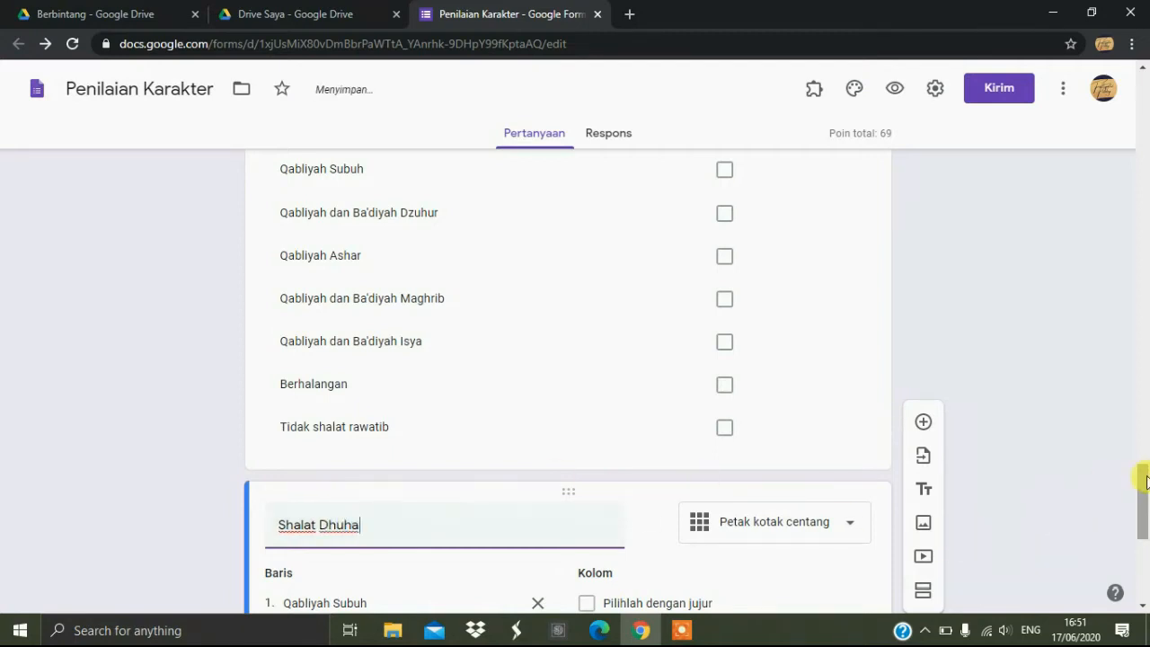
# Rename the first two rows of the Shalat Dhuha question as "Di sekolah" and "Di rumah".
pyautogui.moveTo(1142, 483); pyautogui.dragTo(1142, 520)
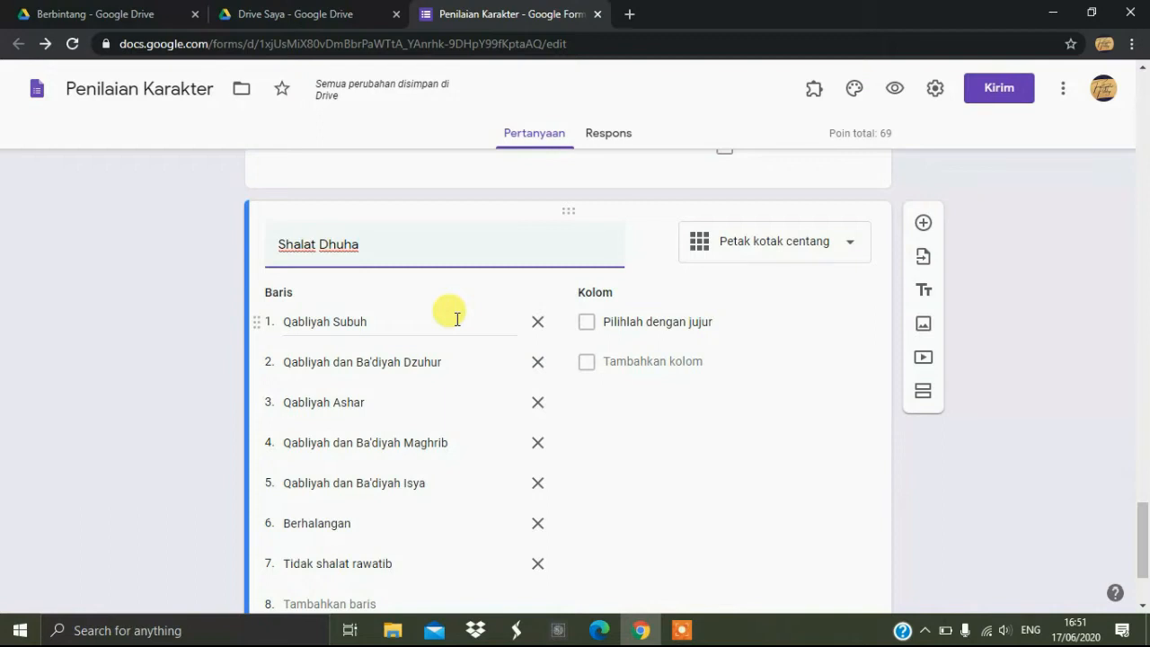
pyautogui.click(382, 325)
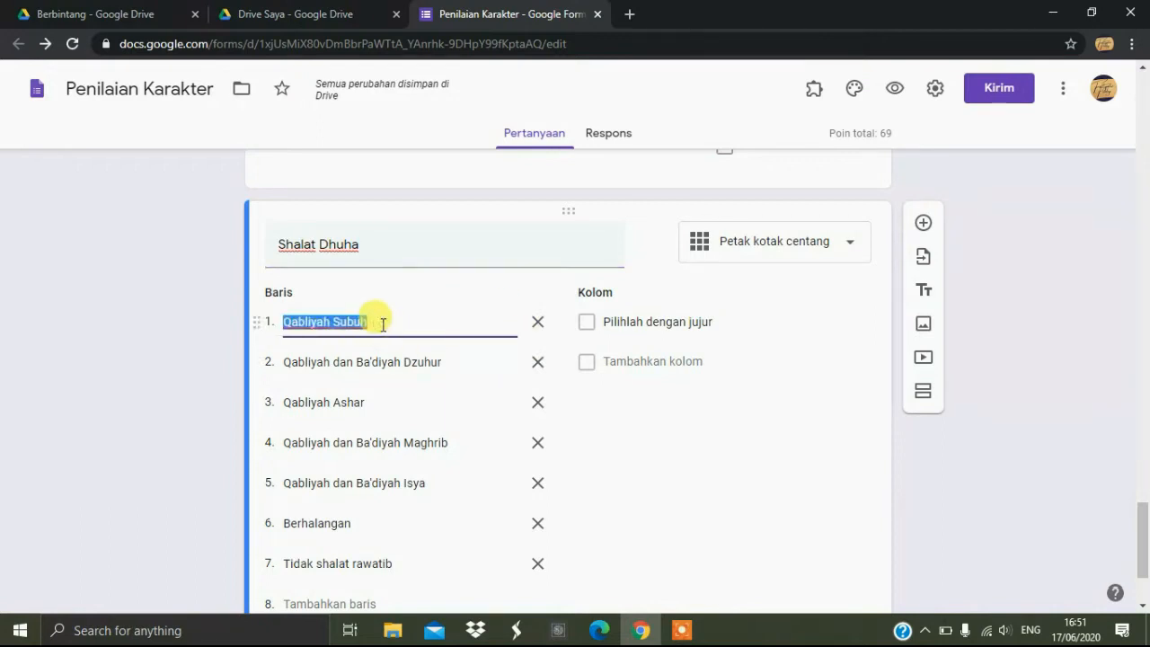
pyautogui.write('D')
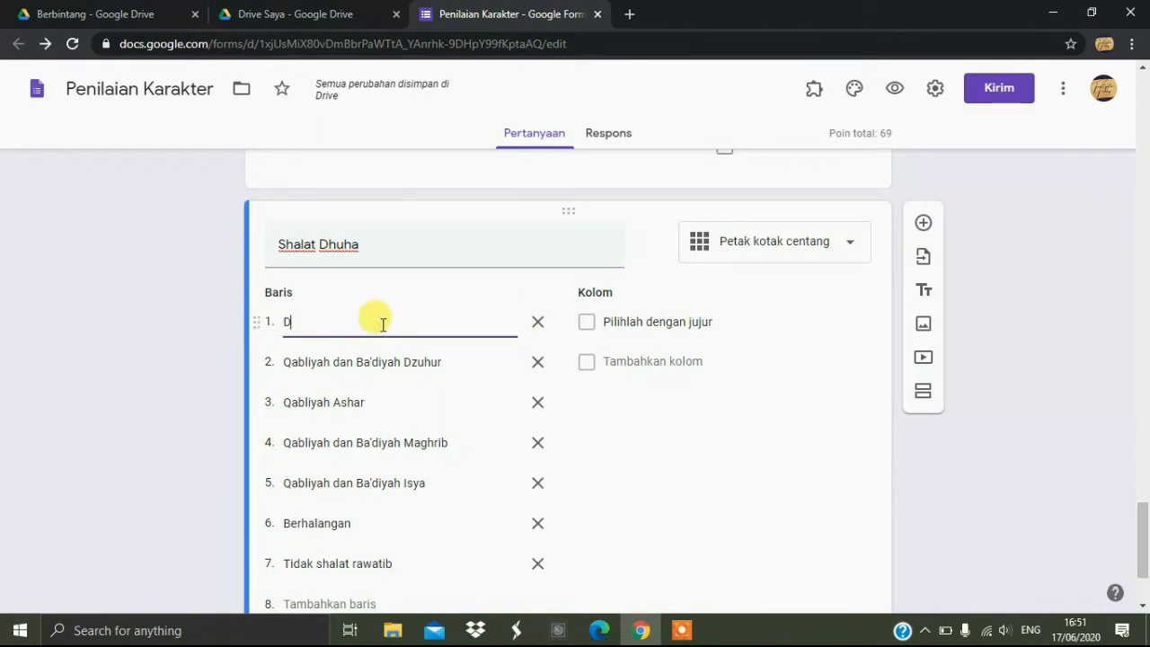
pyautogui.write('i ')
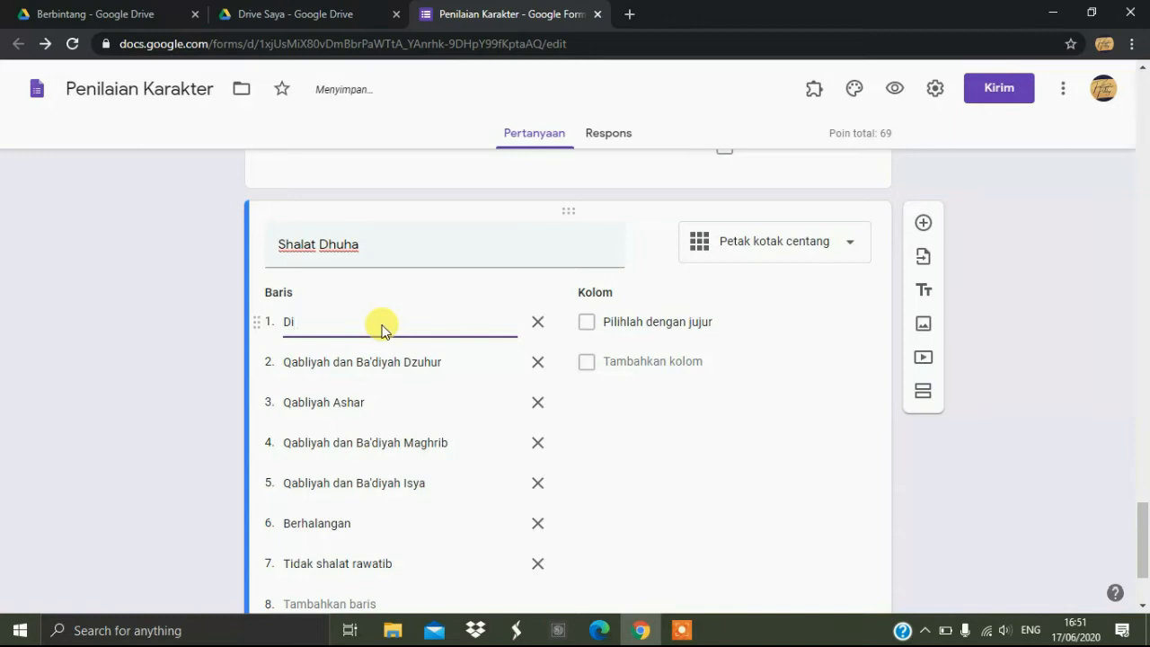
pyautogui.write('sekolah')
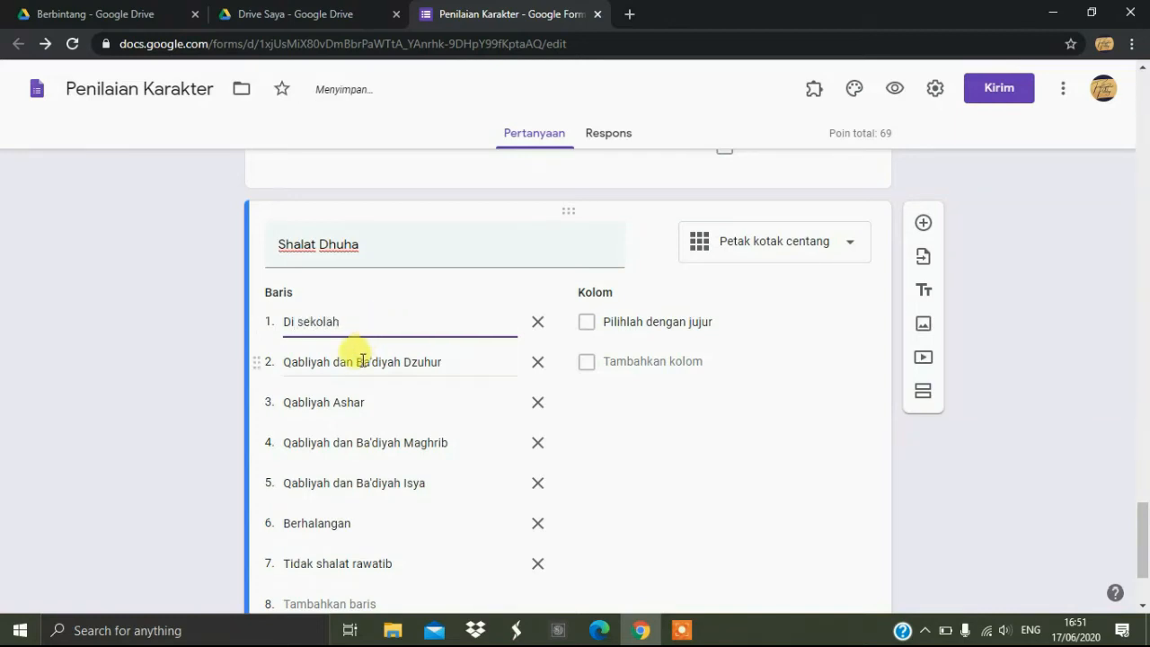
pyautogui.tripleClick(362, 361)
pyautogui.write('Di rumah')
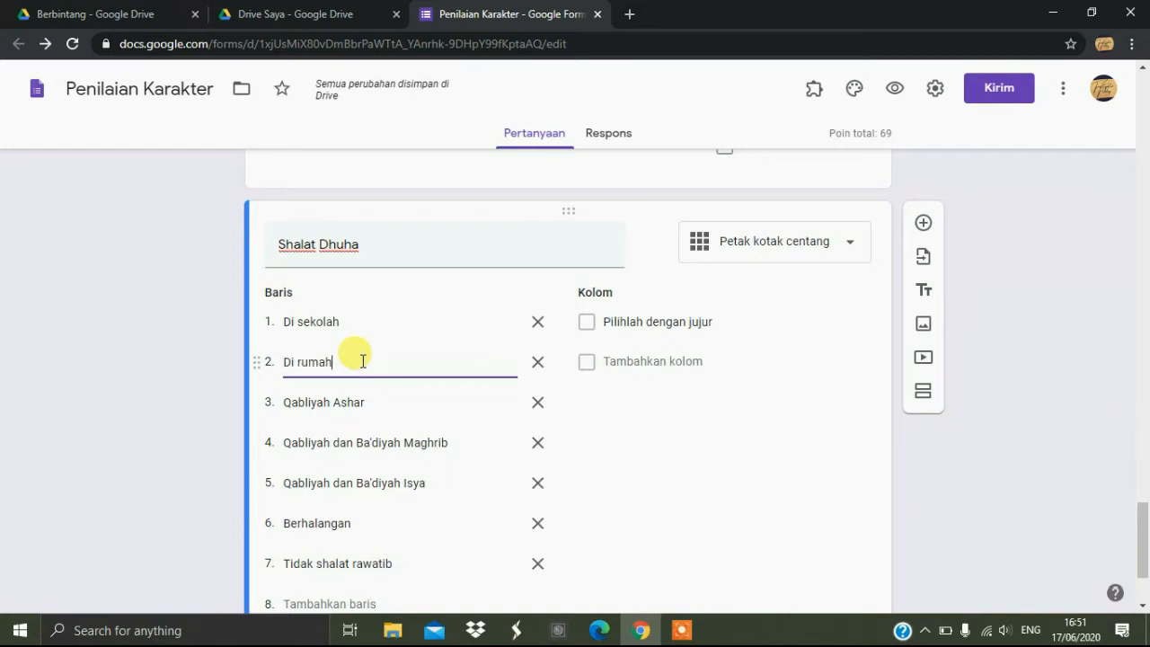
# Try to rename the third Shalat Dhuha row as "Berhalangan" and rename the fourth row as "Tidak shalat dhuha".
pyautogui.tripleClick(353, 402)
pyautogui.write('B')
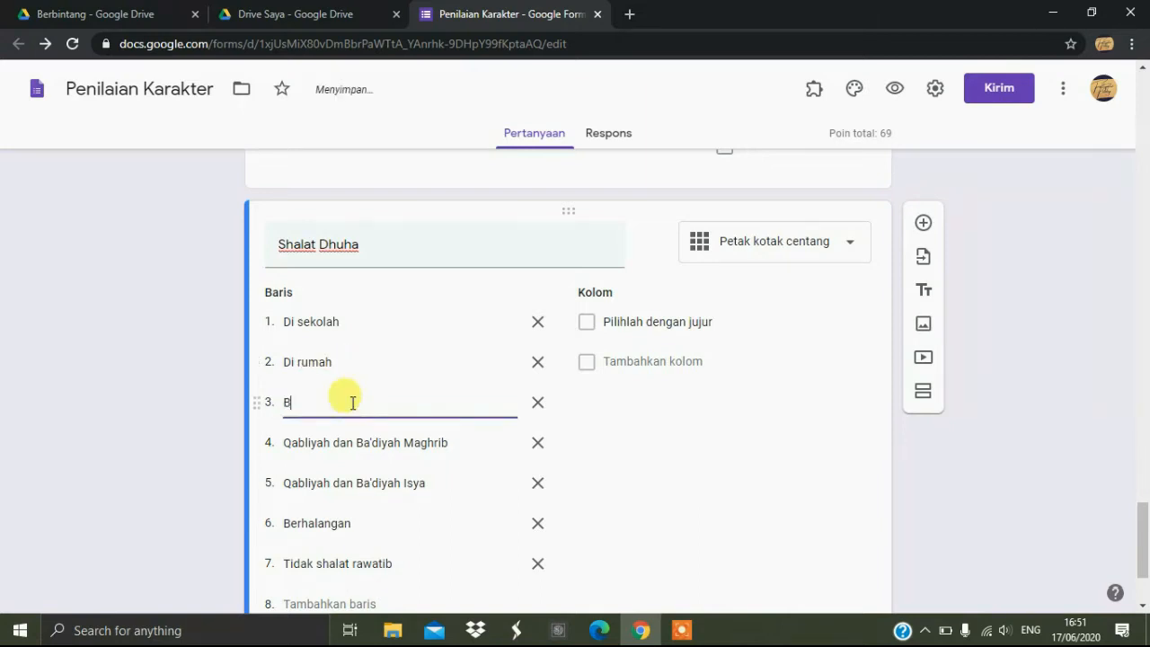
pyautogui.write('erhalangan')
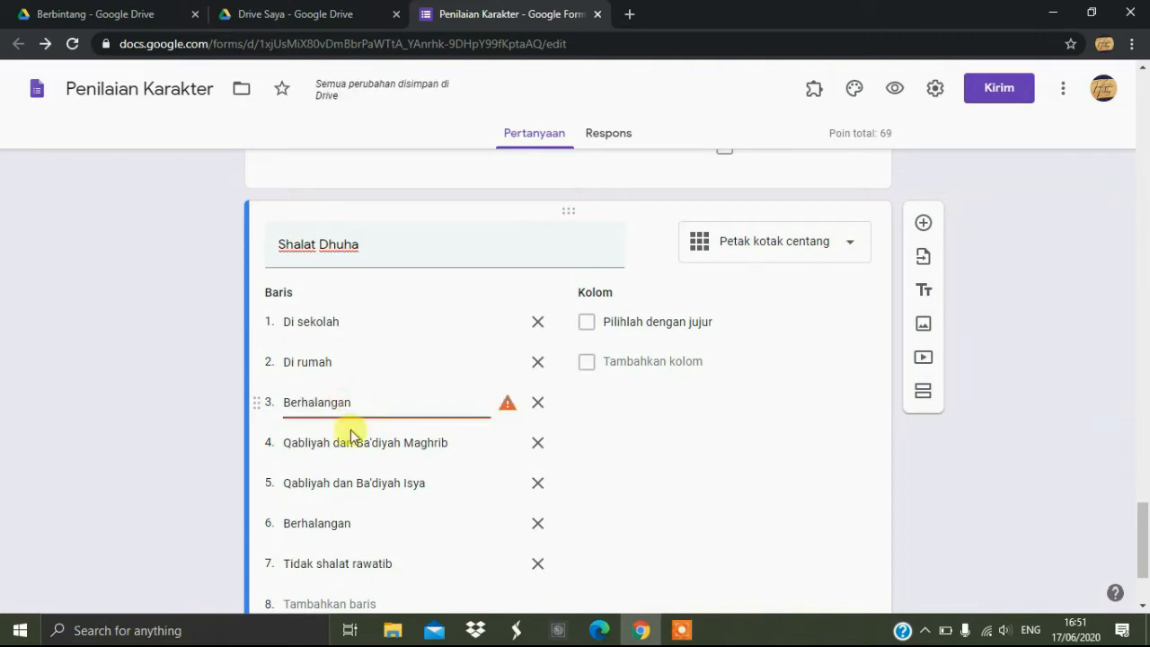
pyautogui.click(349, 434)
pyautogui.write('T')
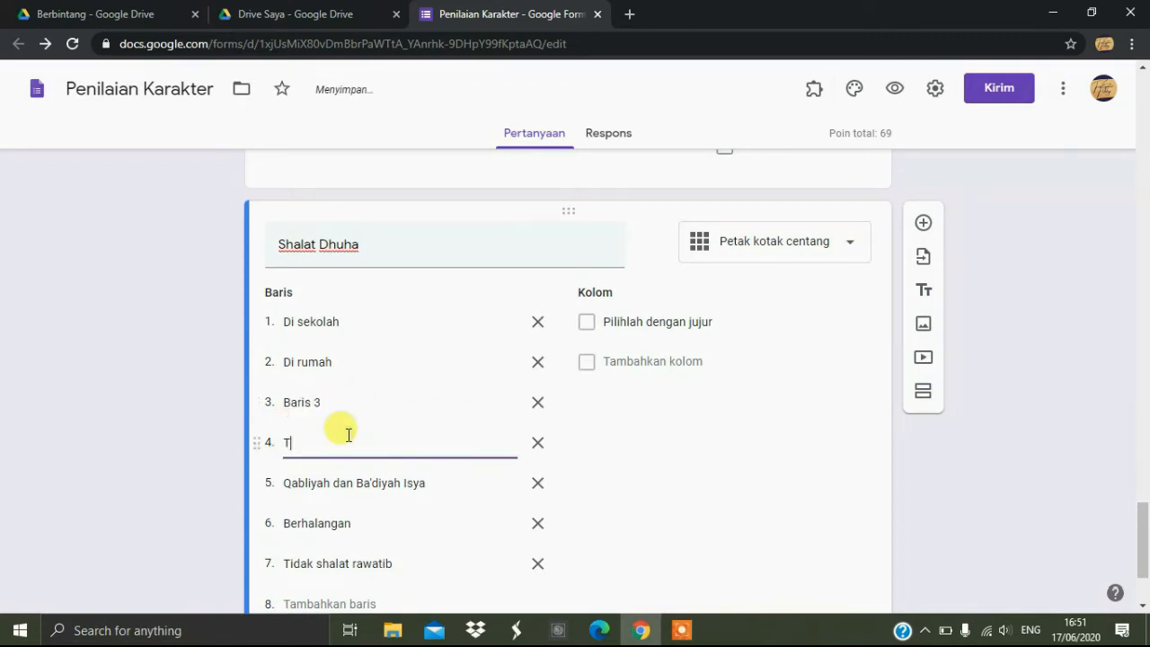
pyautogui.write('idak shalat ')
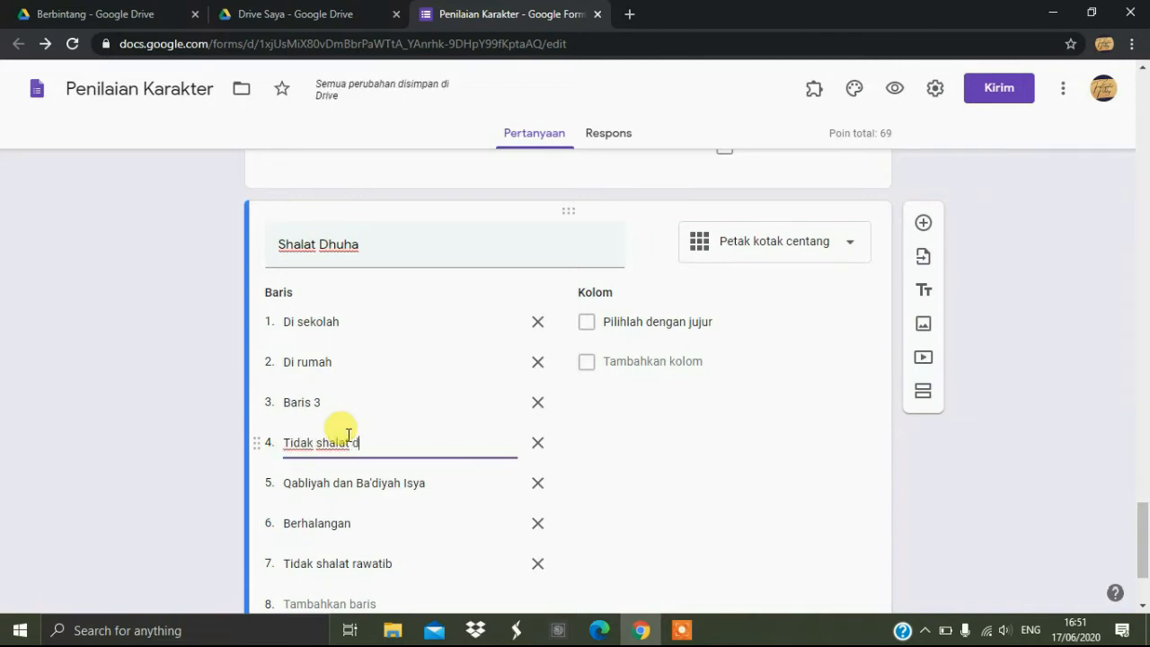
pyautogui.write('dhuha')
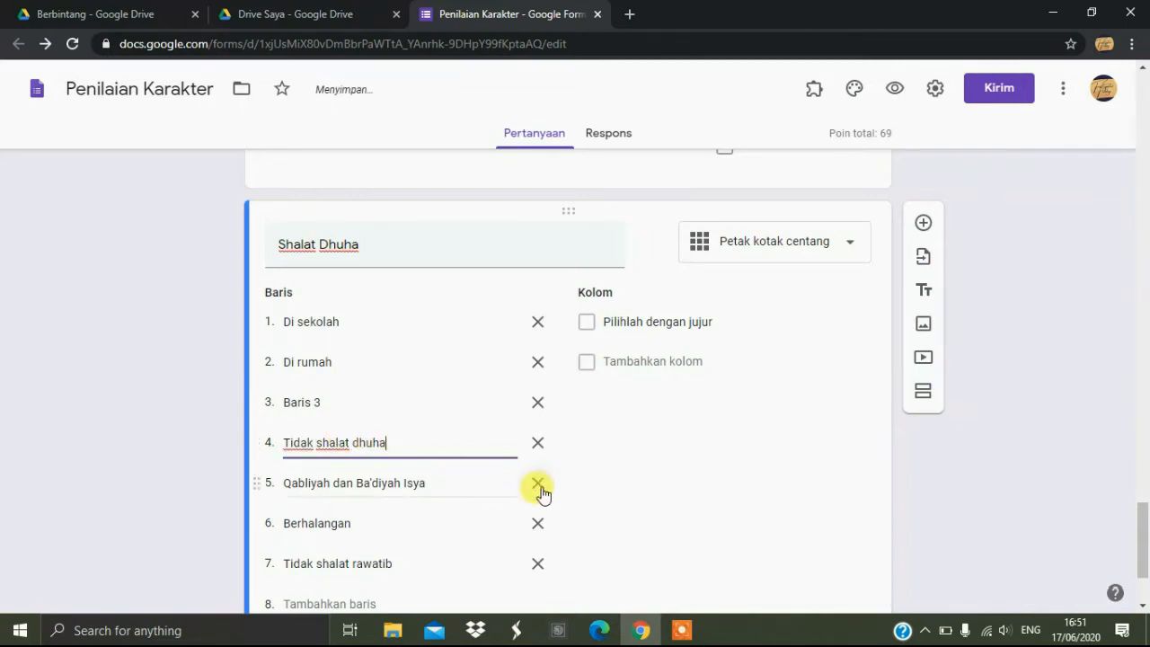
# Delete the leftover rows Qabliyah dan Ba'diyah Isya, Berhalangan and Tidak shalat rawatib from the Shalat Dhuha question.
pyautogui.click(537, 485)
pyautogui.click(537, 485)
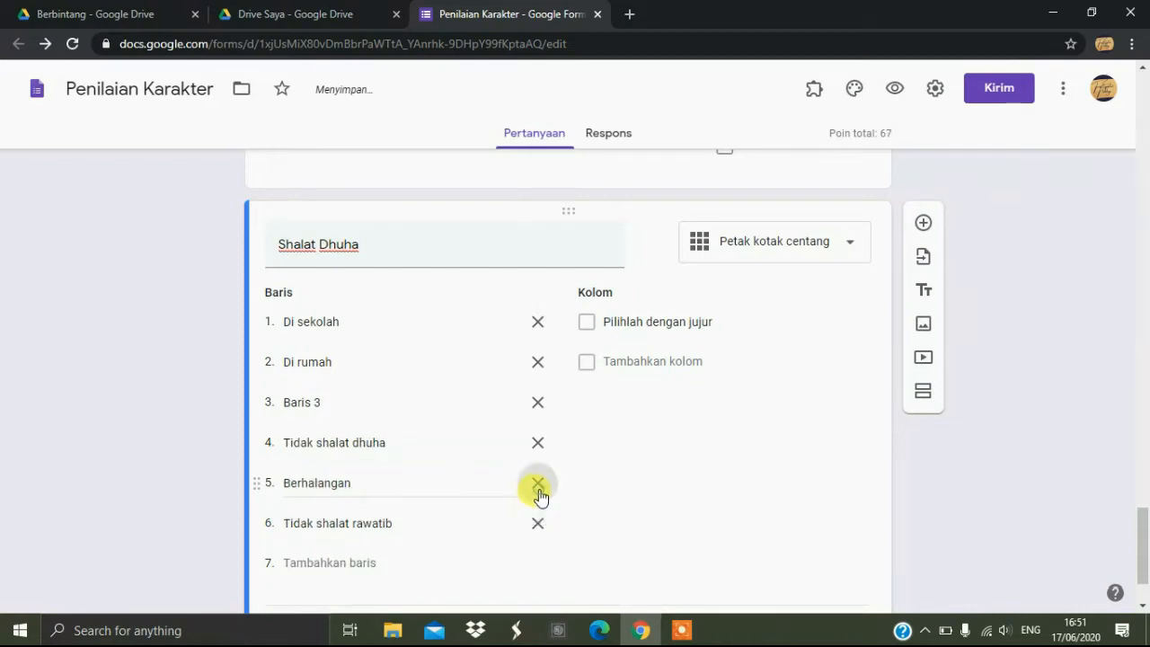
pyautogui.click(537, 485)
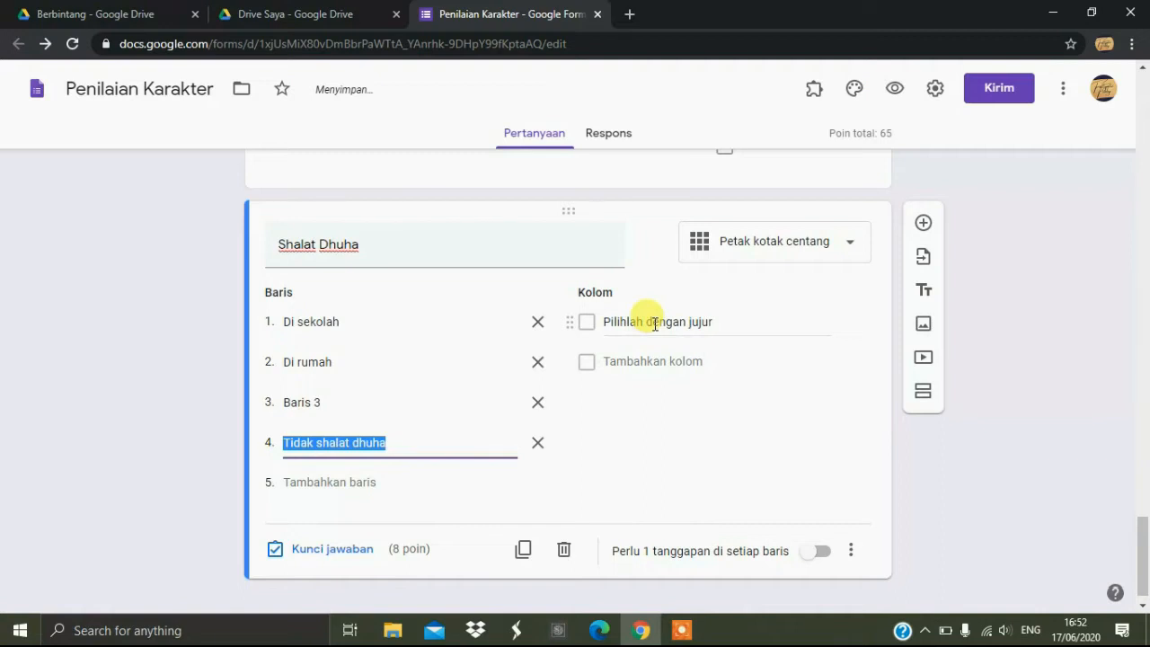
# In the Shalat Dhuha answer key, set 1 point for each of the first three rows and 0 for Tidak shalat dhuha, and finish the key.
pyautogui.click(350, 548)
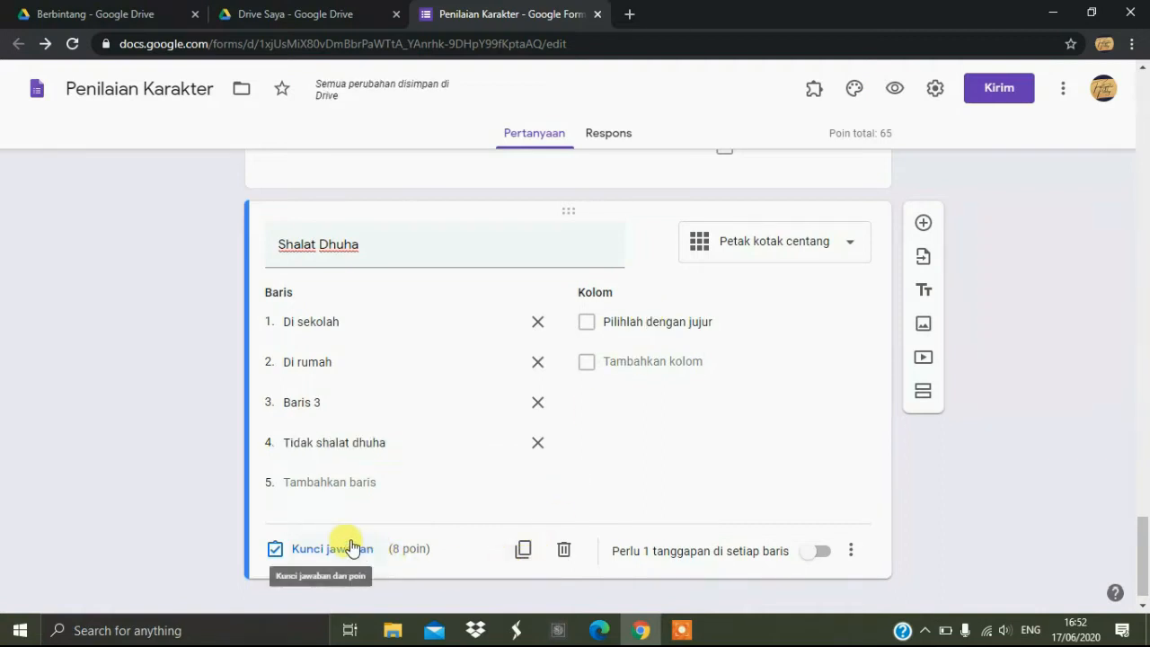
pyautogui.click(350, 548)
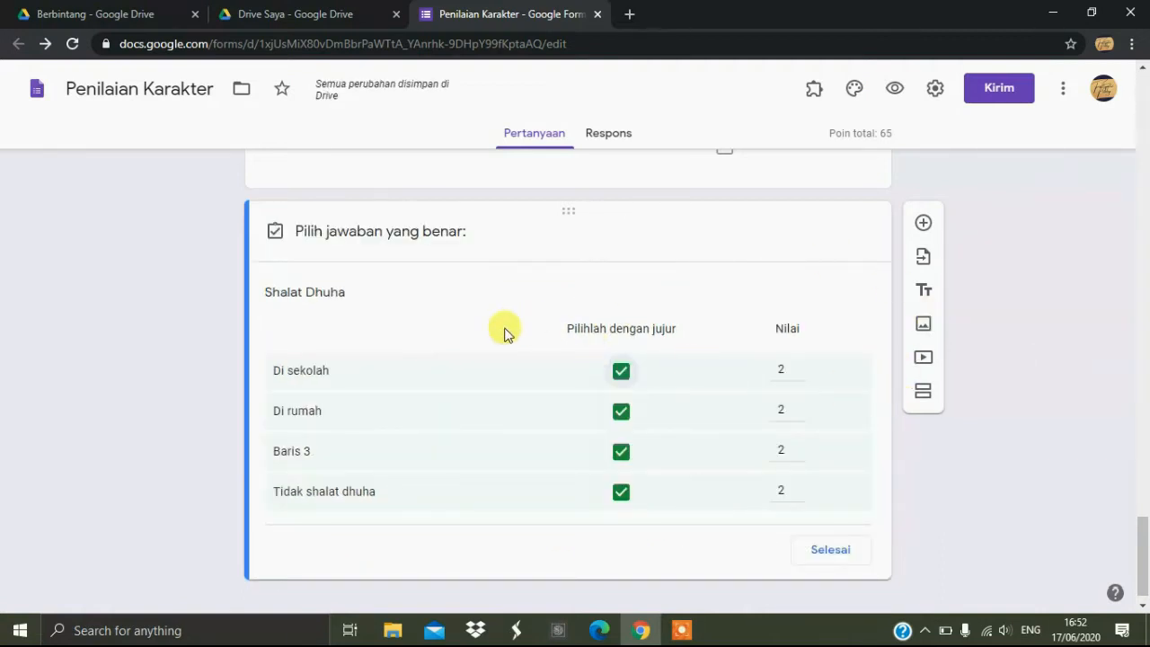
pyautogui.click(798, 374)
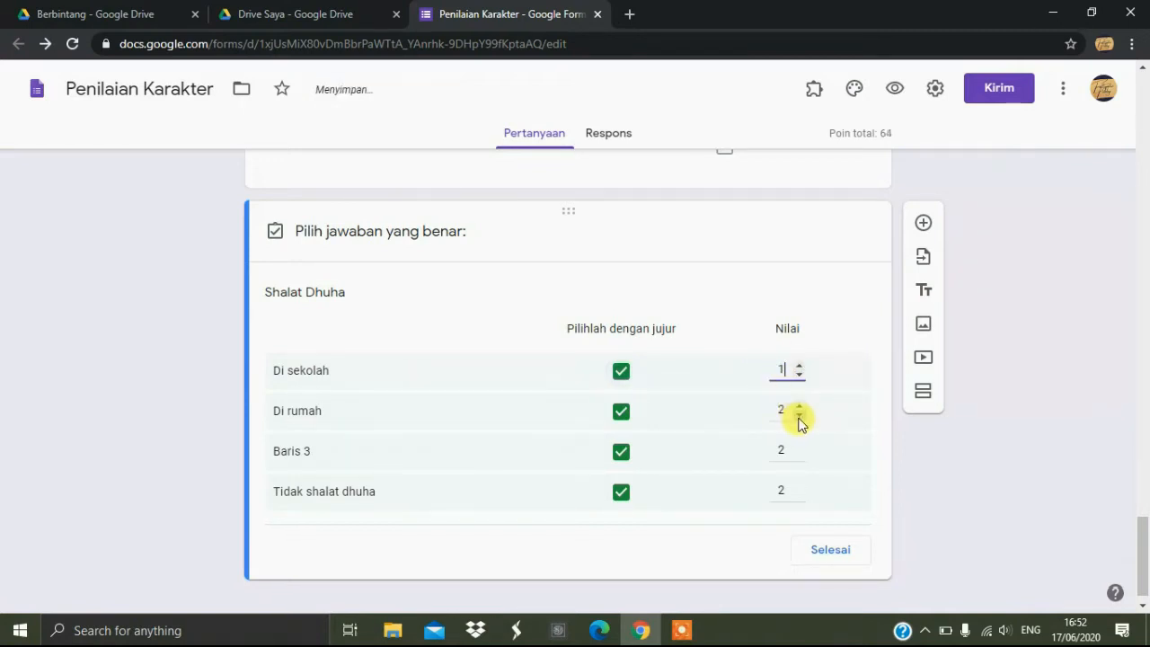
pyautogui.click(799, 415)
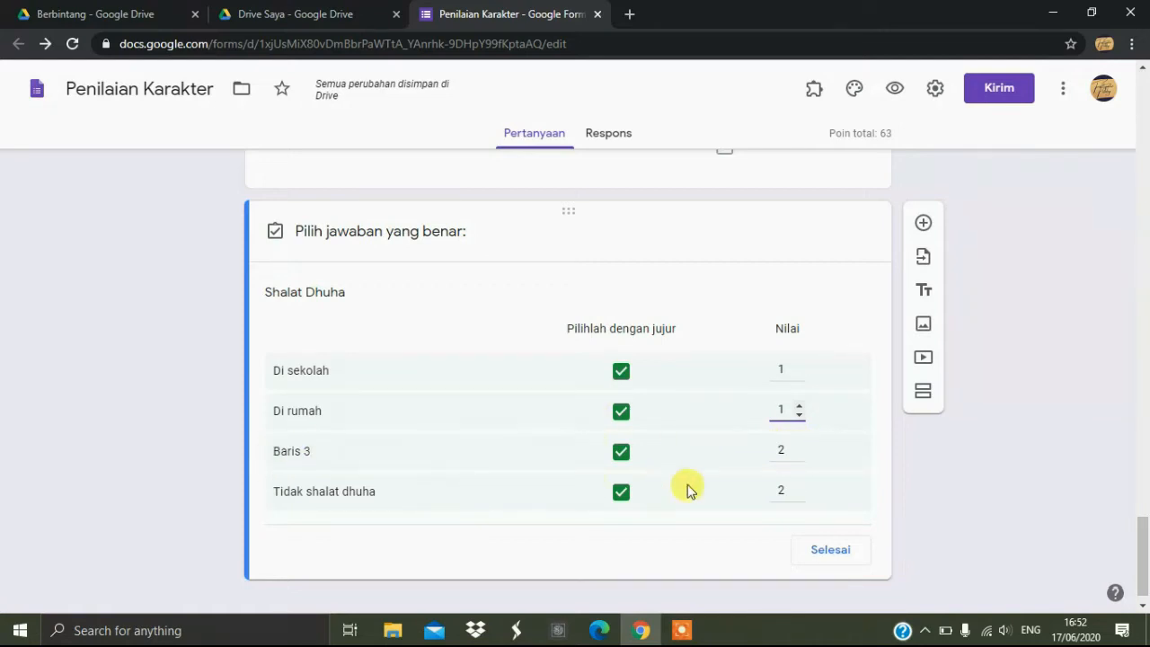
pyautogui.click(799, 455)
pyautogui.click(799, 495)
pyautogui.click(798, 496)
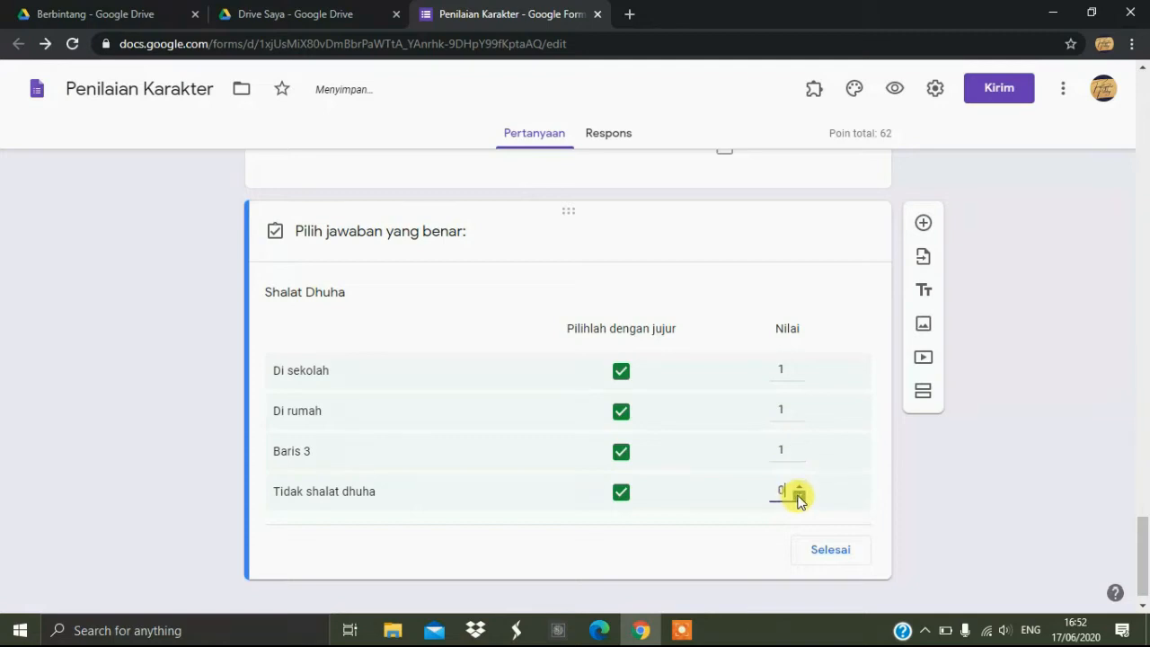
pyautogui.click(829, 548)
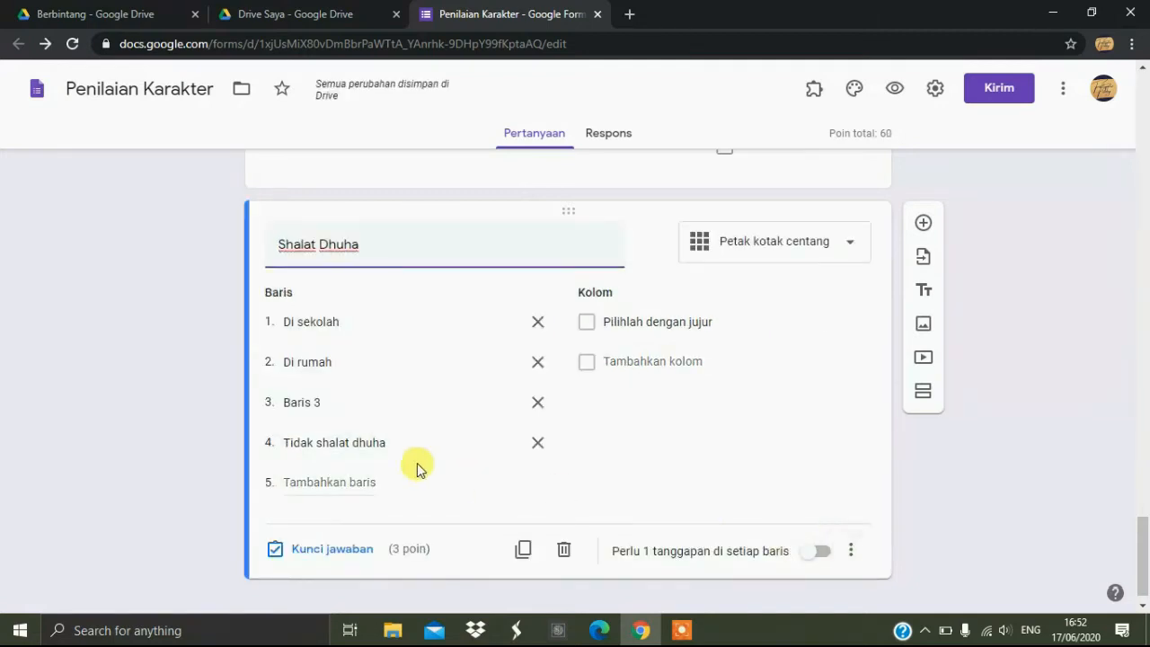
# Rename the third Shalat Dhuha row as "Berhalangan" and select the option limiting the question to one response per column.
pyautogui.click(338, 404)
pyautogui.write('Berhala')
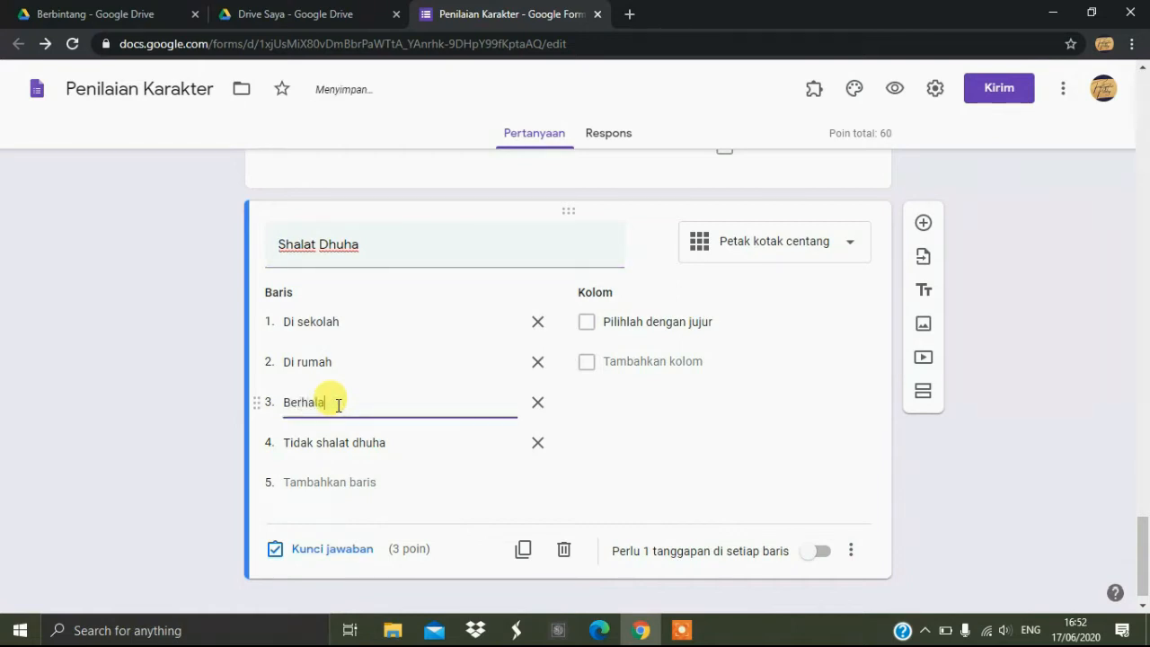
pyautogui.write('ngan')
pyautogui.click(853, 539)
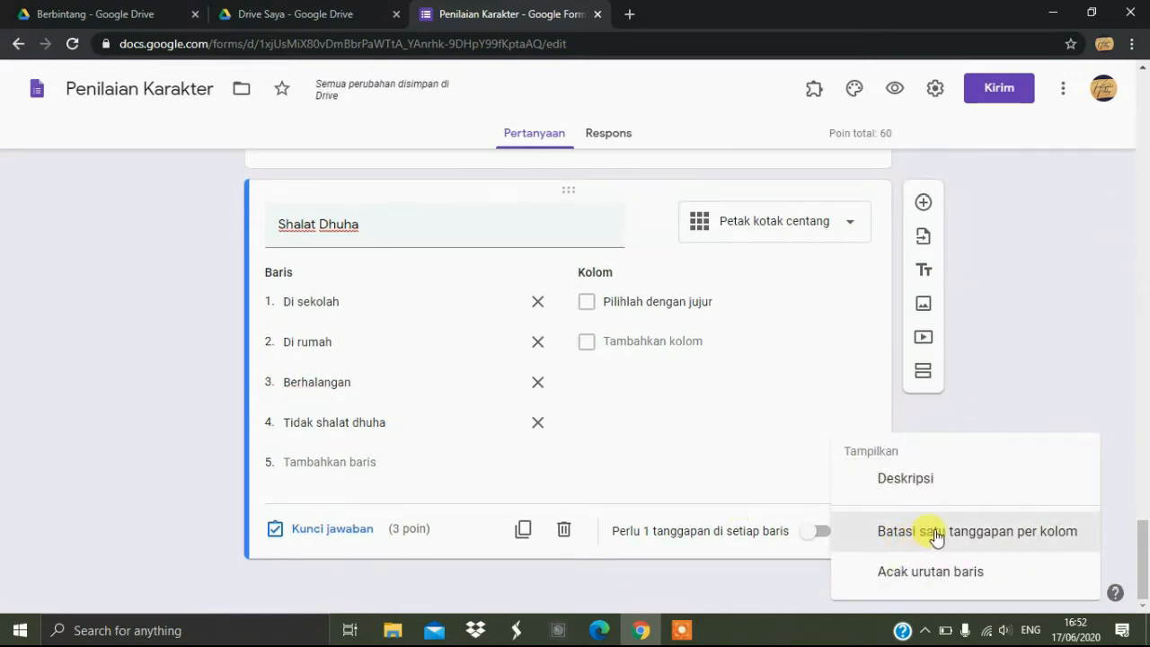
pyautogui.click(936, 533)
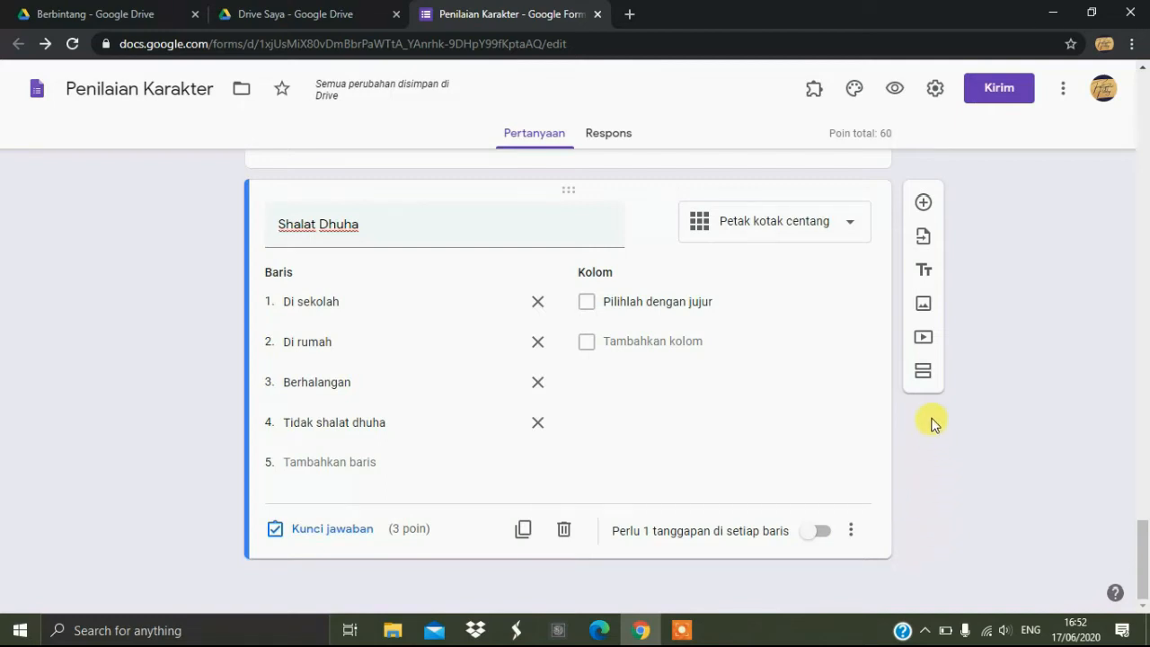
# Add a new section after the Shalat Dhuha question and title it "TADARUS/ MENGAJI".
pyautogui.click(922, 370)
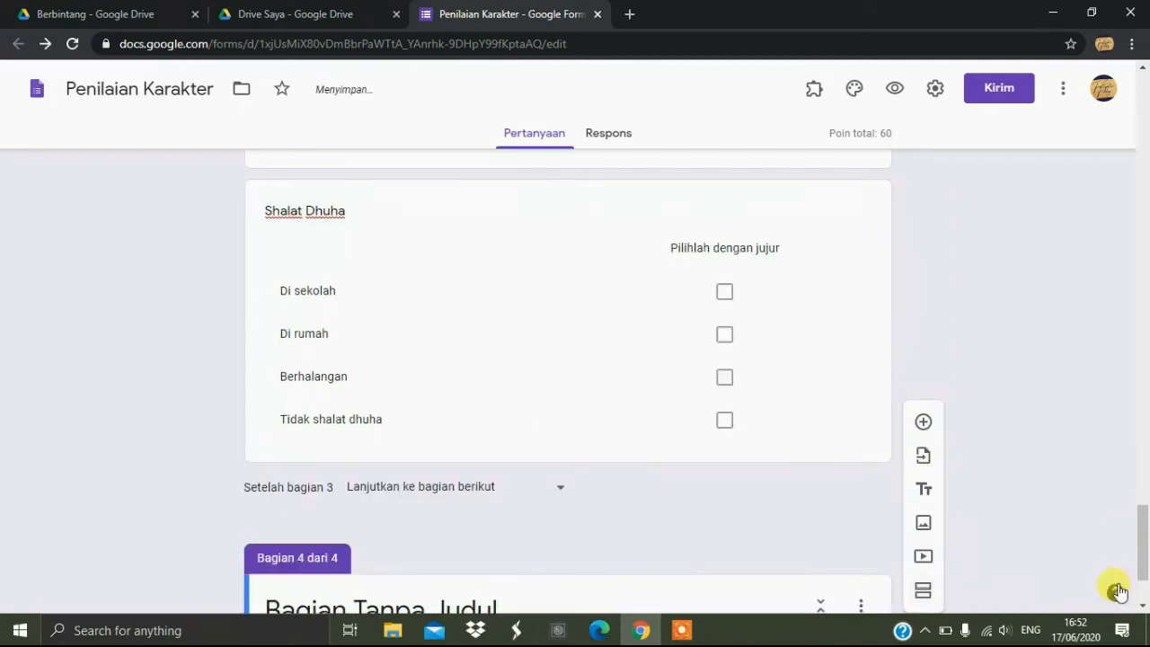
pyautogui.moveTo(1142, 539); pyautogui.dragTo(1145, 595)
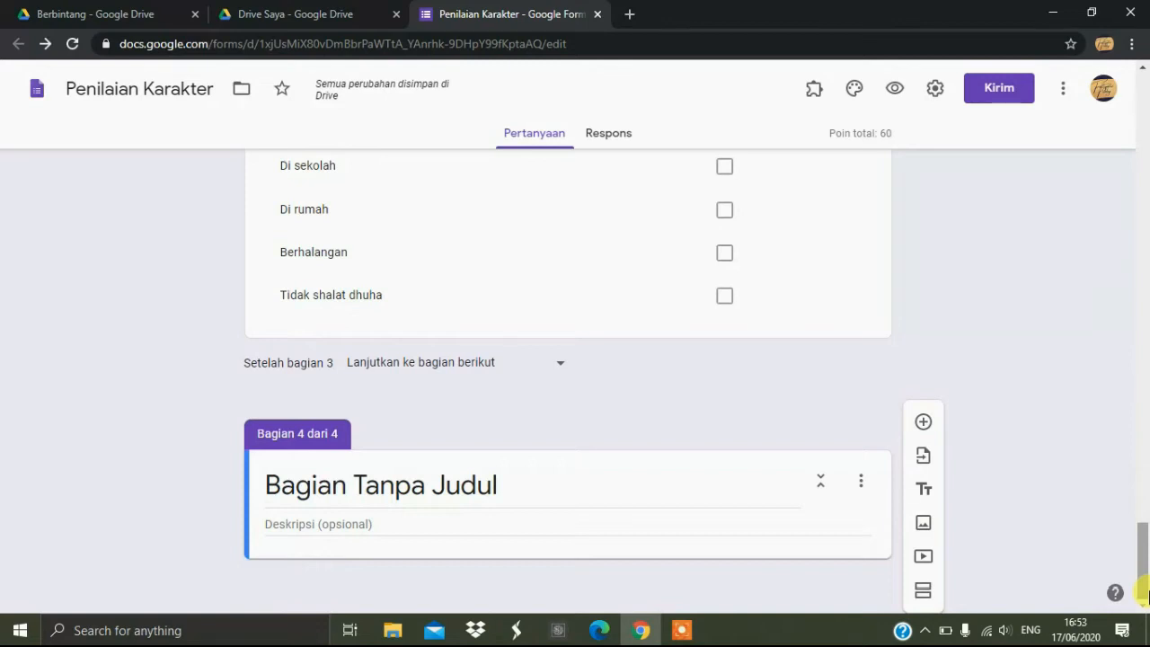
pyautogui.click(551, 486)
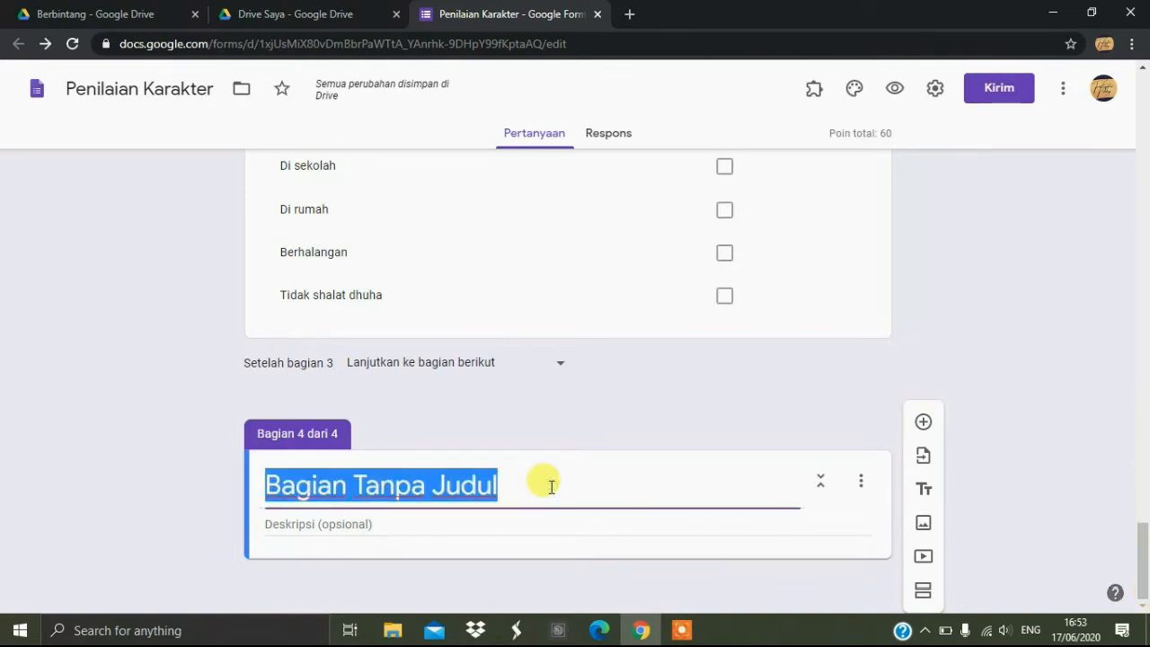
pyautogui.write('TADA')
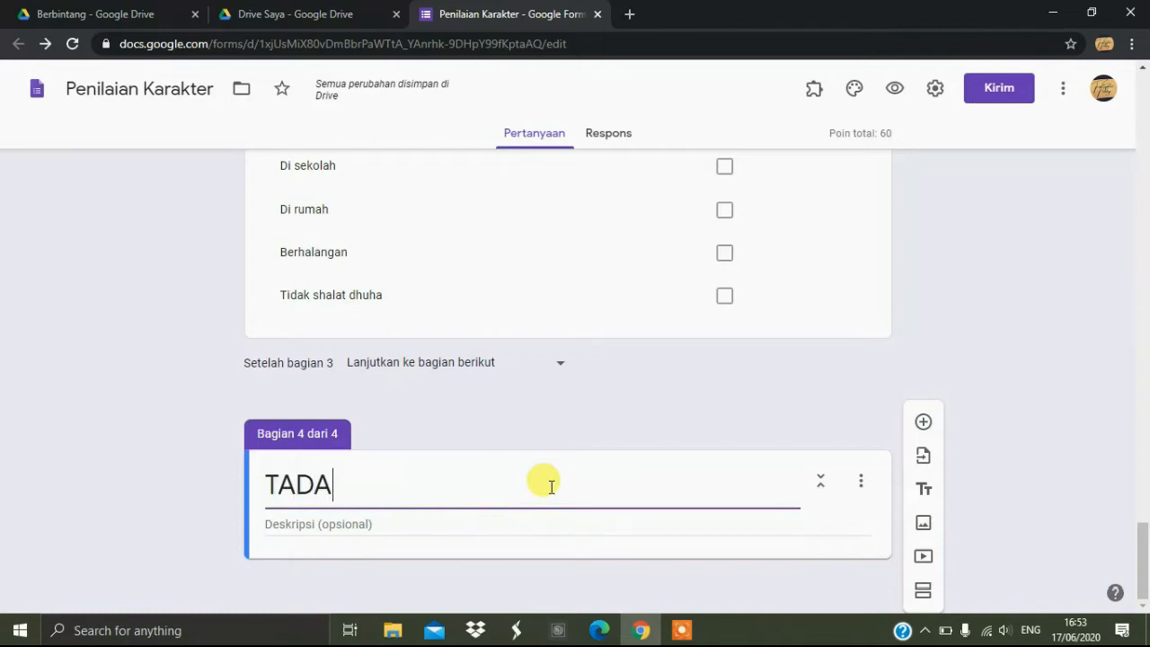
pyautogui.write('RUS/')
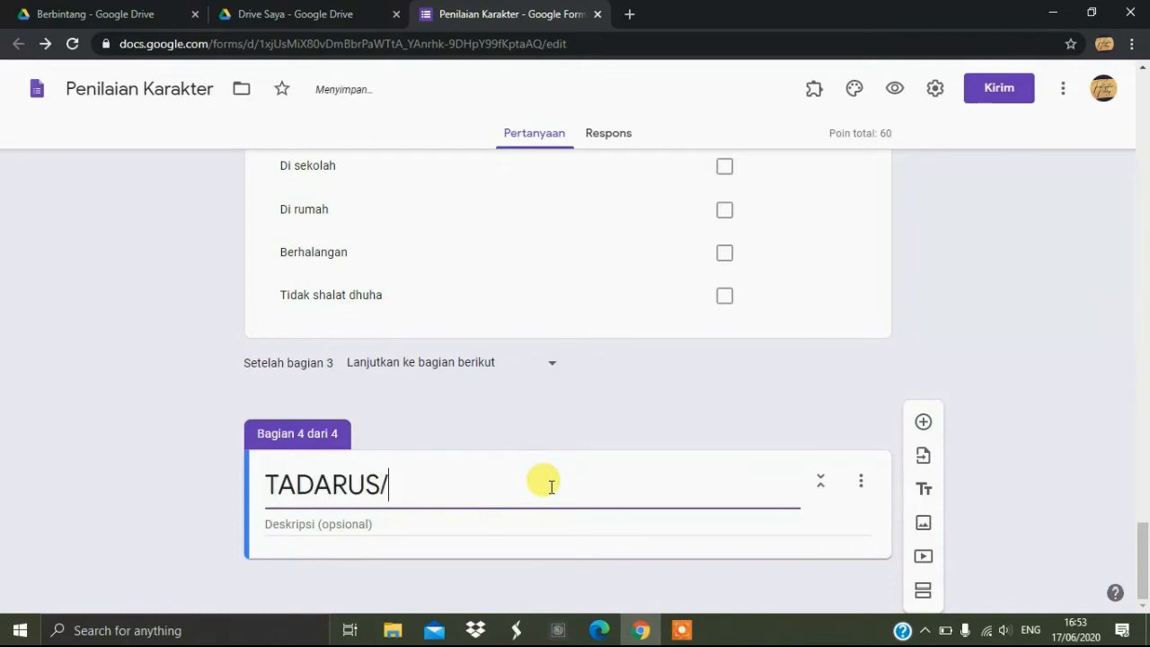
pyautogui.write(' MENGAJ')
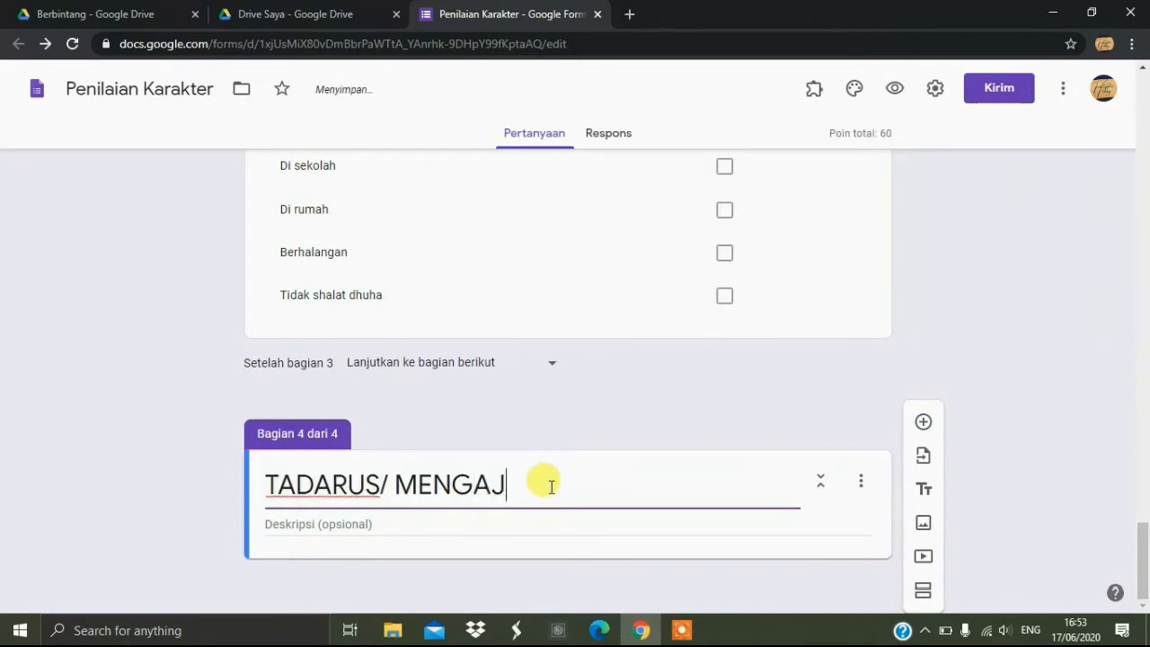
pyautogui.write('I')
# Enter "Isilah dengan jujur" as the description of the TADARUS/ MENGAJI section.
pyautogui.click(419, 524)
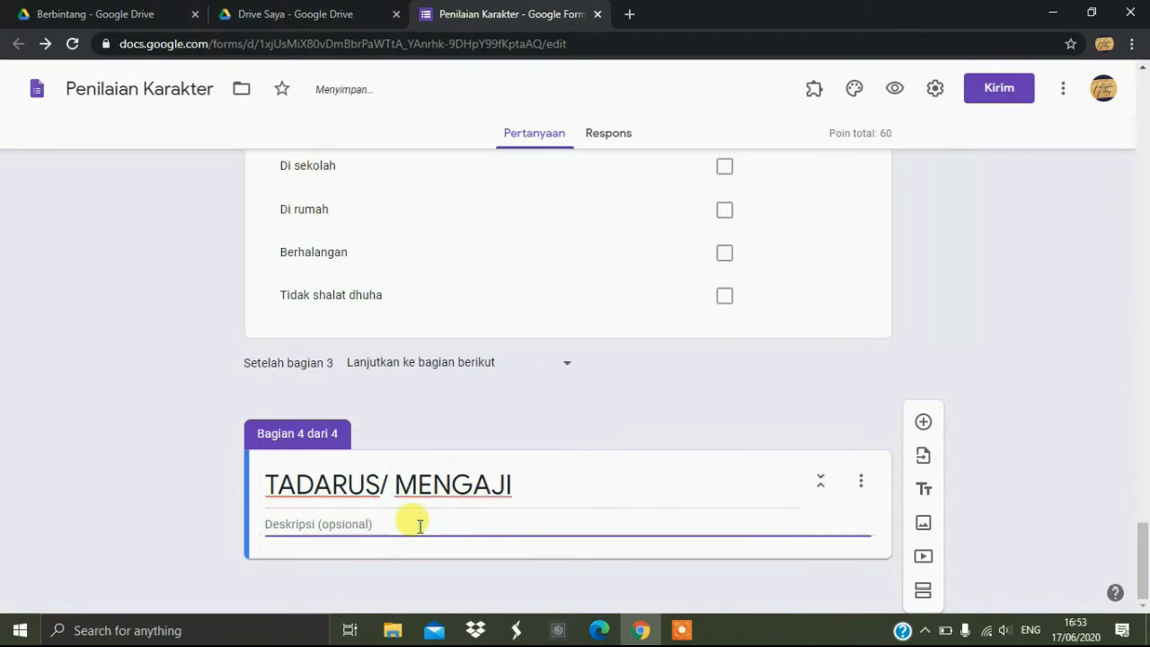
pyautogui.write('Isilah ')
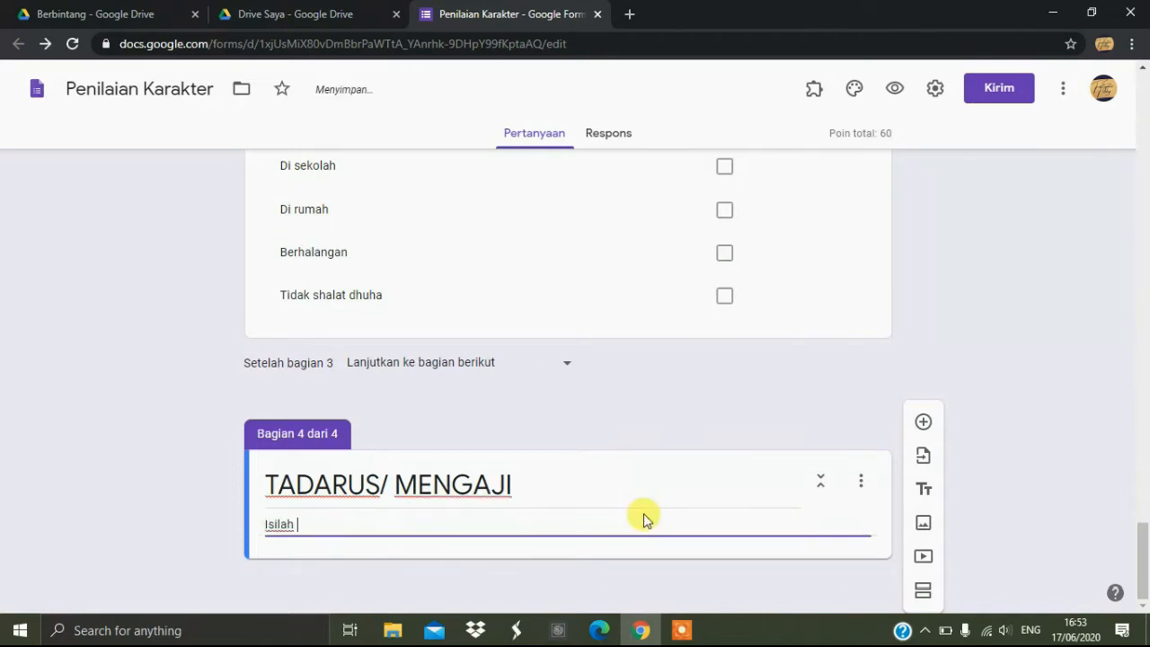
pyautogui.write('dengan jujur')
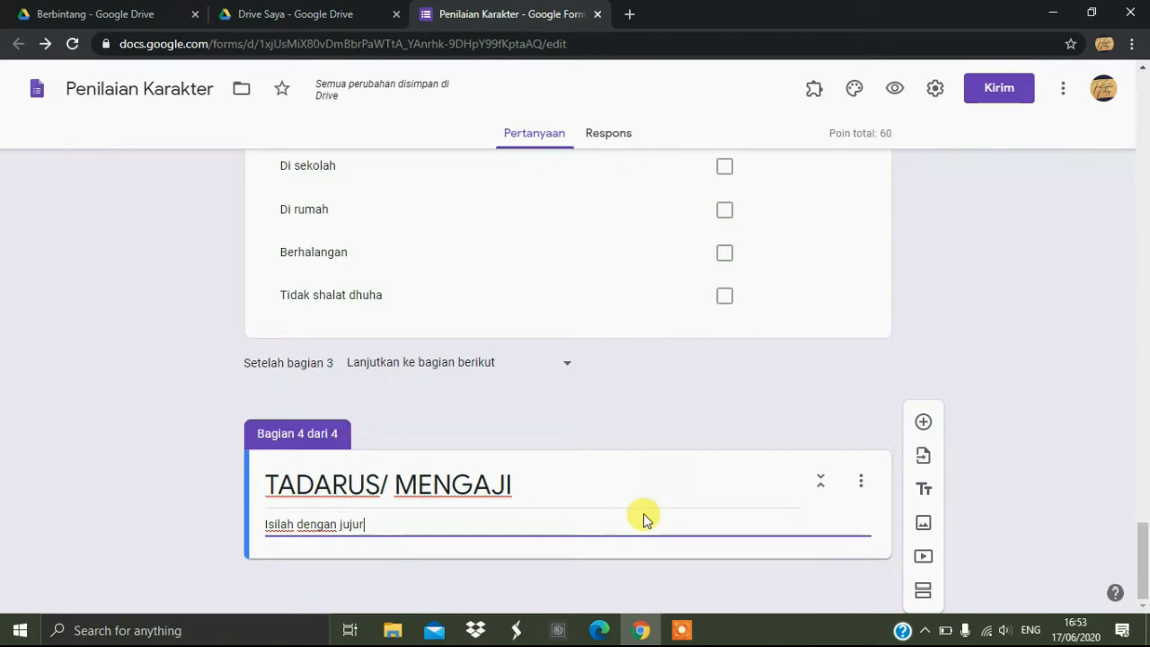
# Add a question "Apakah ananda sudah mengaji hari ini?" to the TADARUS/ MENGAJI section and set its type to Petak kotak centang.
pyautogui.click(923, 422)
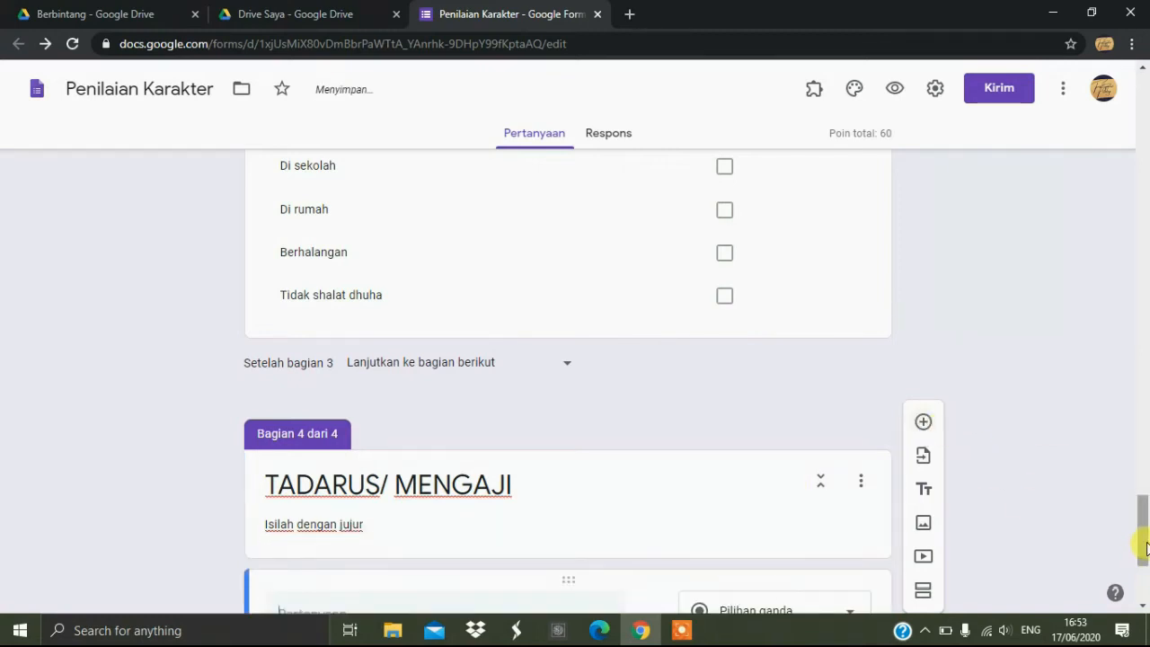
pyautogui.scroll(-3, 1141, 549)
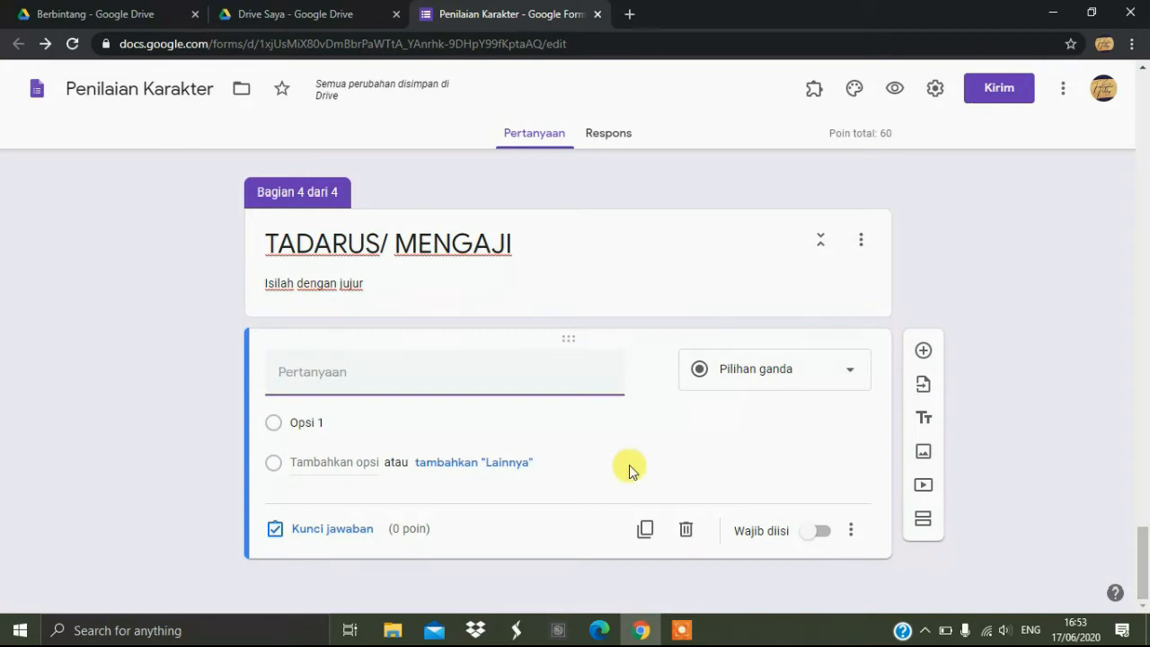
pyautogui.write('Apaka')
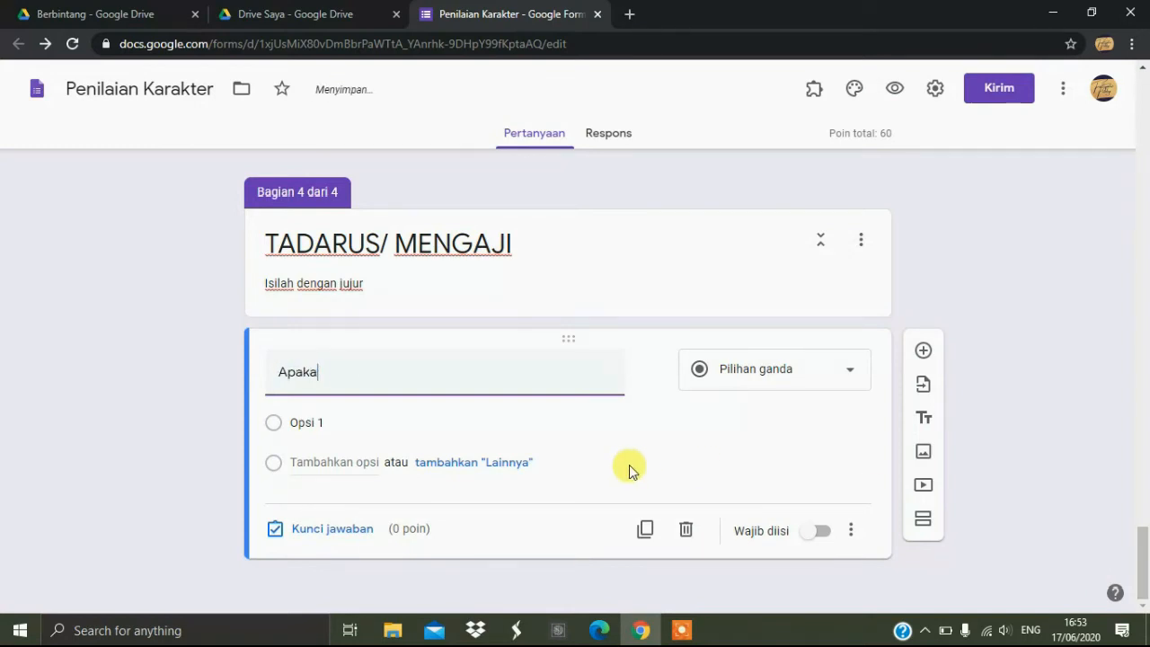
pyautogui.write('h ananda suda')
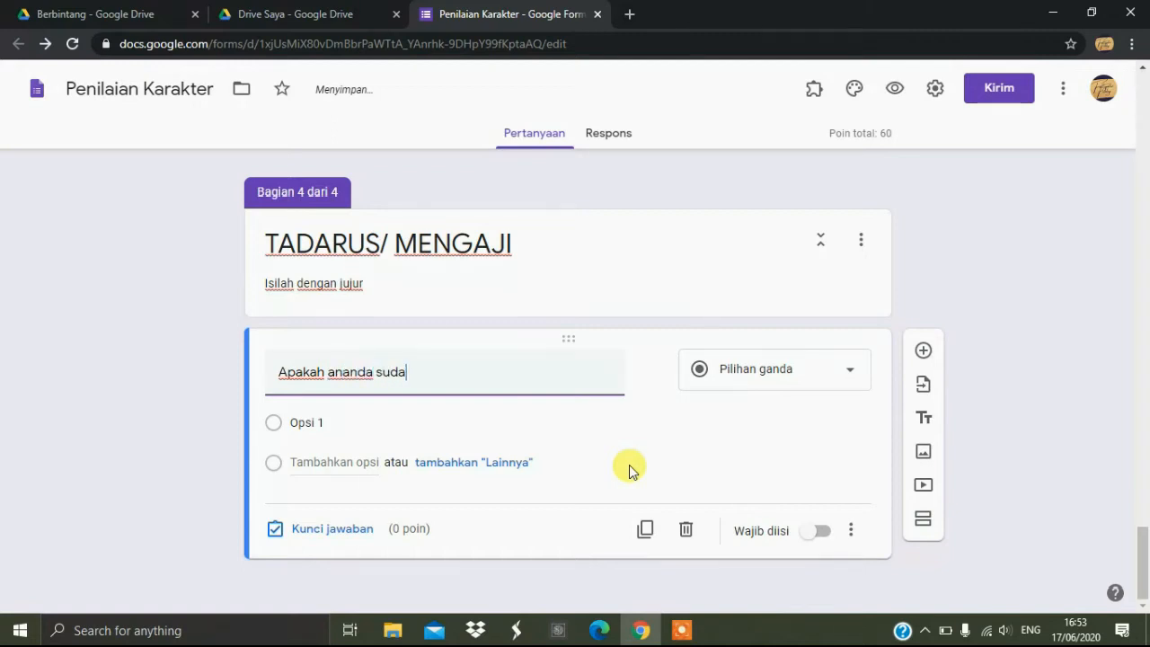
pyautogui.write('h mengaj')
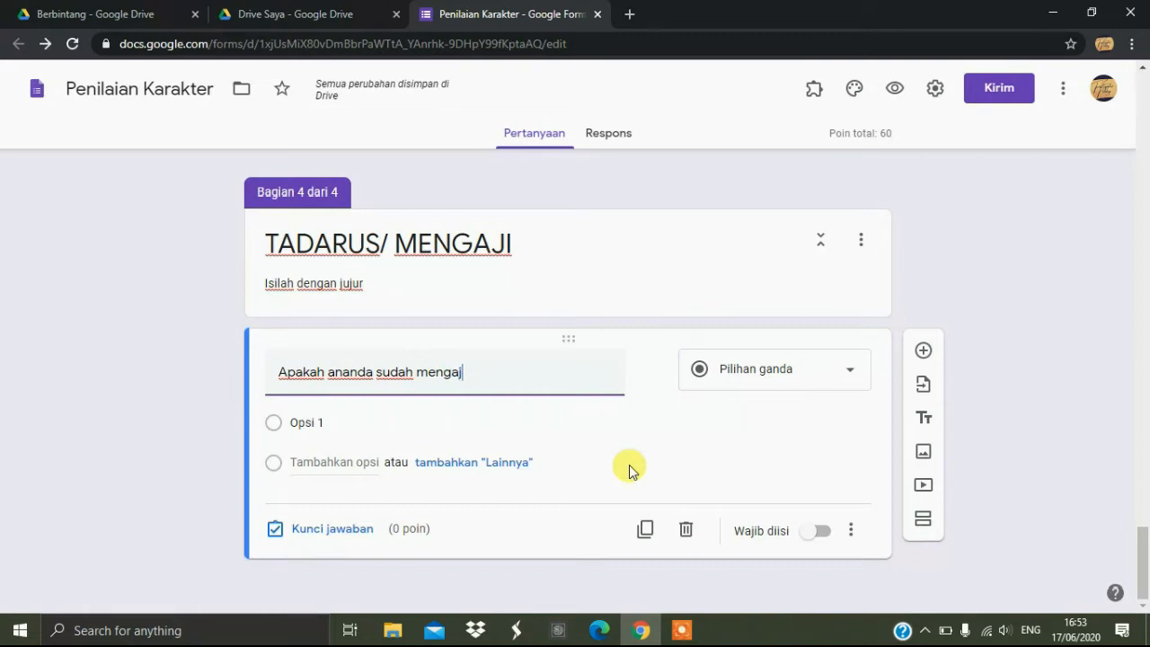
pyautogui.write('i hari ini?')
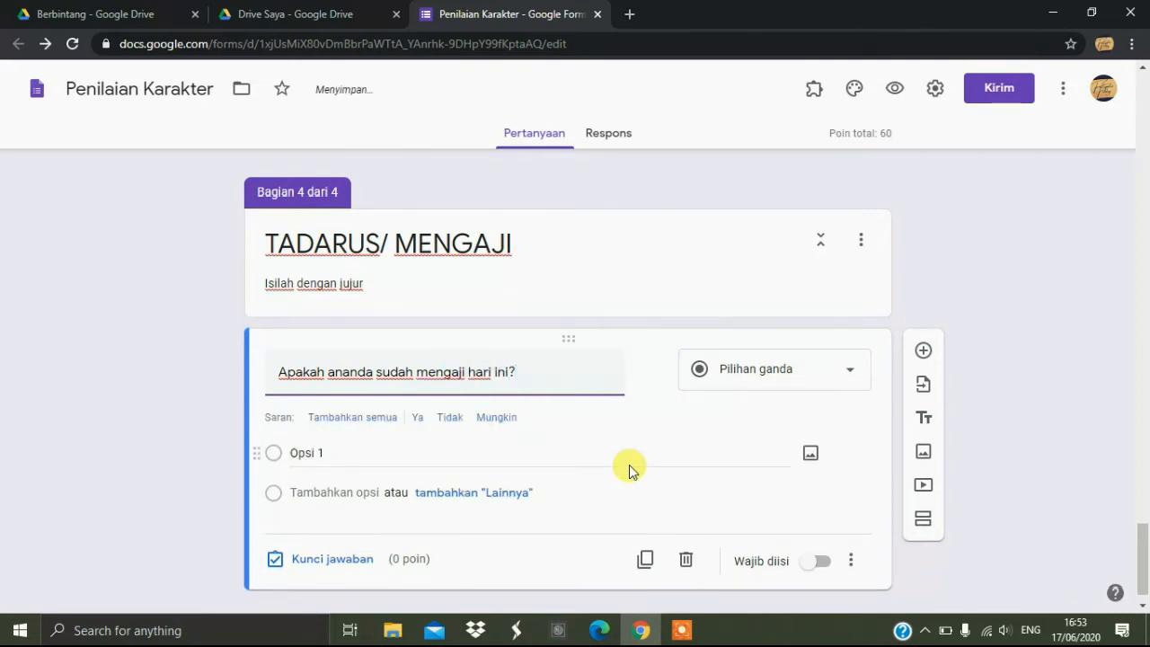
pyautogui.click(786, 369)
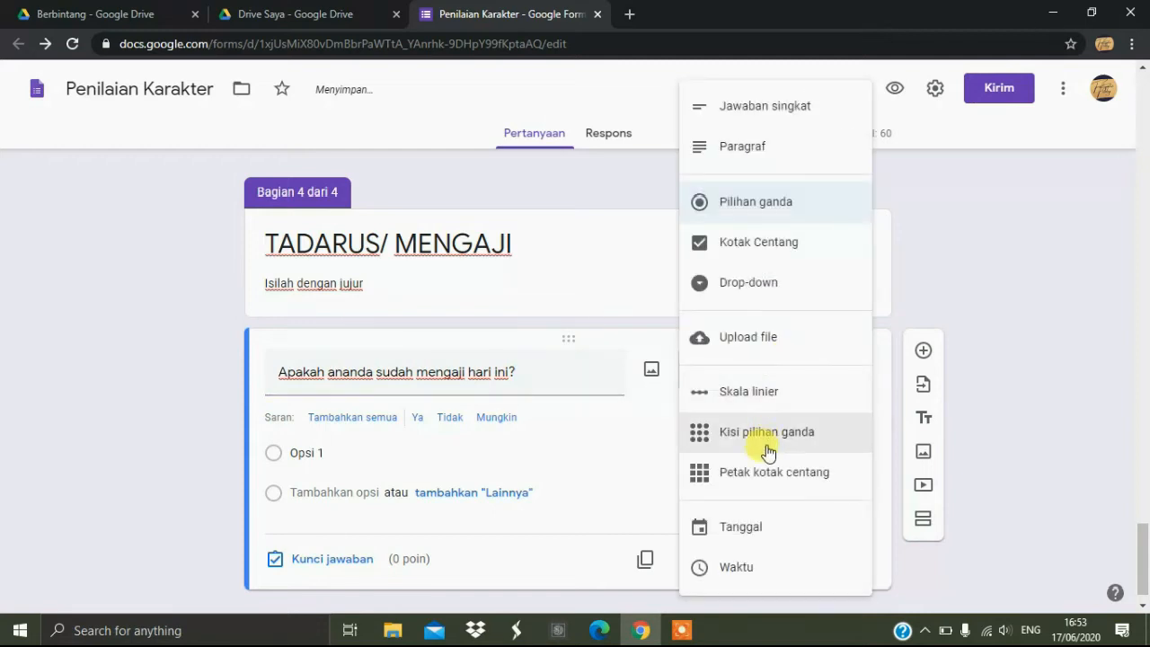
pyautogui.click(763, 476)
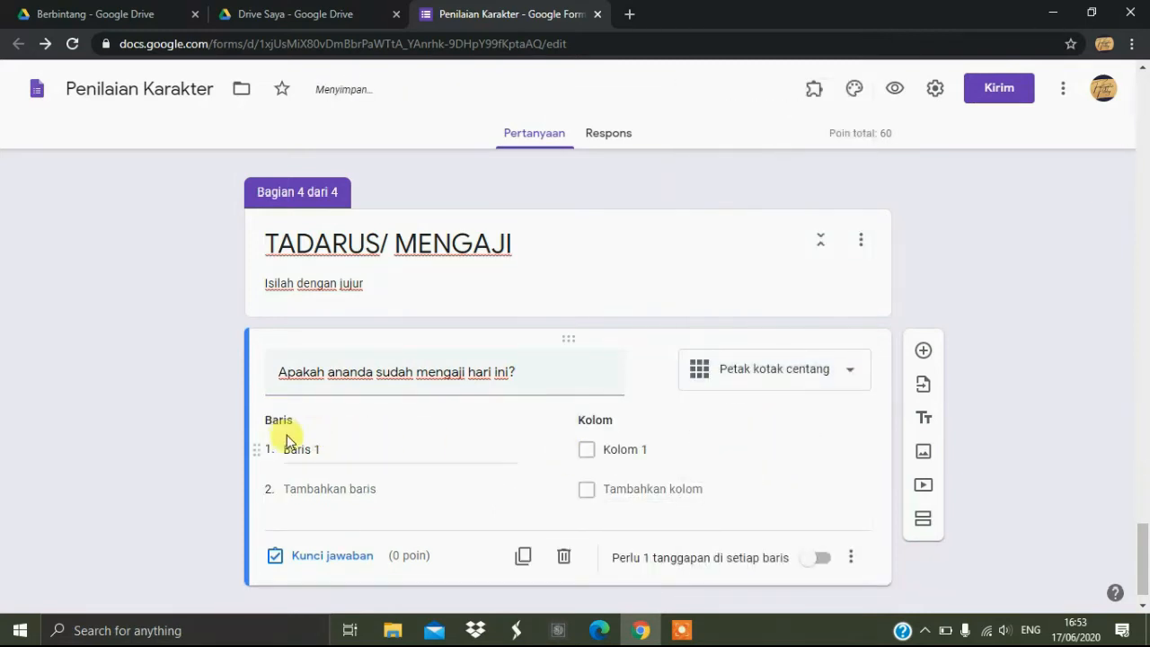
# Name the first row of the mengaji question "Iya, Saya sudah mengaji" and add a second row "Tidak, saya belum mengaji".
pyautogui.click(341, 446)
pyautogui.write('I')
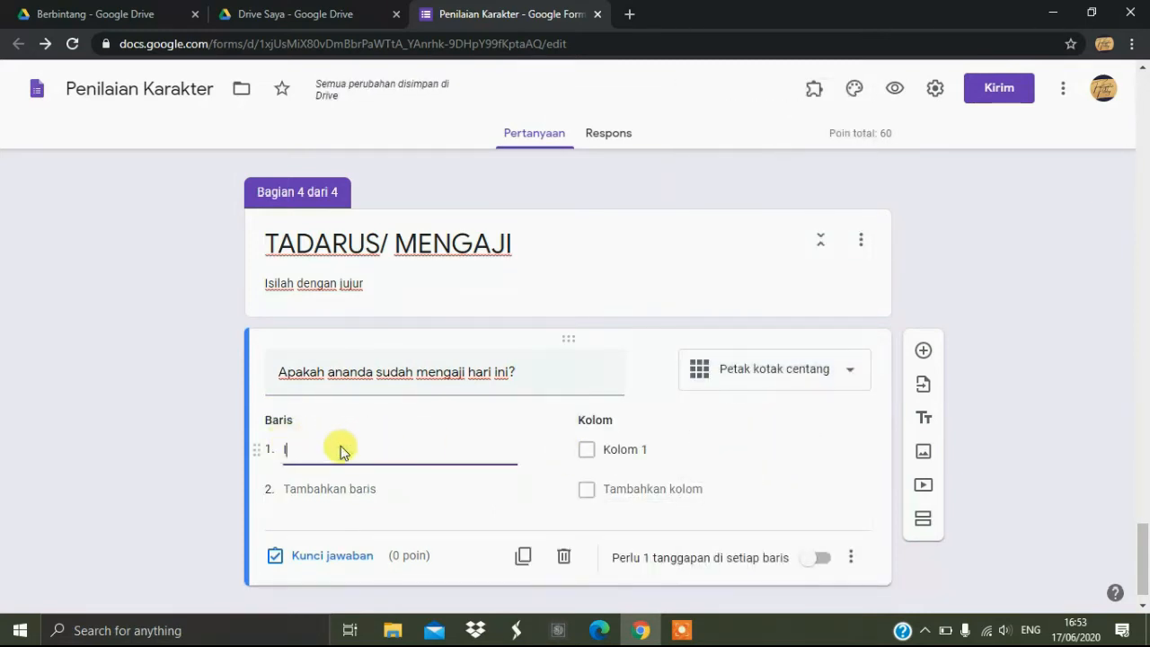
pyautogui.write('ya, Saya')
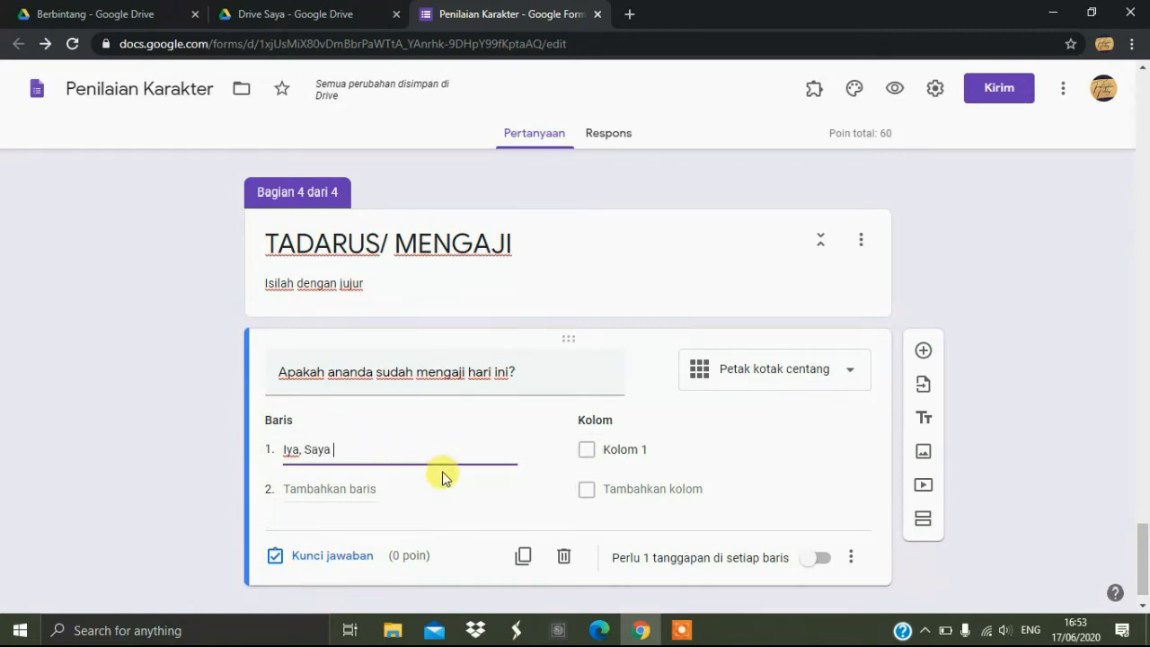
pyautogui.write('mengaji')
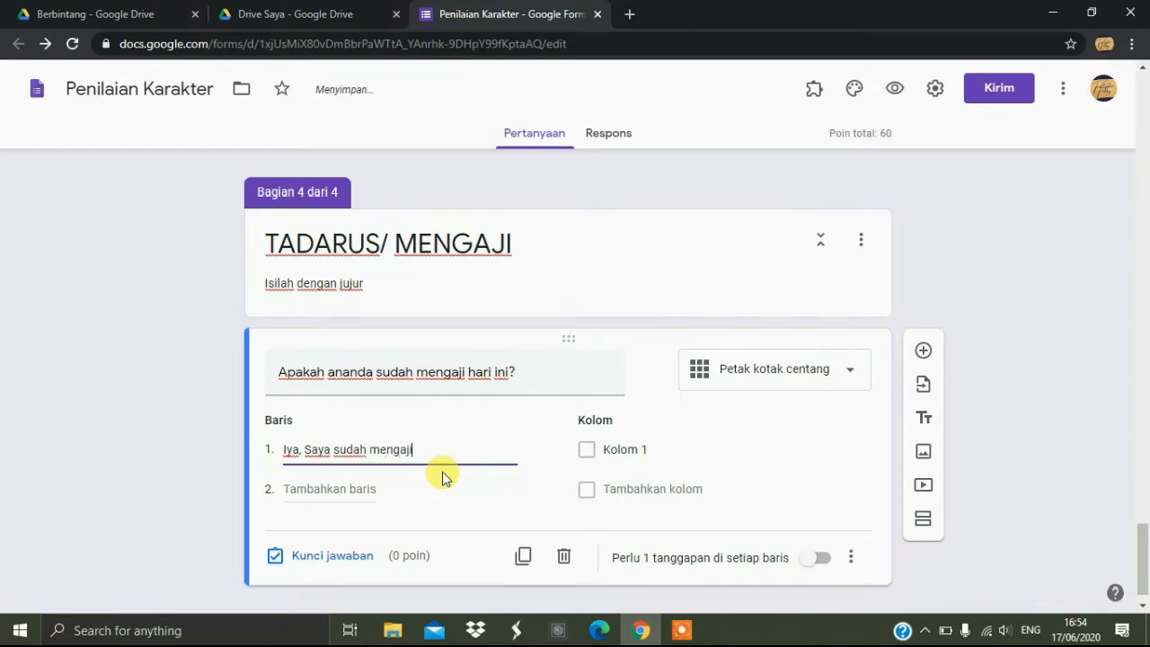
pyautogui.click(360, 488)
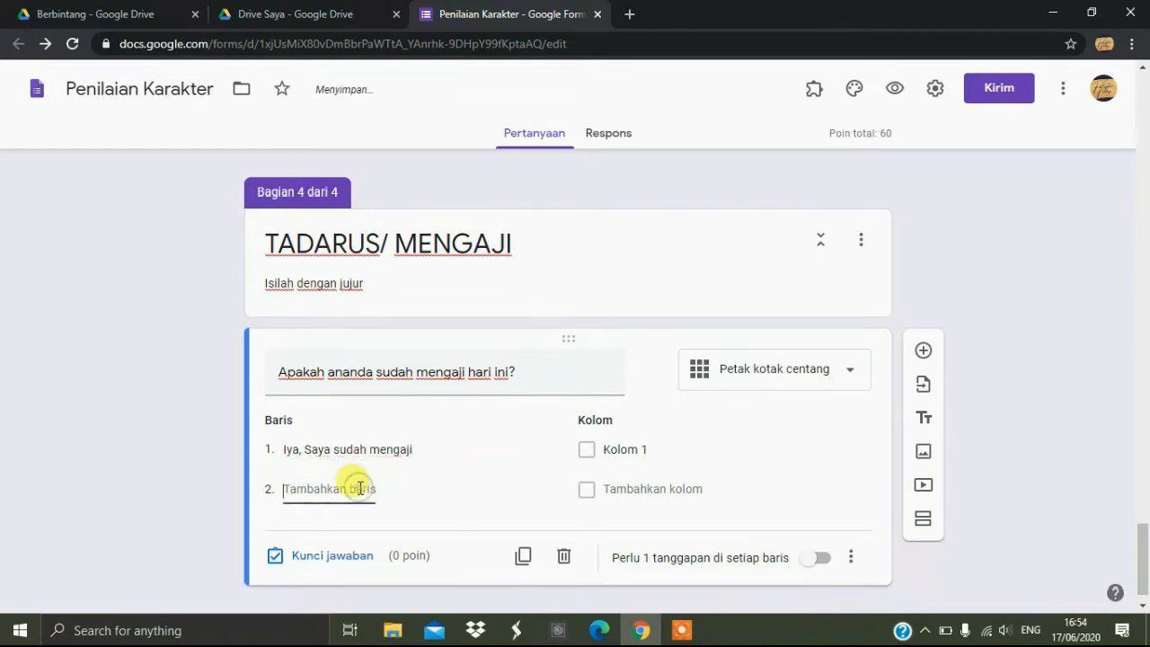
pyautogui.write('Tidak')
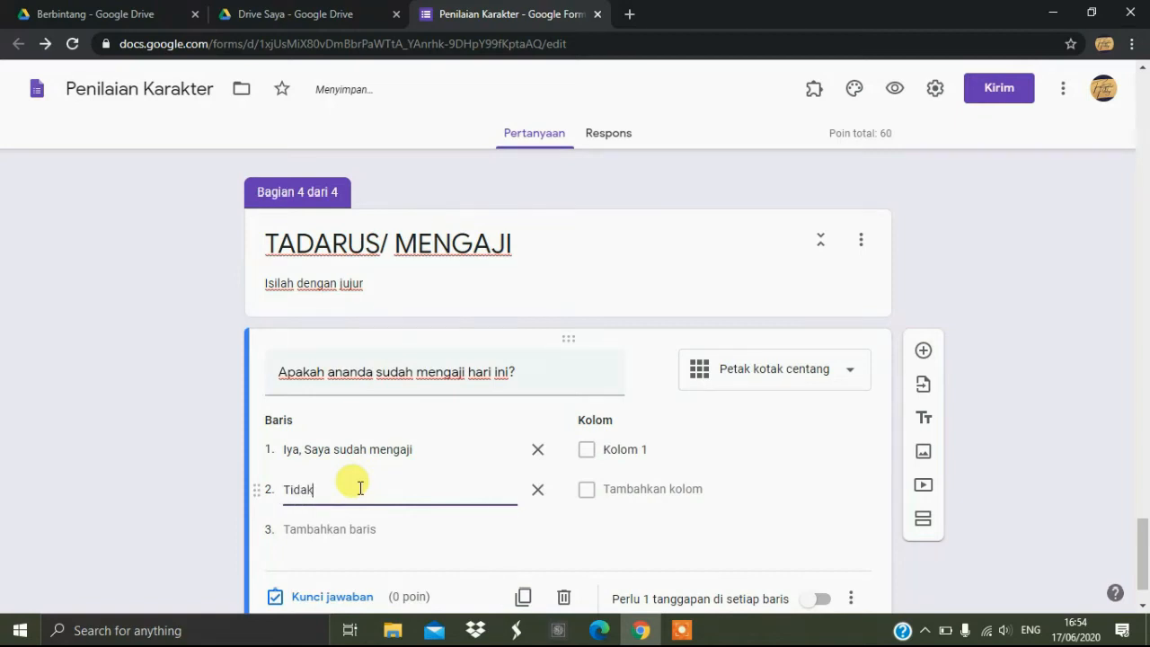
pyautogui.write(', sa')
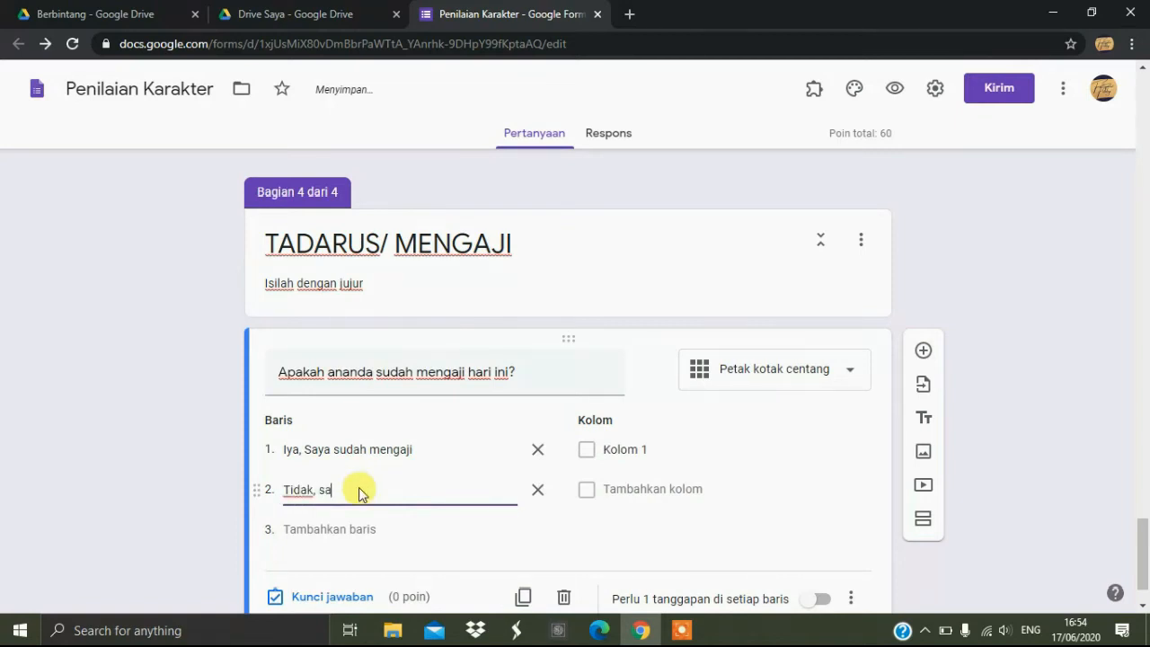
pyautogui.write('ya belum')
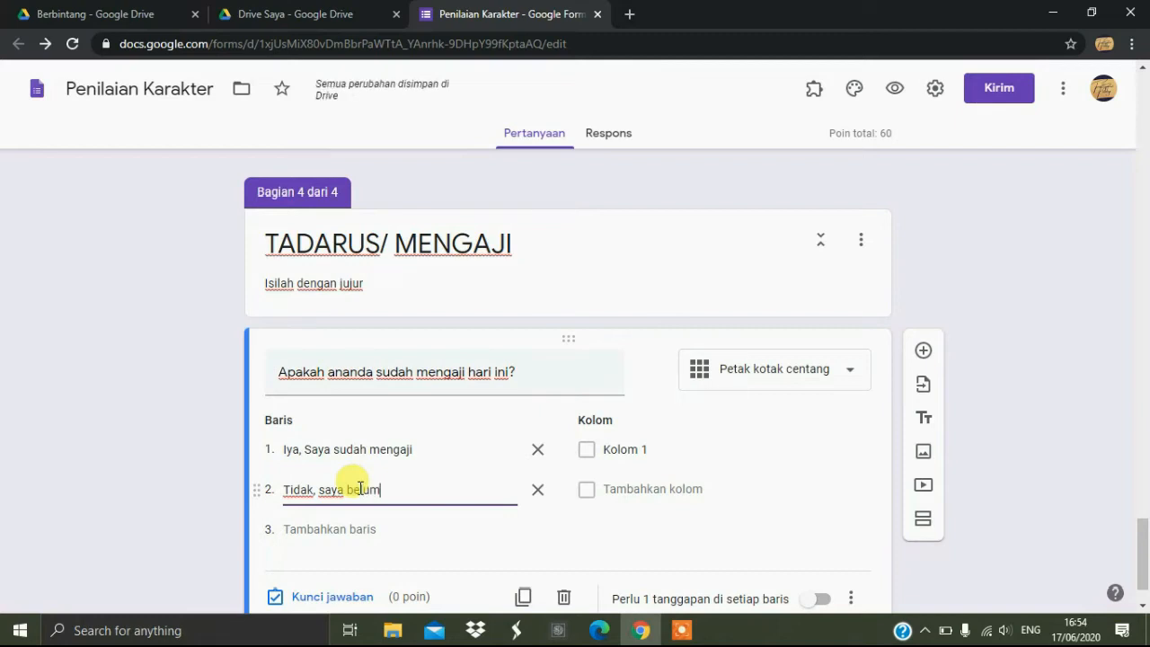
pyautogui.write(' mengaji')
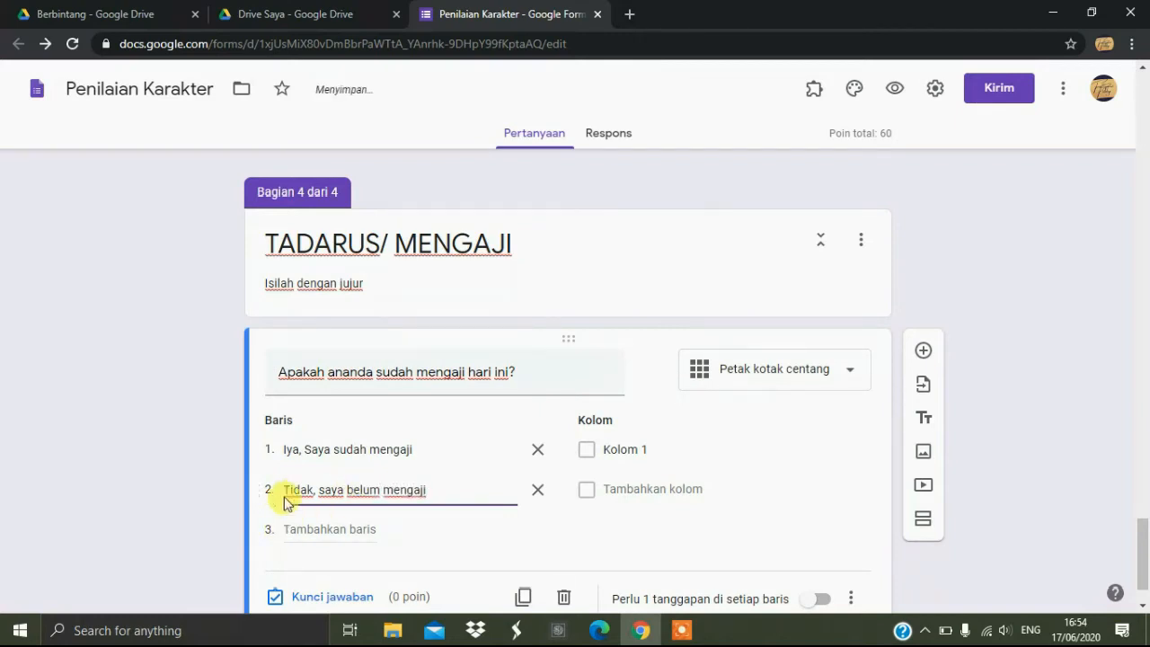
# Correct the capitalization in the first row so that it reads "Iya, saya sudah mengaji".
pyautogui.click(311, 448)
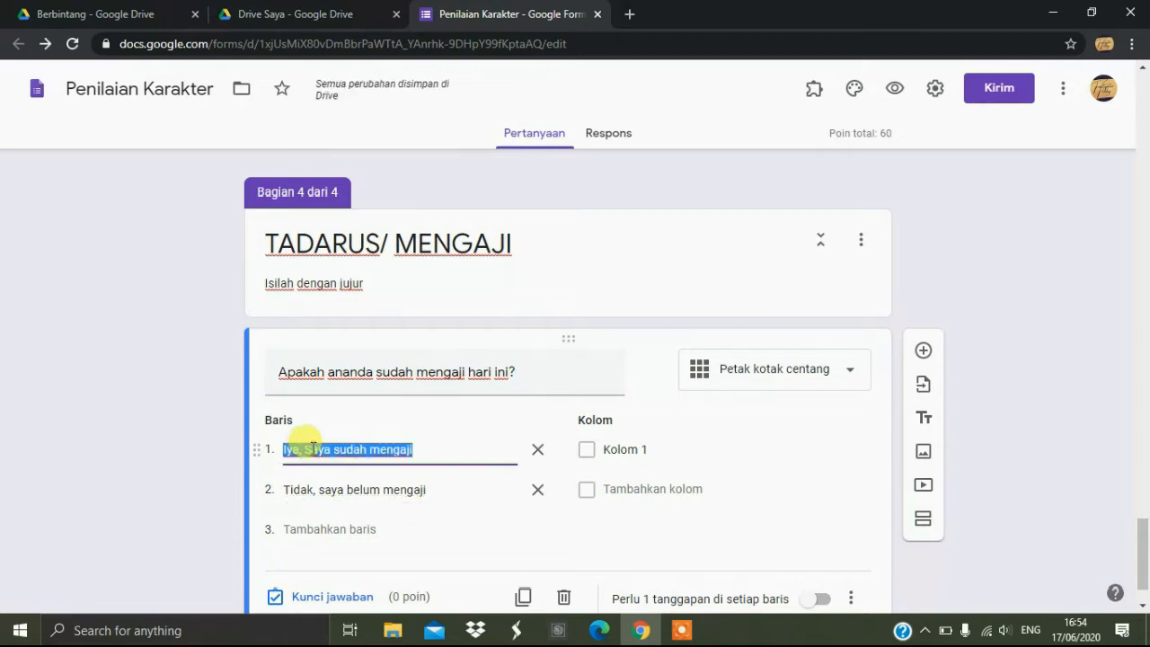
pyautogui.click(311, 448)
pyautogui.press('BackSpace')
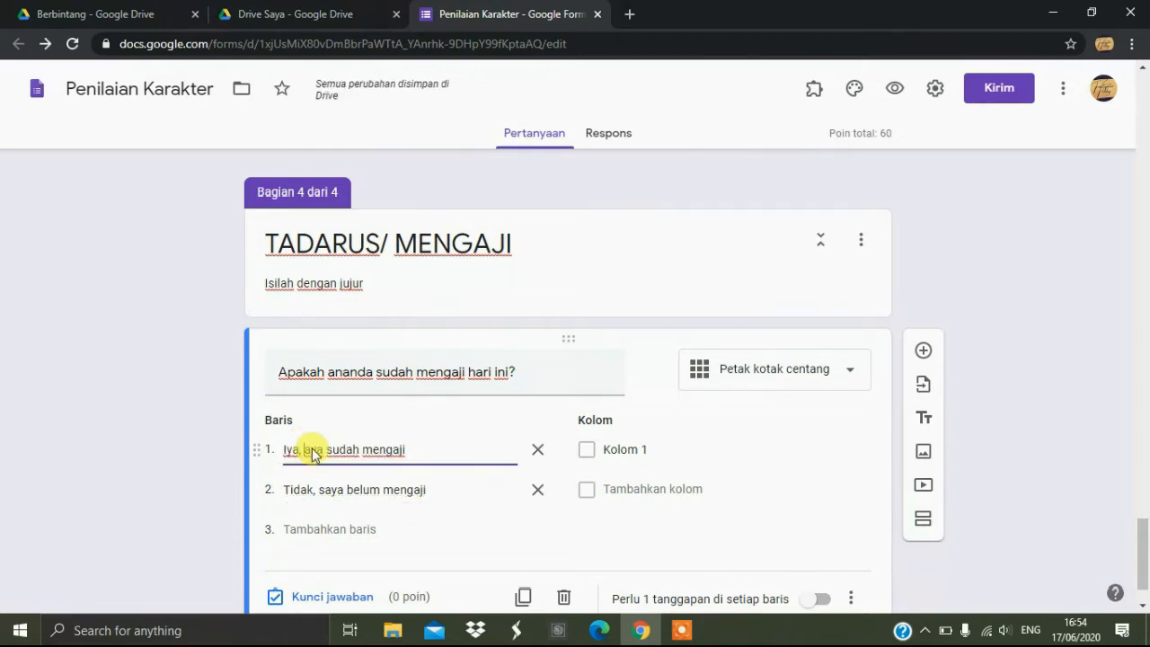
pyautogui.write('s')
# Add "Berhalangan" as the third row and name the question's column "Pilihlah dengan jujur".
pyautogui.click(329, 530)
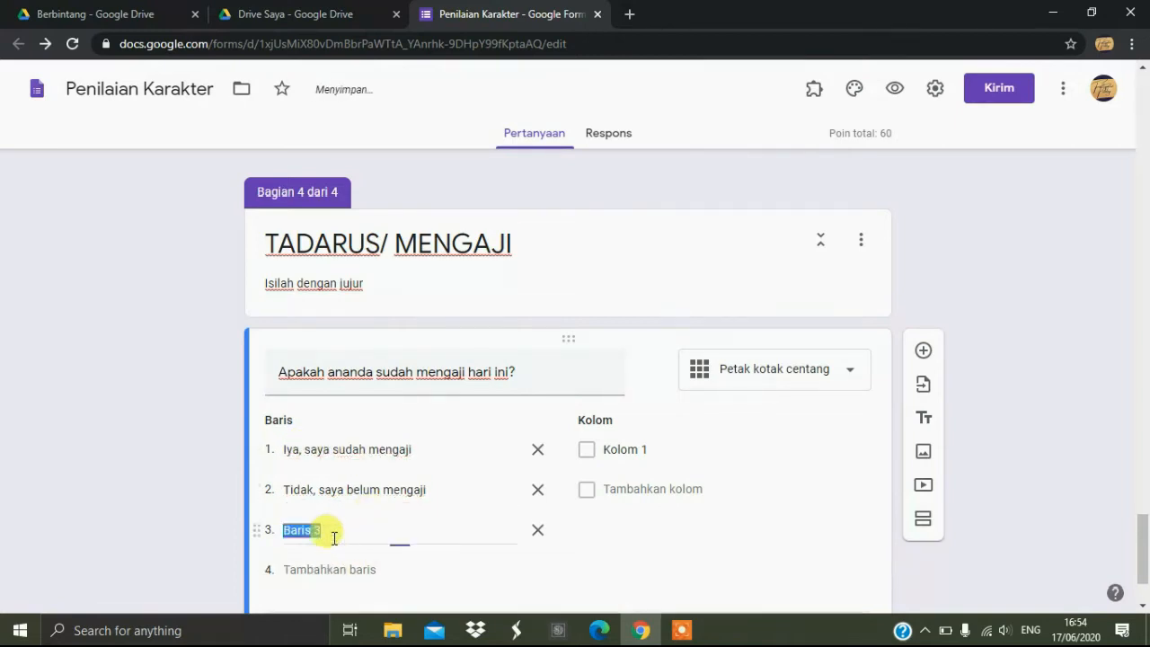
pyautogui.write('Ber')
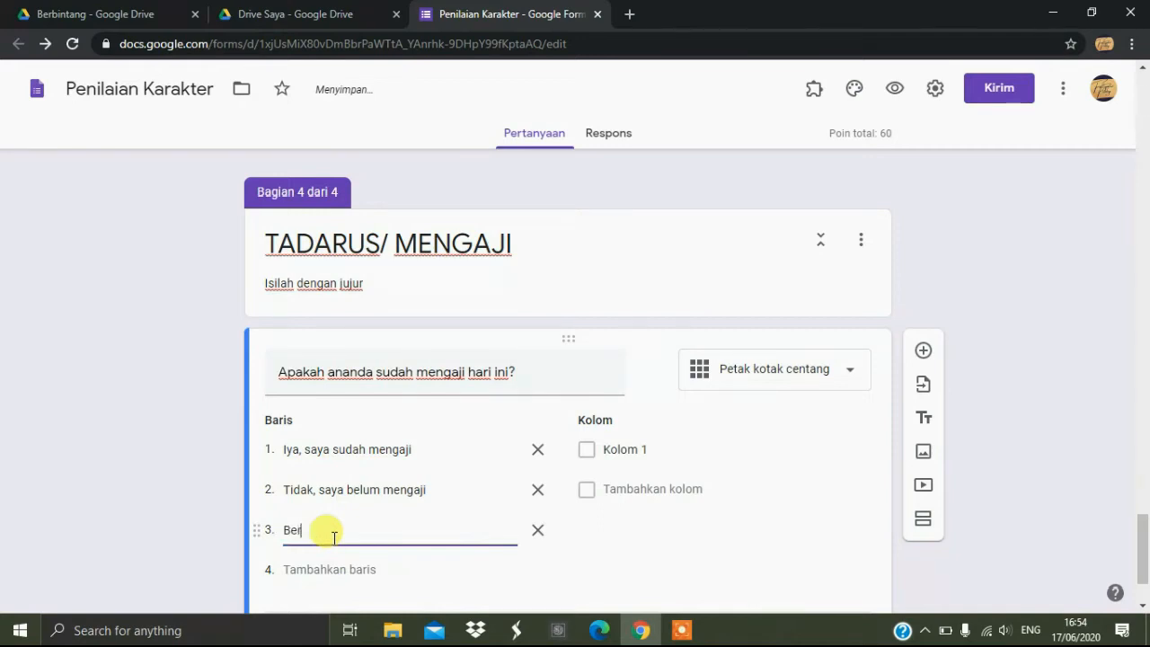
pyautogui.write('halanga')
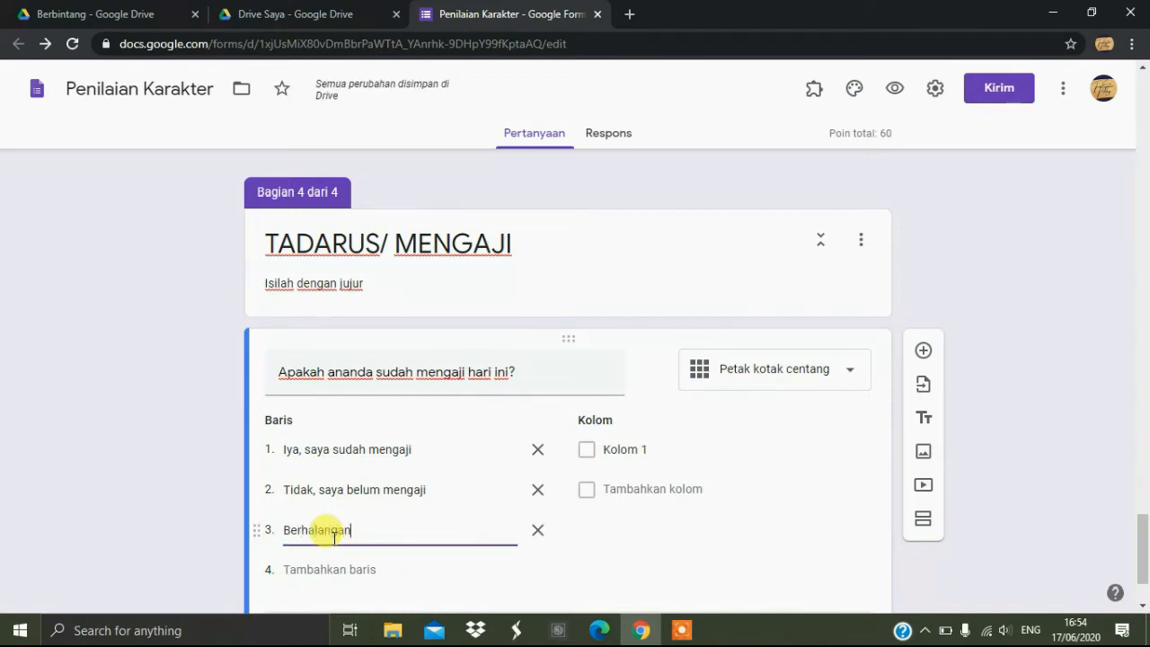
pyautogui.write('n')
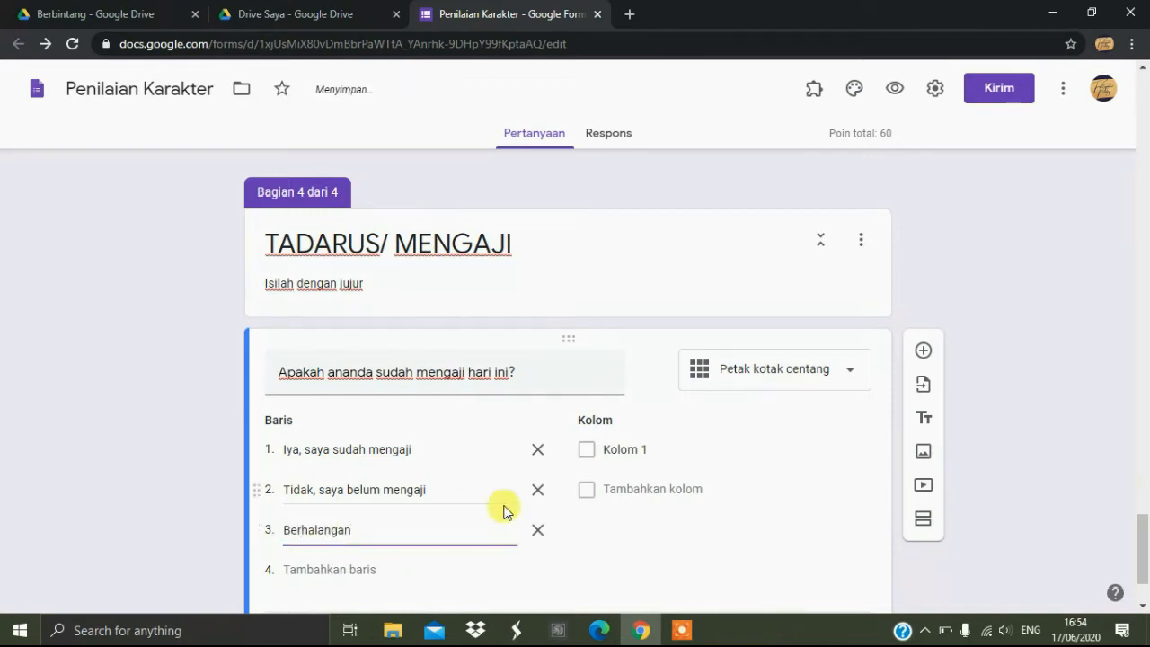
pyautogui.click(654, 449)
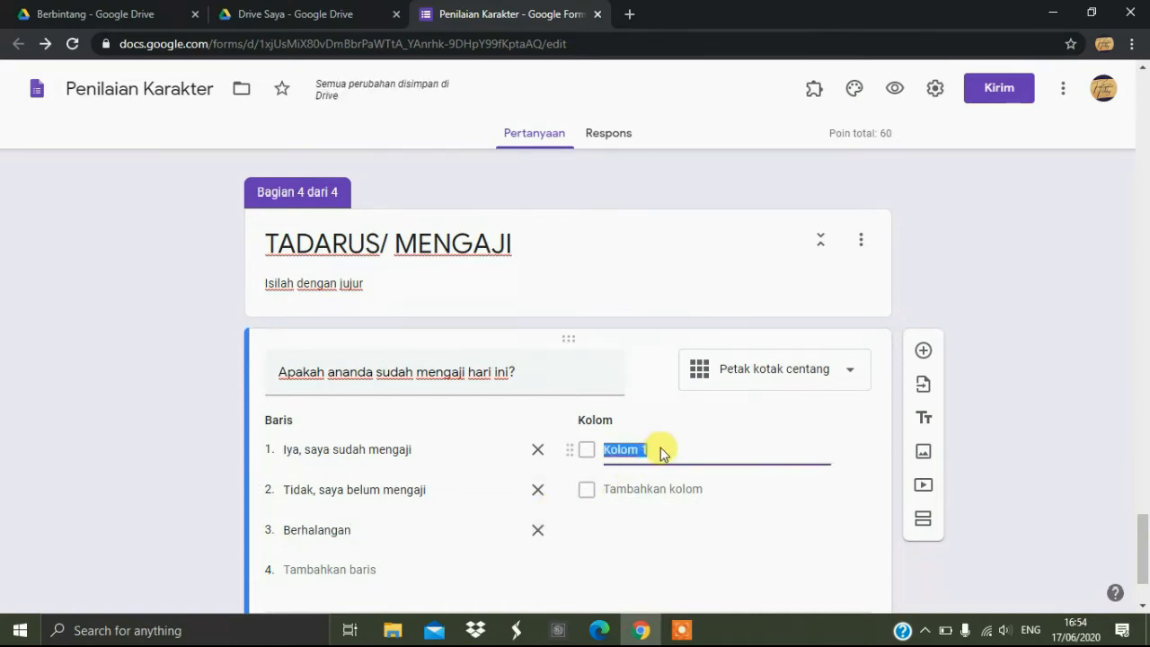
pyautogui.write('Pilihlah ')
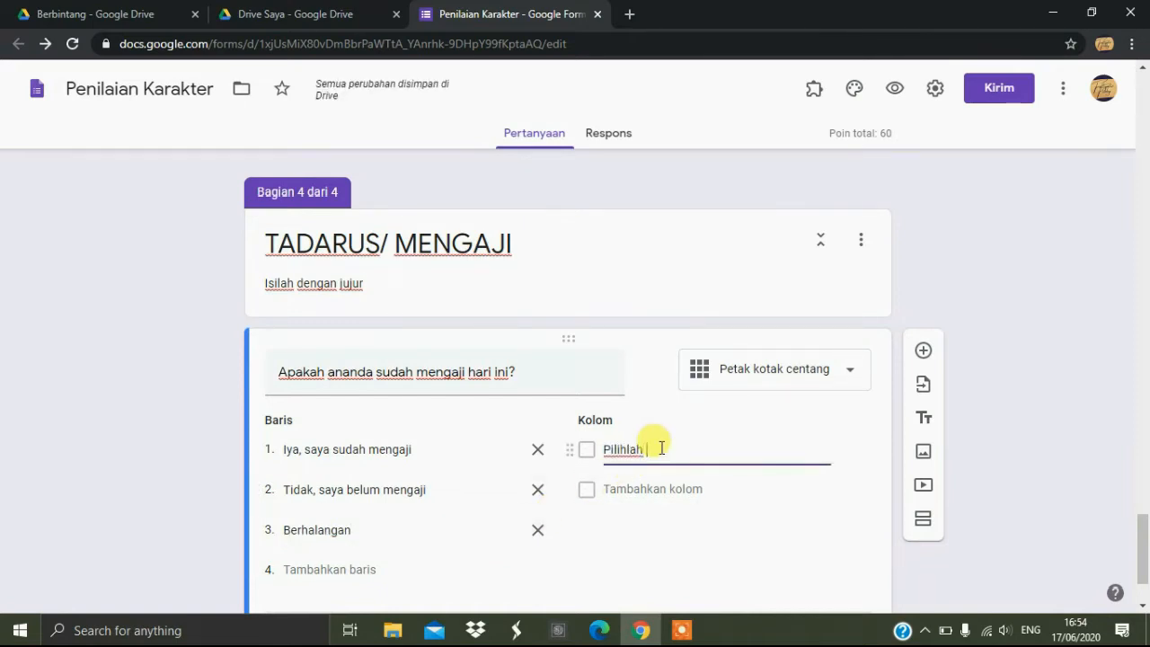
pyautogui.write('dengan jujur')
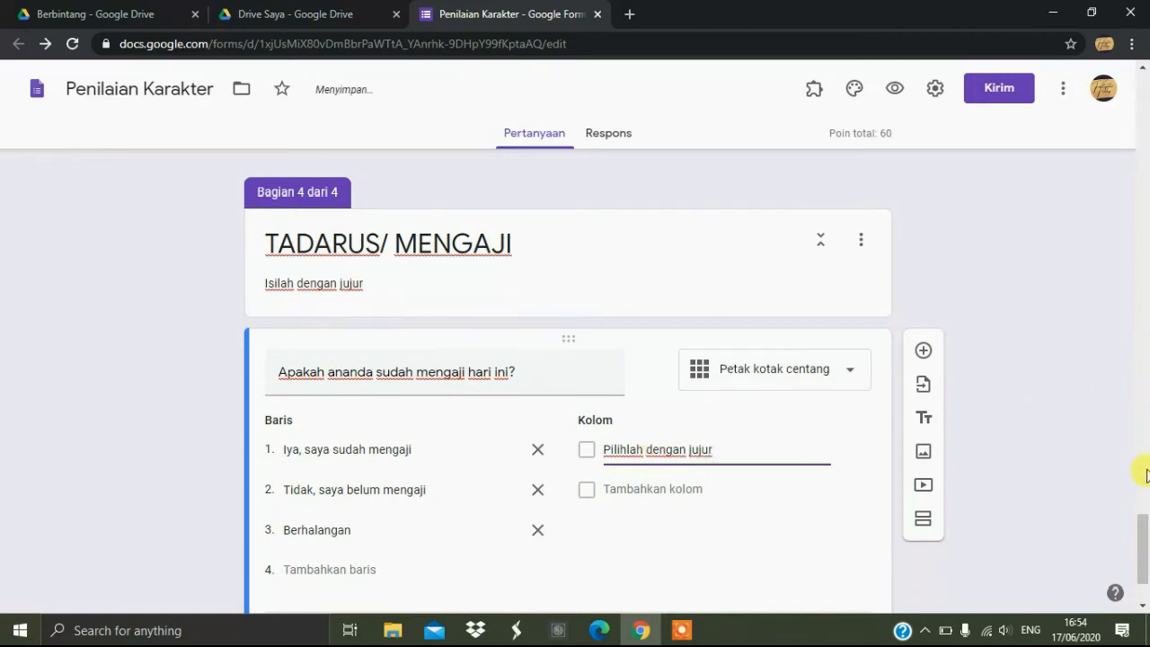
# Open the answer key of the mengaji question and mark the Pilihlah dengan jujur box as correct for all three rows.
pyautogui.scroll(-2, 1141, 532)
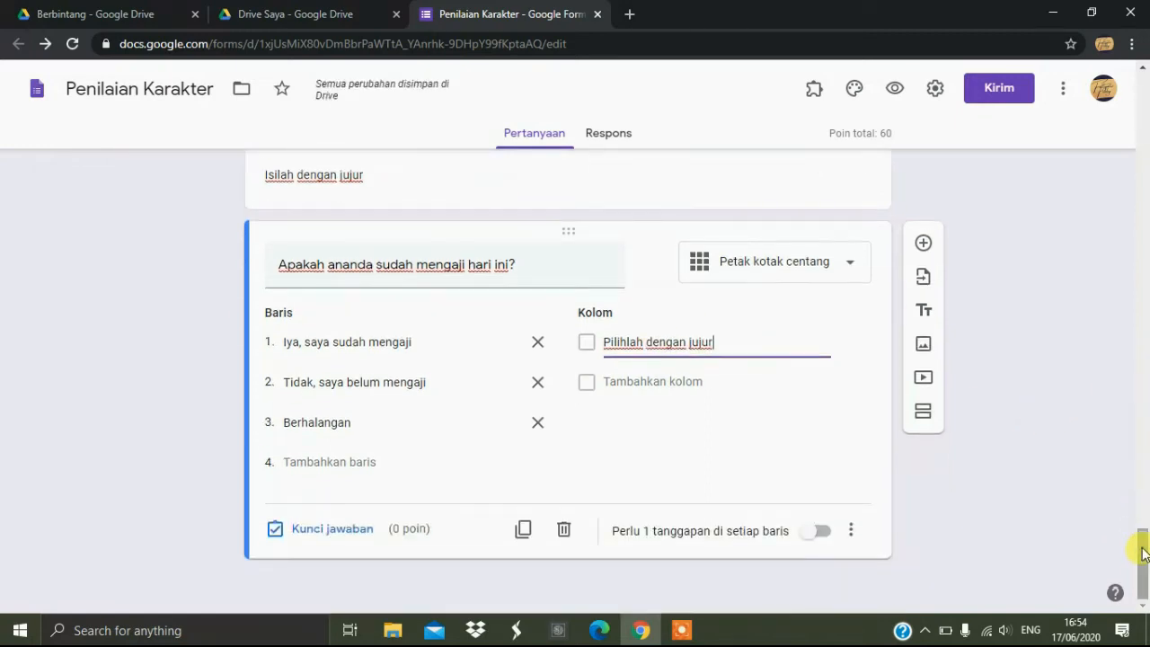
pyautogui.click(359, 532)
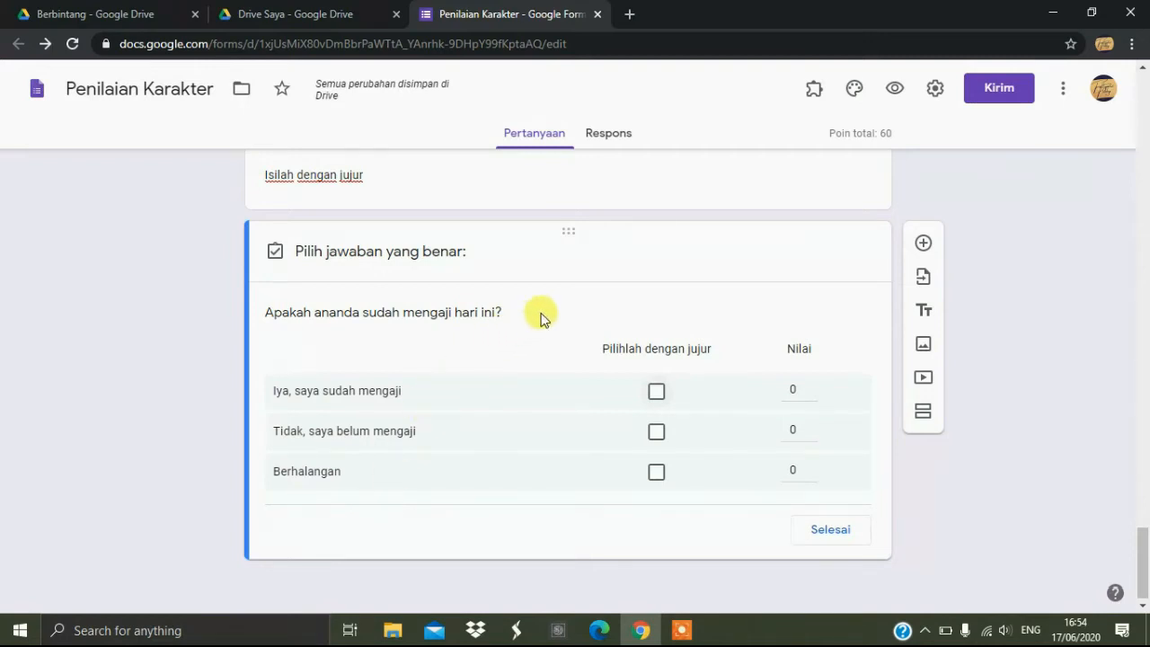
pyautogui.click(656, 392)
pyautogui.click(656, 432)
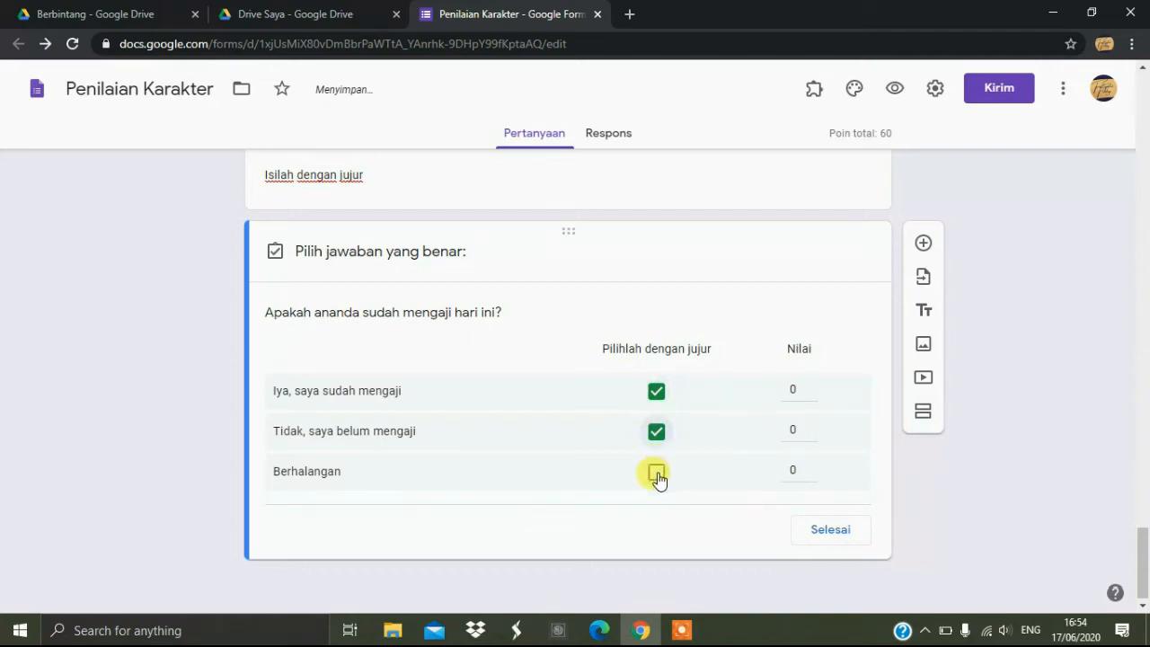
pyautogui.click(656, 473)
pyautogui.click(655, 391)
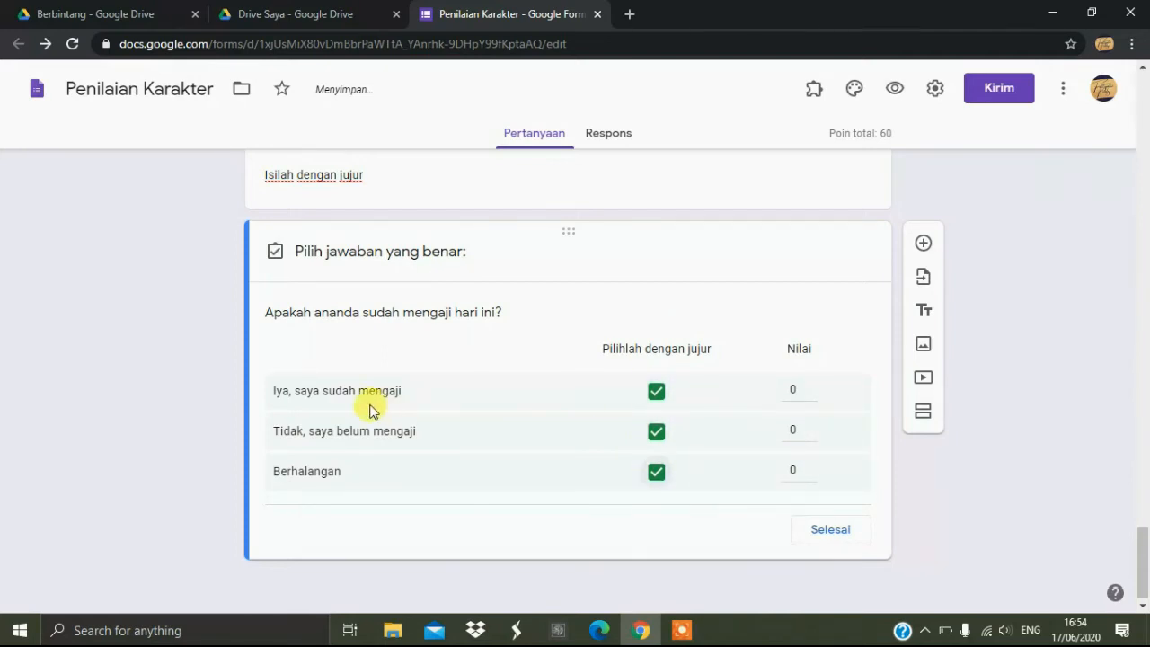
# Set 2 points each for "Iya, saya sudah mengaji" and "Berhalangan" in the mengaji answer key, and finish the key.
pyautogui.click(804, 388)
pyautogui.write('1')
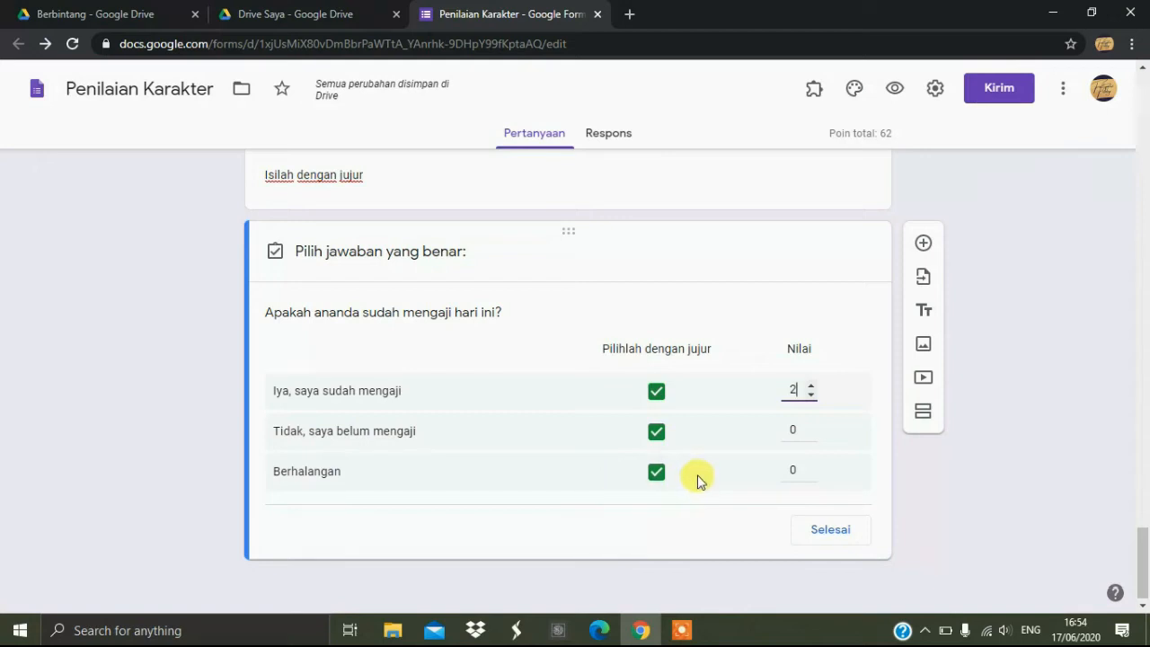
pyautogui.doubleClick(815, 467)
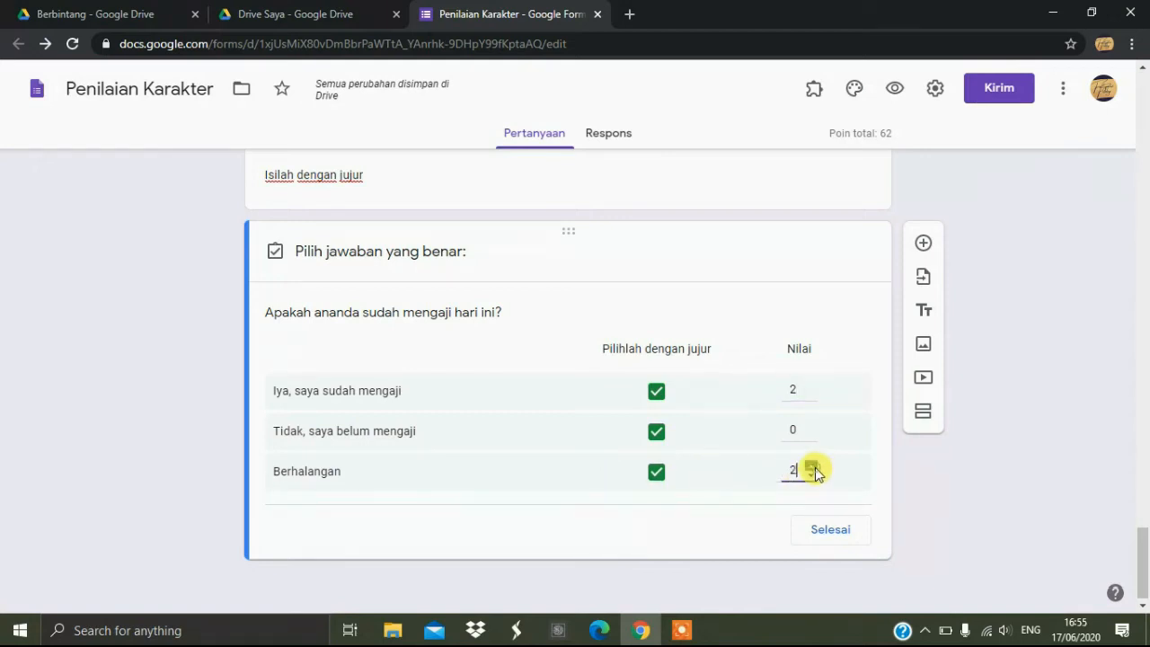
pyautogui.click(835, 538)
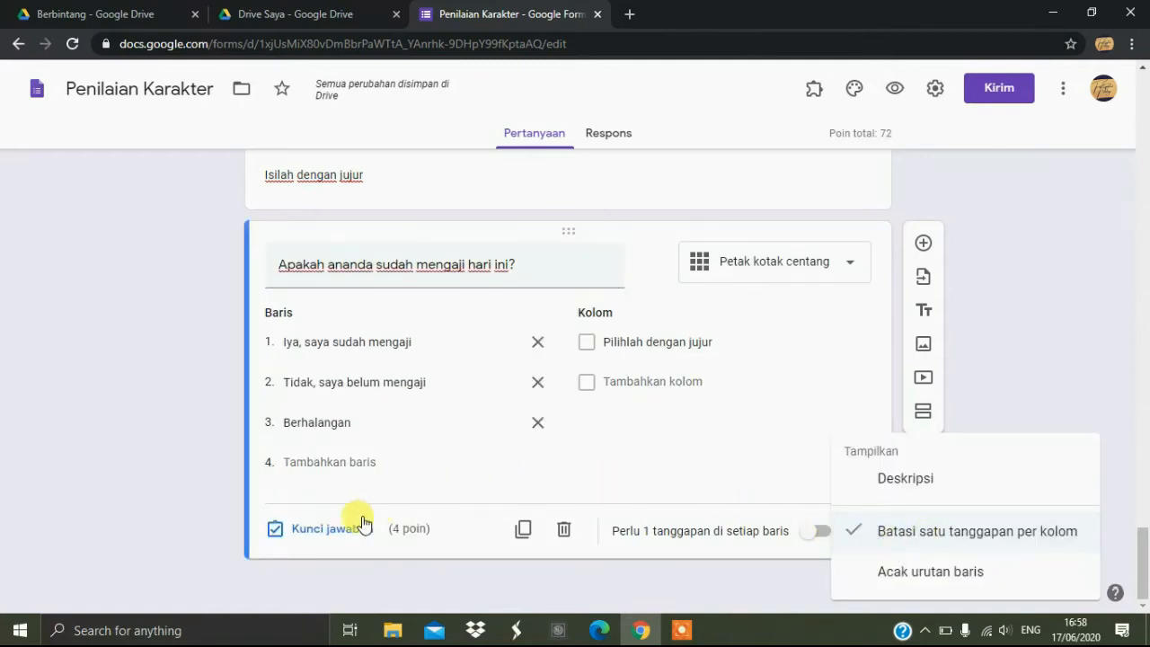
pyautogui.click(363, 523)
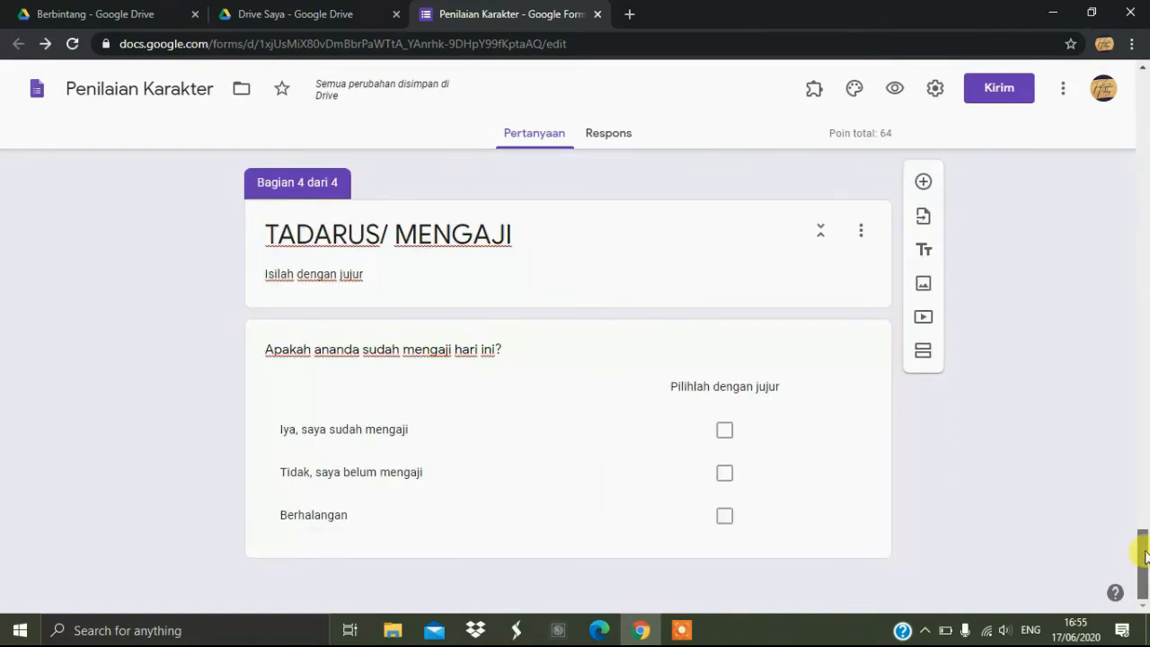
# Review the Shalat Subuh question's one-response-per-column option and open its answer key to check the points per row.
pyautogui.moveTo(1145, 555); pyautogui.dragTo(1130, 184)
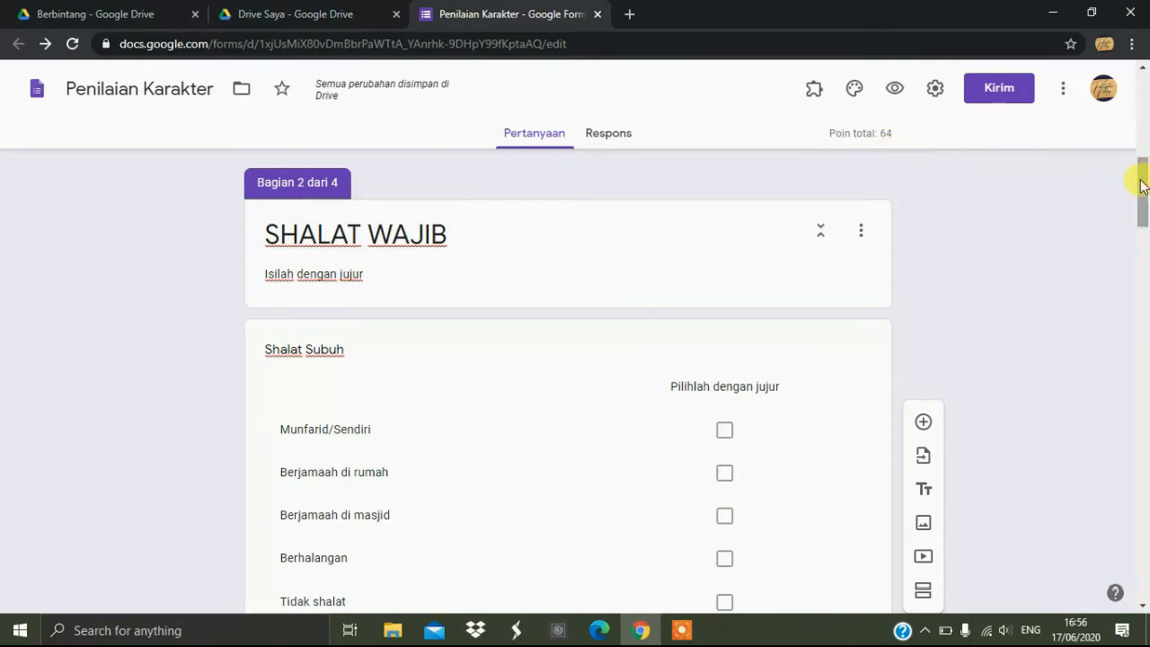
pyautogui.moveTo(1143, 184); pyautogui.dragTo(1143, 205)
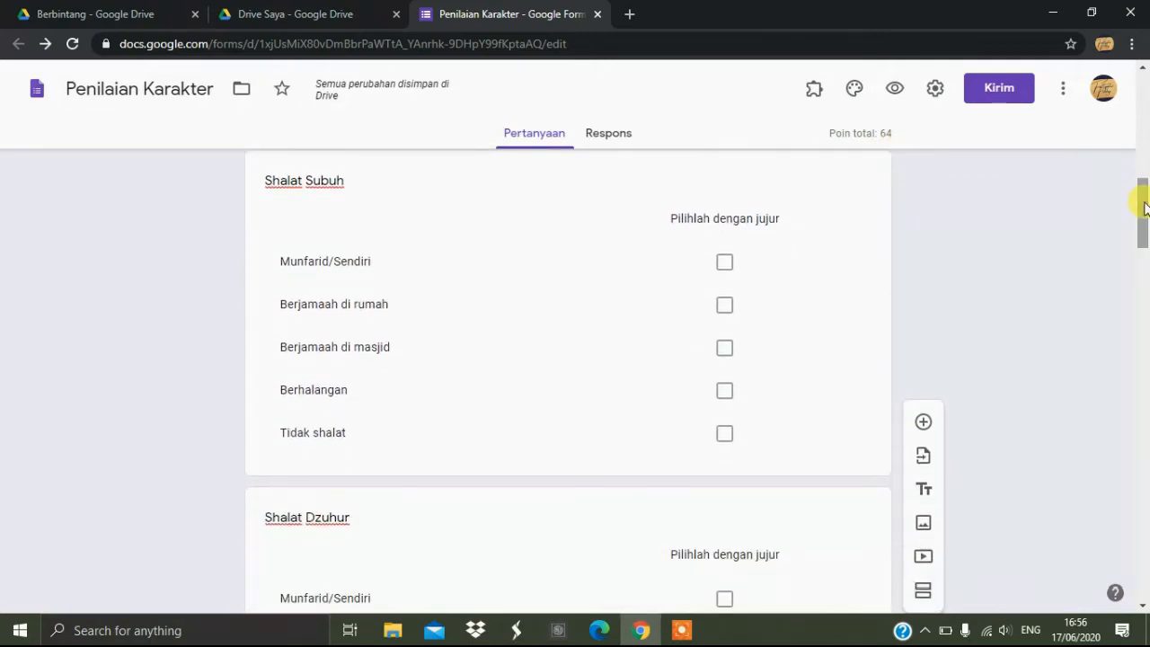
pyautogui.click(540, 313)
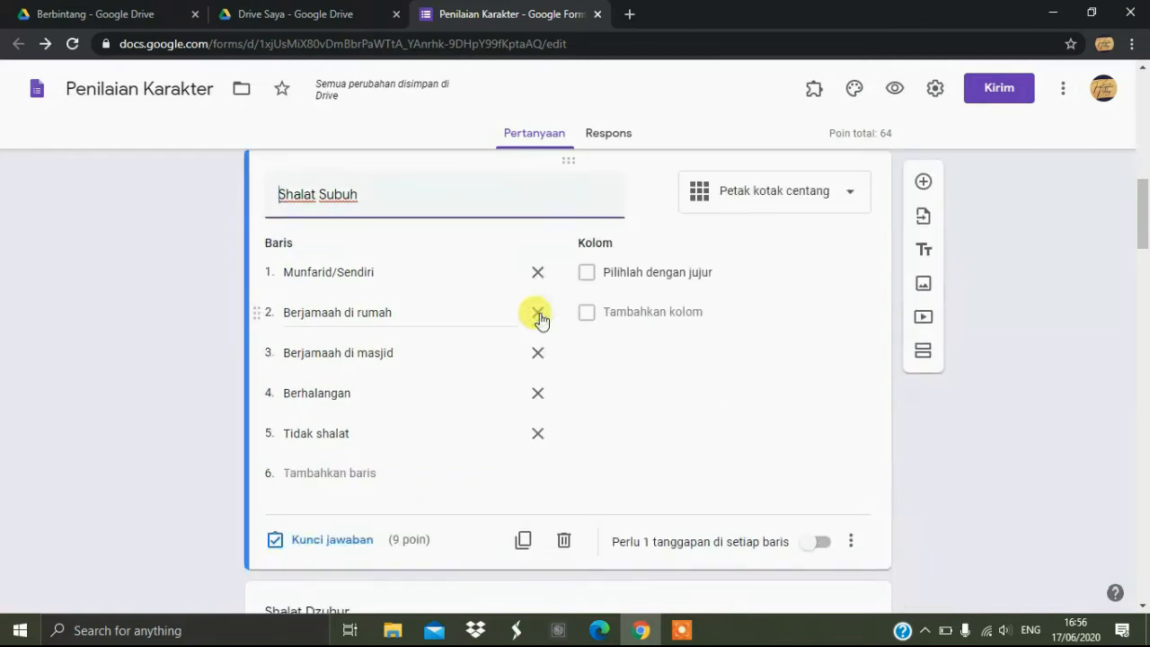
pyautogui.click(851, 542)
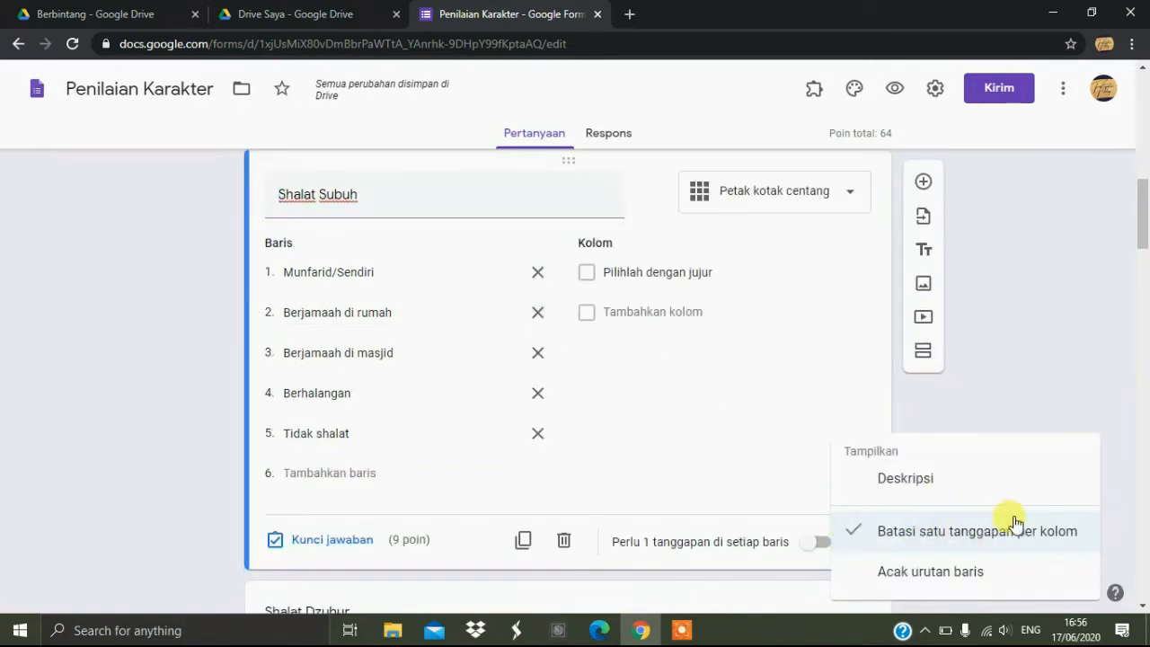
pyautogui.click(1013, 403)
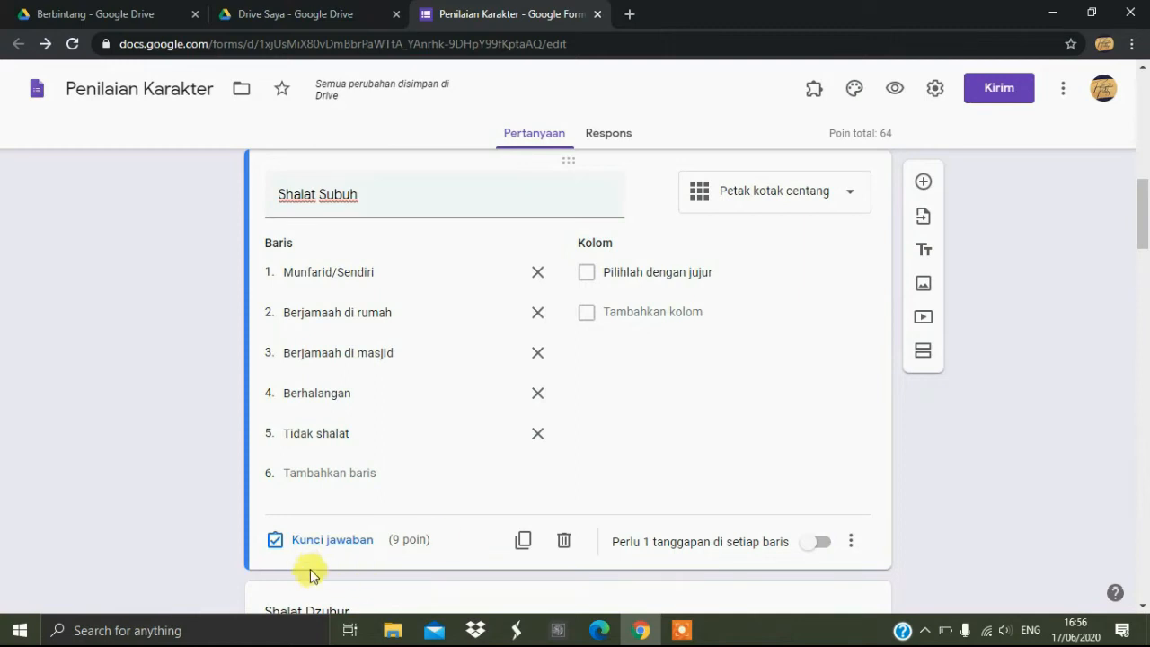
pyautogui.click(328, 540)
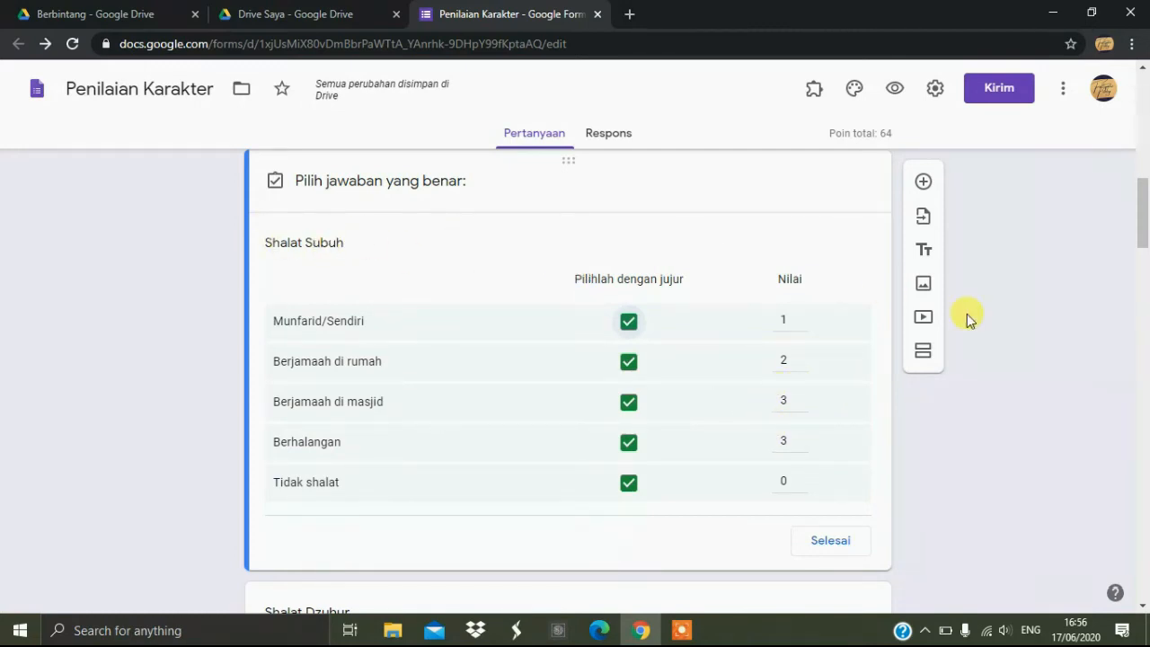
# Open the answer key of the Shalat Rawatib question and set the points for Berhalangan to 10.
pyautogui.moveTo(1145, 222); pyautogui.dragTo(1147, 283)
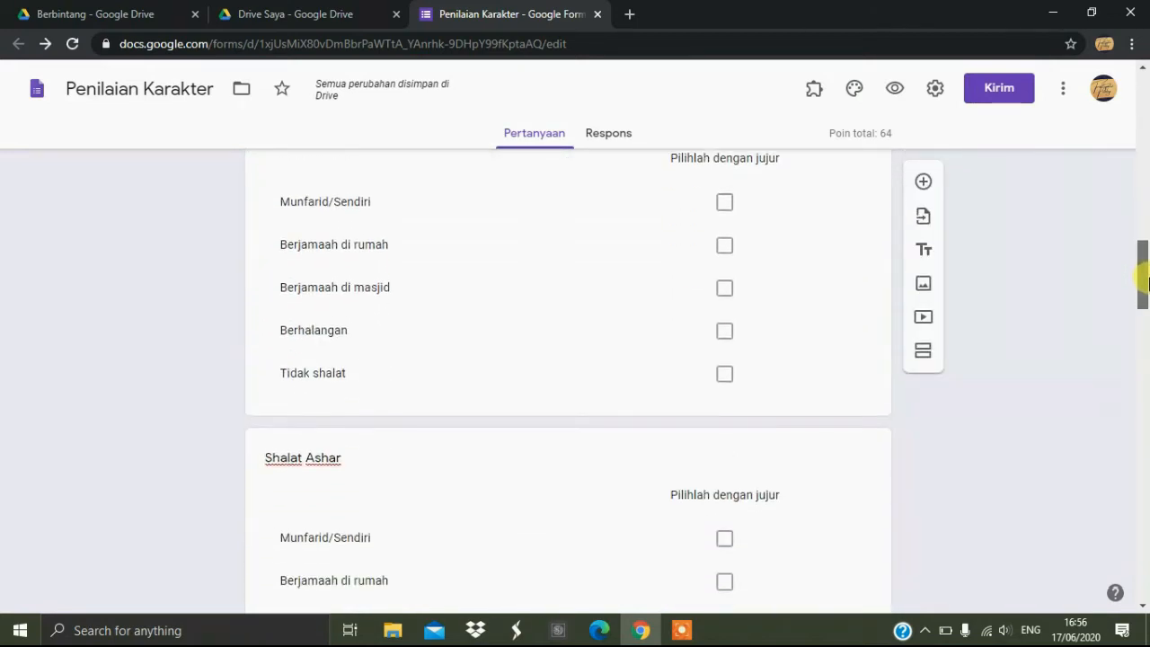
pyautogui.moveTo(1143, 282); pyautogui.dragTo(1144, 349)
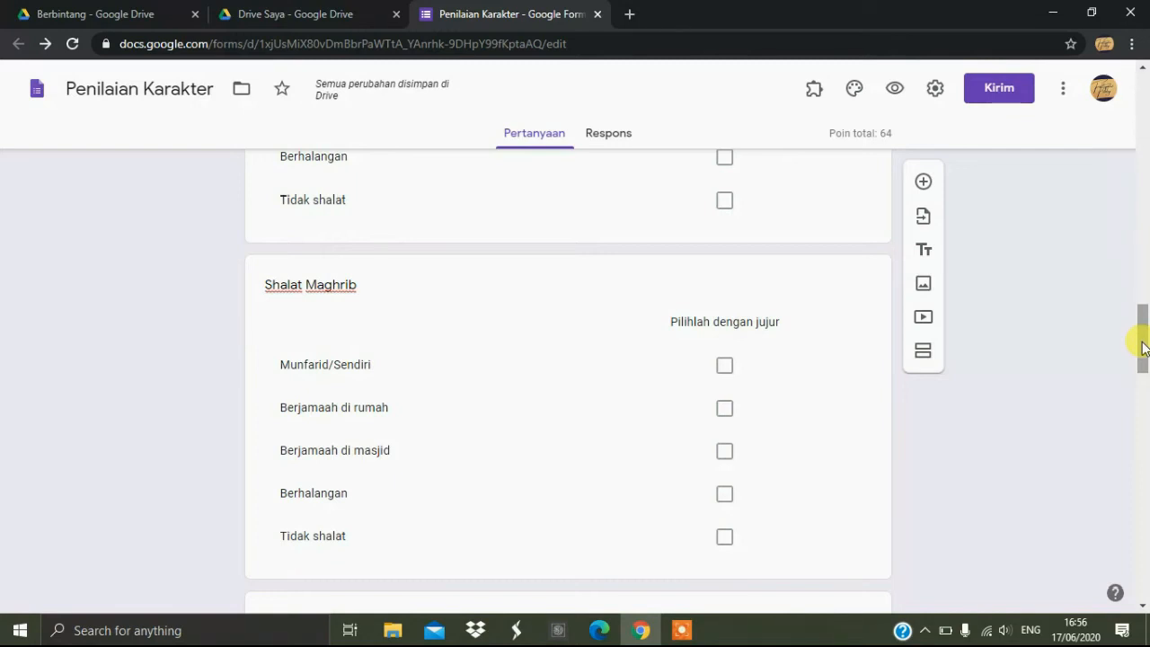
pyautogui.moveTo(1144, 349); pyautogui.dragTo(1132, 464)
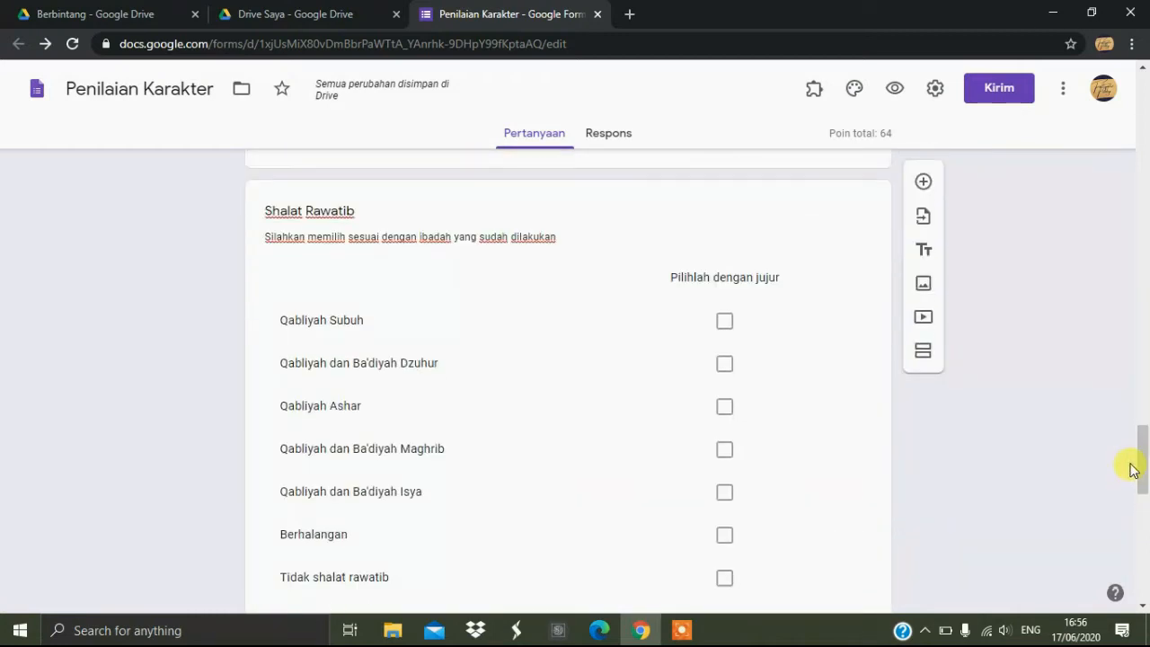
pyautogui.click(539, 483)
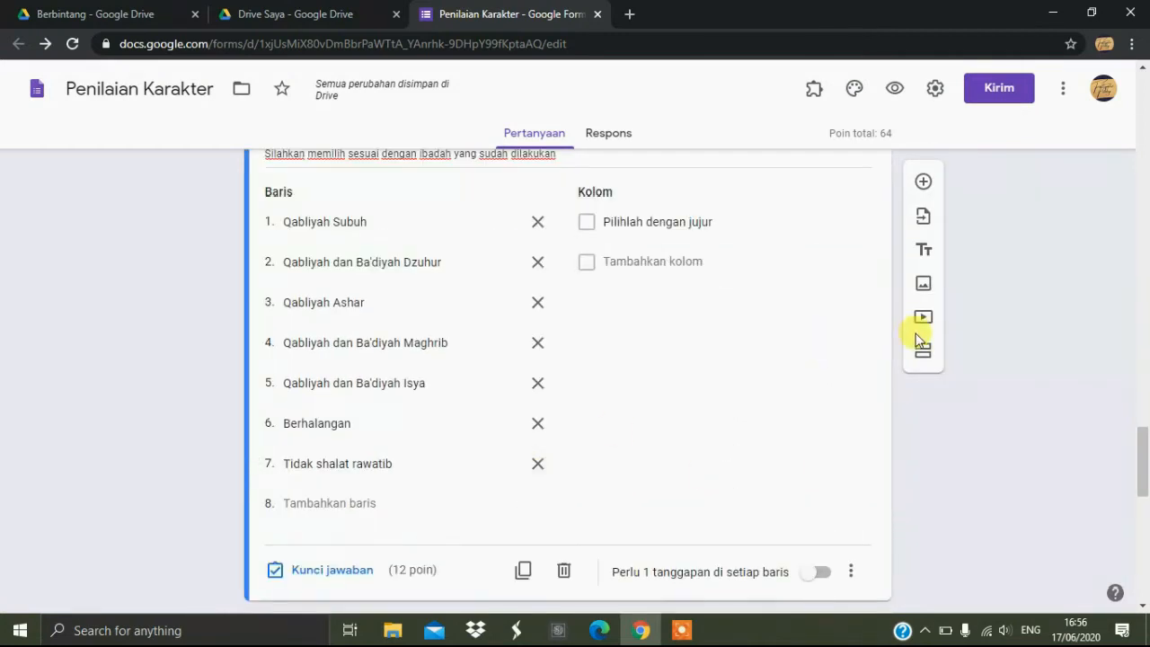
pyautogui.click(328, 575)
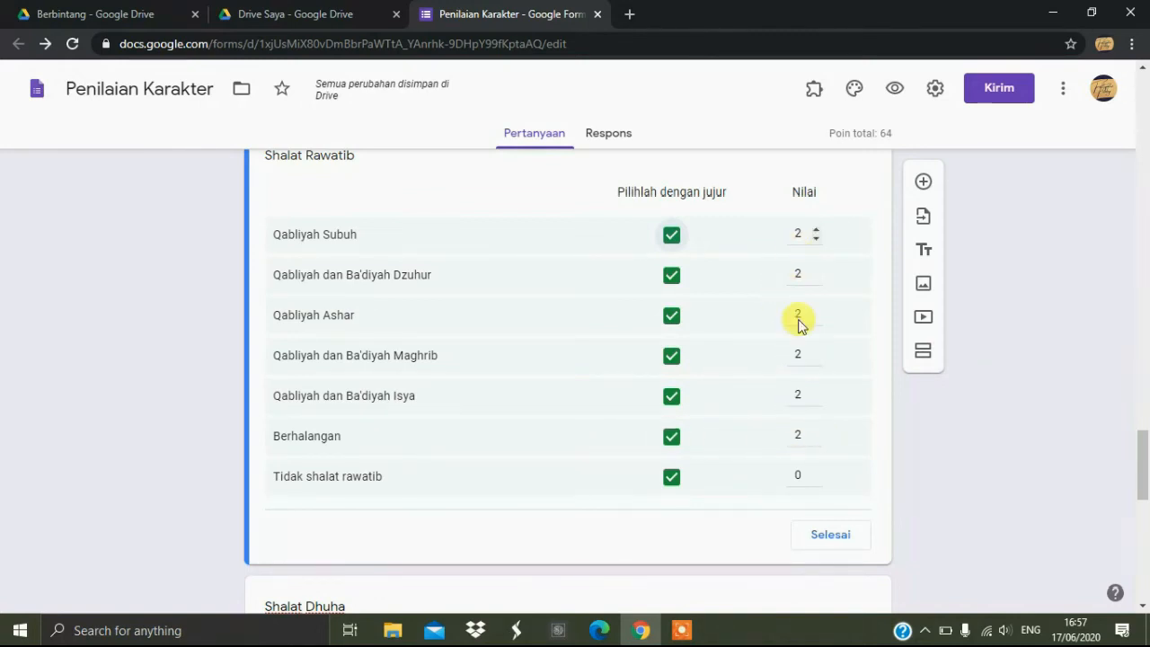
pyautogui.click(815, 435)
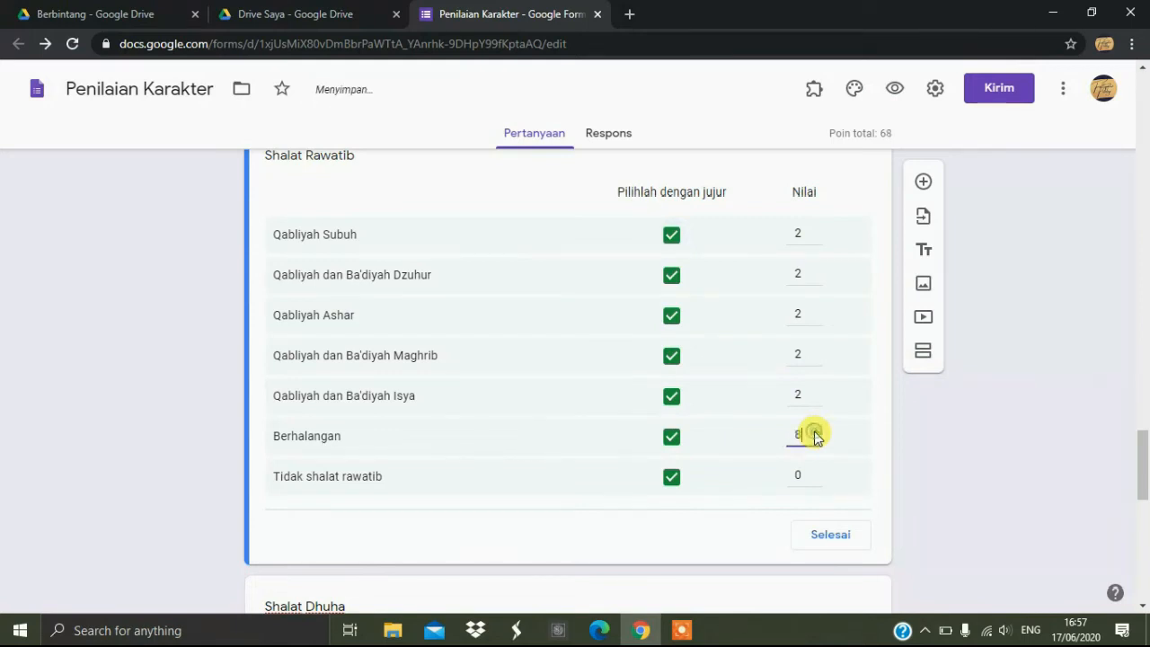
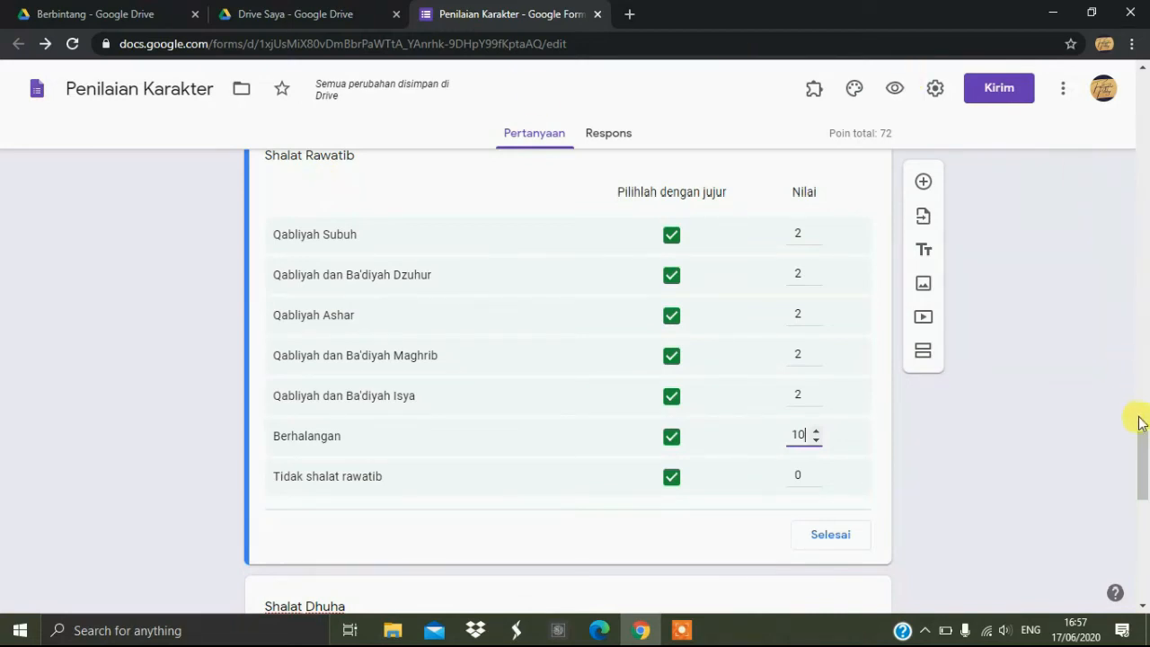
# Review the Shalat Dhuha question's one-response-per-column option and the points in its answer key.
pyautogui.moveTo(1145, 454); pyautogui.dragTo(1144, 508)
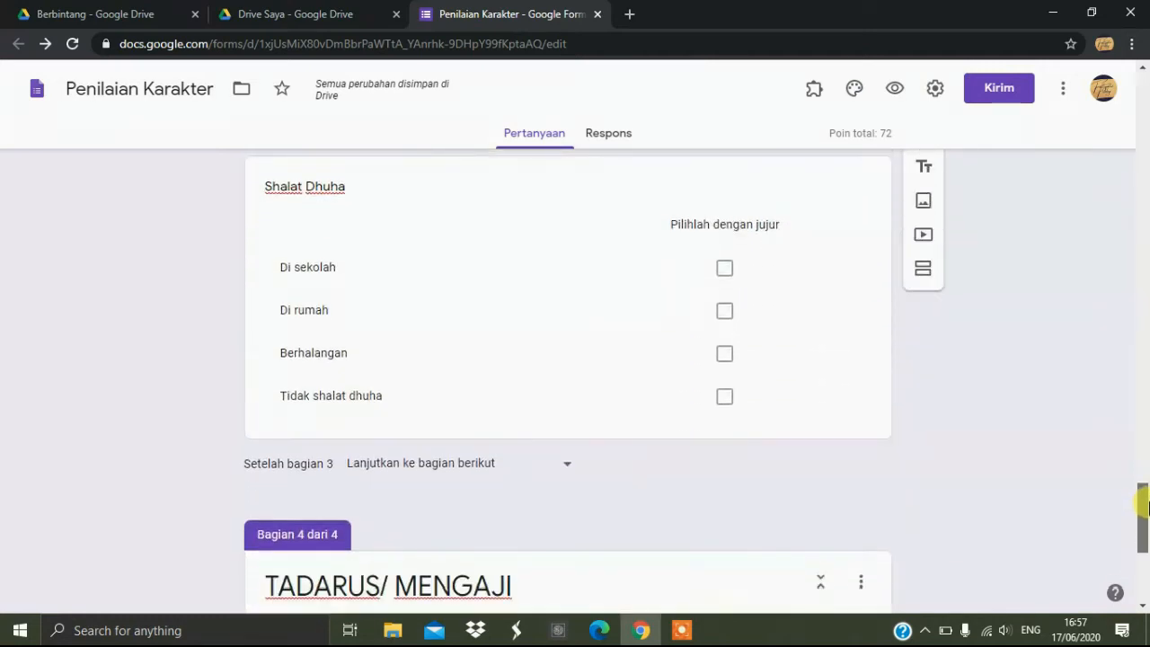
pyautogui.click(501, 370)
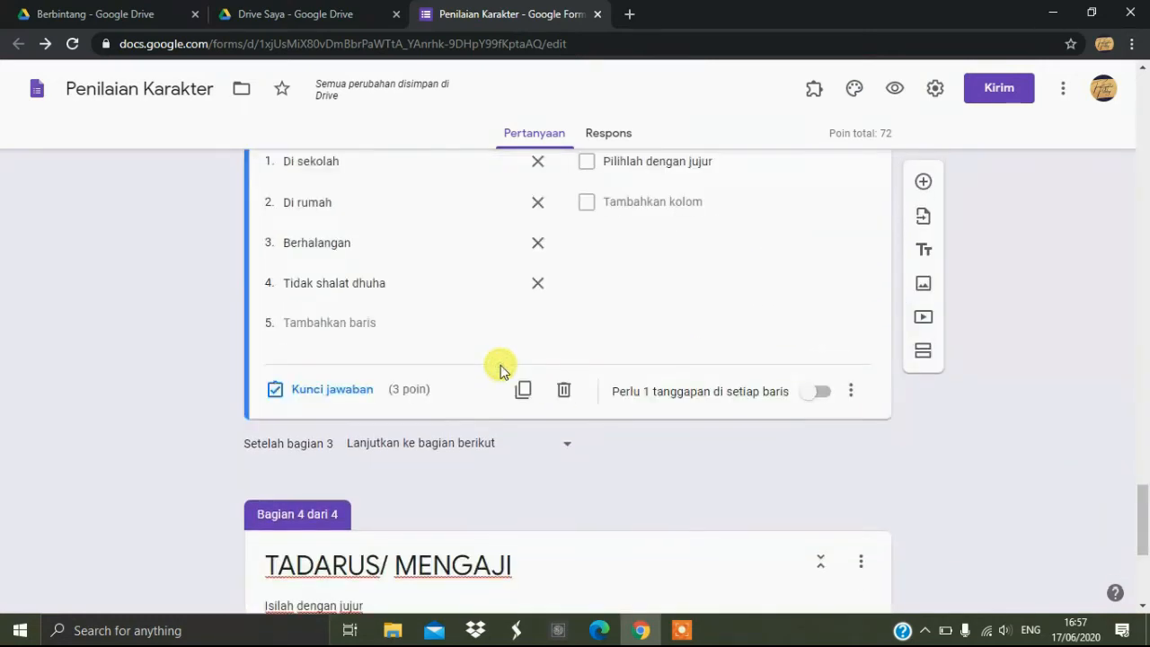
pyautogui.click(850, 391)
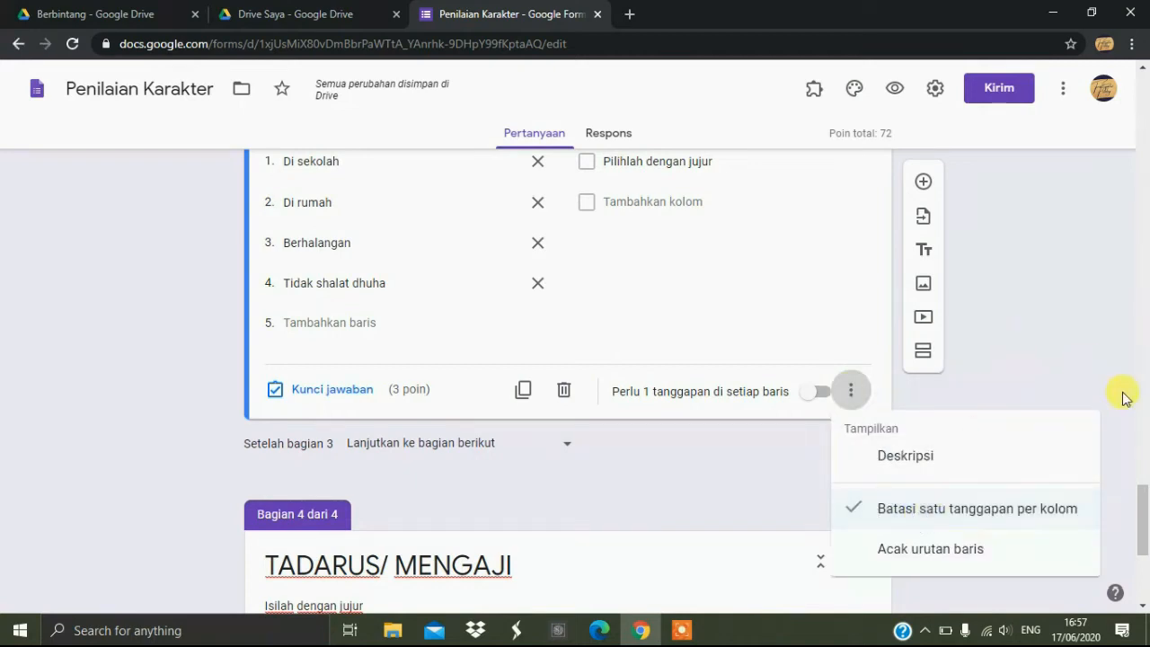
pyautogui.scroll(2, 1143, 485)
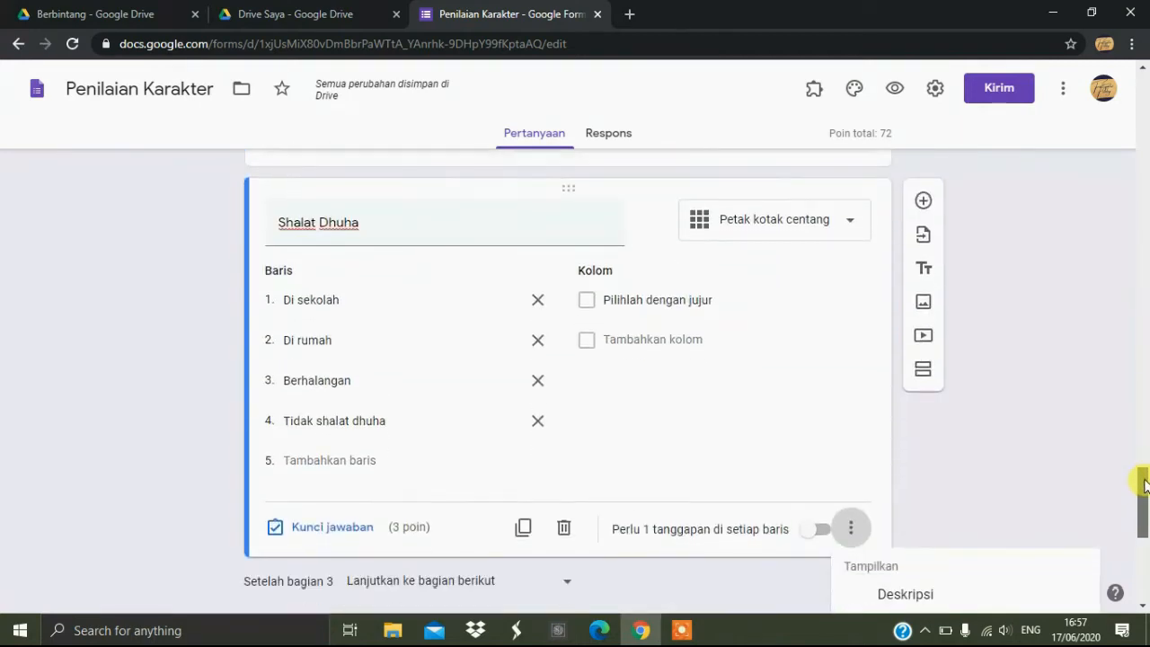
pyautogui.click(349, 530)
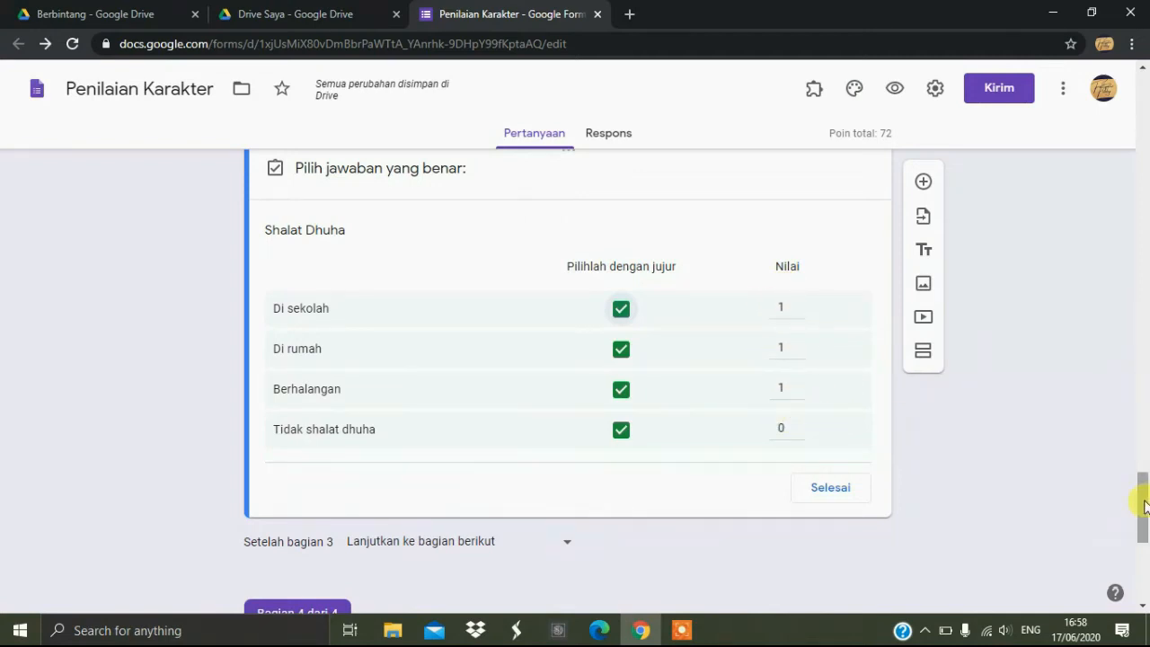
# Check the mengaji question's one-response-per-column option and the points in its answer key, and close the key.
pyautogui.moveTo(1145, 492); pyautogui.dragTo(1145, 559)
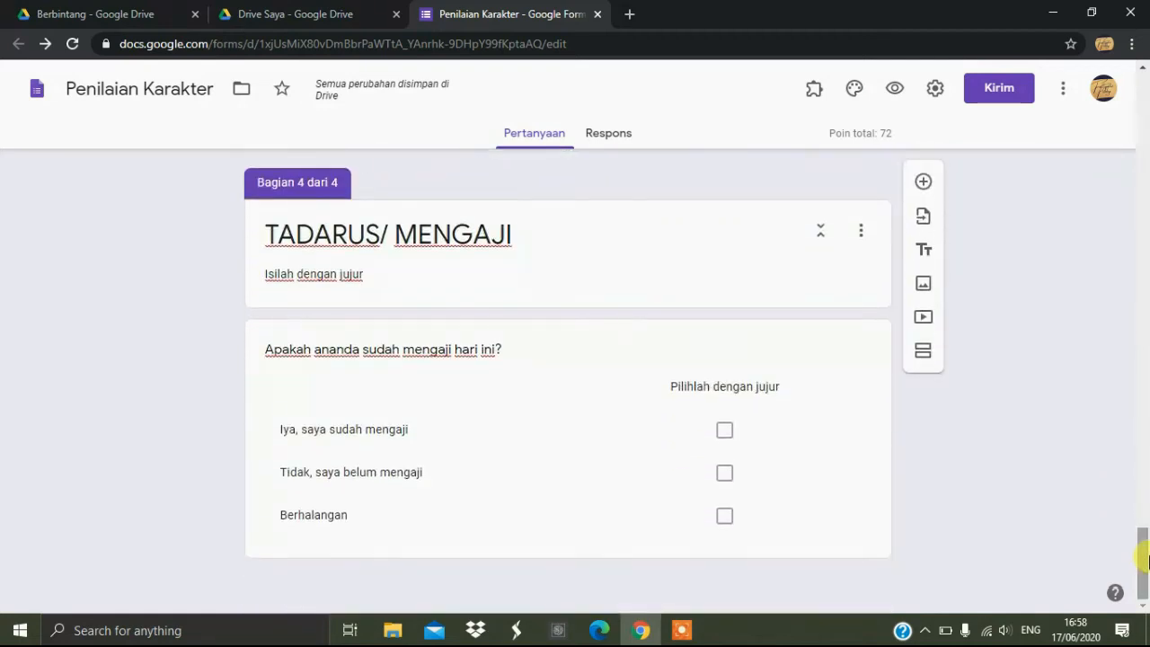
pyautogui.click(431, 456)
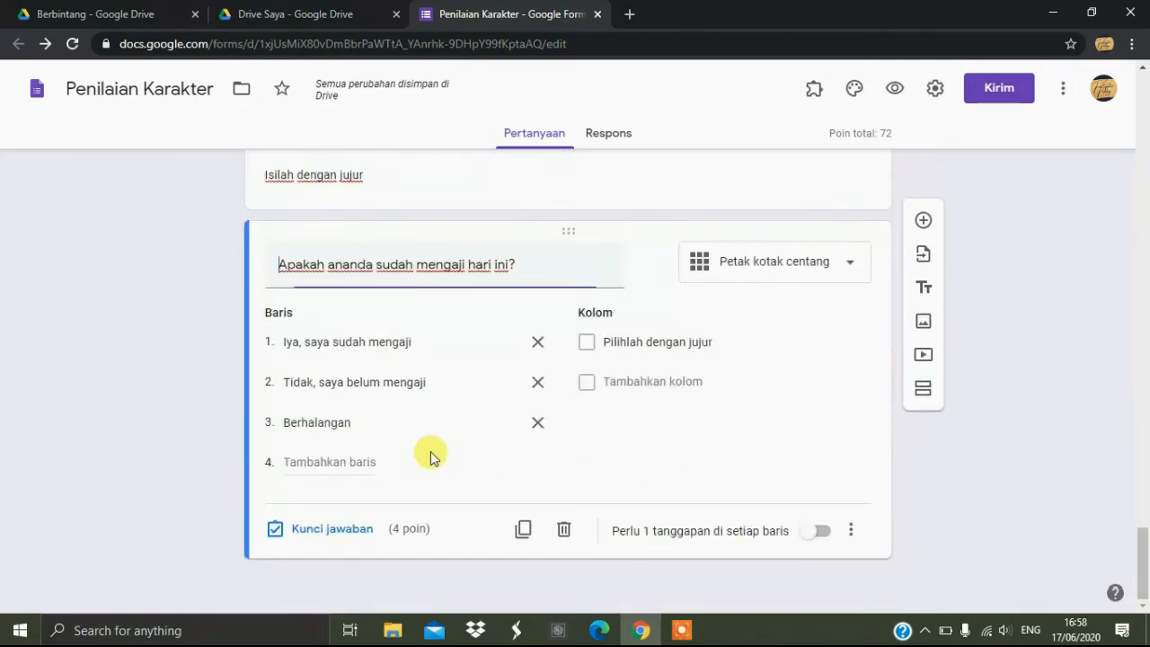
pyautogui.click(846, 534)
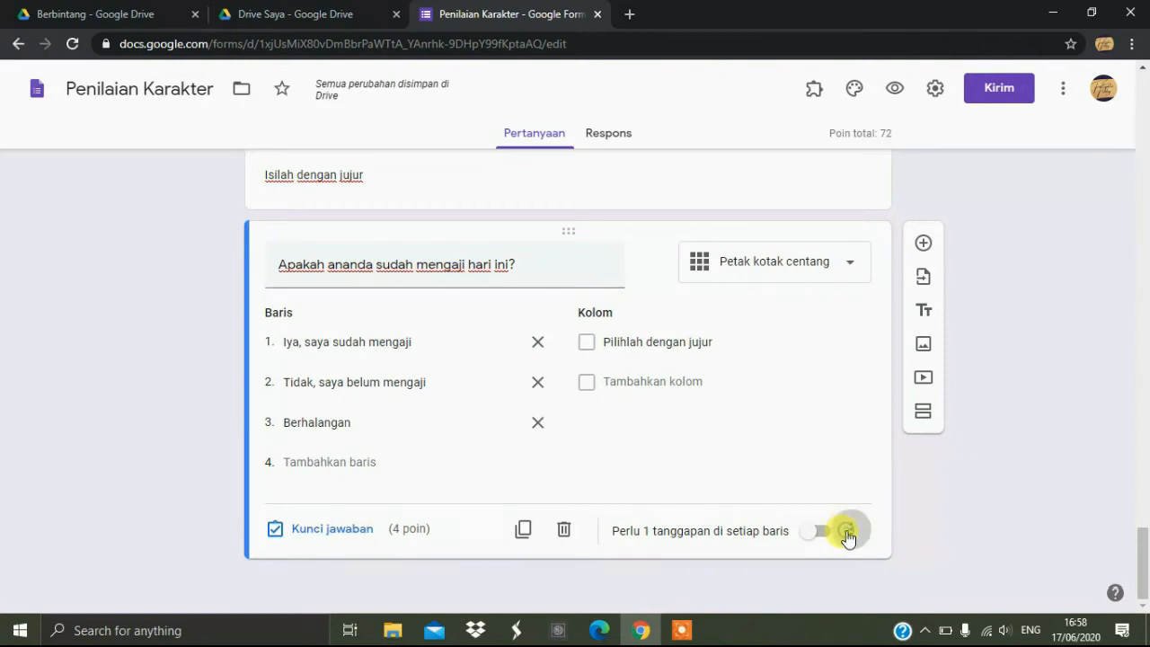
pyautogui.click(958, 546)
pyautogui.click(850, 530)
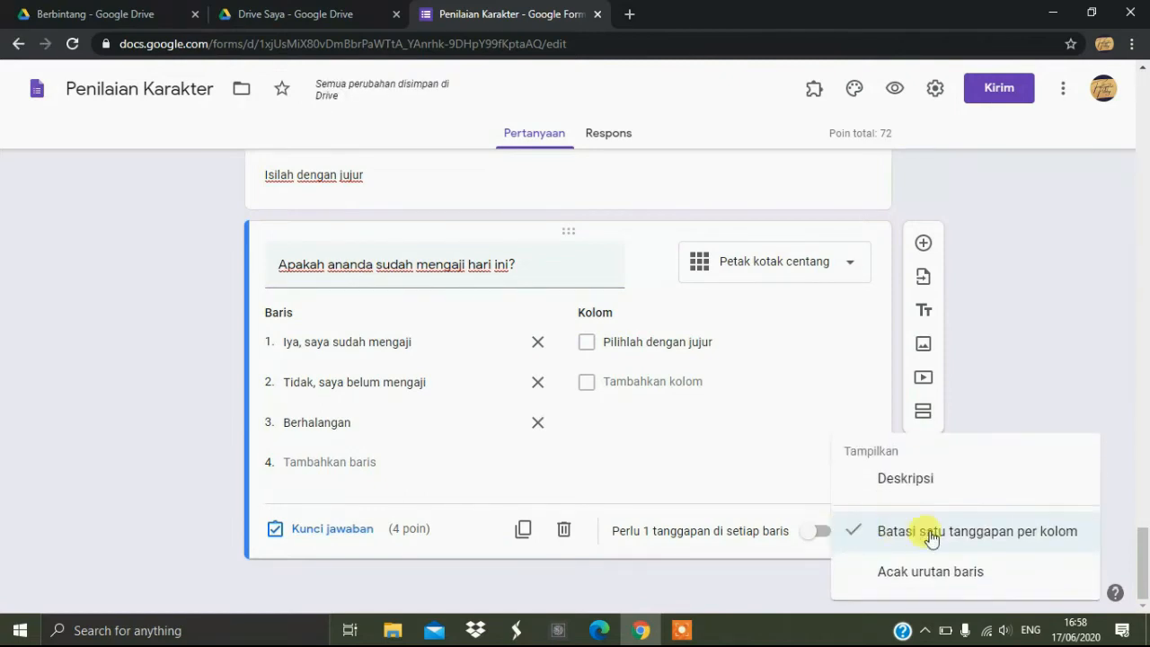
pyautogui.click(344, 530)
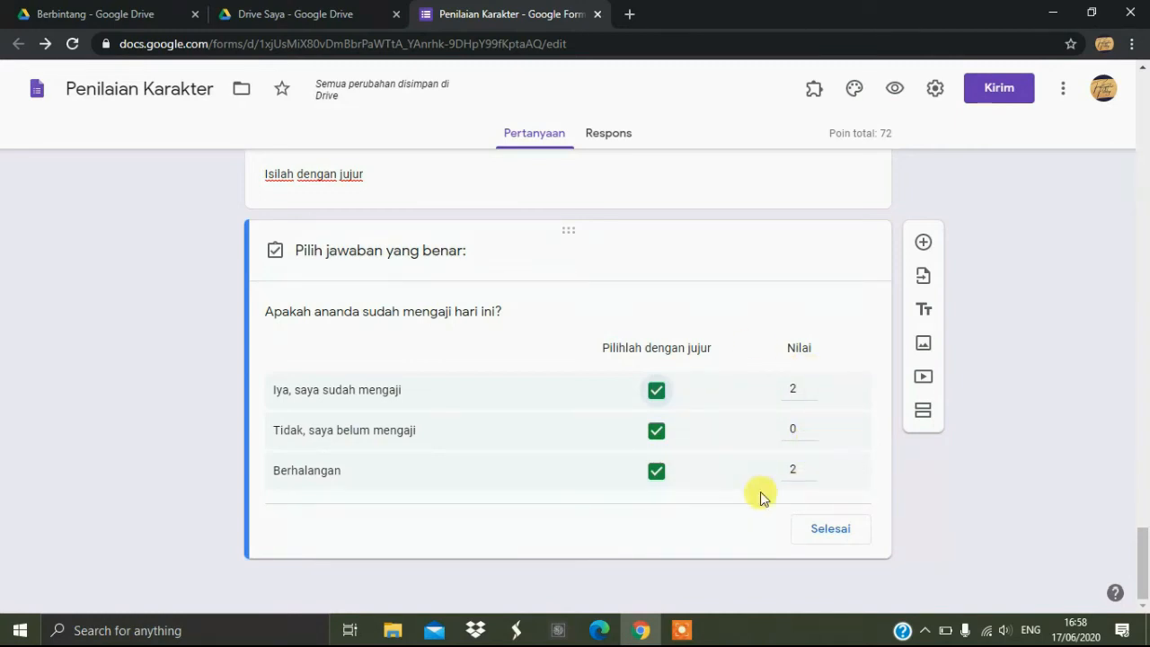
pyautogui.click(862, 537)
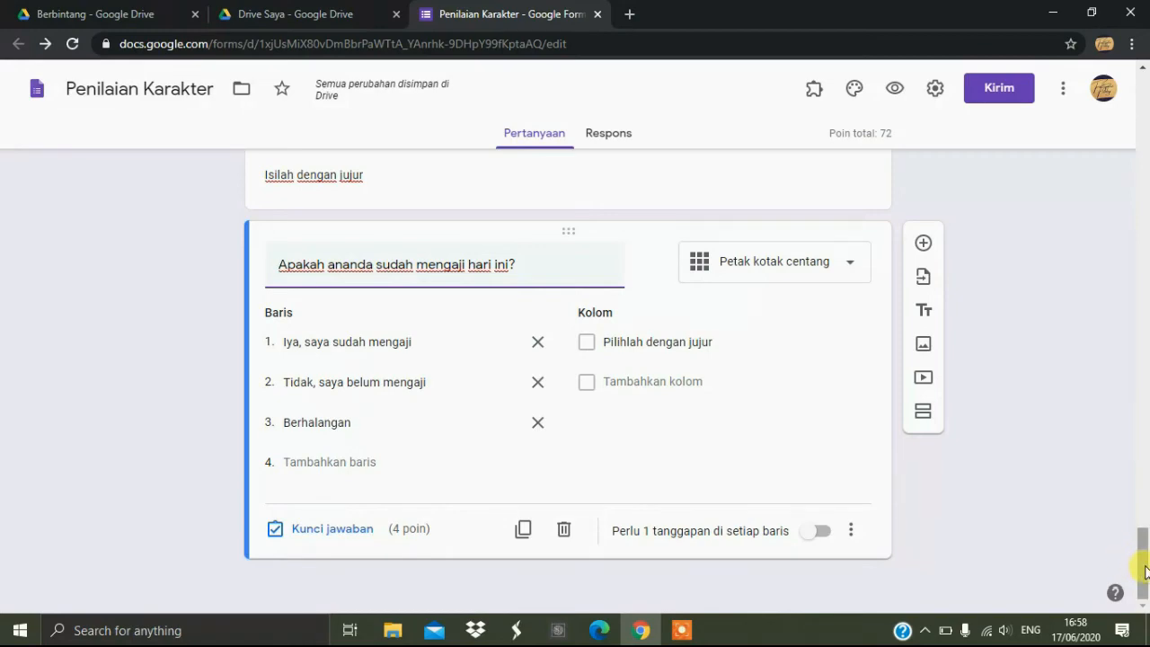
# Preview the form, fill in the student's name, No. Absen 01 and class X MIPA 1, and continue to the SHALAT WAJIB section.
pyautogui.moveTo(1145, 572); pyautogui.dragTo(1141, 52)
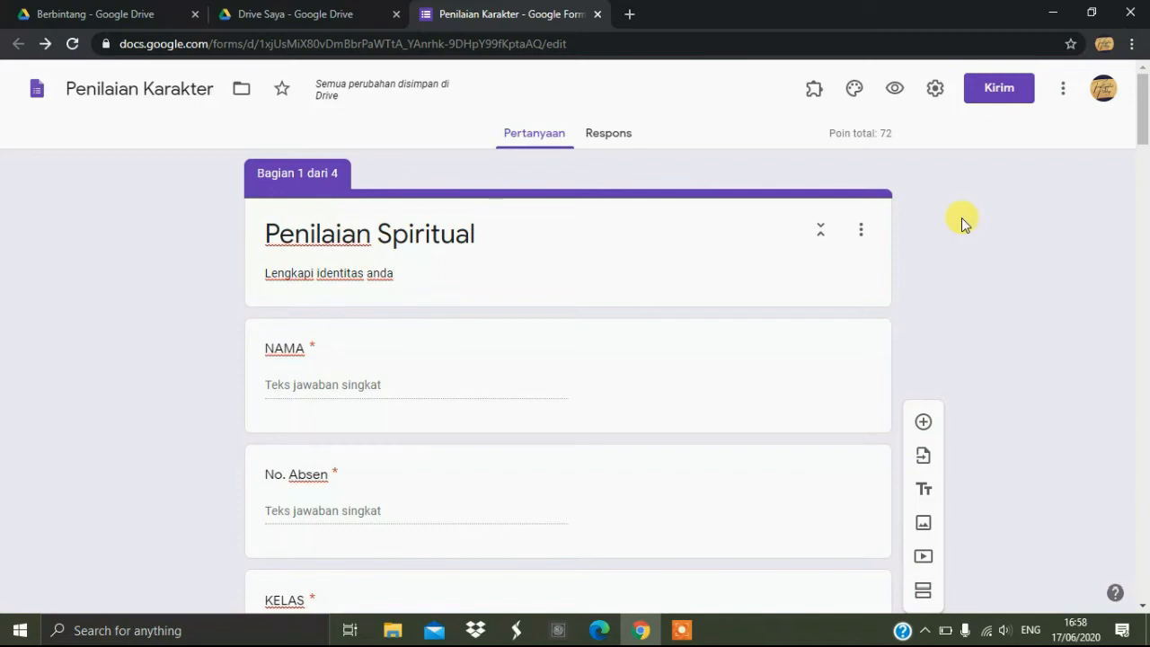
pyautogui.click(889, 94)
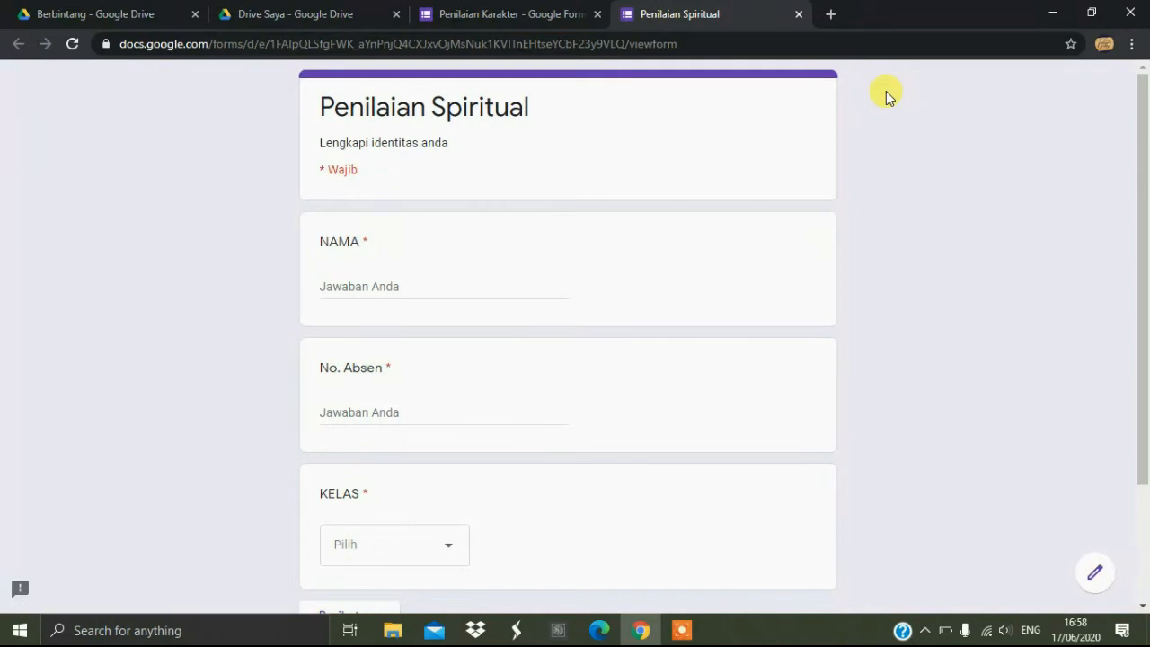
pyautogui.click(374, 289)
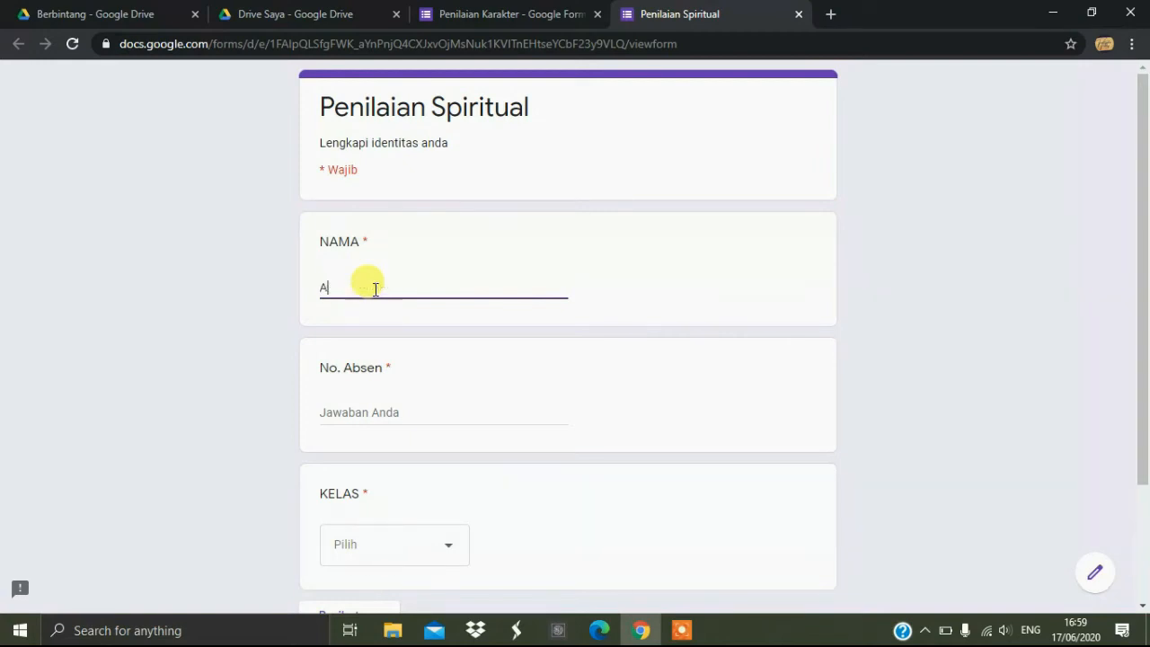
pyautogui.click(365, 411)
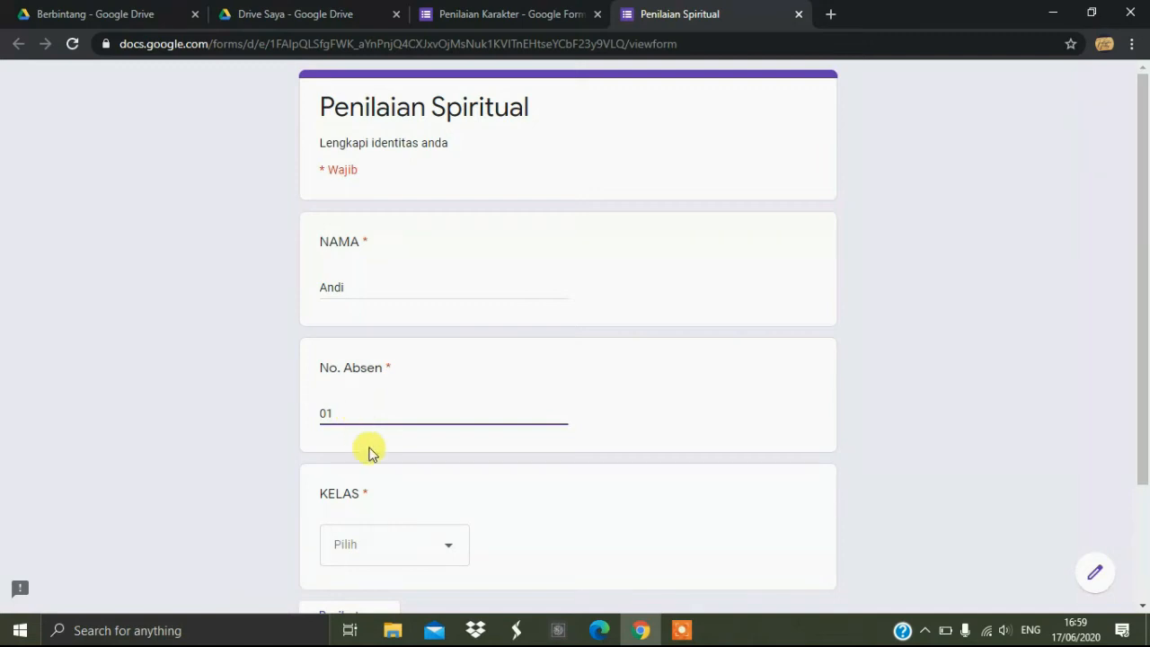
pyautogui.click(389, 539)
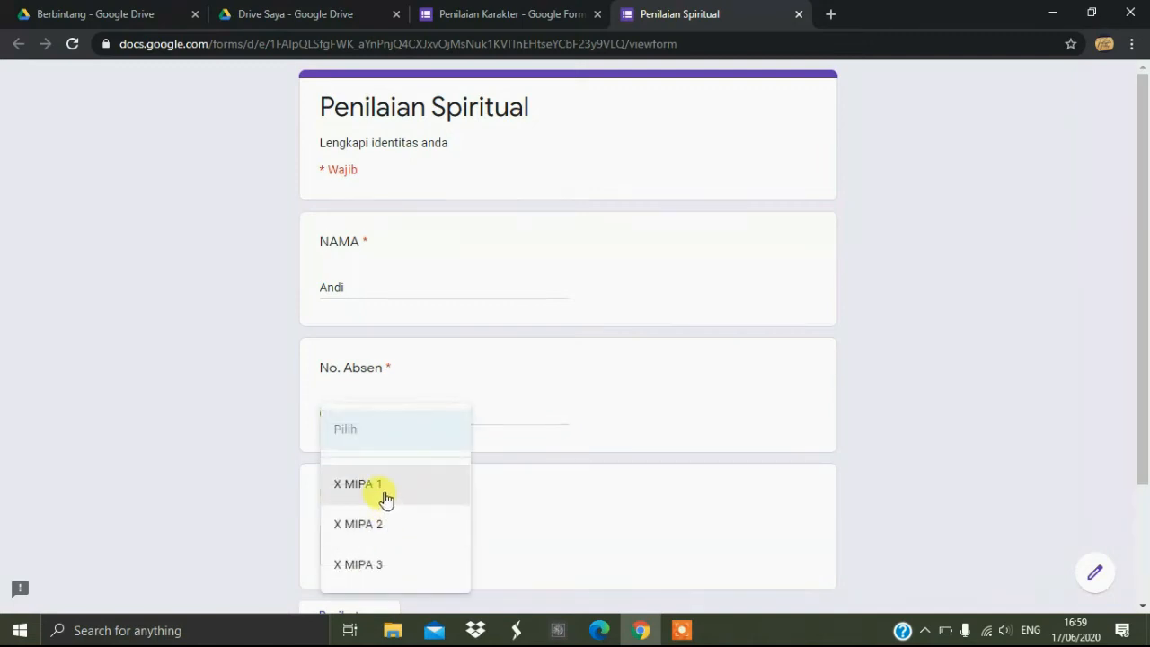
pyautogui.click(385, 496)
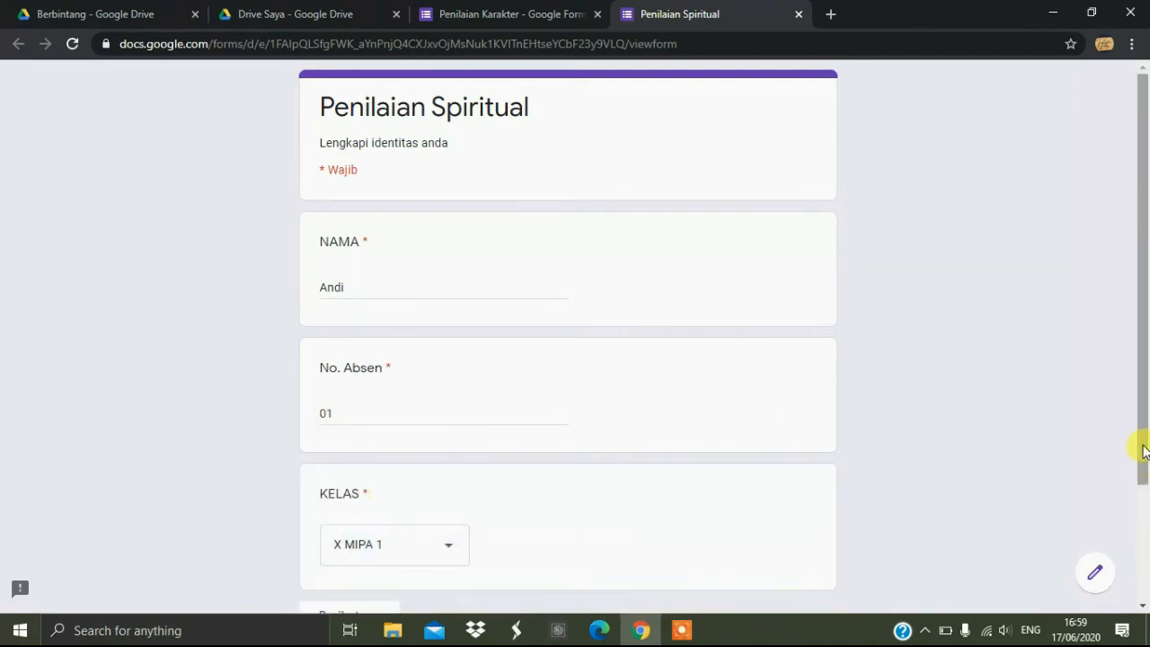
pyautogui.click(1143, 496)
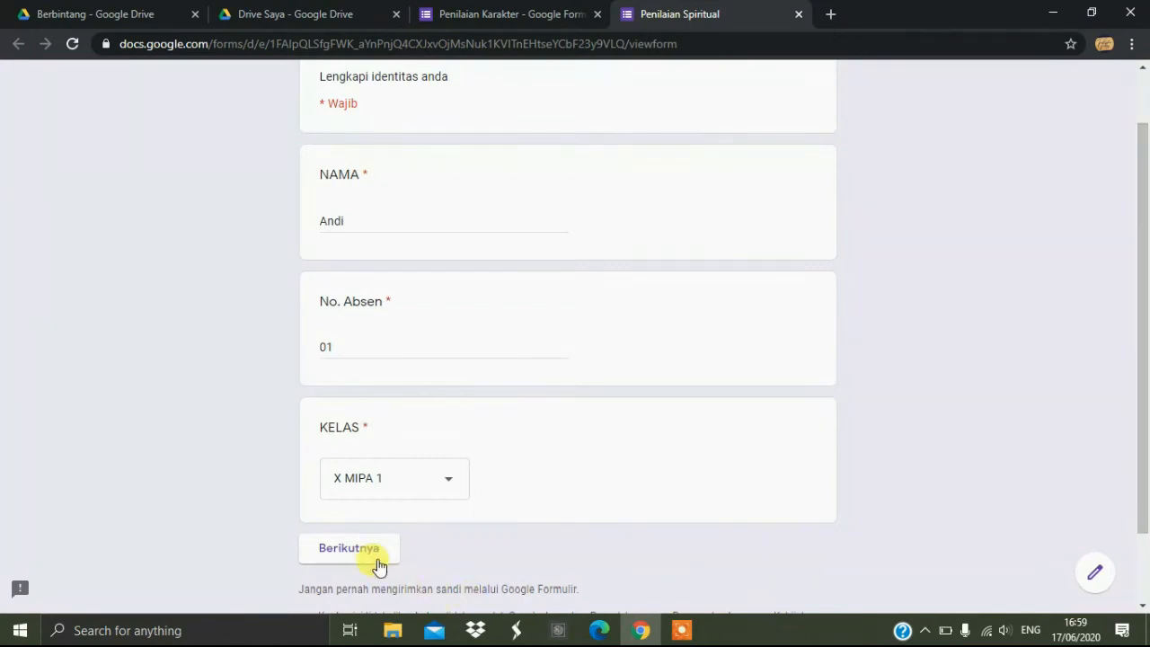
pyautogui.click(374, 555)
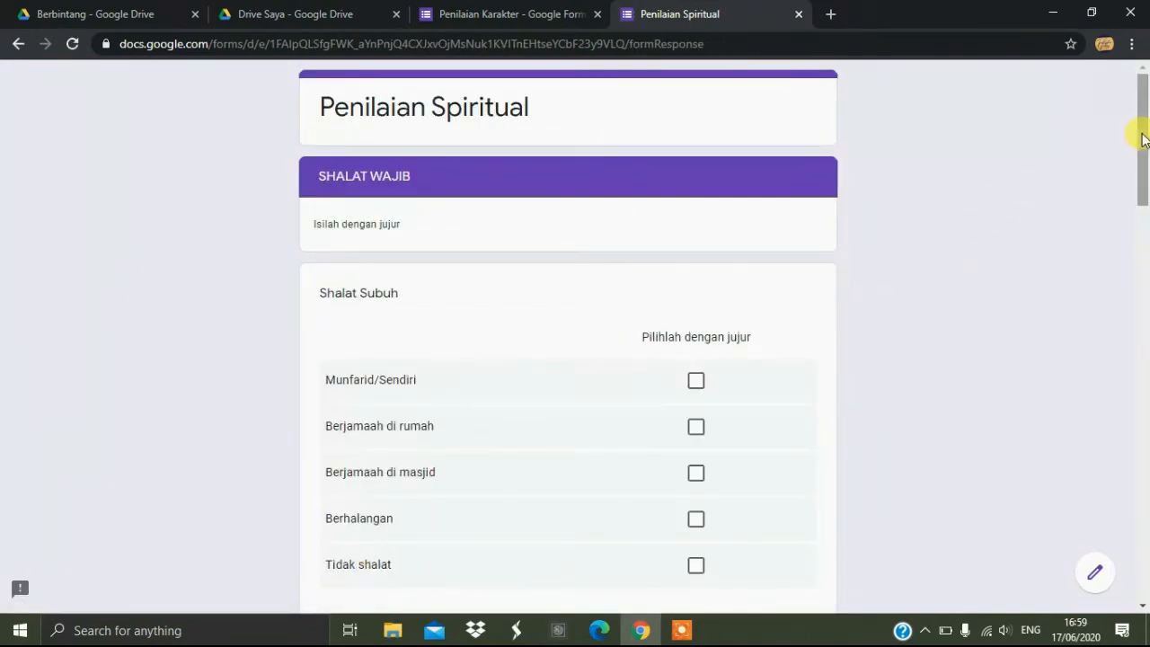
# Mark "Berjamaah di rumah" for Shalat Subuh and "Berjamaah di masjid" for Shalat Dzuhur in the preview.
pyautogui.moveTo(1146, 138); pyautogui.dragTo(1147, 191)
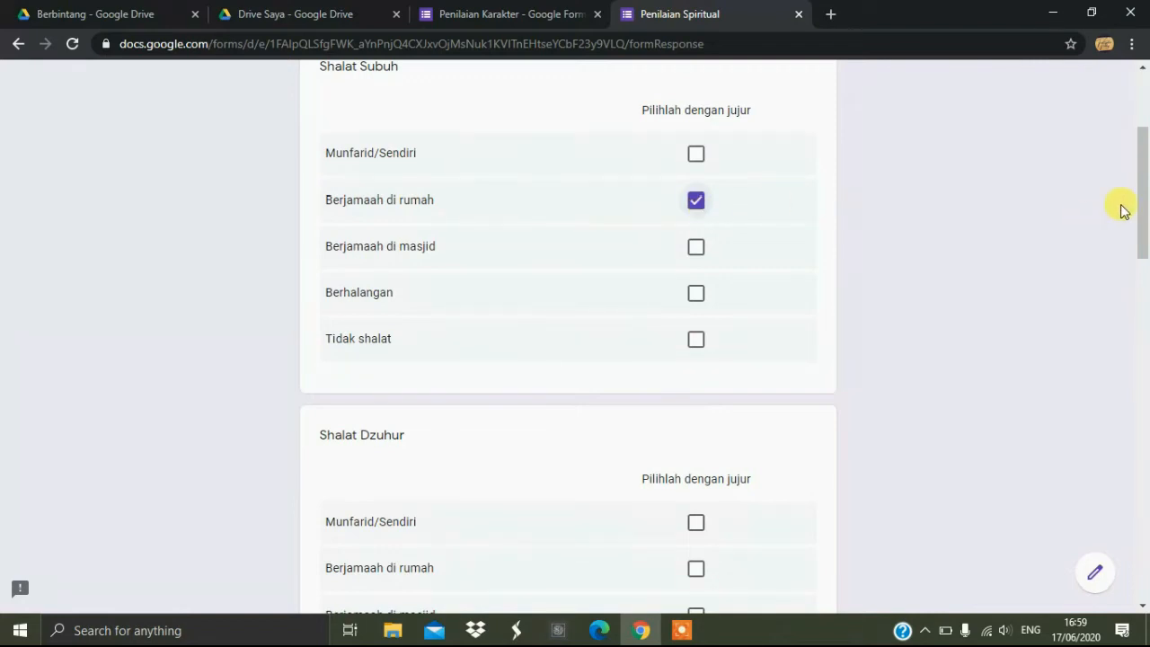
pyautogui.moveTo(1143, 193); pyautogui.dragTo(1144, 268)
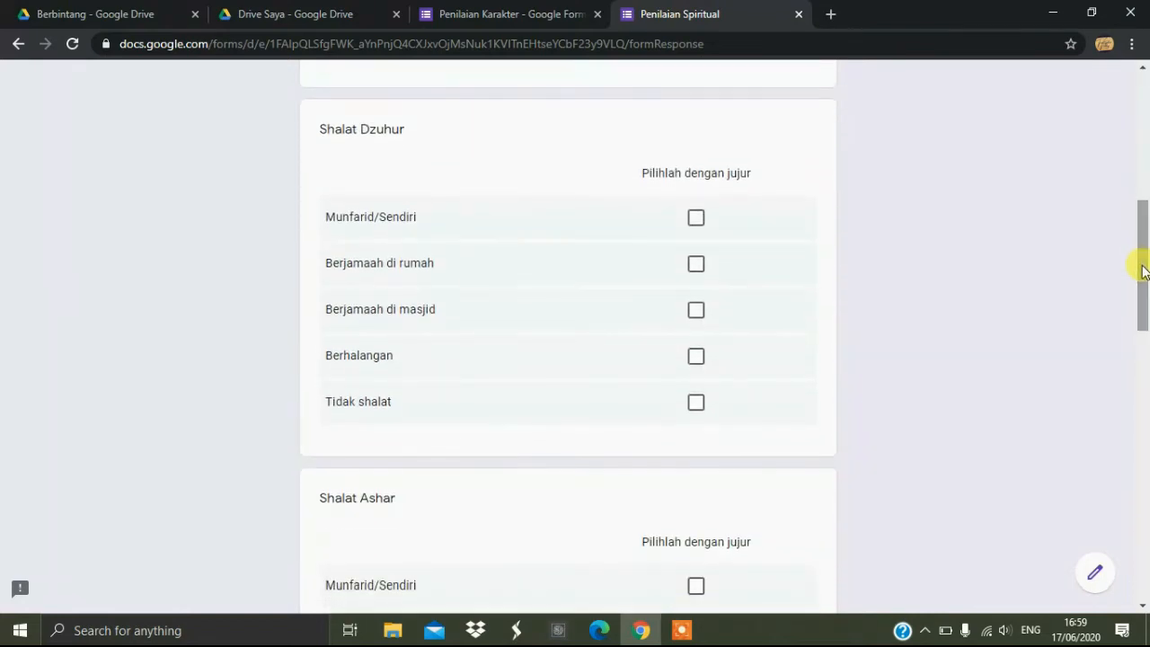
pyautogui.click(699, 312)
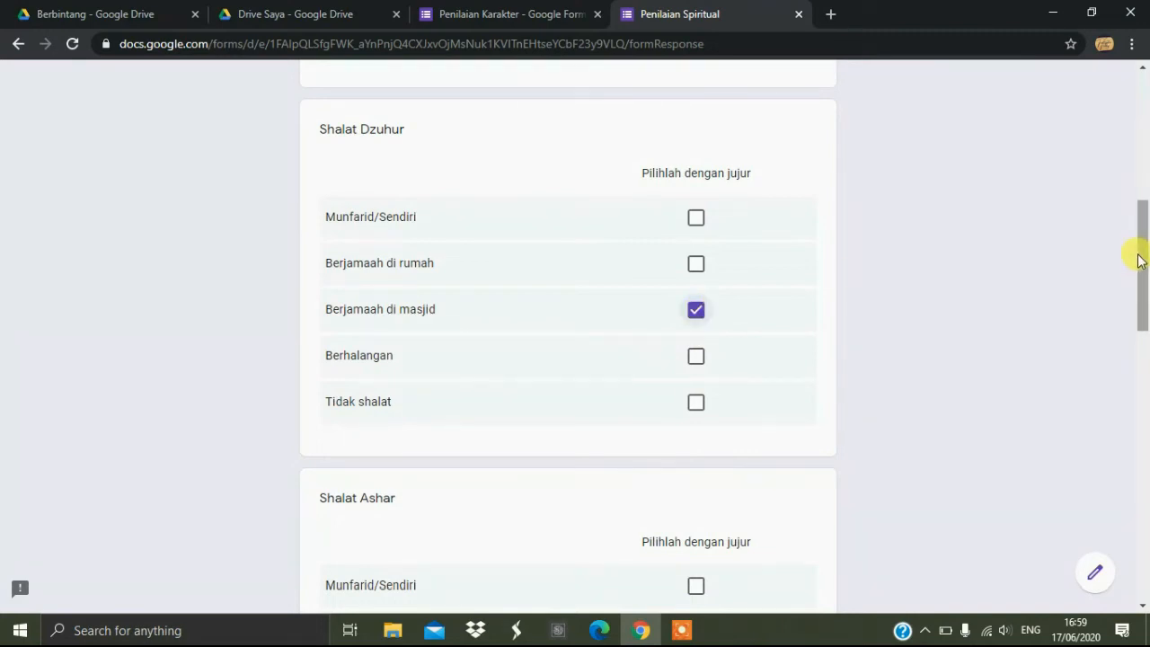
# Mark "Berjamaah di rumah" for Shalat Ashar, "Munfarid/Sendiri" for Maghrib and "Berjamaah di masjid" for Isya, and continue to the SHALAT SUNNAH section.
pyautogui.moveTo(1141, 260); pyautogui.dragTo(1142, 330)
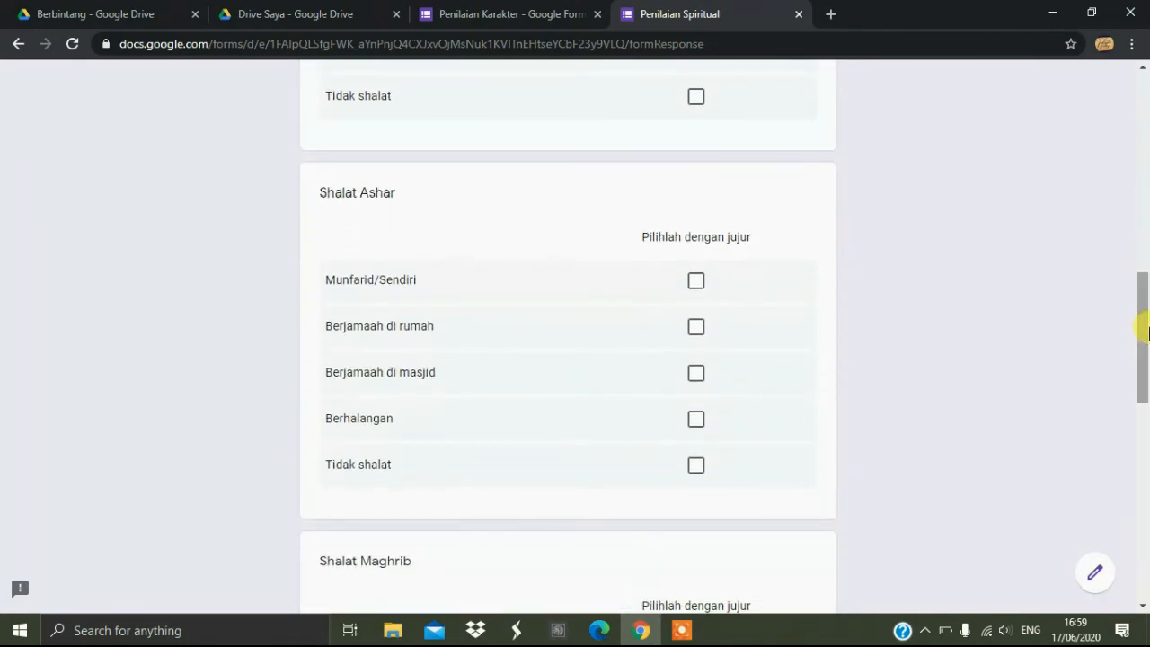
pyautogui.click(697, 328)
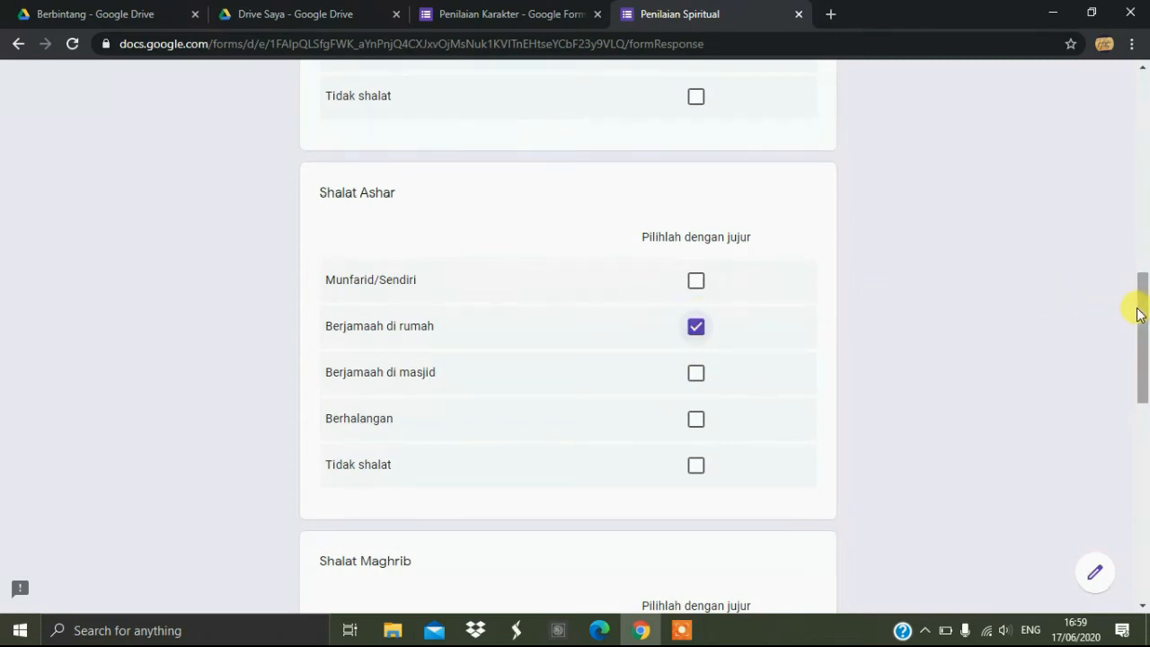
pyautogui.moveTo(1137, 309); pyautogui.dragTo(1141, 389)
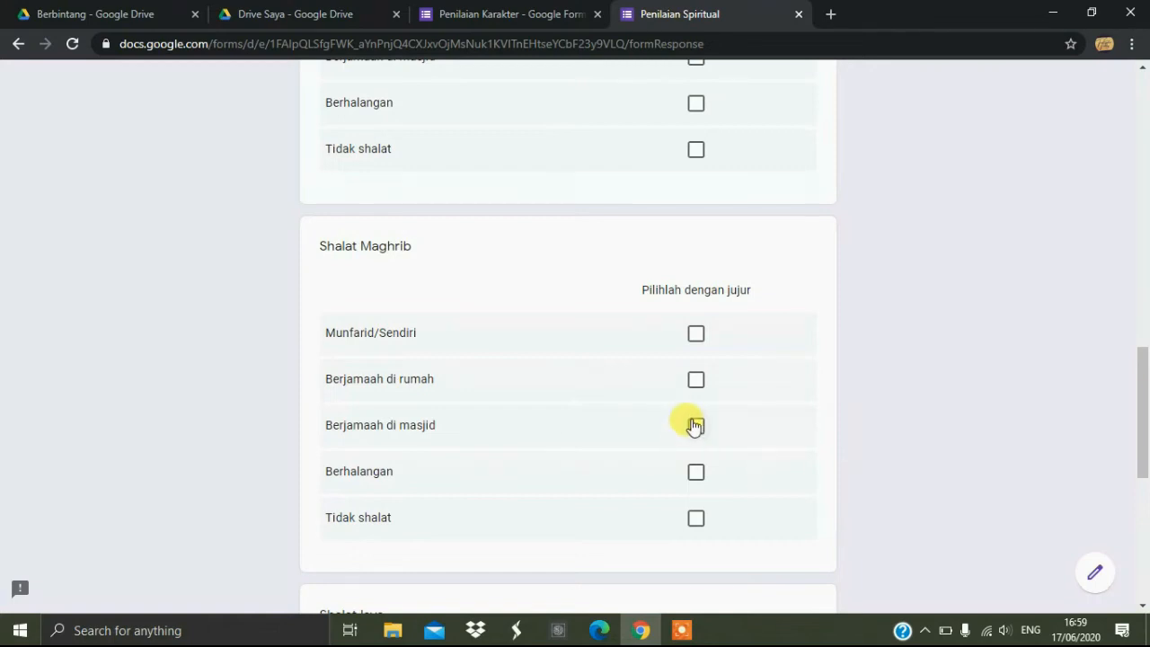
pyautogui.click(695, 338)
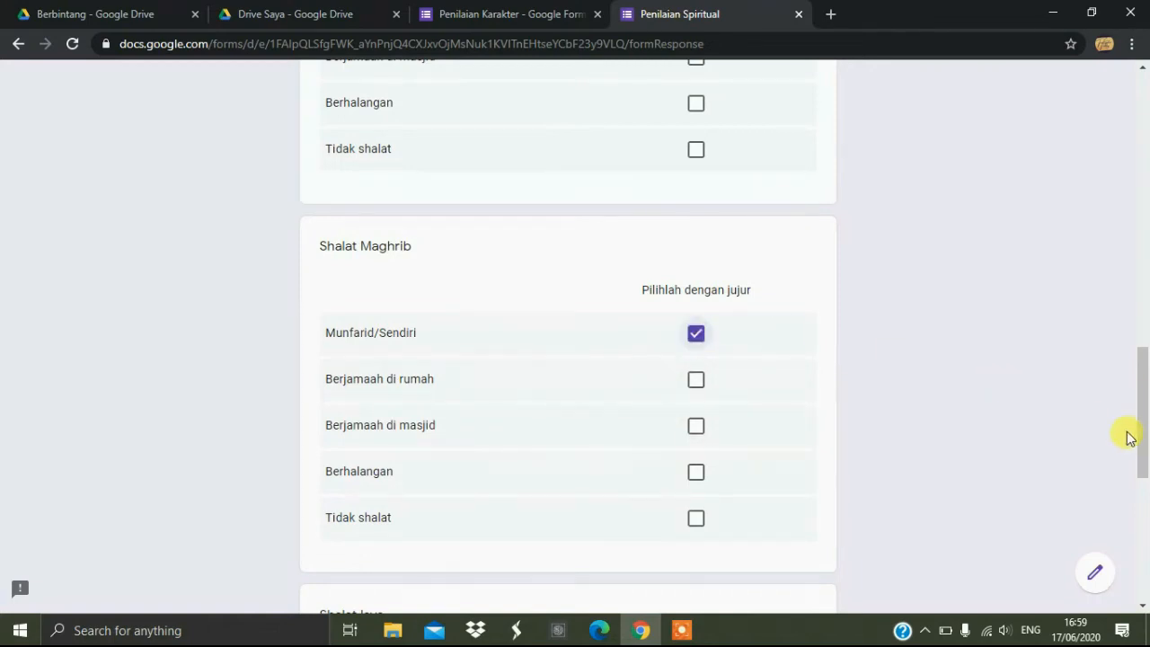
pyautogui.moveTo(1142, 411); pyautogui.dragTo(1145, 521)
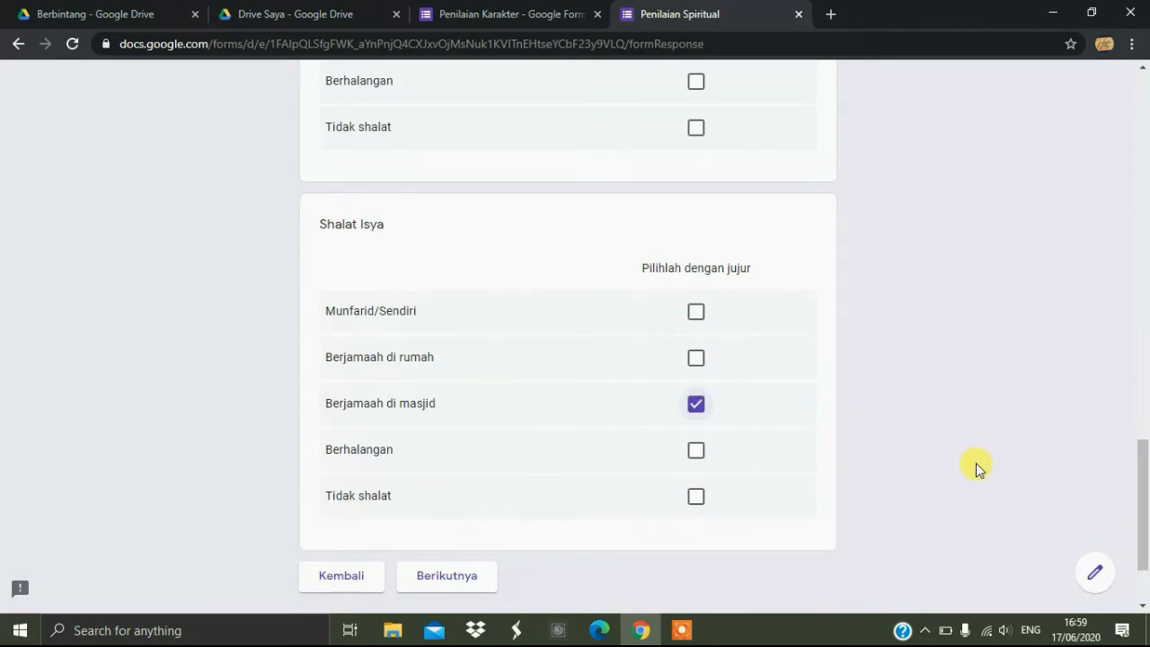
pyautogui.click(449, 578)
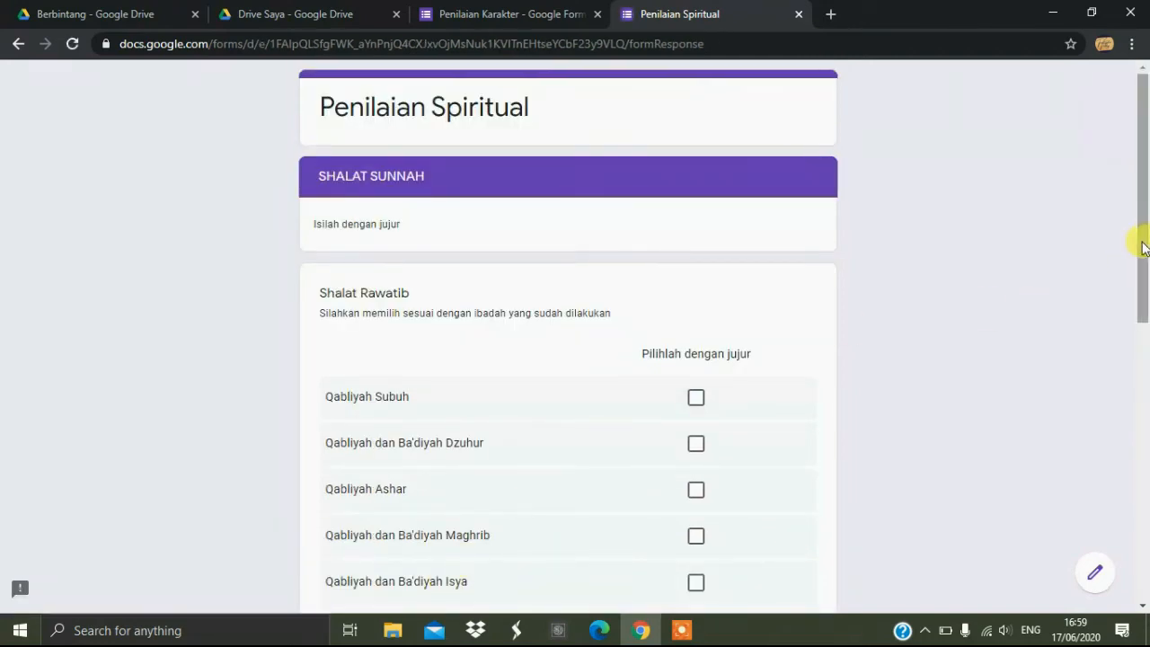
# Mark the Dzuhur and Maghrib rows for Shalat Rawatib and "Di sekolah" for Shalat Dhuha, and continue to the TADARUS/MENGAJI section.
pyautogui.moveTo(1144, 248); pyautogui.dragTo(1146, 327)
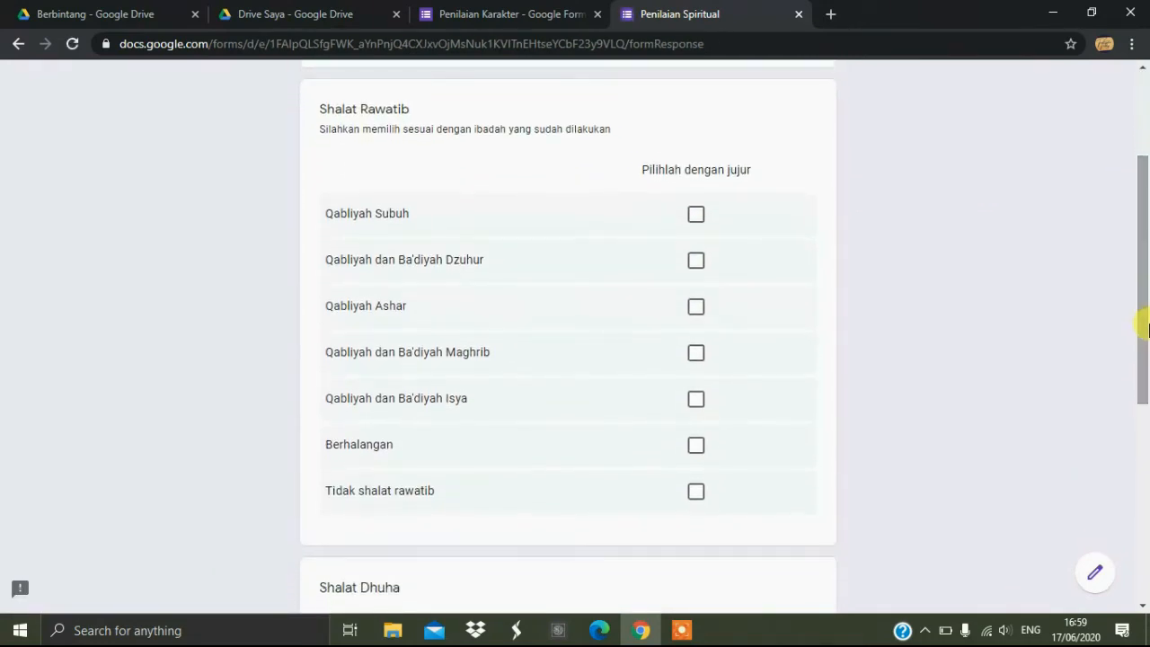
pyautogui.click(696, 261)
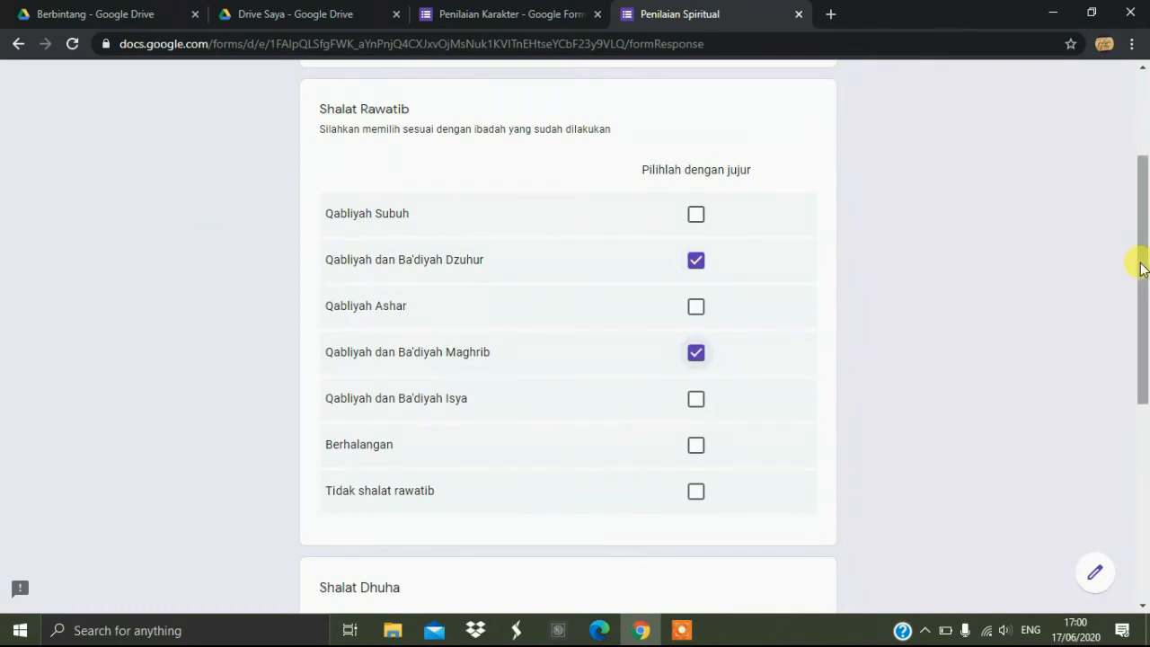
pyautogui.moveTo(1141, 269); pyautogui.dragTo(1145, 408)
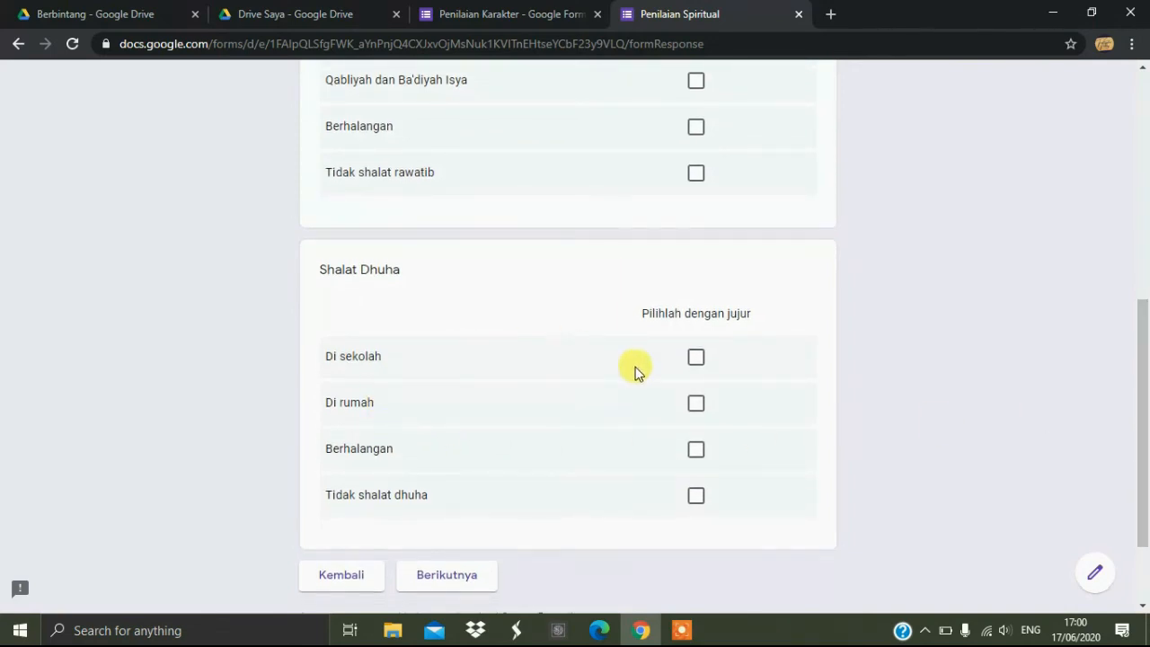
pyautogui.click(697, 357)
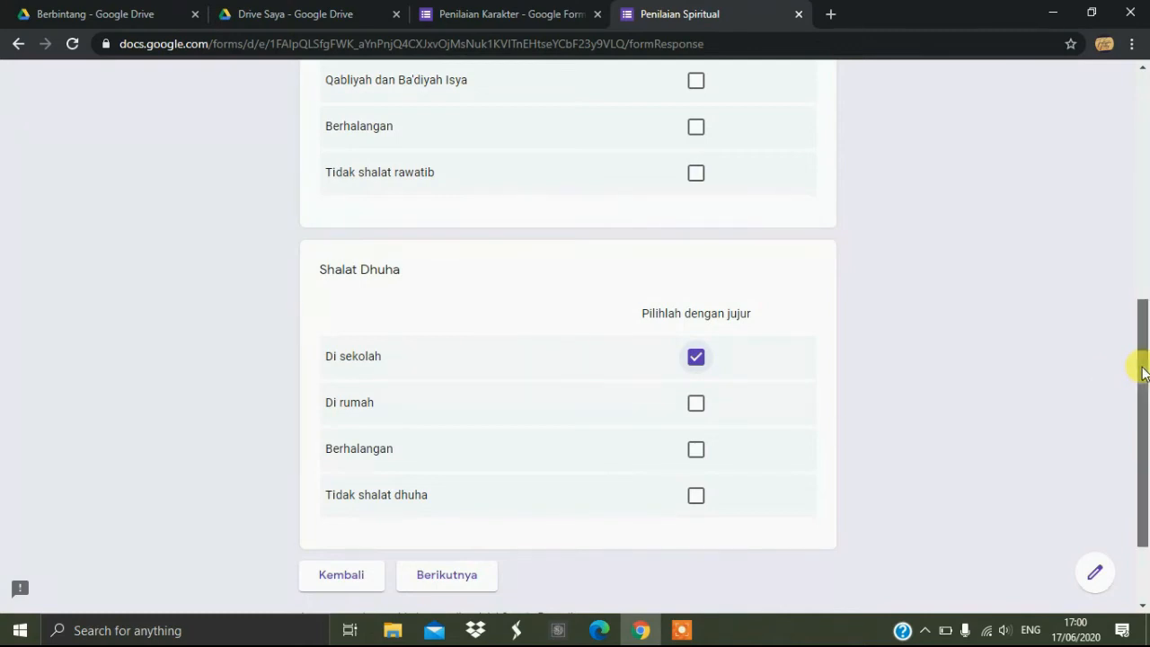
pyautogui.moveTo(1139, 367); pyautogui.dragTo(1142, 404)
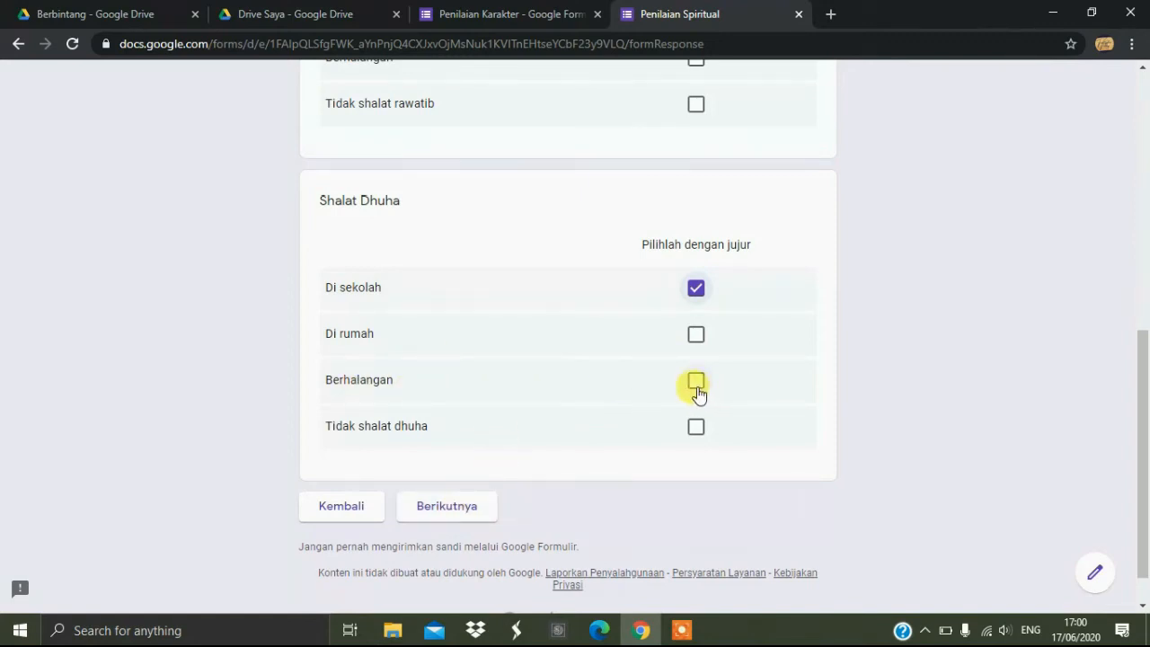
pyautogui.click(442, 521)
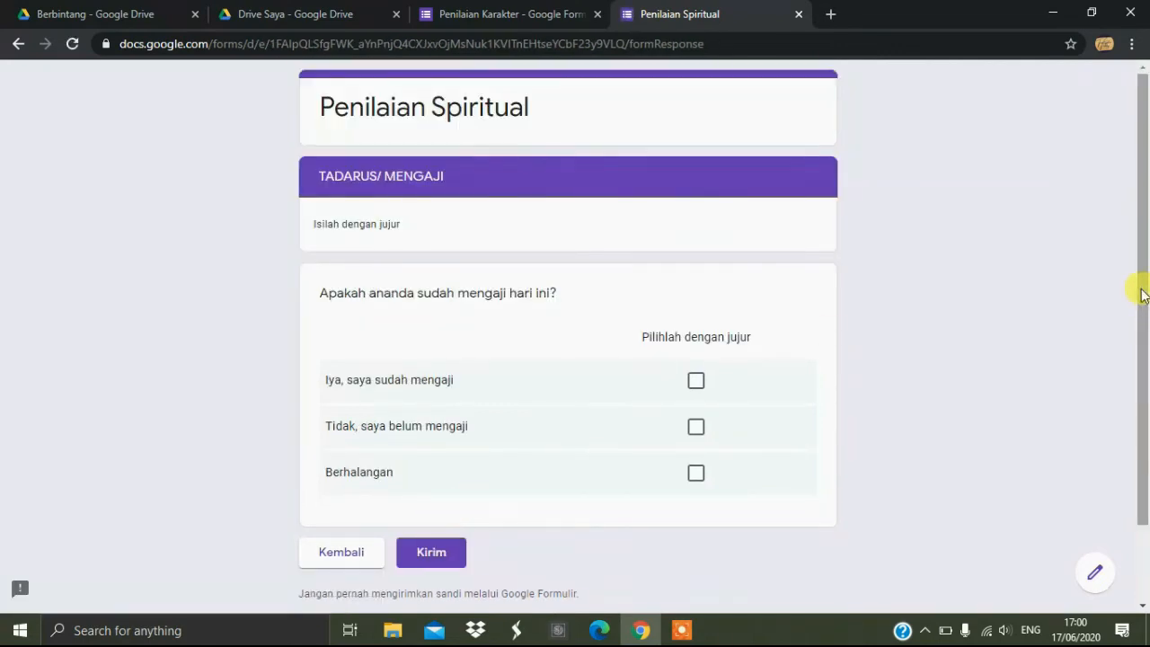
# Answer the mengaji question with "Iya, saya sudah mengaji" and submit the test response.
pyautogui.moveTo(1138, 287); pyautogui.dragTo(1137, 321)
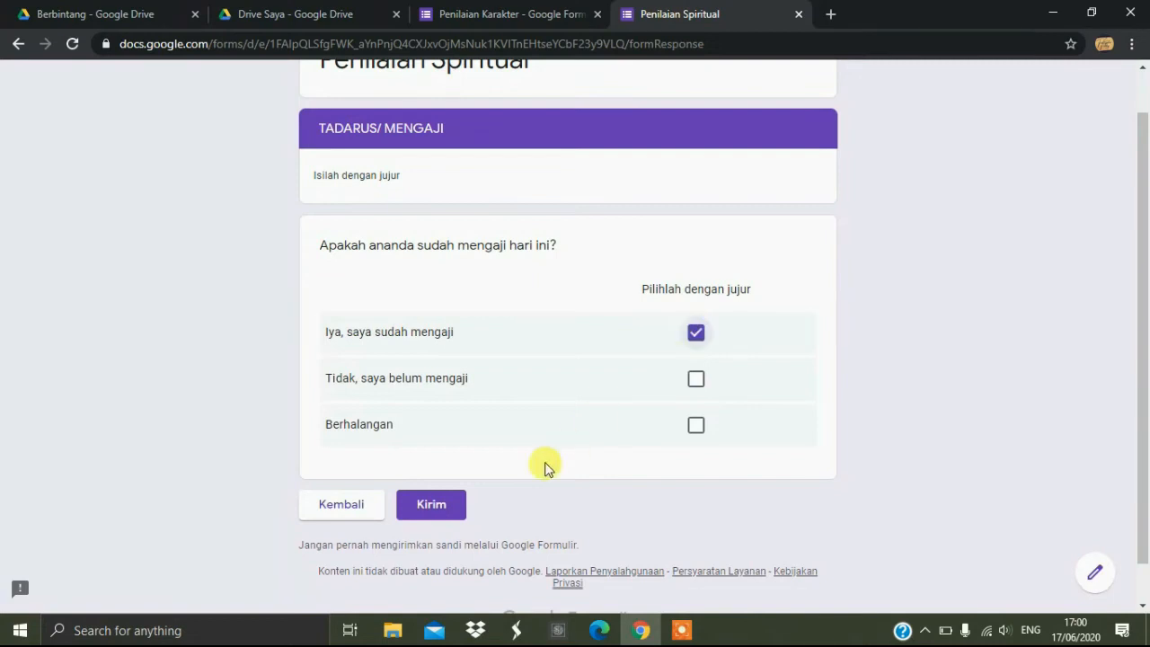
pyautogui.click(426, 506)
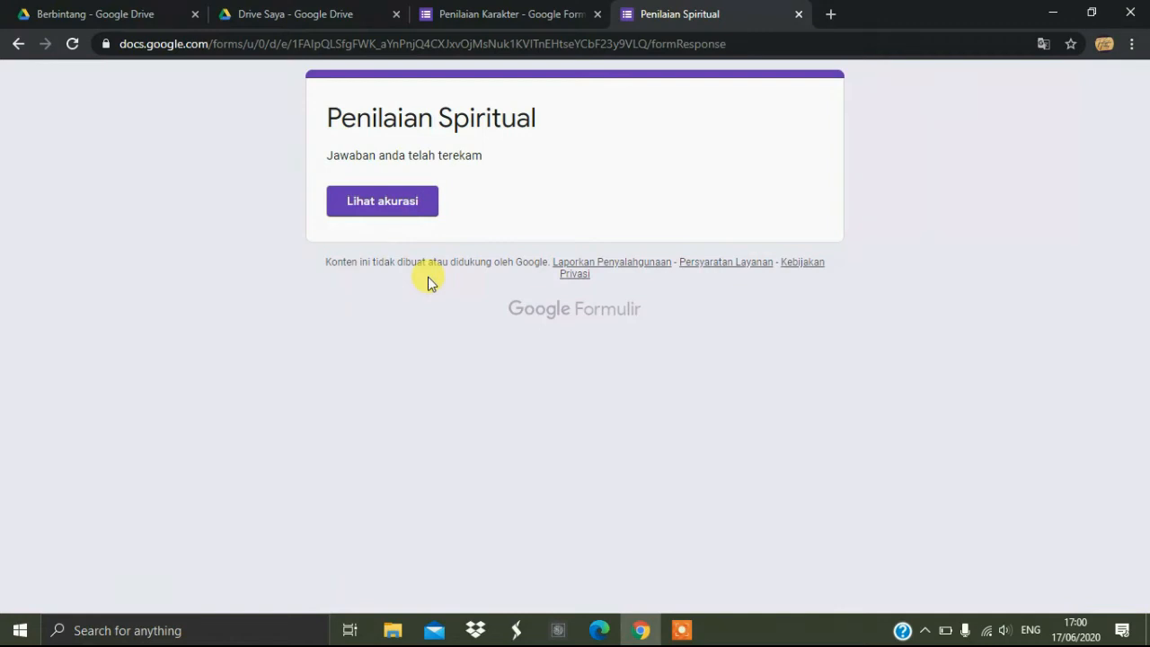
# Open the responses of the Penilaian Karakter form and create a new linked spreadsheet named "Penilaian Karakter (Respons)".
pyautogui.click(452, 15)
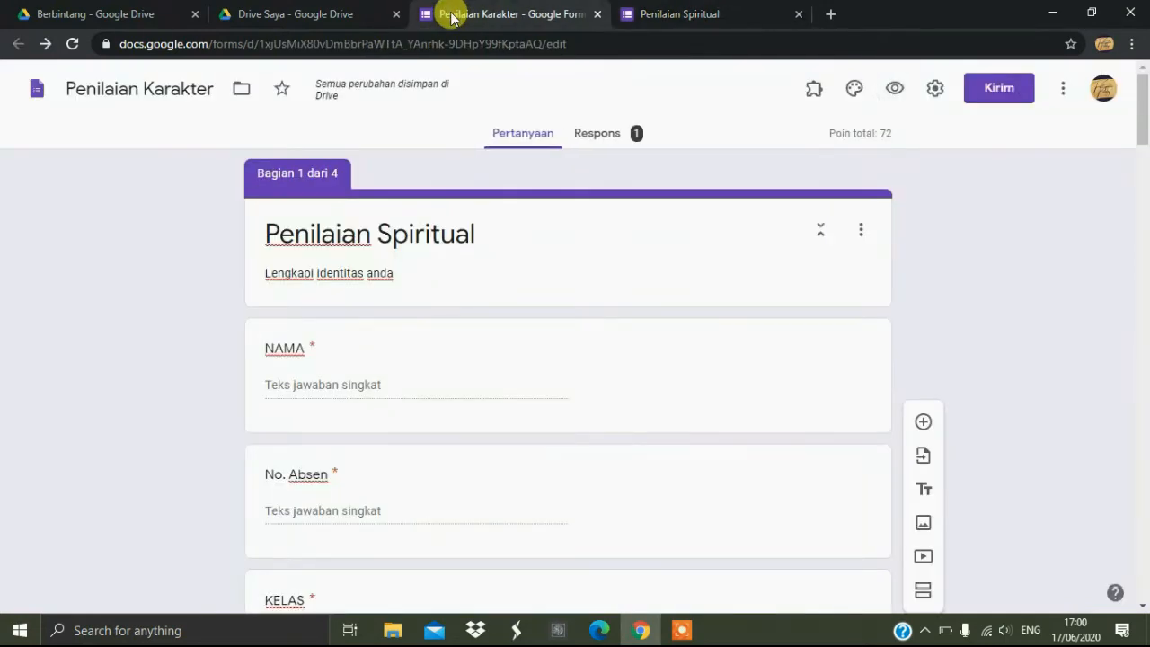
pyautogui.click(636, 135)
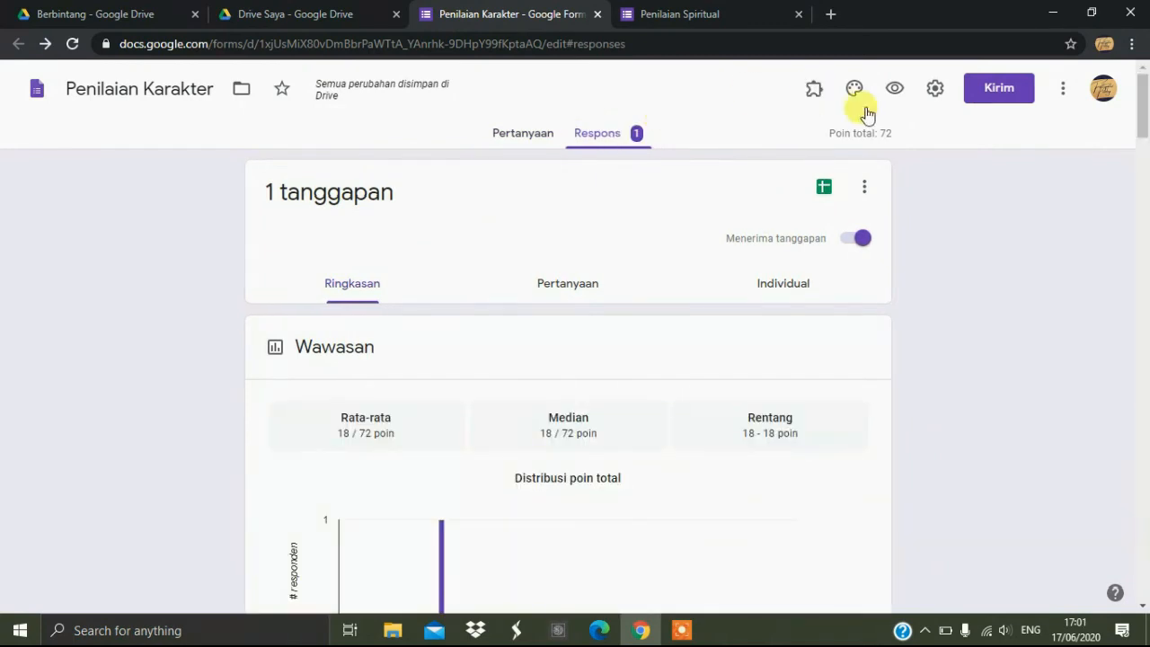
pyautogui.click(818, 194)
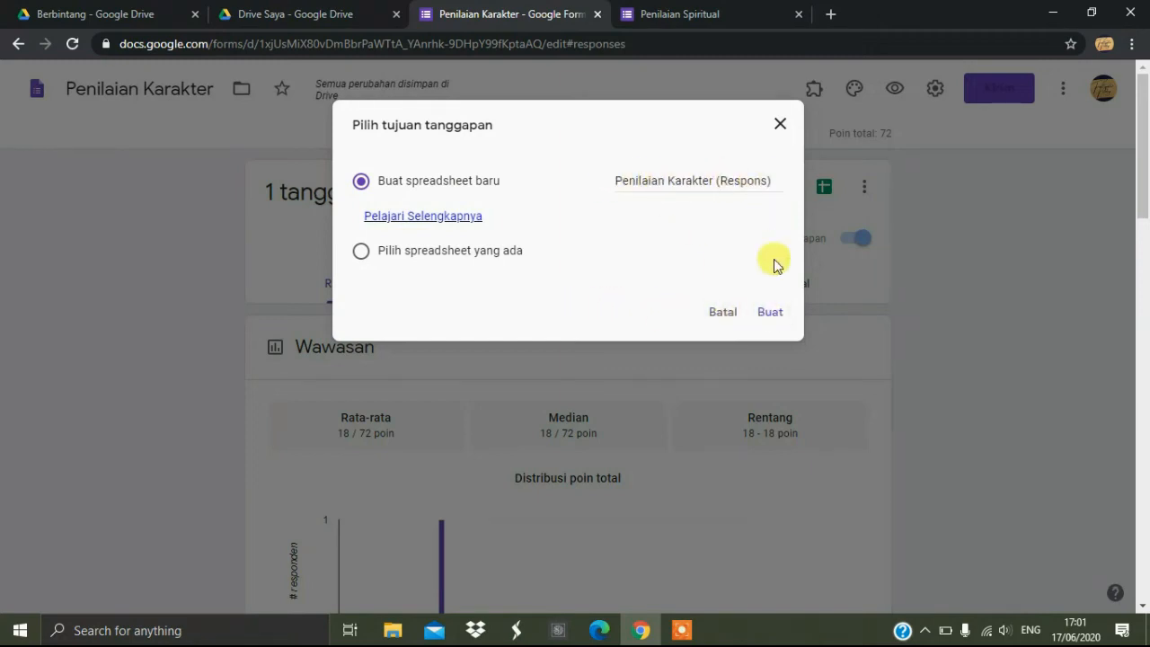
pyautogui.click(771, 312)
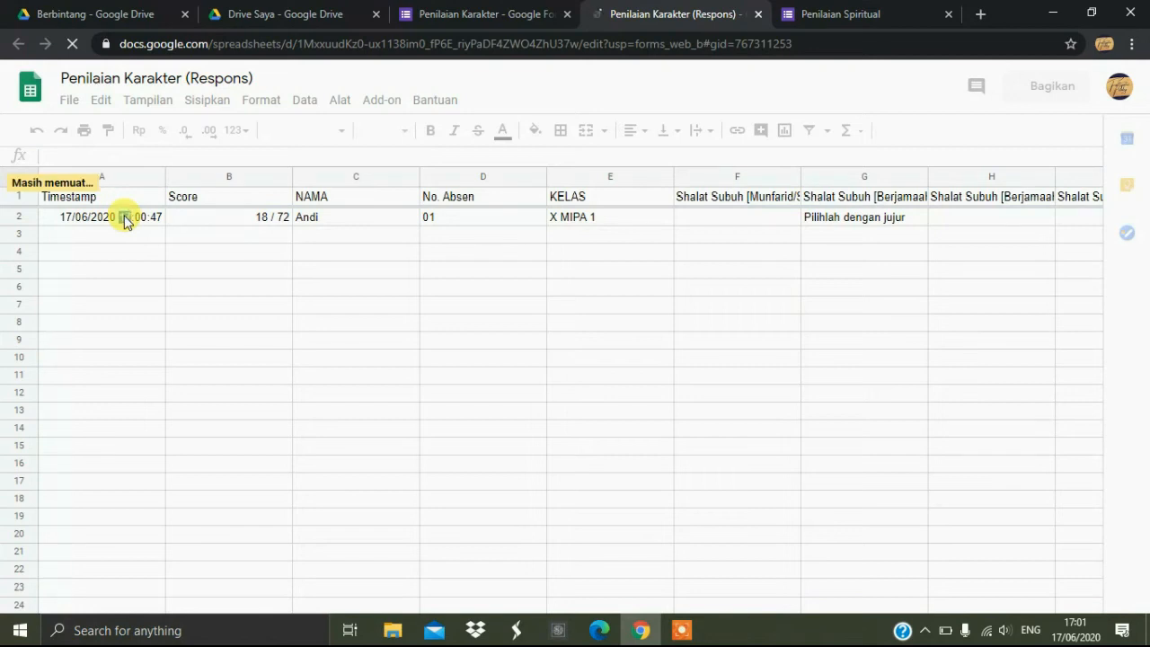
# Examine the timestamp, score and student name of the submitted response in the spreadsheet.
pyautogui.doubleClick(124, 219)
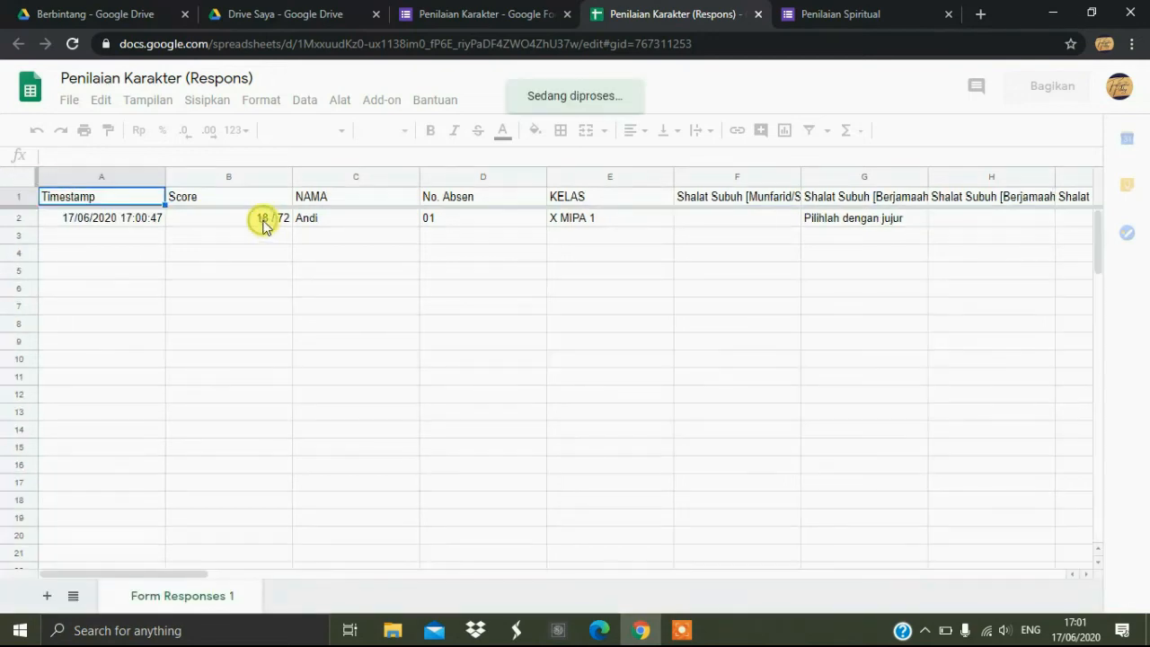
pyautogui.click(227, 222)
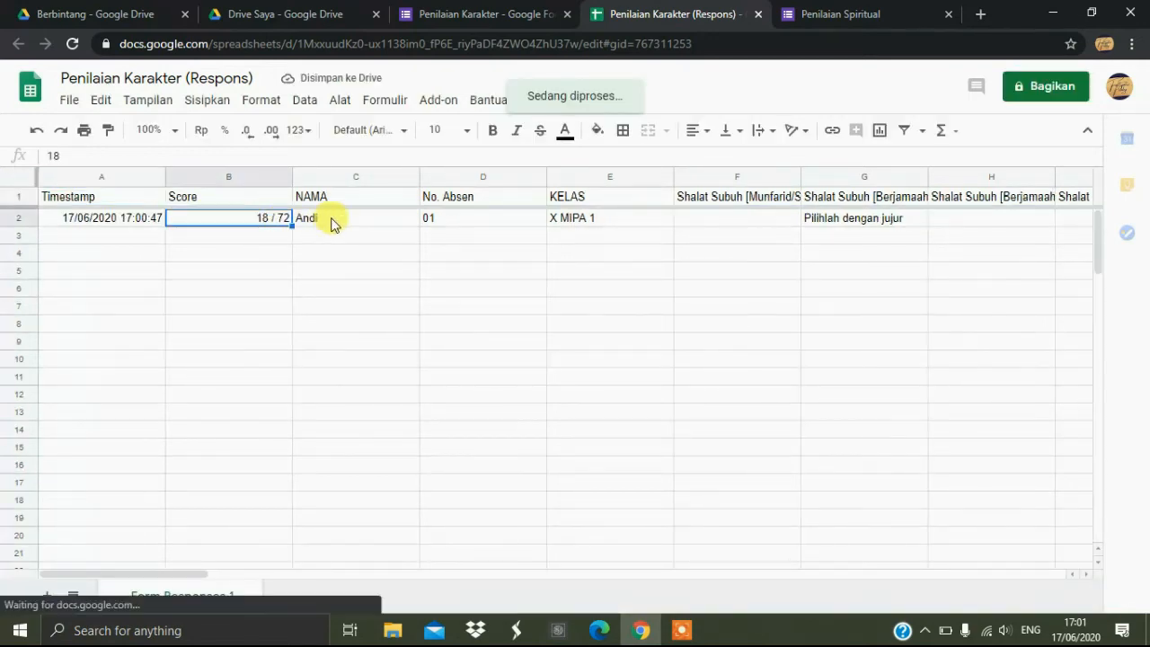
pyautogui.click(374, 224)
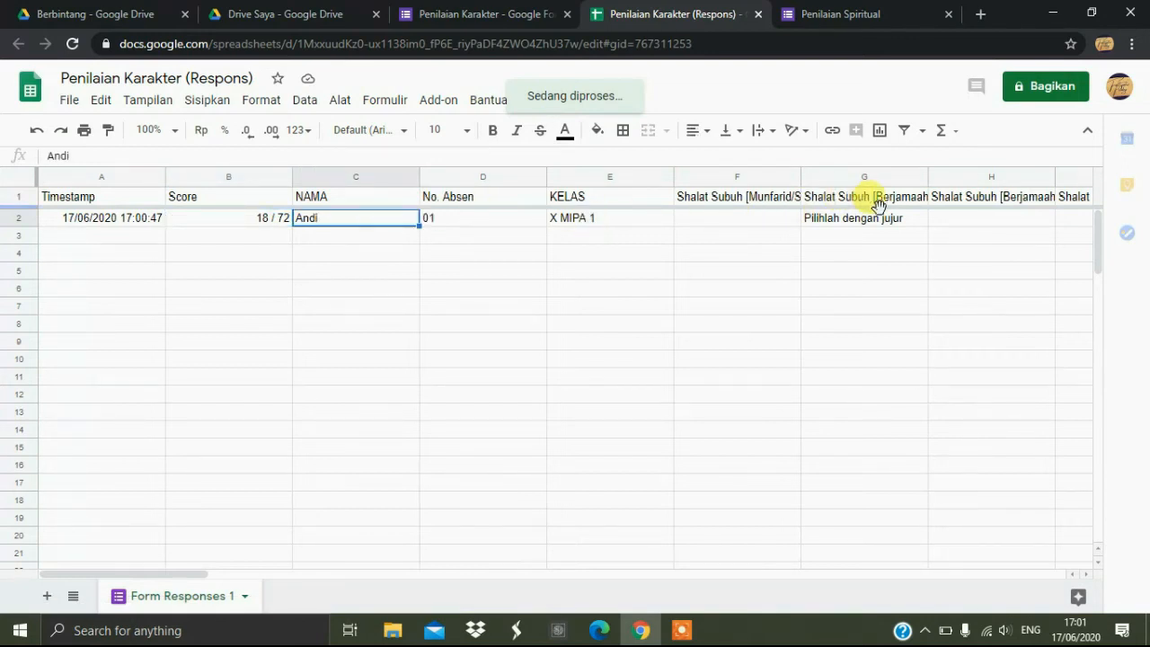
pyautogui.click(243, 217)
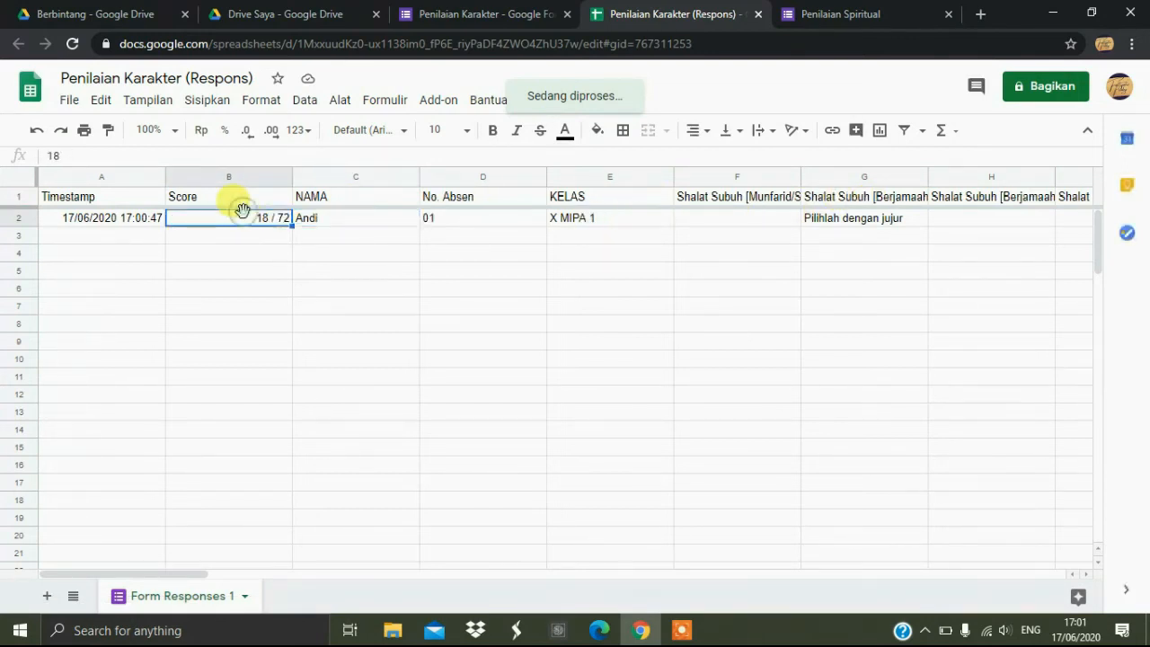
pyautogui.click(341, 220)
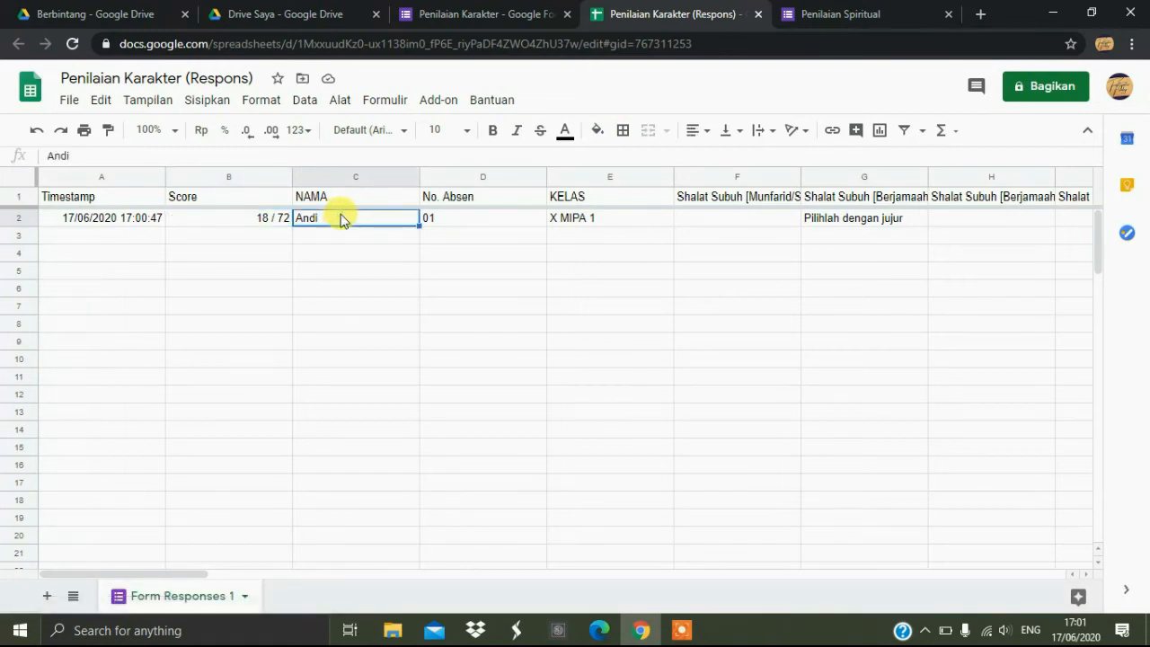
# Open the Windows Calculator, move it clear of the response's score, and divide 18 by 28.
pyautogui.click(20, 634)
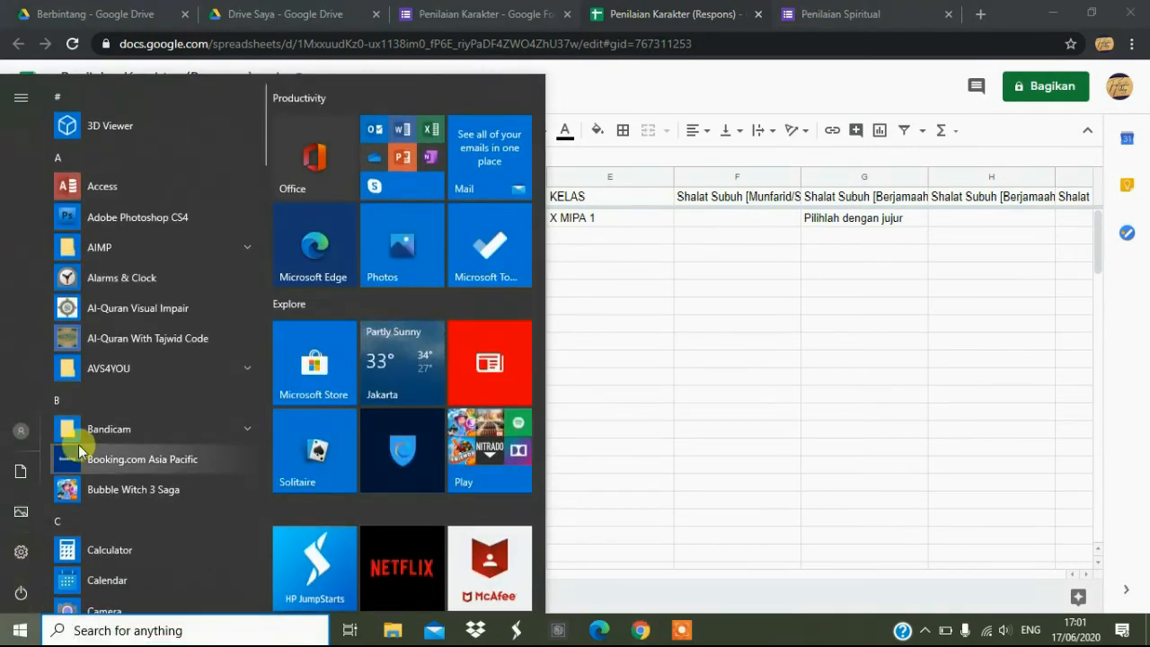
pyautogui.click(115, 555)
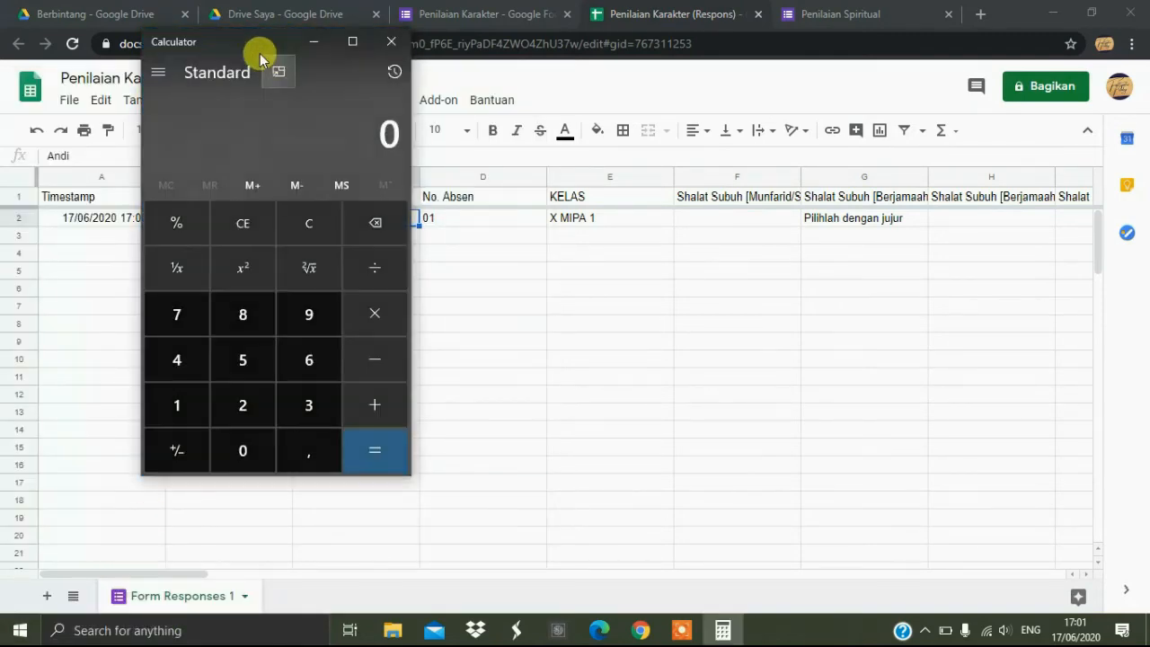
pyautogui.moveTo(238, 41); pyautogui.dragTo(707, 109)
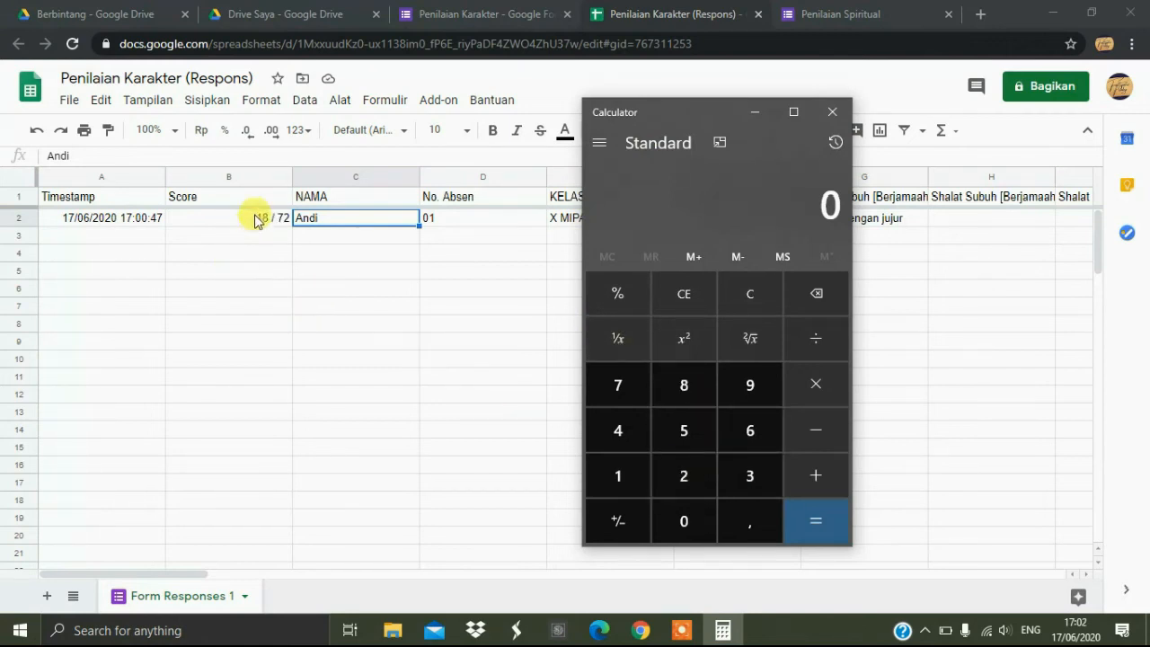
pyautogui.click(617, 474)
pyautogui.click(684, 385)
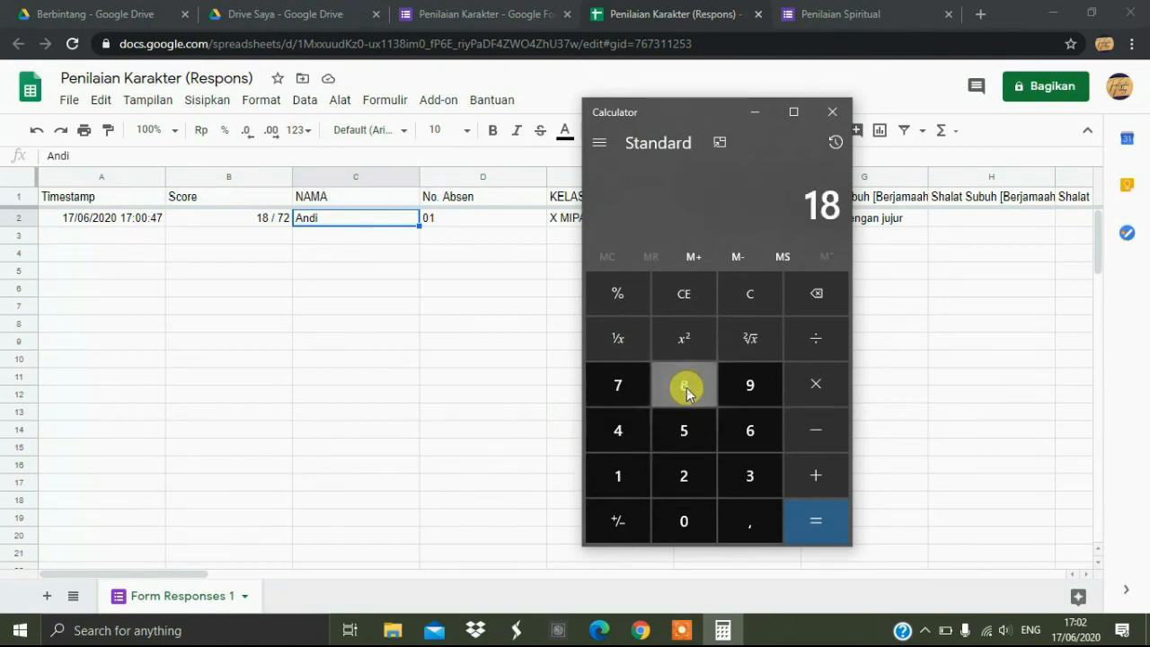
pyautogui.click(815, 342)
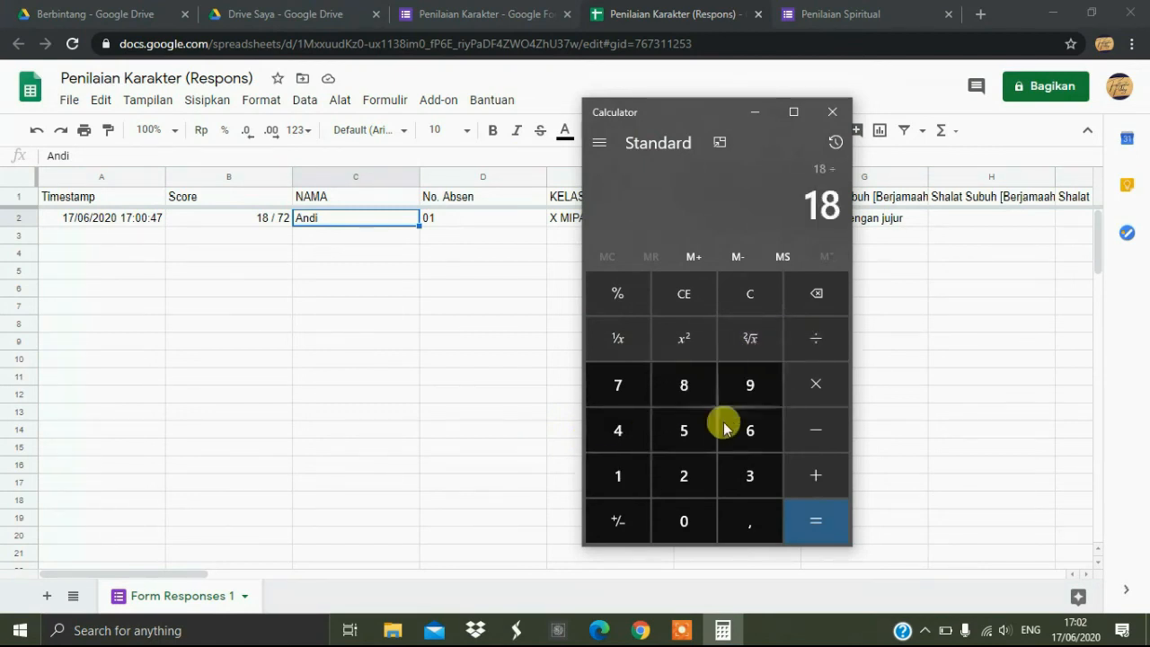
pyautogui.click(686, 466)
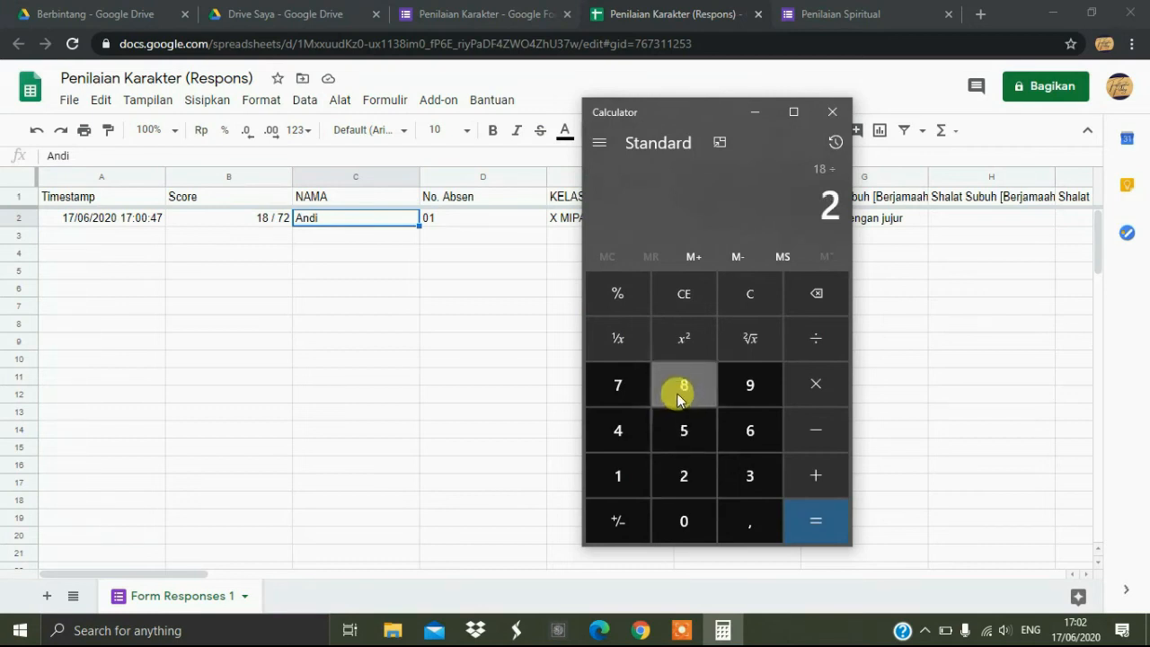
pyautogui.click(679, 397)
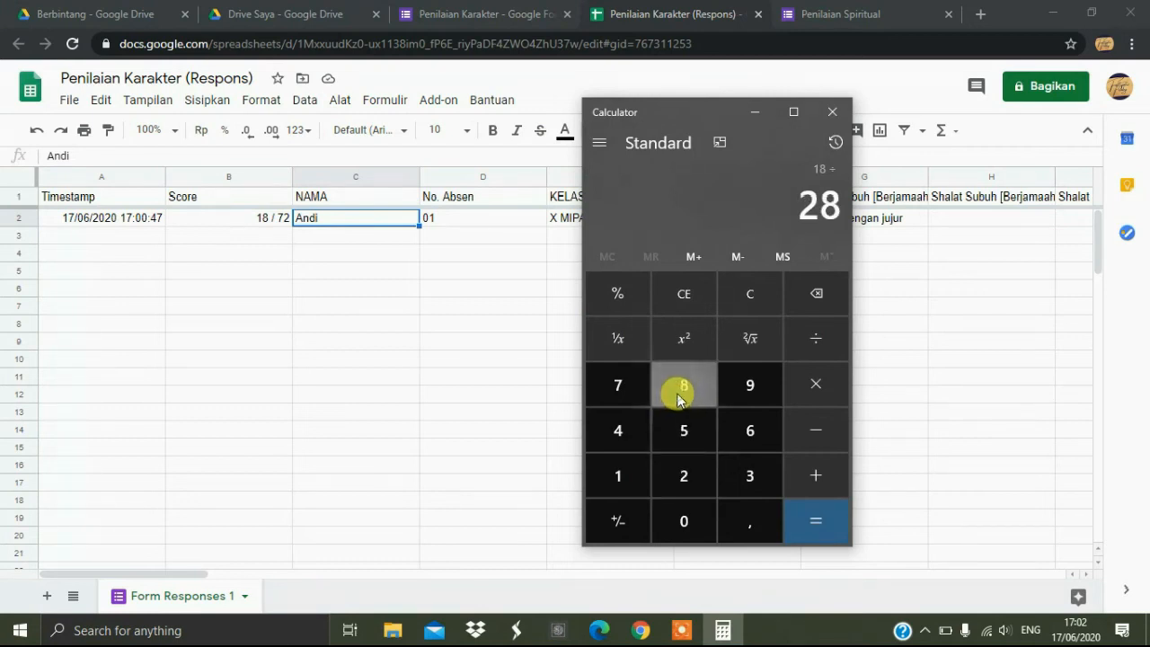
pyautogui.click(814, 533)
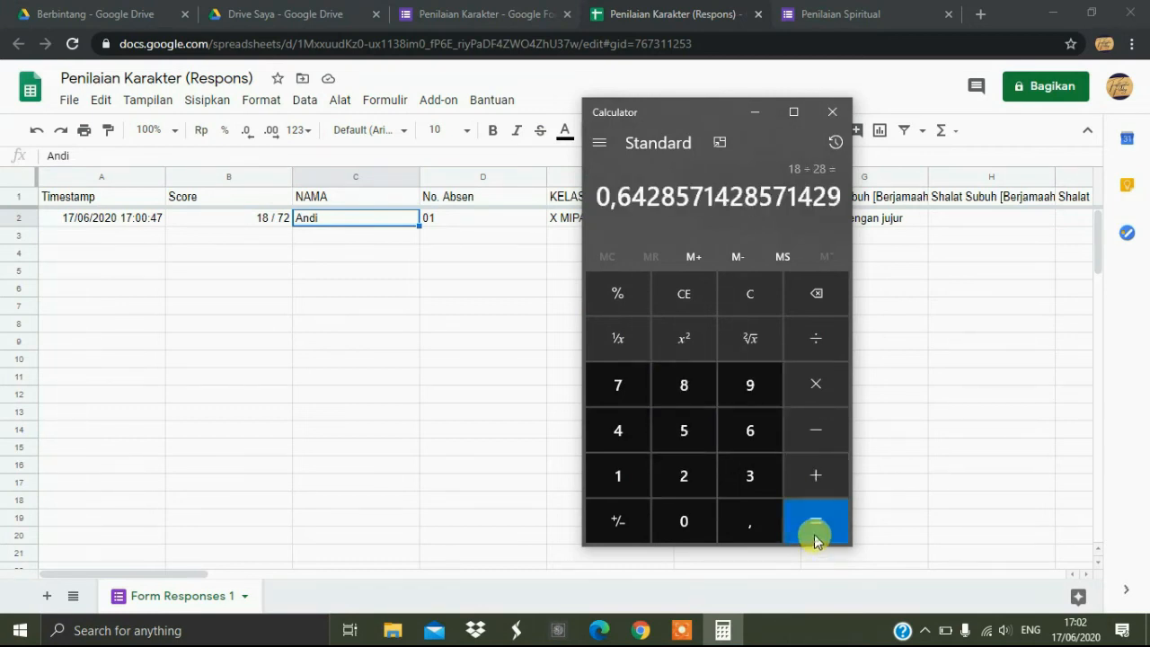
# Multiply the quotient by 100 in the Calculator, and switch back to the form's responses in the browser.
pyautogui.click(814, 384)
pyautogui.click(617, 469)
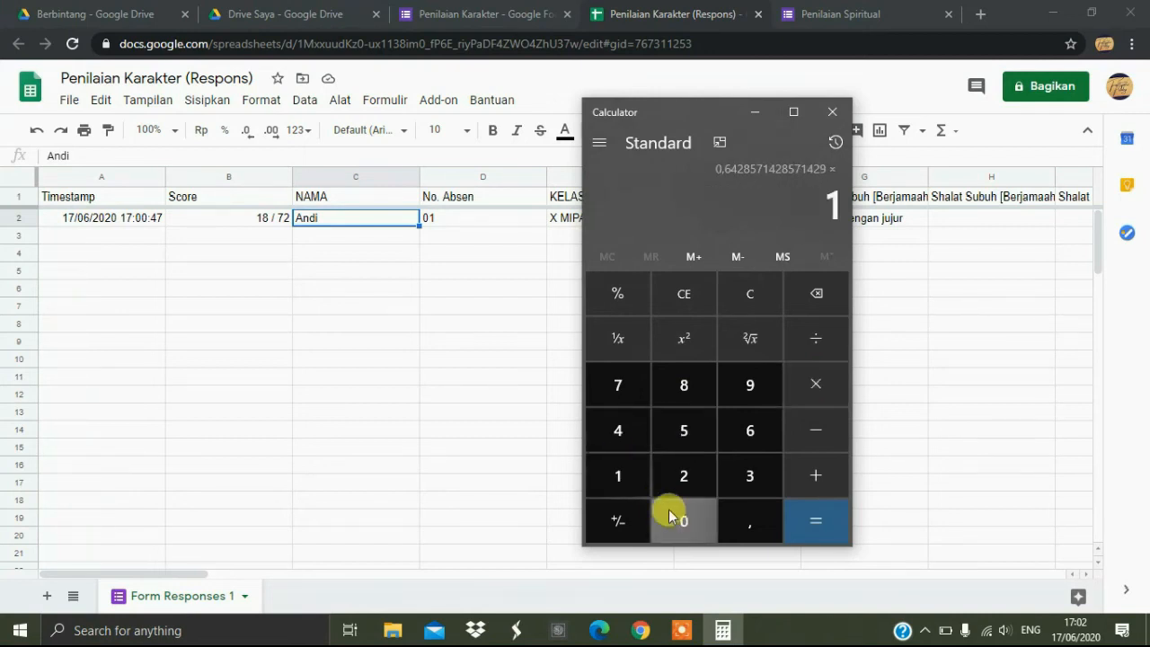
pyautogui.click(672, 516)
pyautogui.click(672, 515)
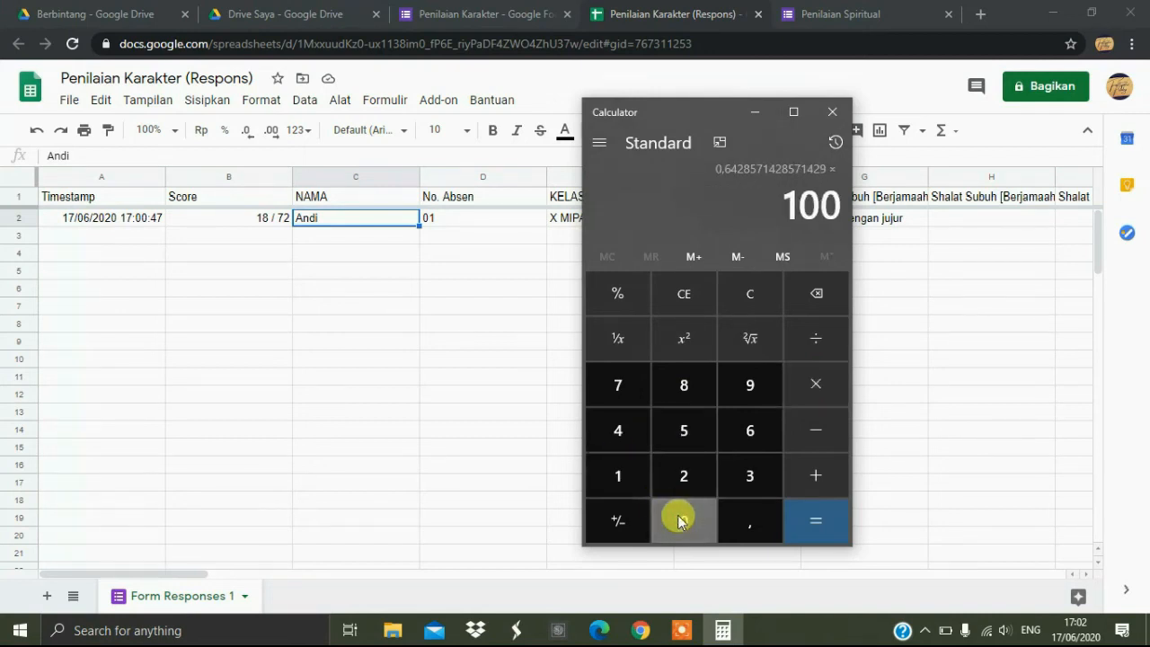
pyautogui.click(811, 532)
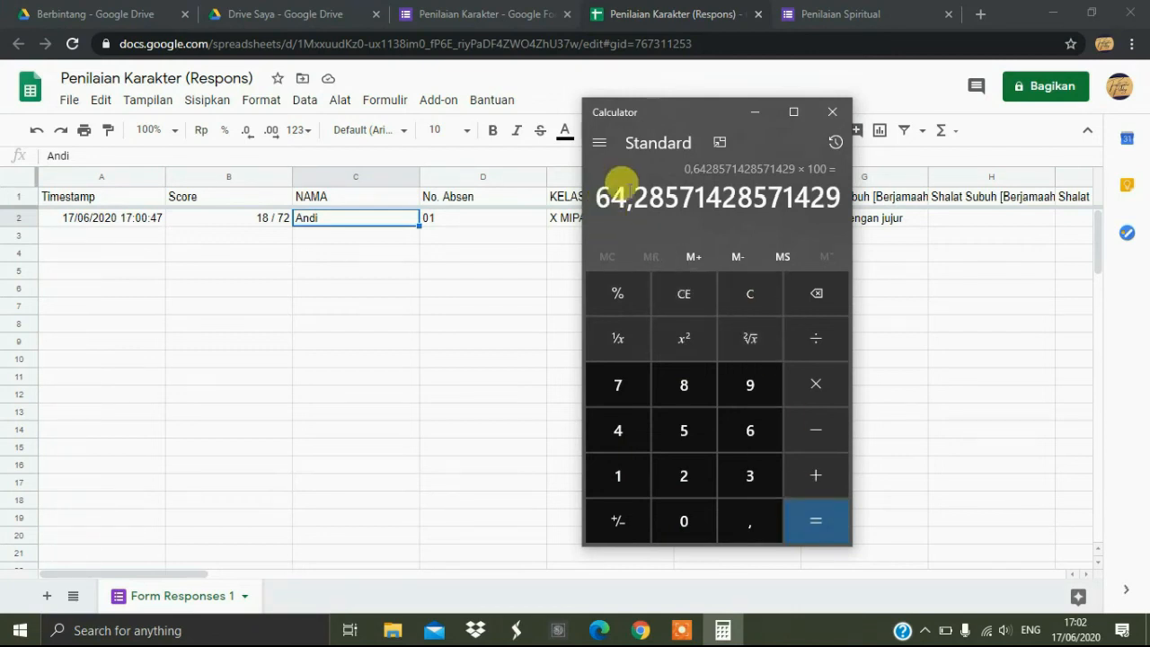
pyautogui.click(503, 14)
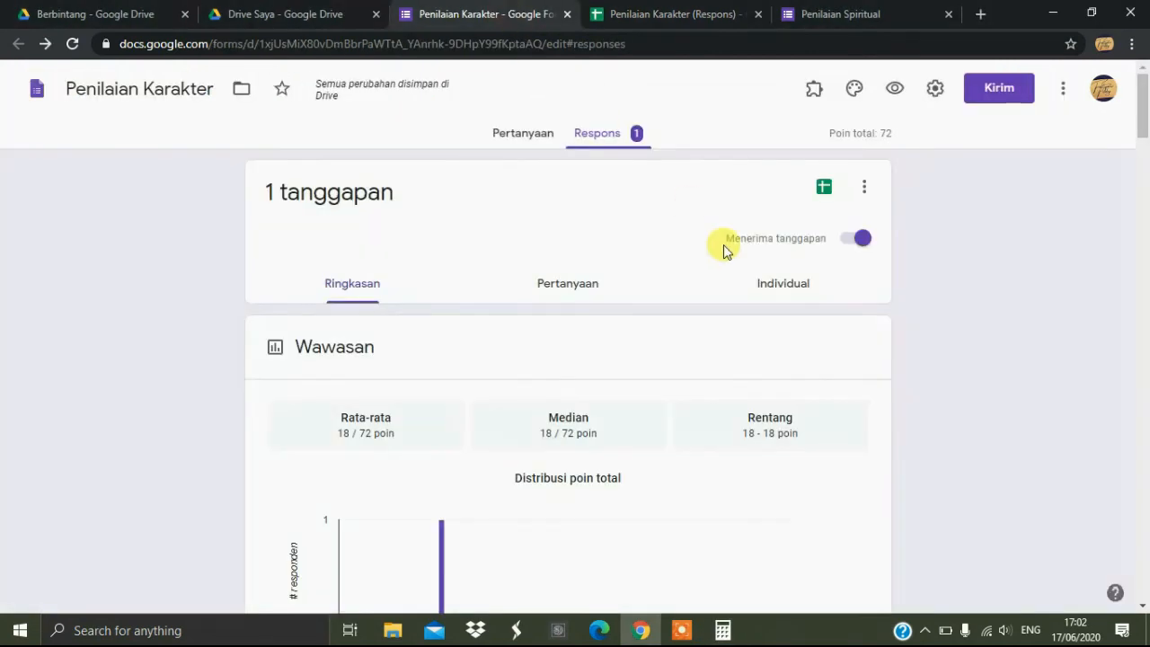
# Review the individual response's answers and points from Shalat Subuh through the Tadarus/Mengaji section.
pyautogui.click(782, 284)
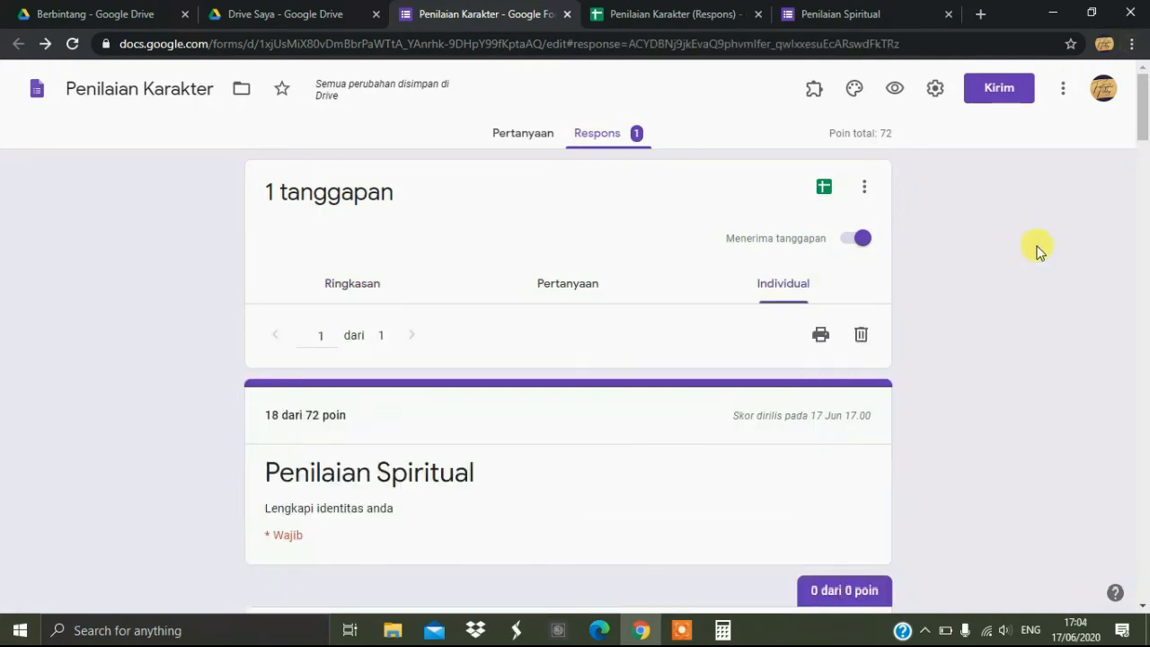
pyautogui.moveTo(1143, 113); pyautogui.dragTo(1146, 229)
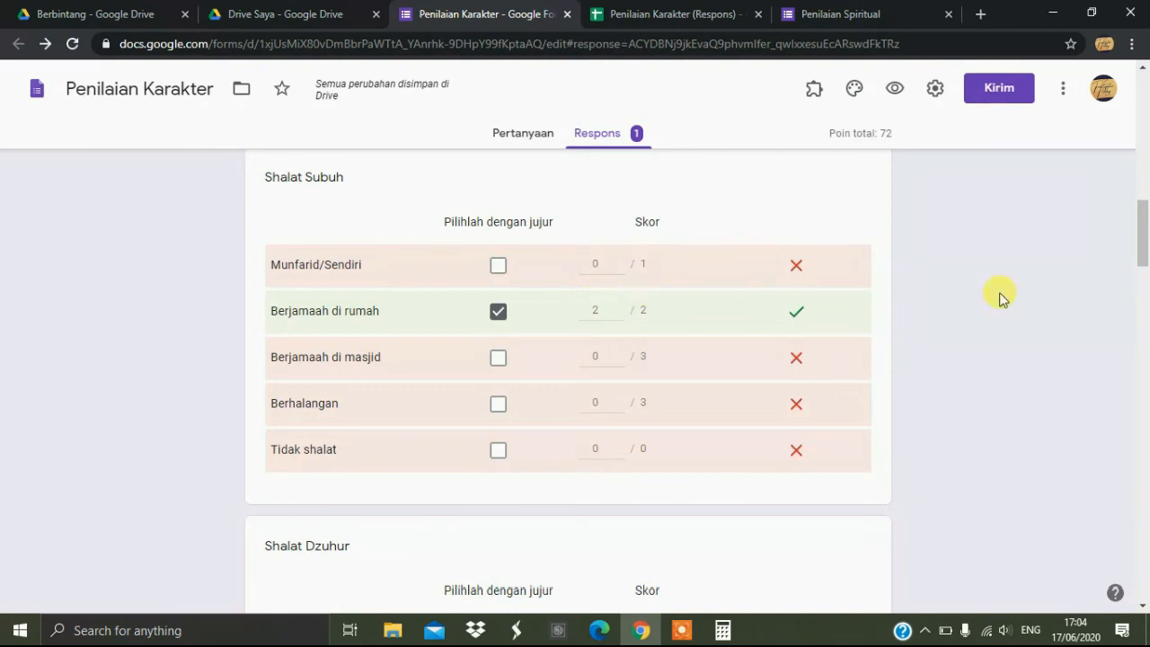
pyautogui.moveTo(1143, 235); pyautogui.dragTo(1142, 286)
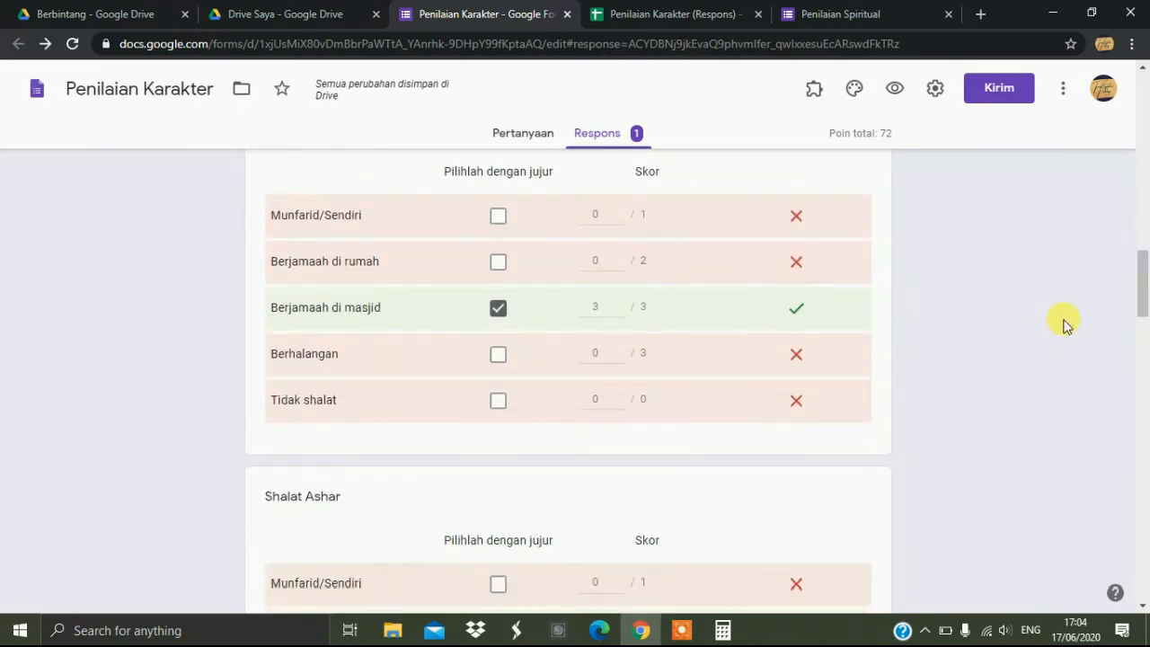
pyautogui.moveTo(1143, 289); pyautogui.dragTo(1142, 323)
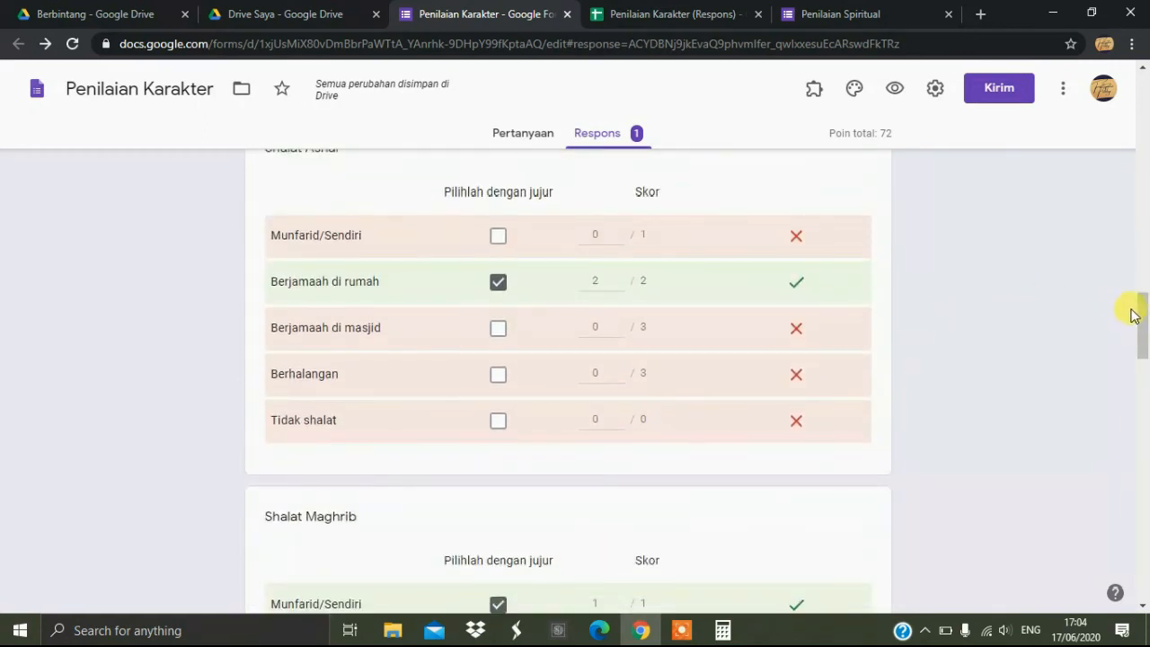
pyautogui.moveTo(1140, 308); pyautogui.dragTo(1147, 406)
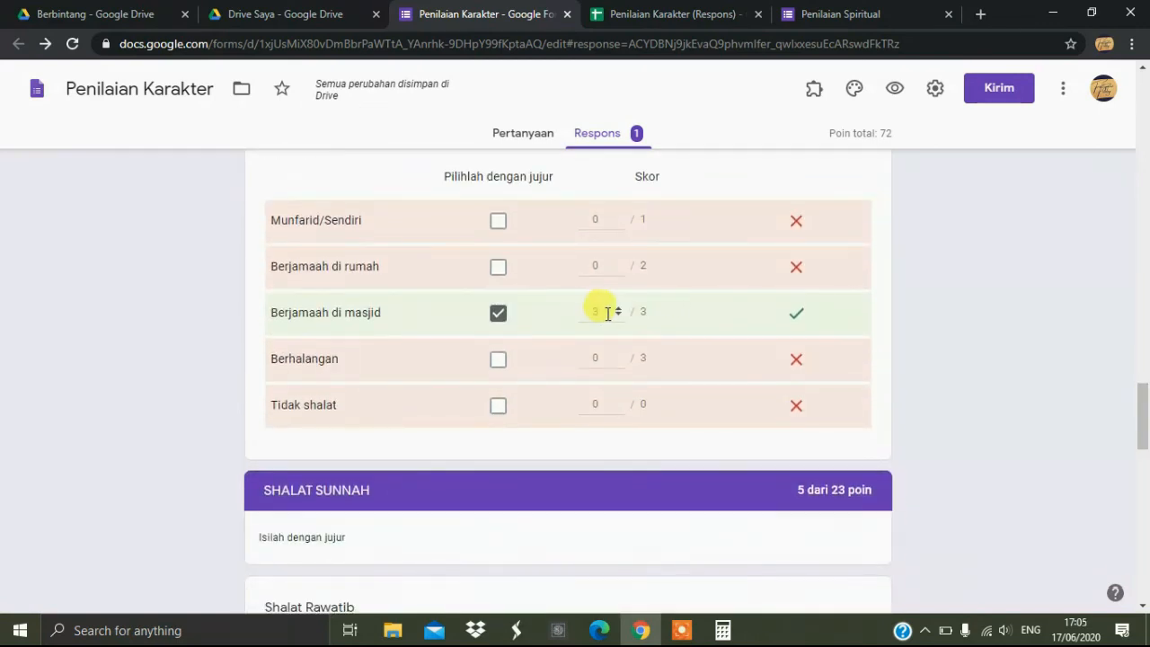
pyautogui.moveTo(1141, 400); pyautogui.dragTo(1146, 464)
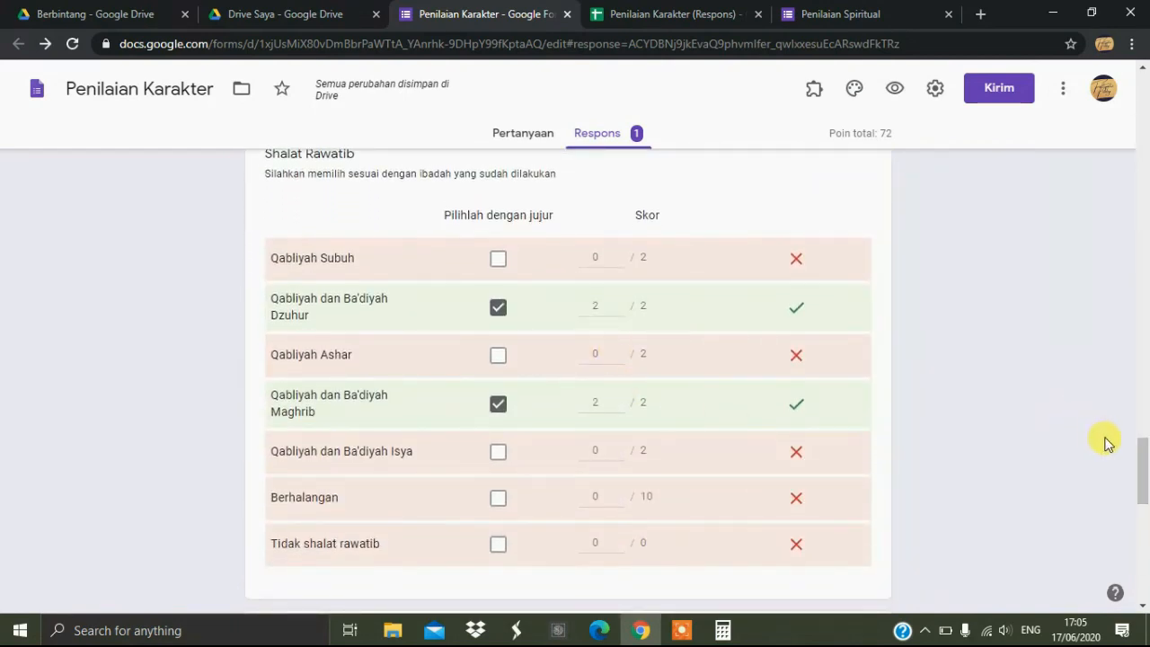
pyautogui.moveTo(1142, 460); pyautogui.dragTo(1138, 578)
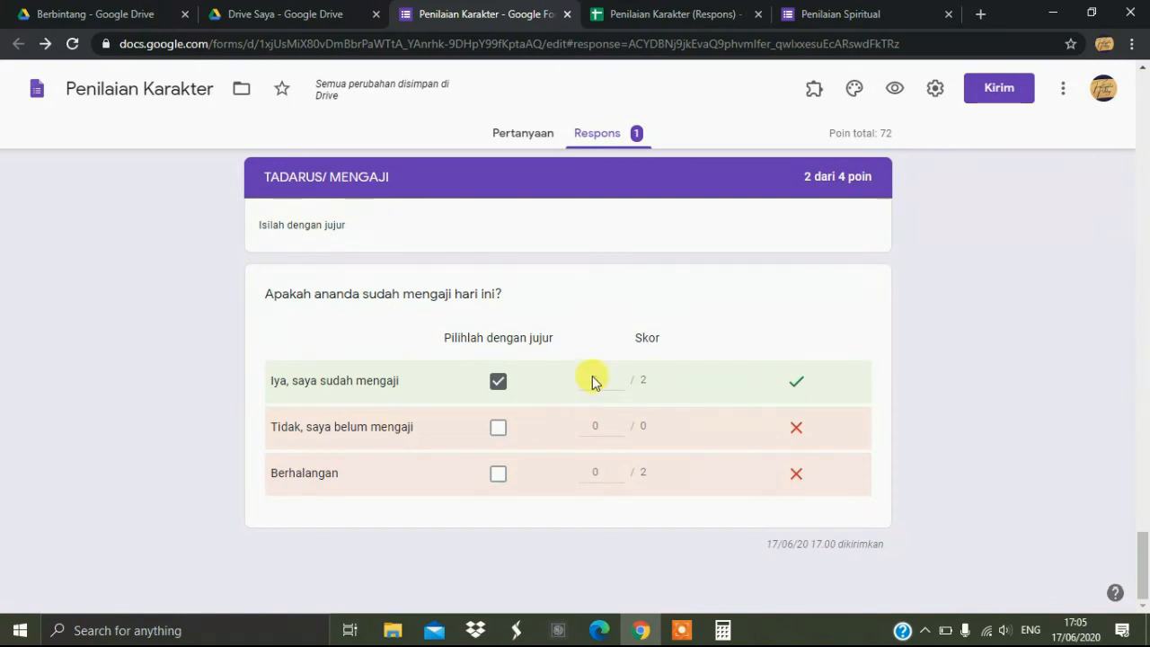
# Compare the response's score in the Penilaian Karakter (Respons) spreadsheet with the percentage in the Calculator, and return to the spreadsheet.
pyautogui.click(686, 15)
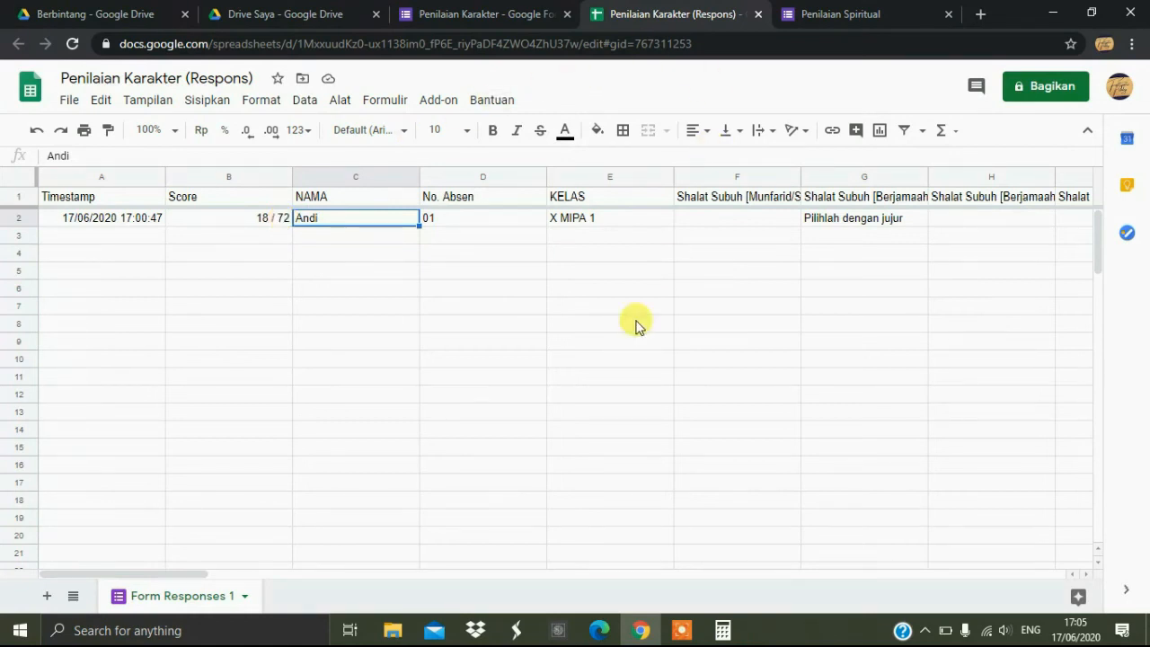
pyautogui.click(722, 630)
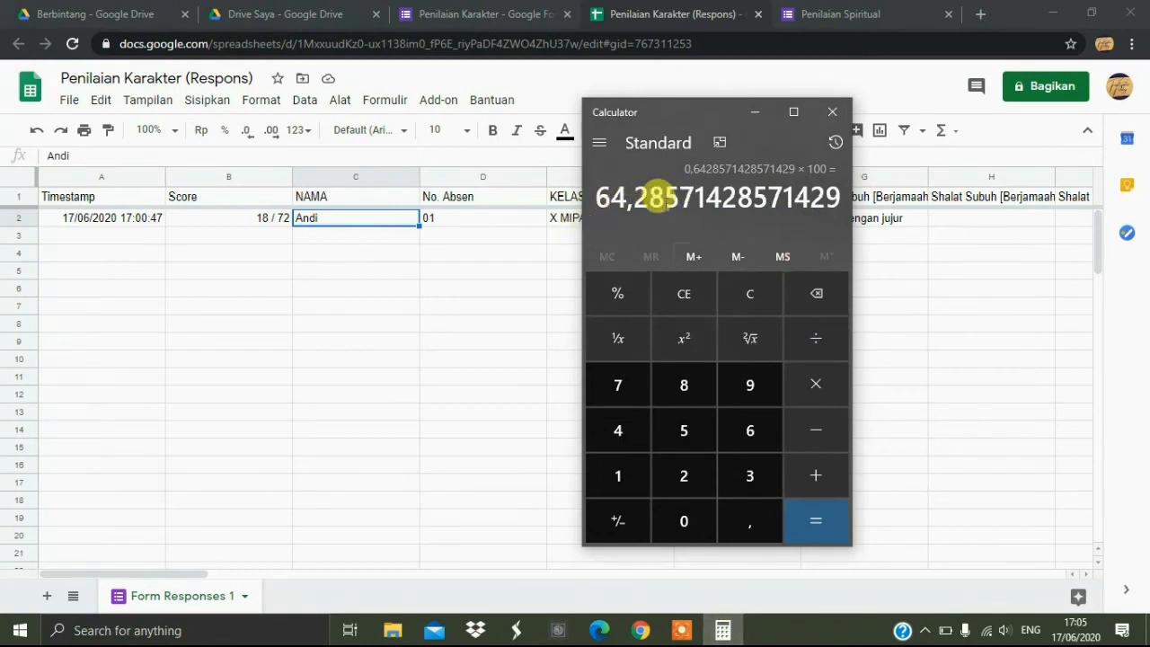
pyautogui.click(348, 224)
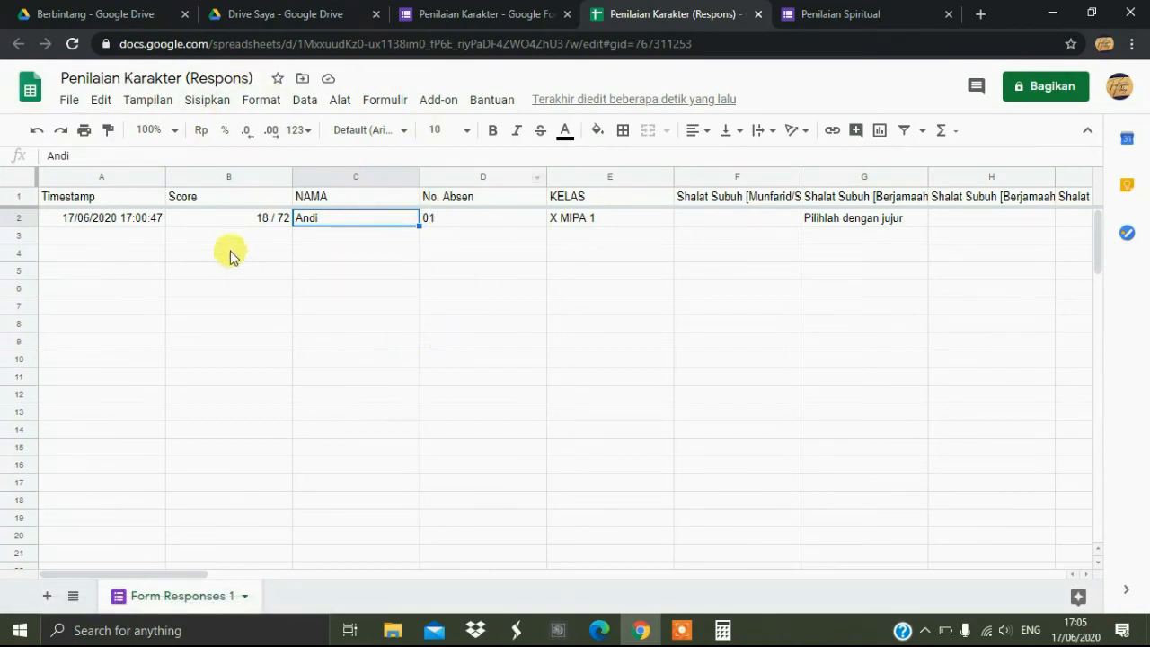
# Download the Penilaian Karakter (Respons) spreadsheet in Microsoft Excel (.xlsx) format.
pyautogui.click(71, 103)
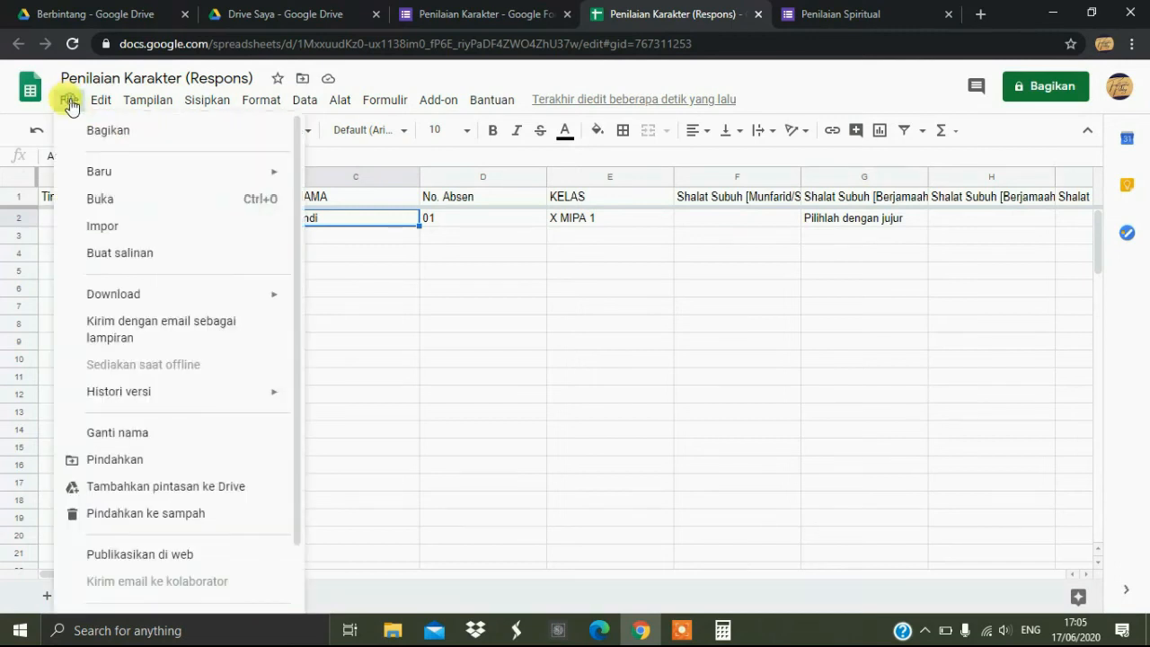
pyautogui.moveTo(159, 295)
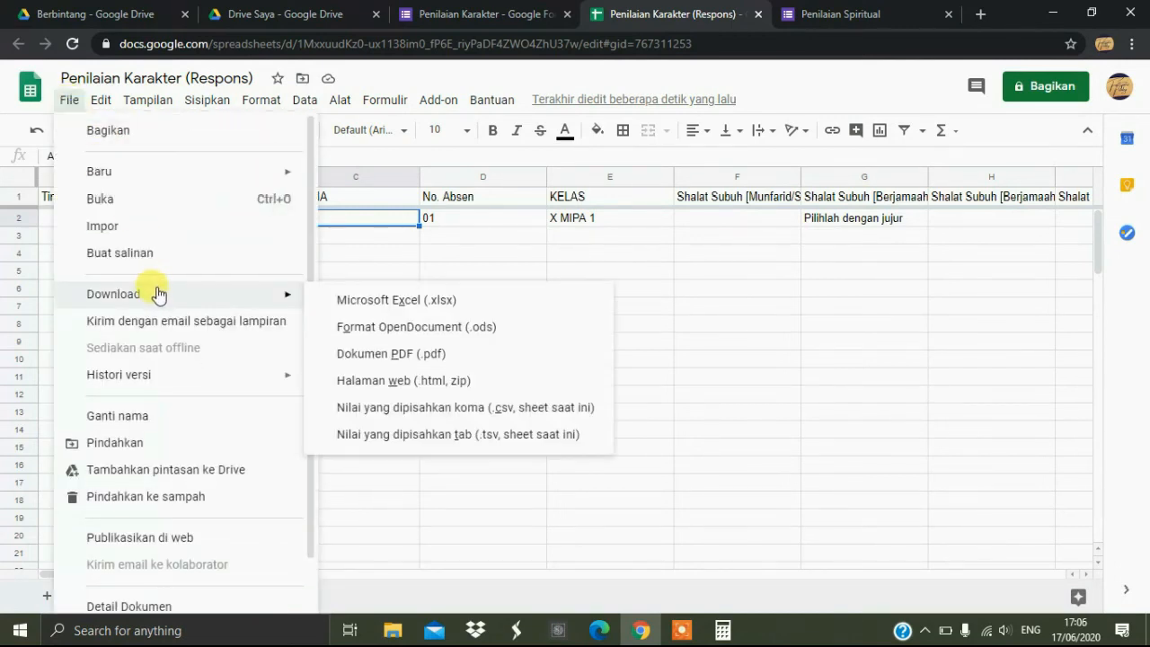
pyautogui.click(409, 301)
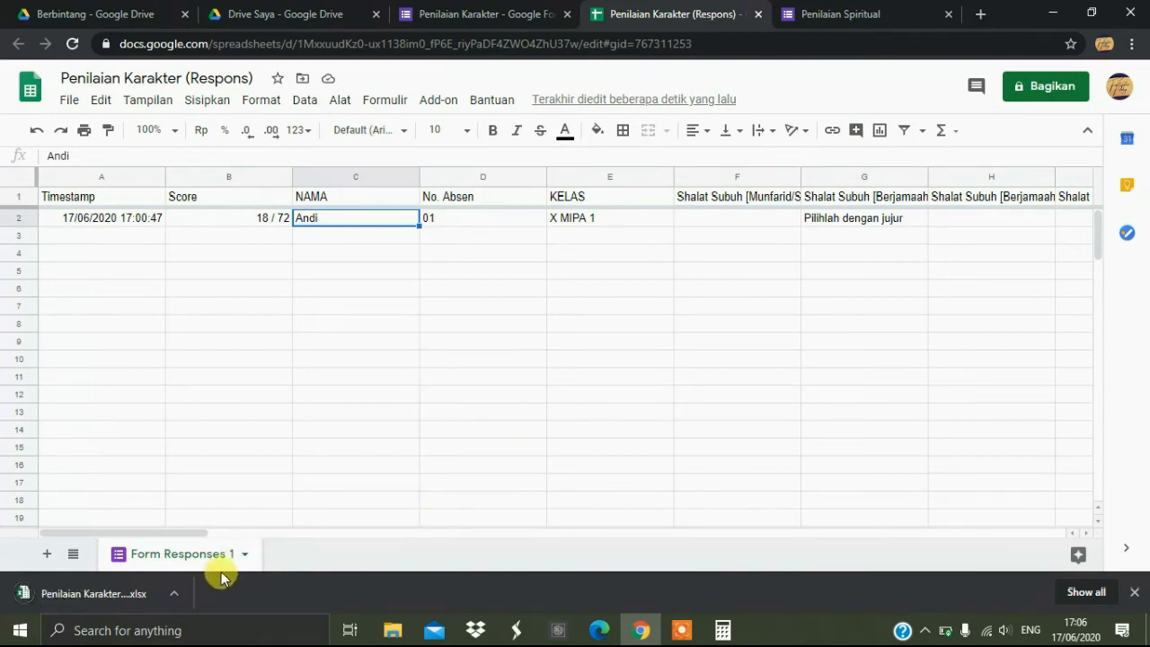
# Show the downloaded response workbook in its folder, and open it in Excel with editing enabled.
pyautogui.click(174, 593)
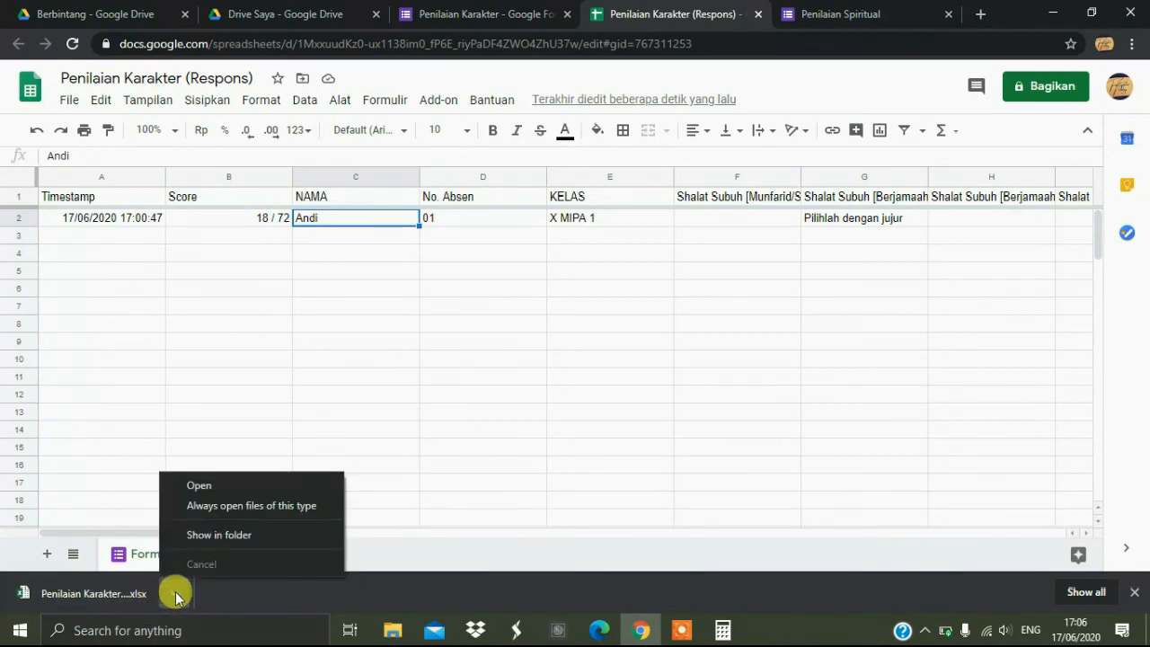
pyautogui.click(221, 537)
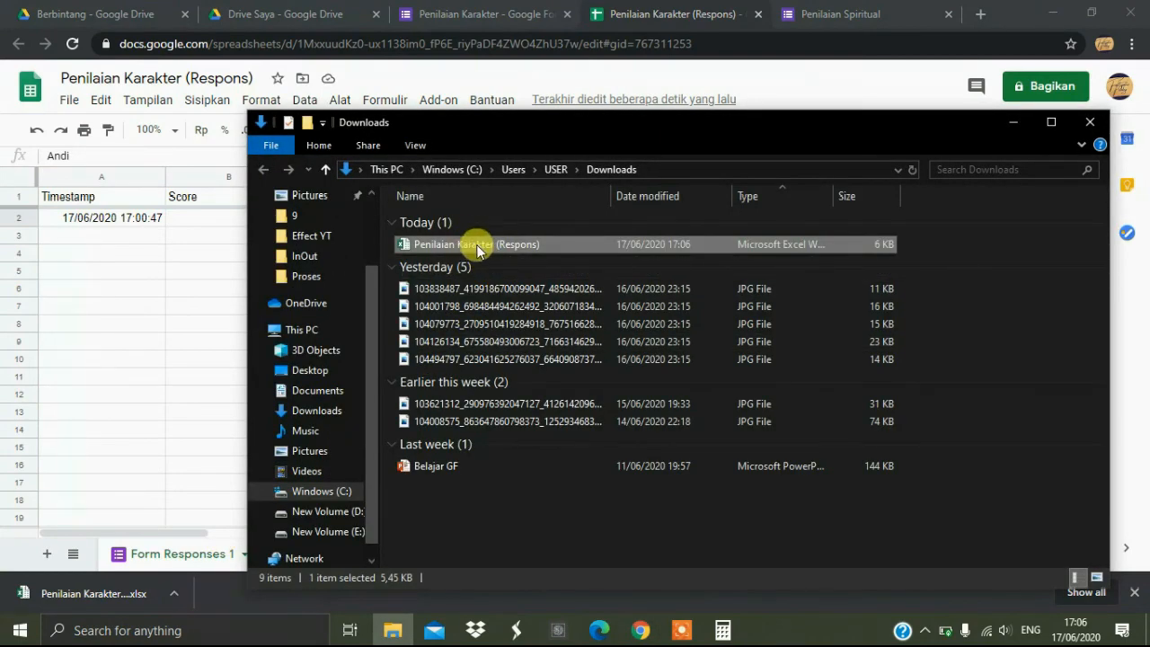
pyautogui.doubleClick(478, 244)
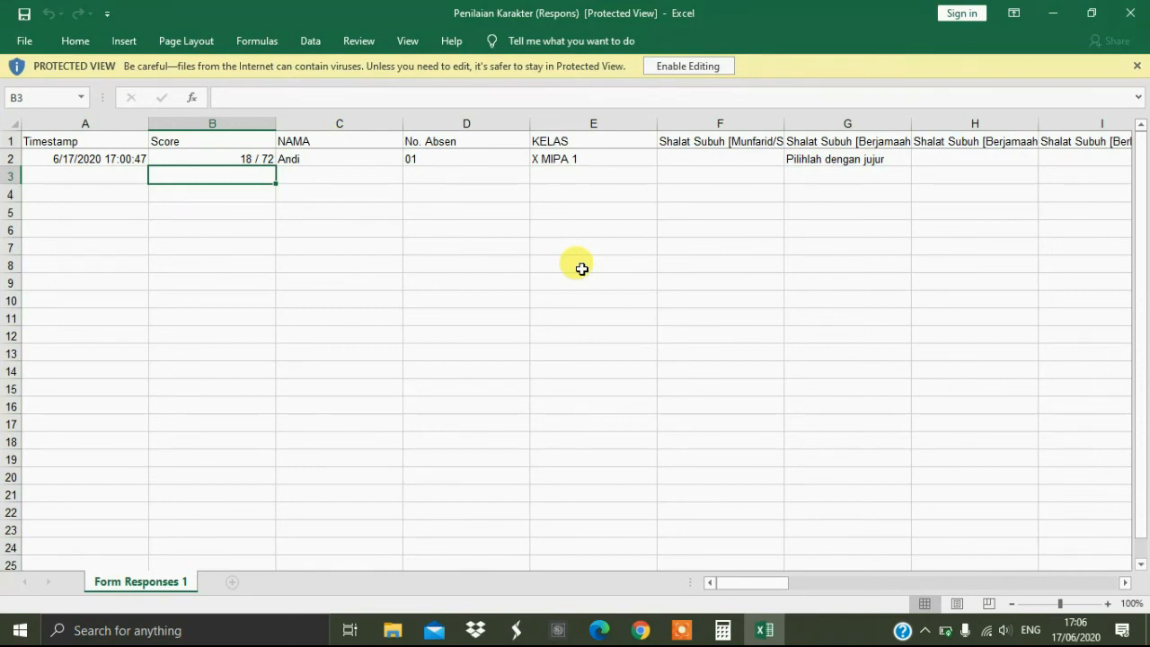
pyautogui.click(714, 66)
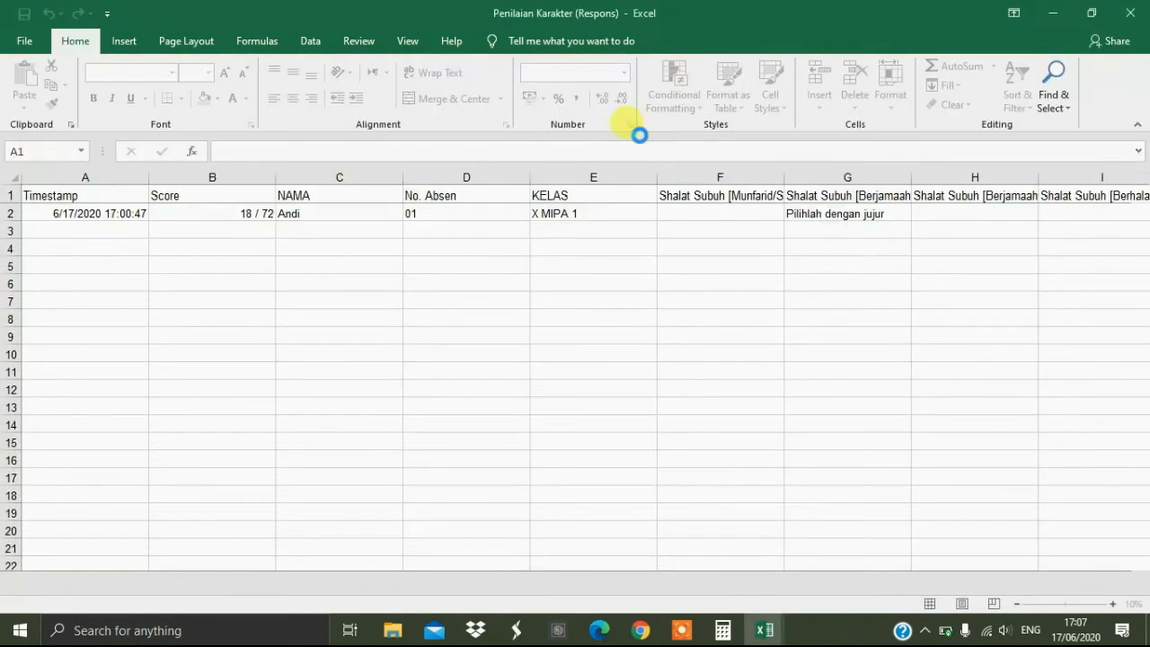
# Insert a new sheet column between Score and NAMA, with the heading "Persen".
pyautogui.click(241, 214)
pyautogui.click(336, 217)
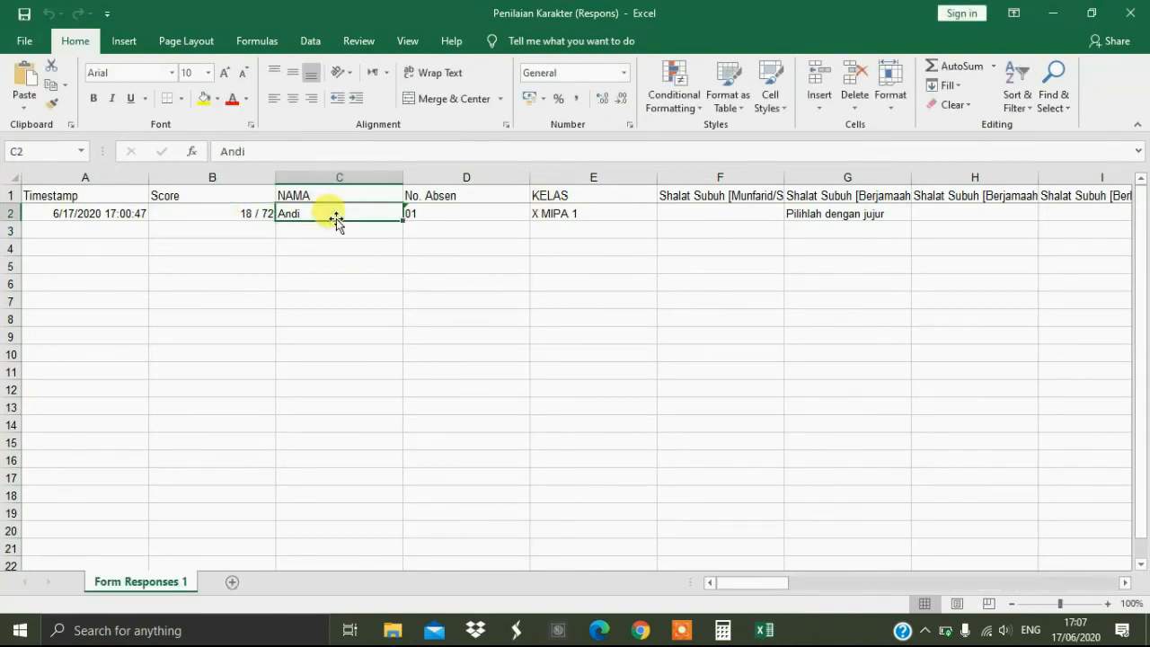
pyautogui.click(818, 115)
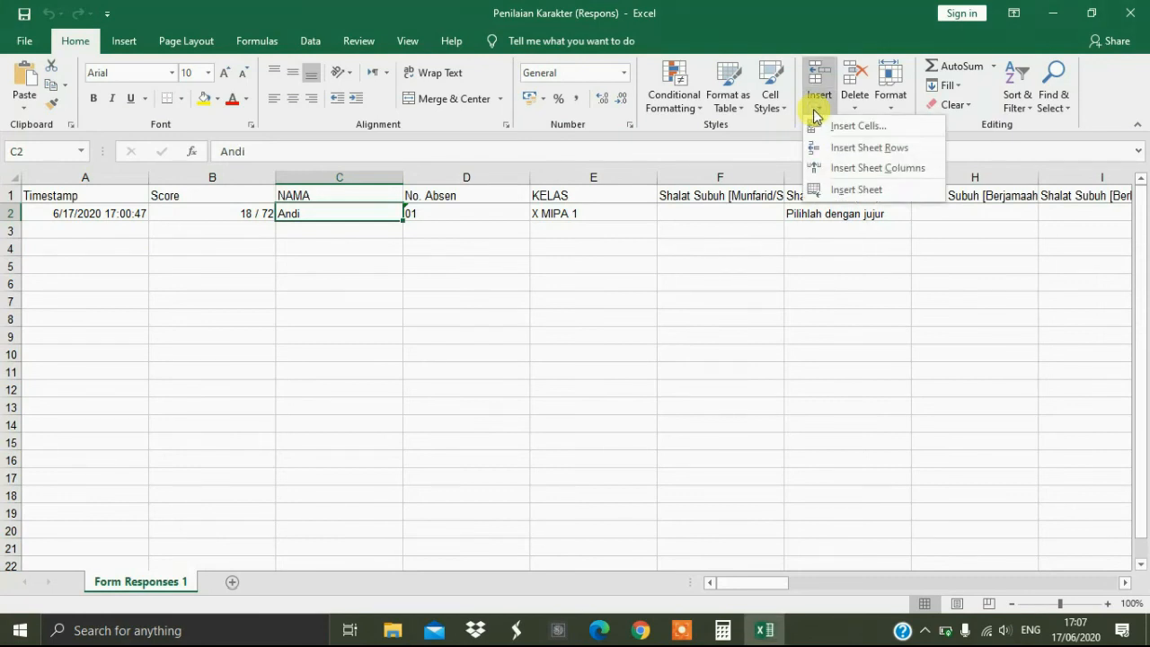
pyautogui.click(842, 168)
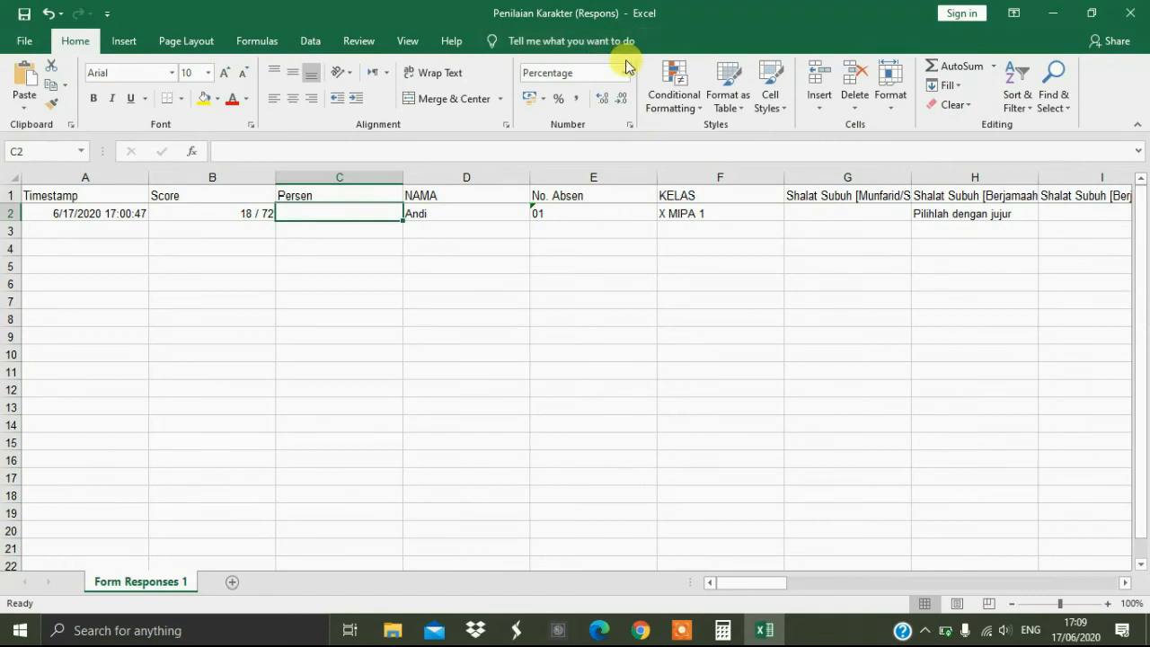
# Calculate the response's percentage in C2 with the Percentage format and the formula =B2/28, and check it against the Calculator.
pyautogui.click(621, 71)
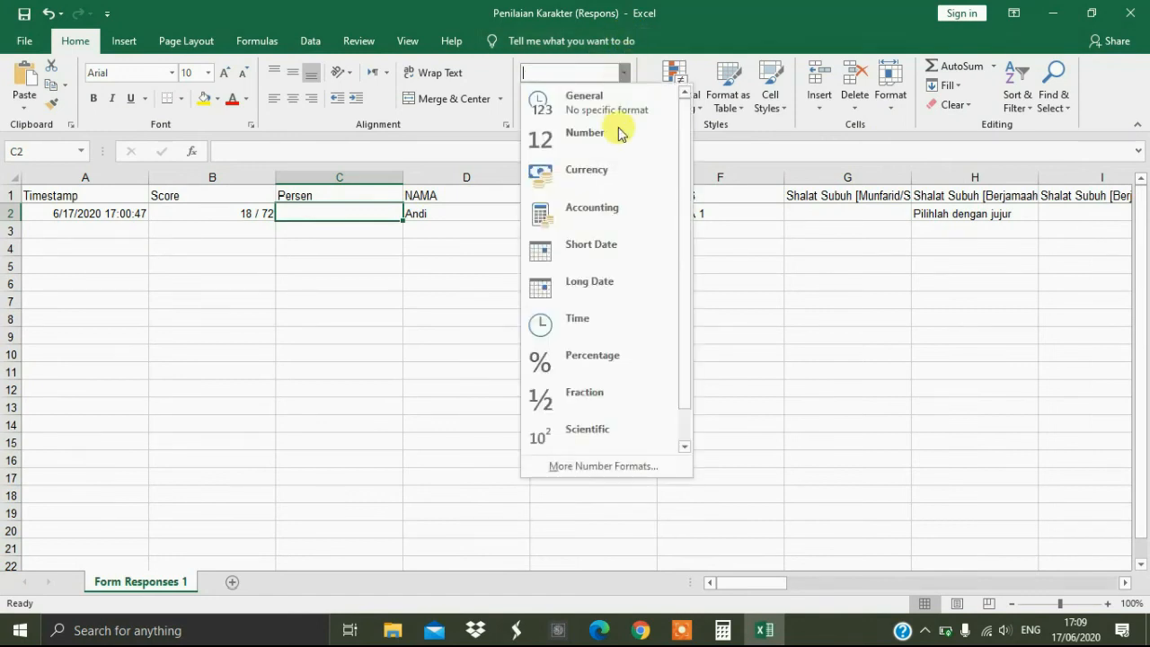
pyautogui.click(594, 356)
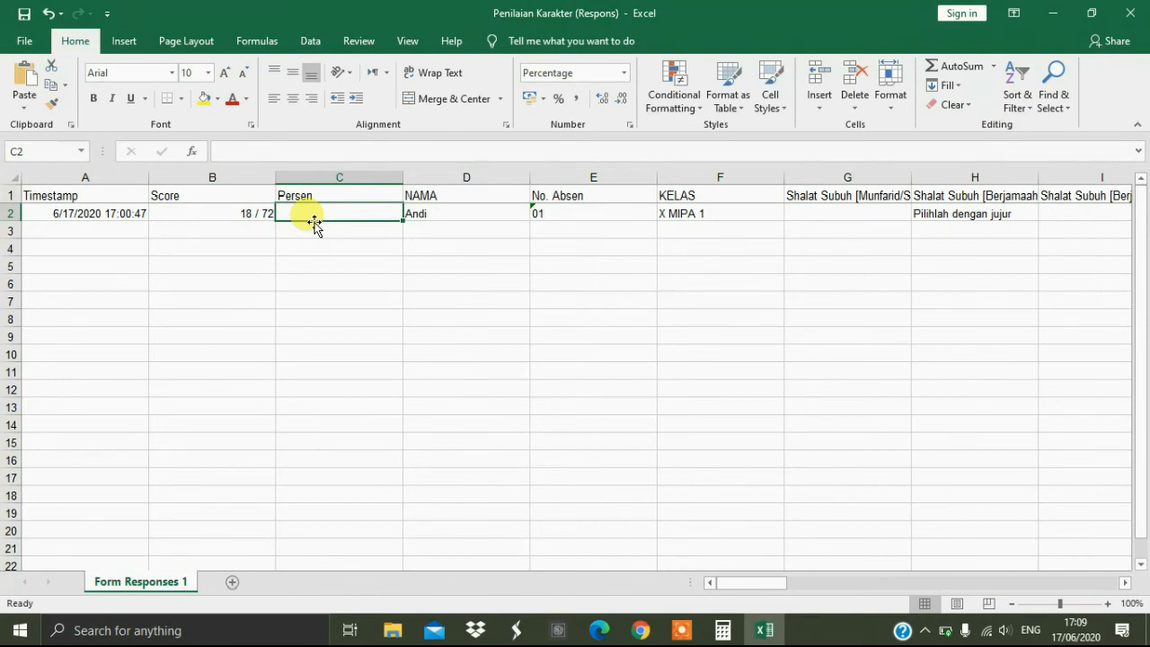
pyautogui.write('=')
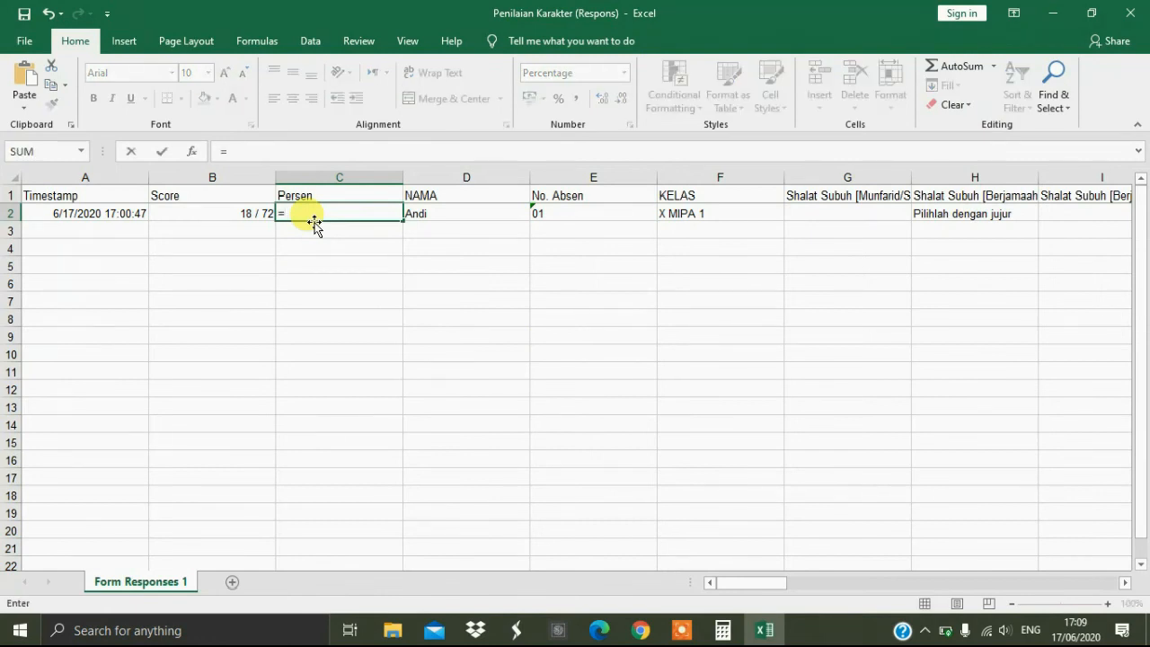
pyautogui.click(248, 214)
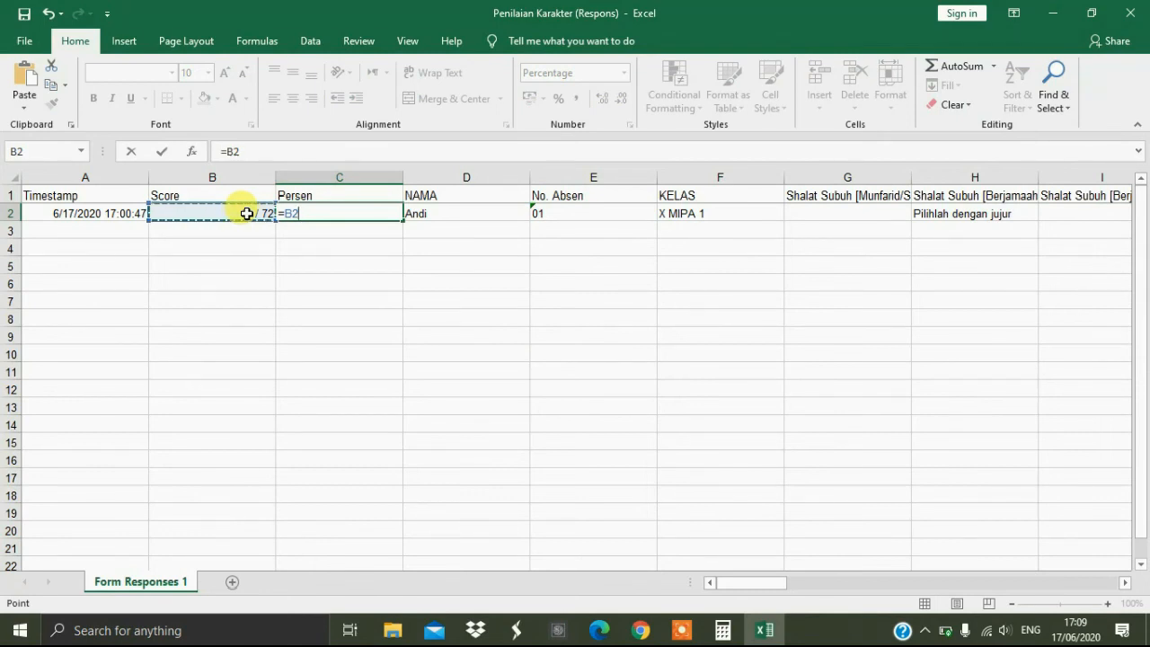
pyautogui.write('/28')
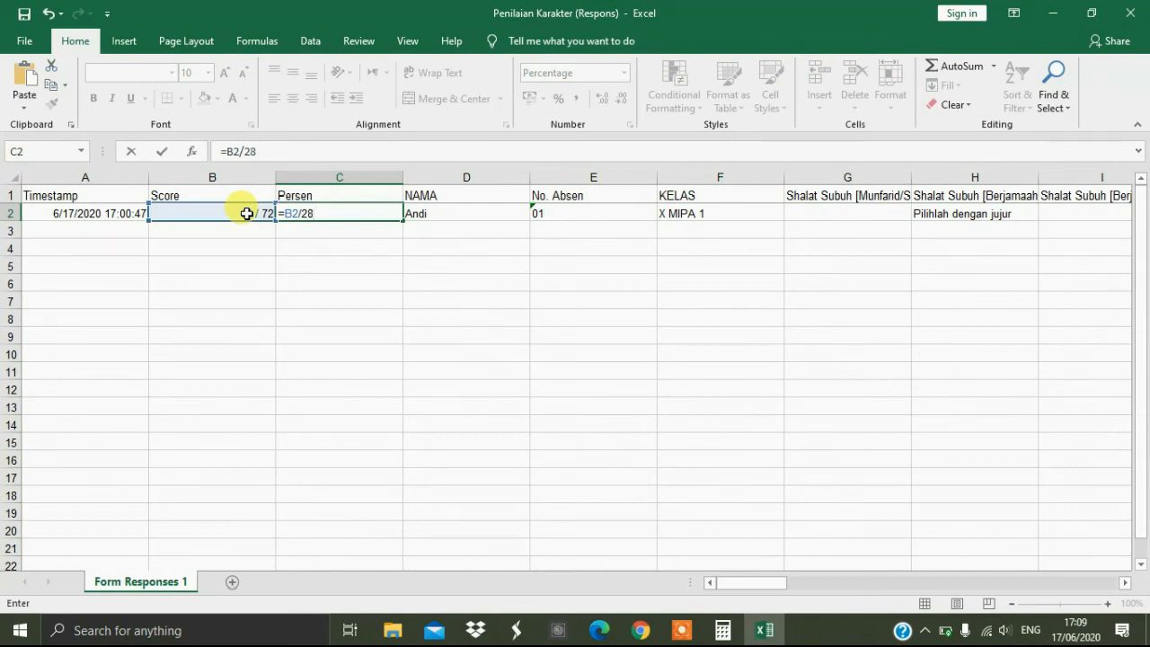
pyautogui.press('Return')
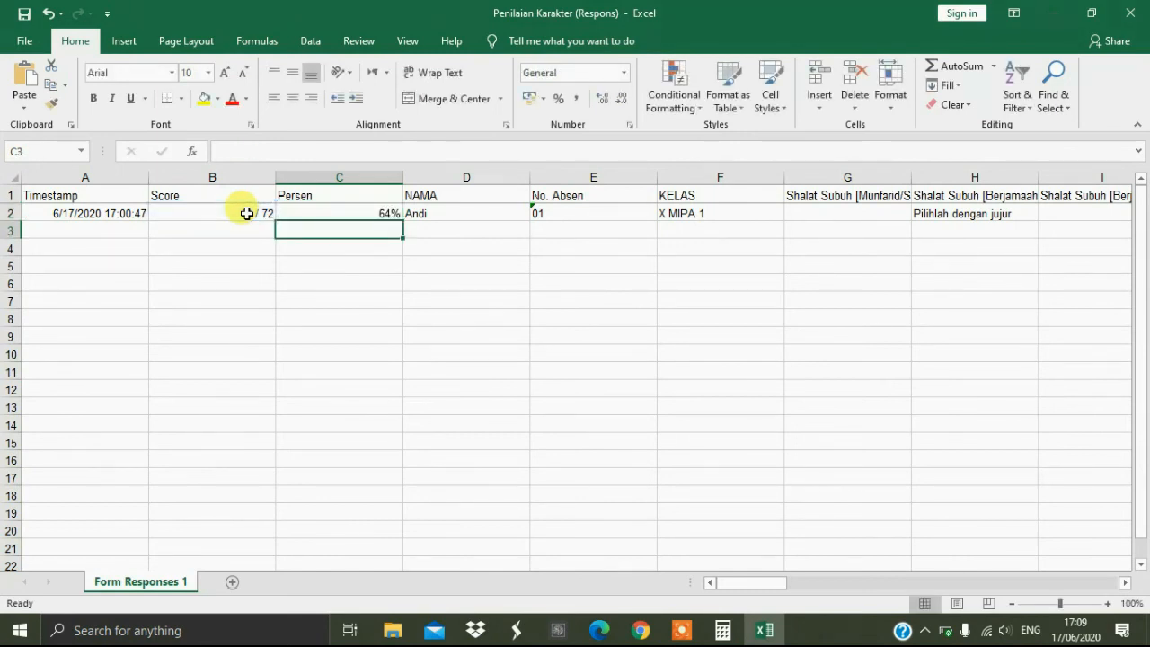
pyautogui.click(730, 634)
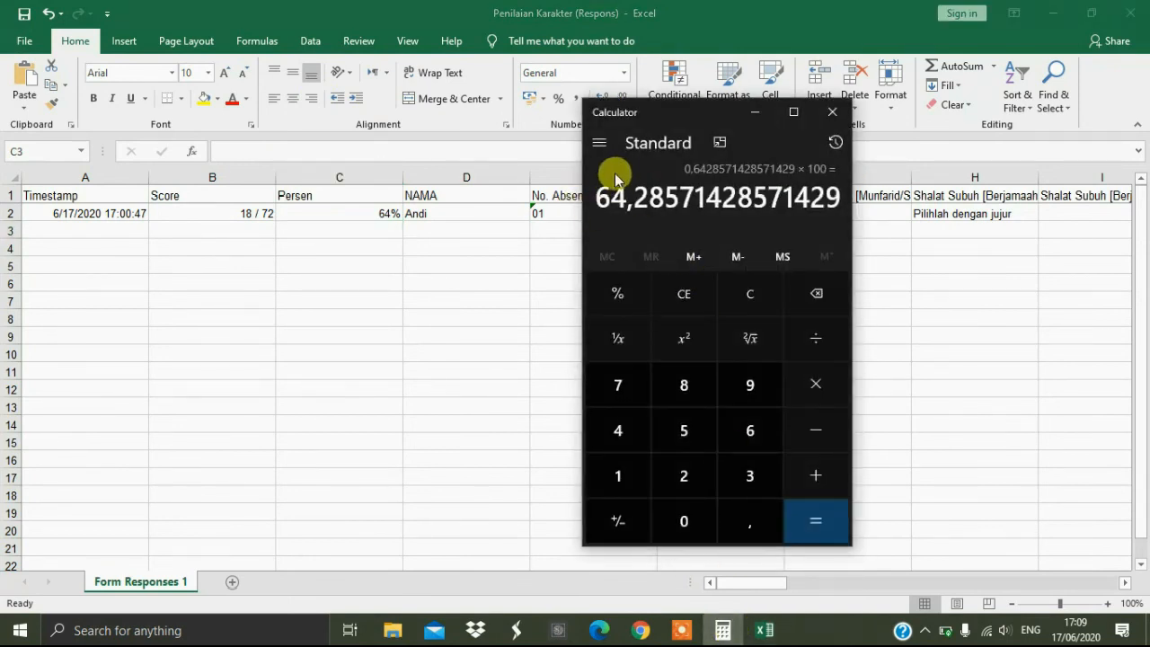
pyautogui.click(749, 115)
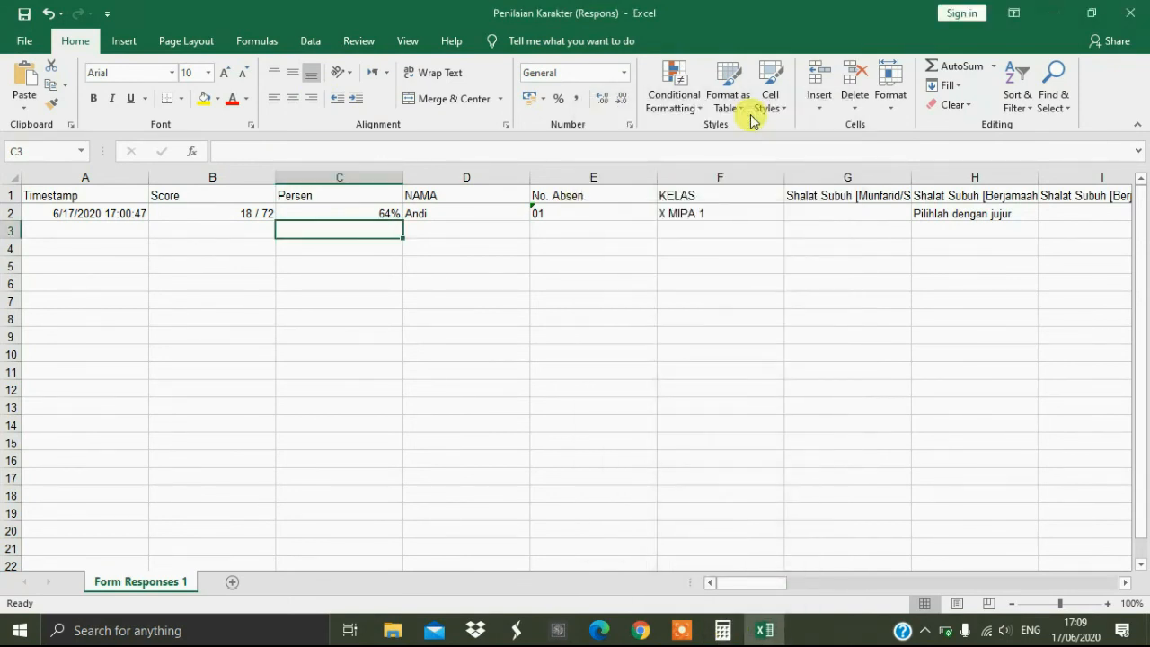
# Enter the sample scores 20 in B3 and 25 in B4 below the first response.
pyautogui.click(246, 225)
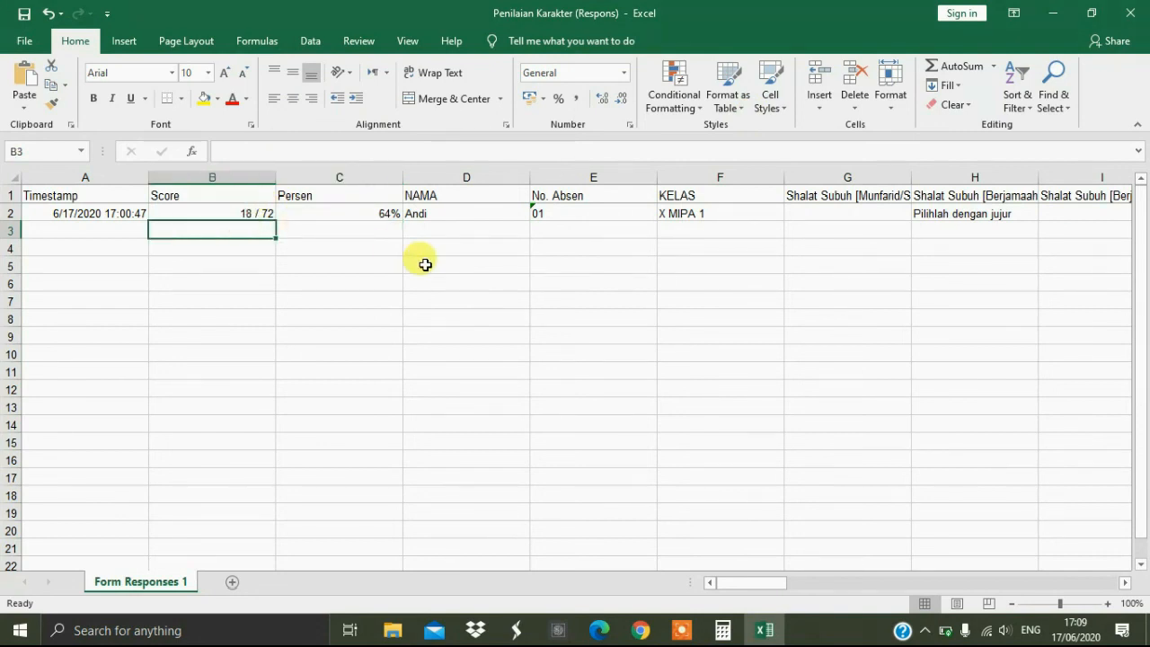
pyautogui.write('20')
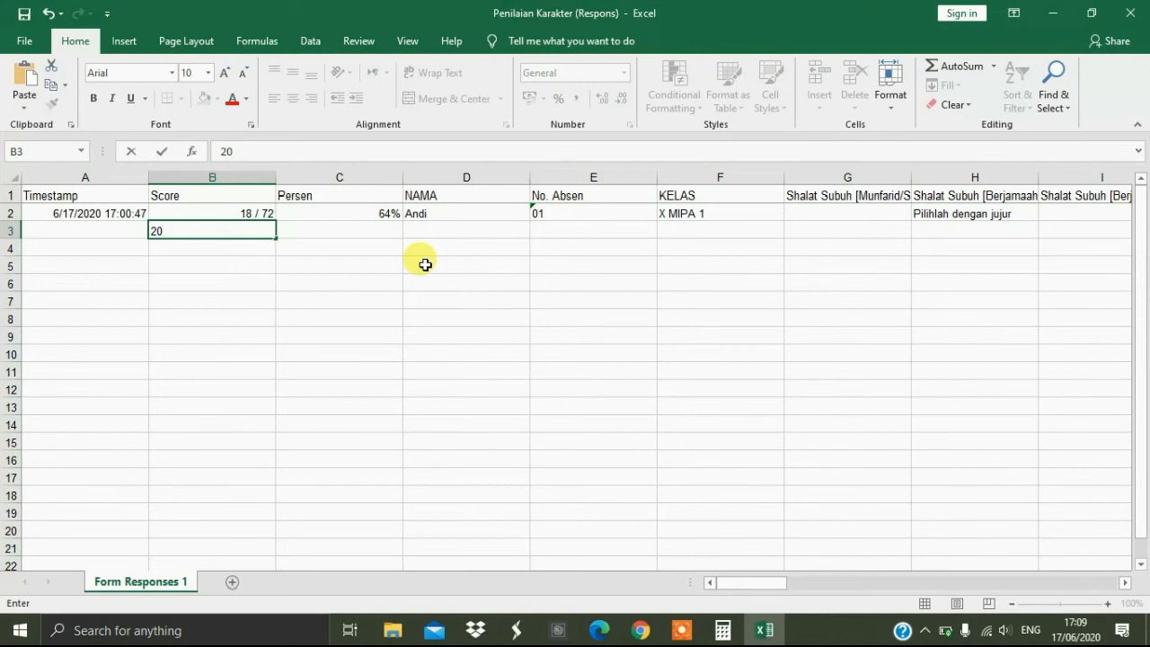
pyautogui.press('Return')
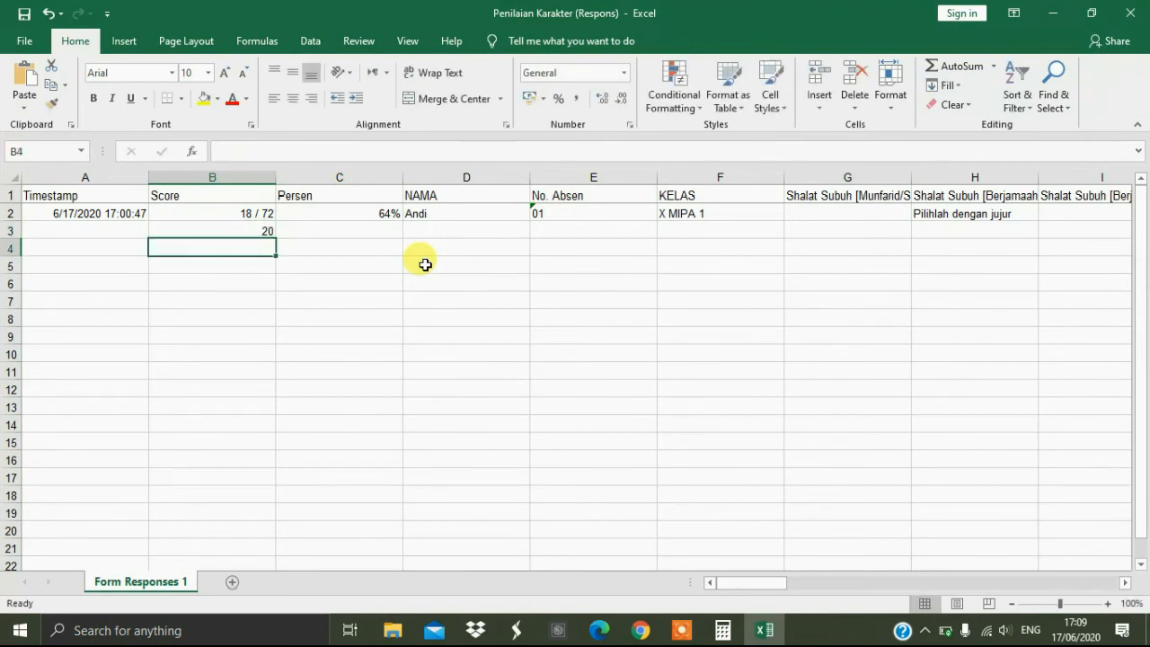
pyautogui.write('25')
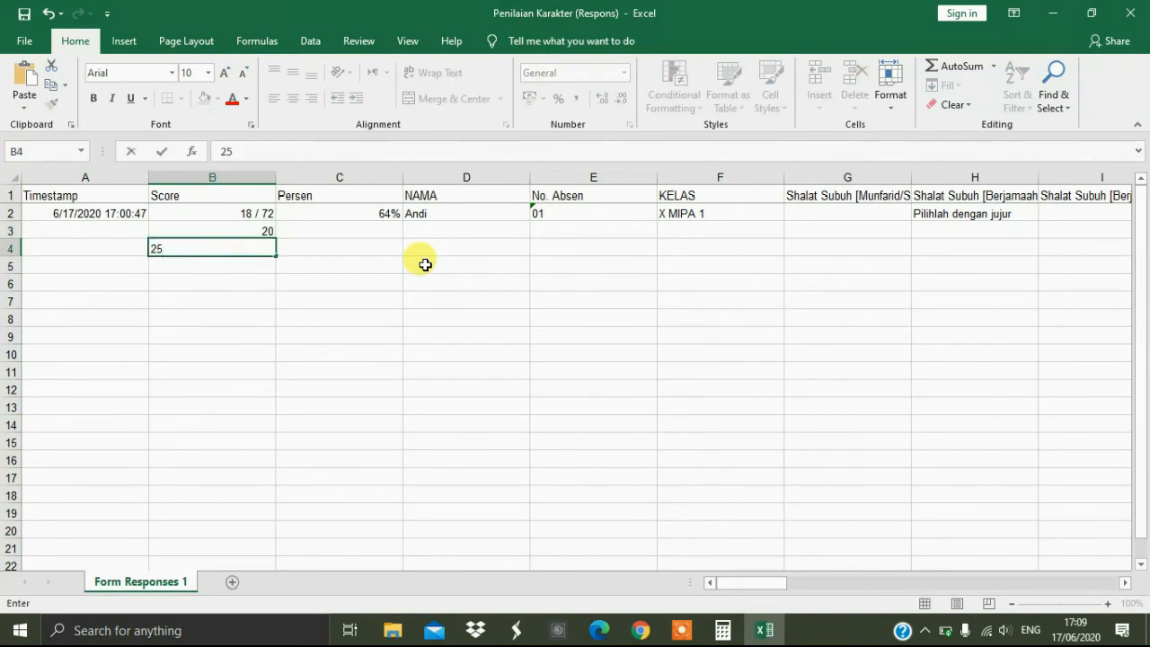
pyautogui.press('Return')
# Copy the percentage formula from C2 into C3:C4 and check each result against its score in column B.
pyautogui.click(378, 232)
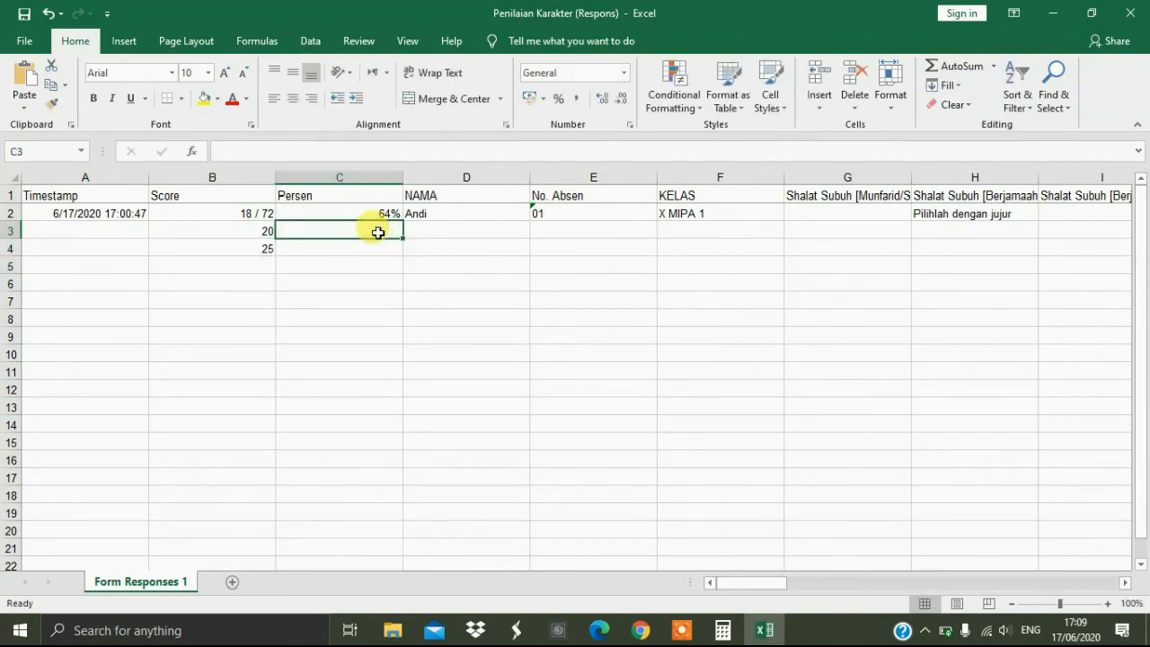
pyautogui.click(380, 213)
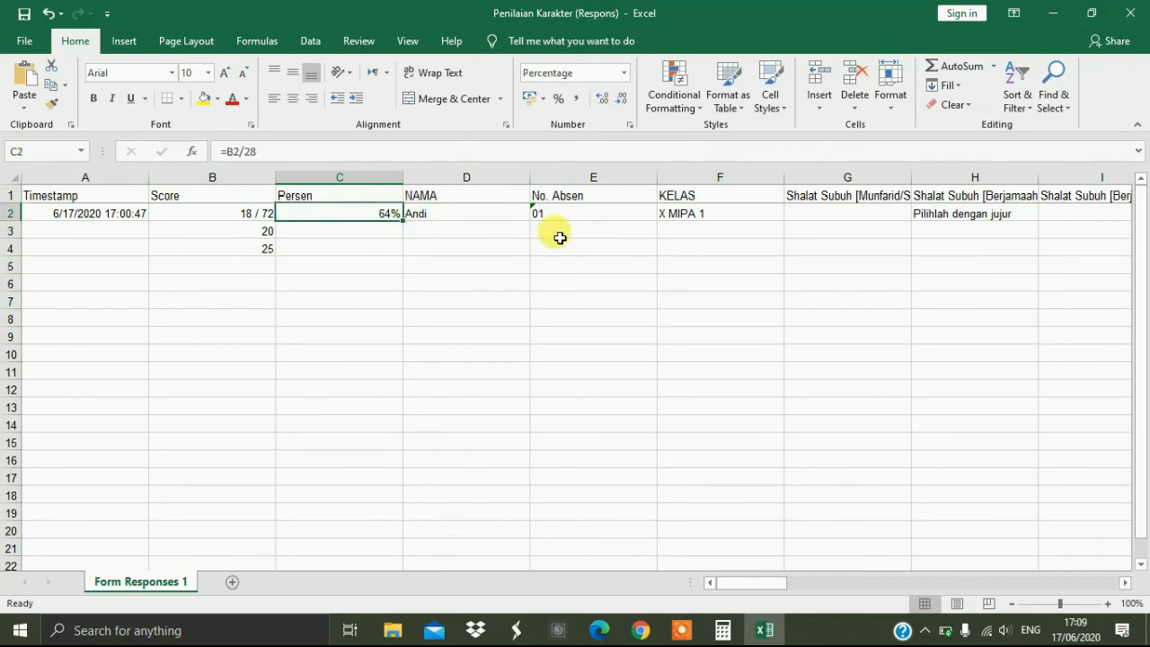
pyautogui.hotkey('ctrl', 'c')
pyautogui.press('Down')
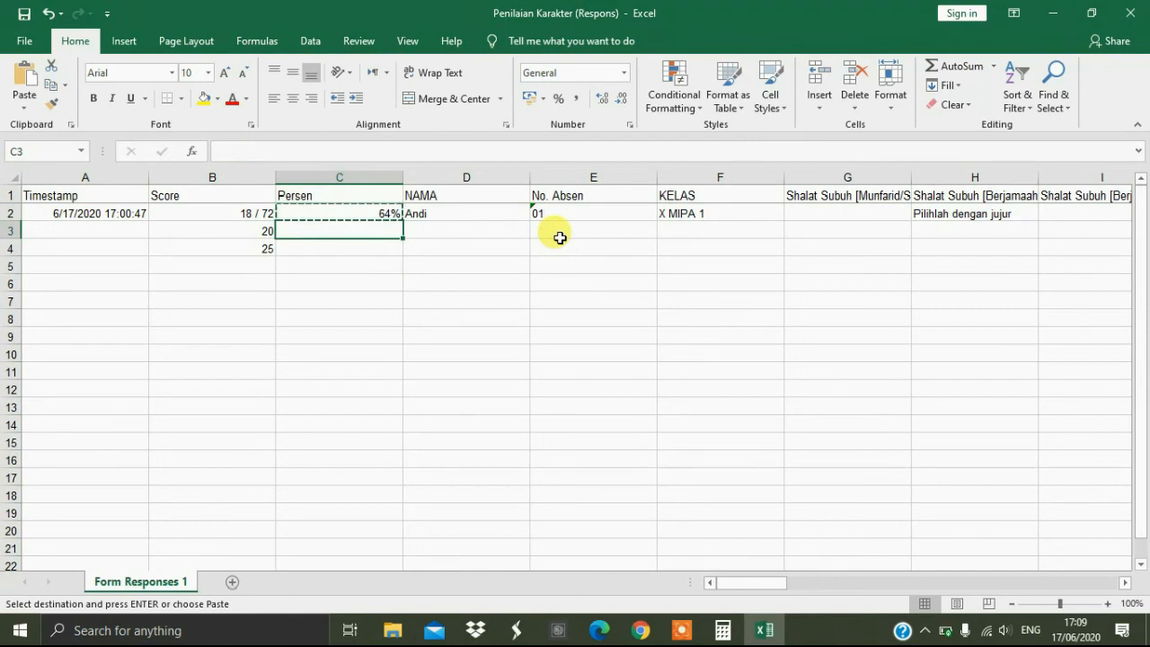
pyautogui.hotkey('shift', 'Down')
pyautogui.hotkey('ctrl', 'v')
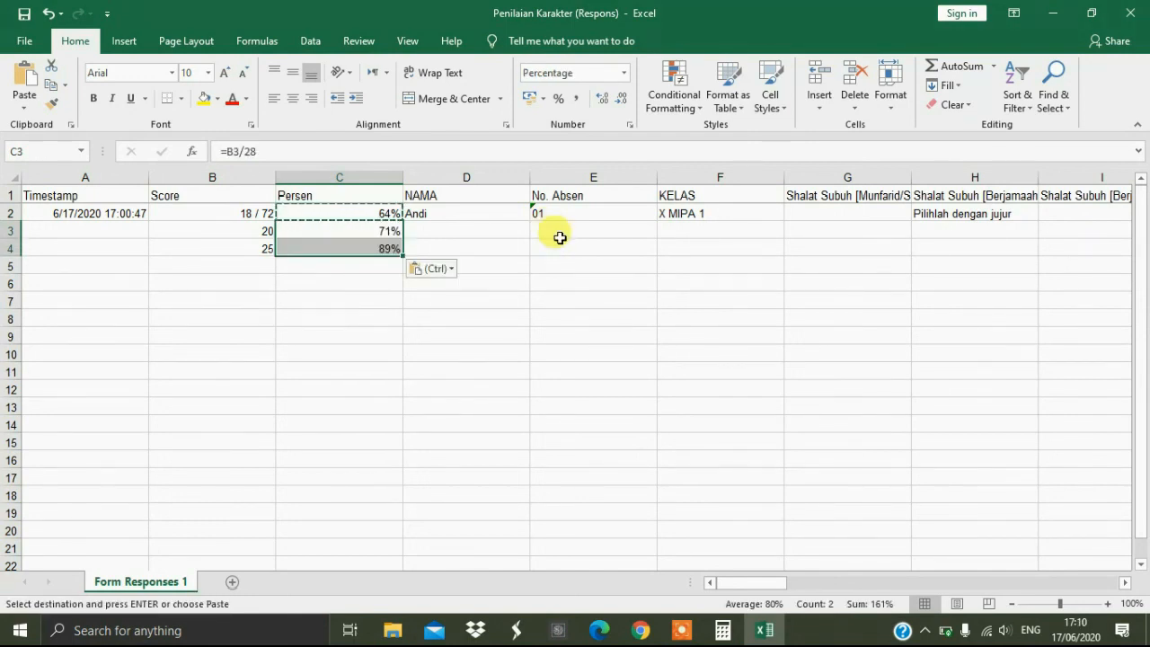
pyautogui.click(263, 231)
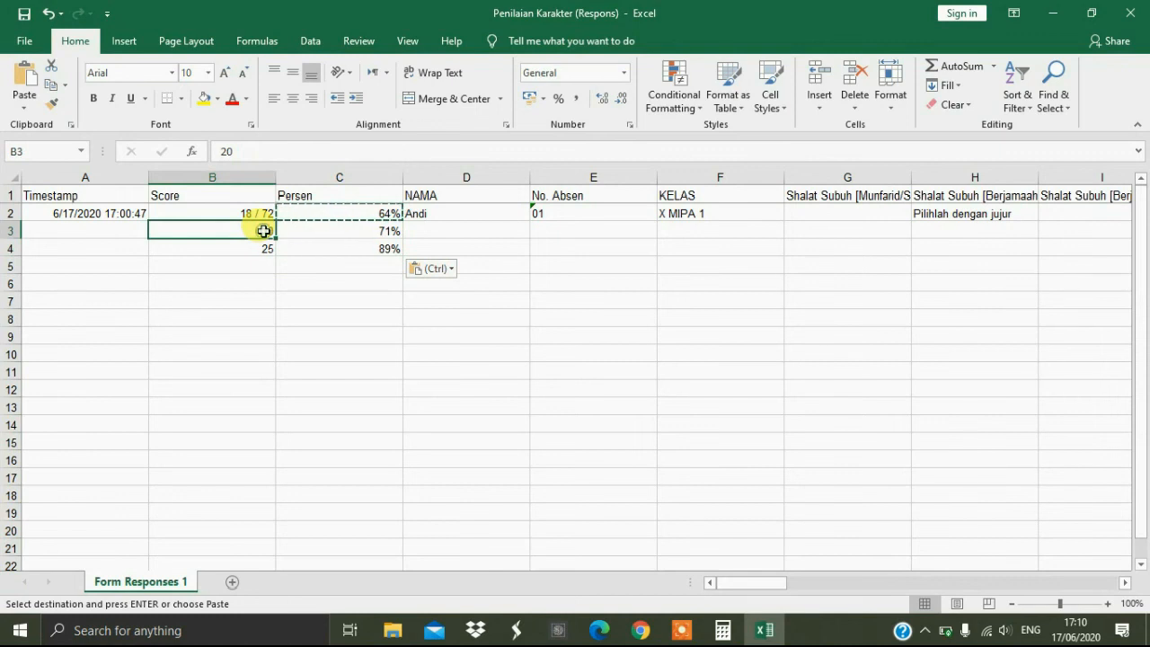
pyautogui.click(367, 234)
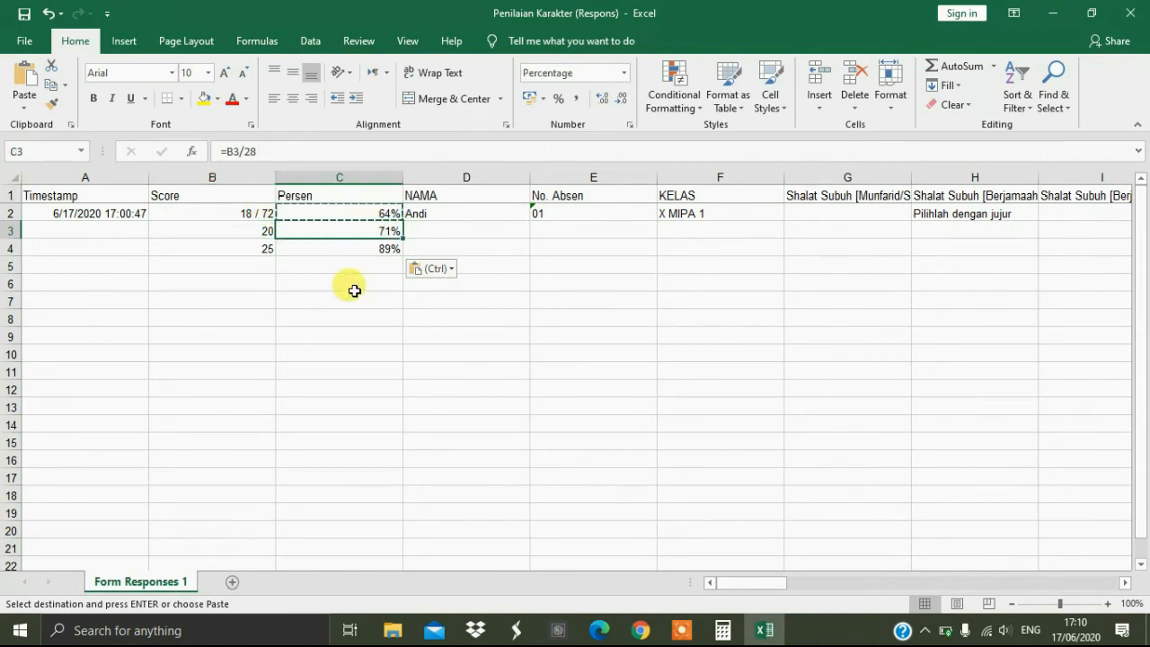
pyautogui.click(250, 226)
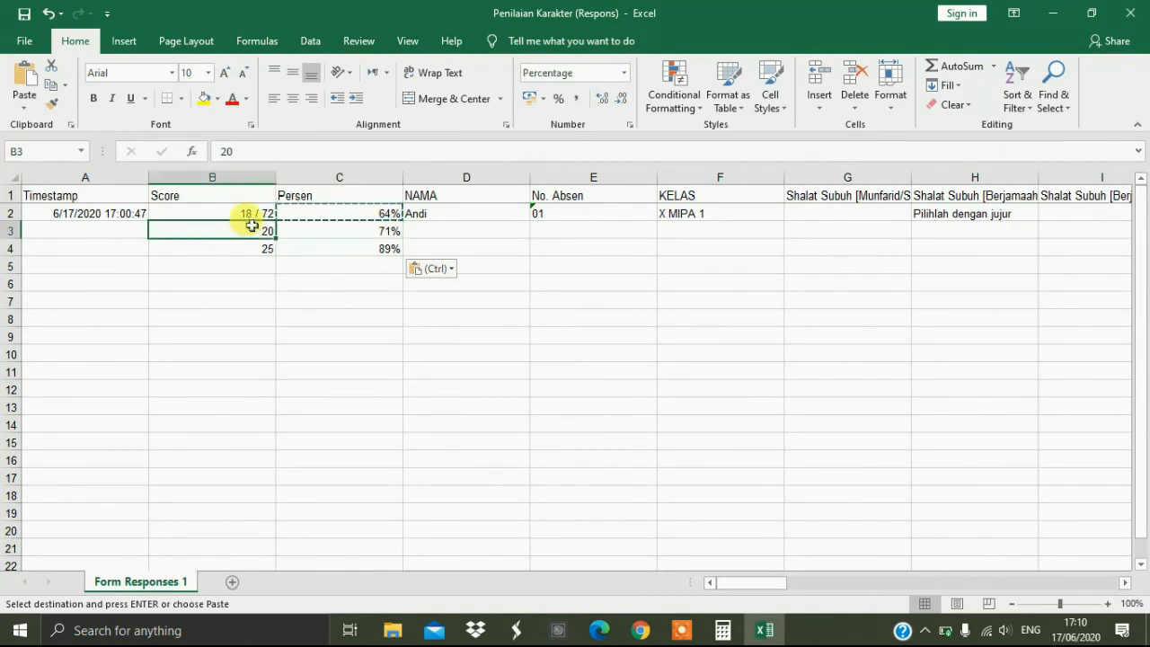
pyautogui.click(345, 225)
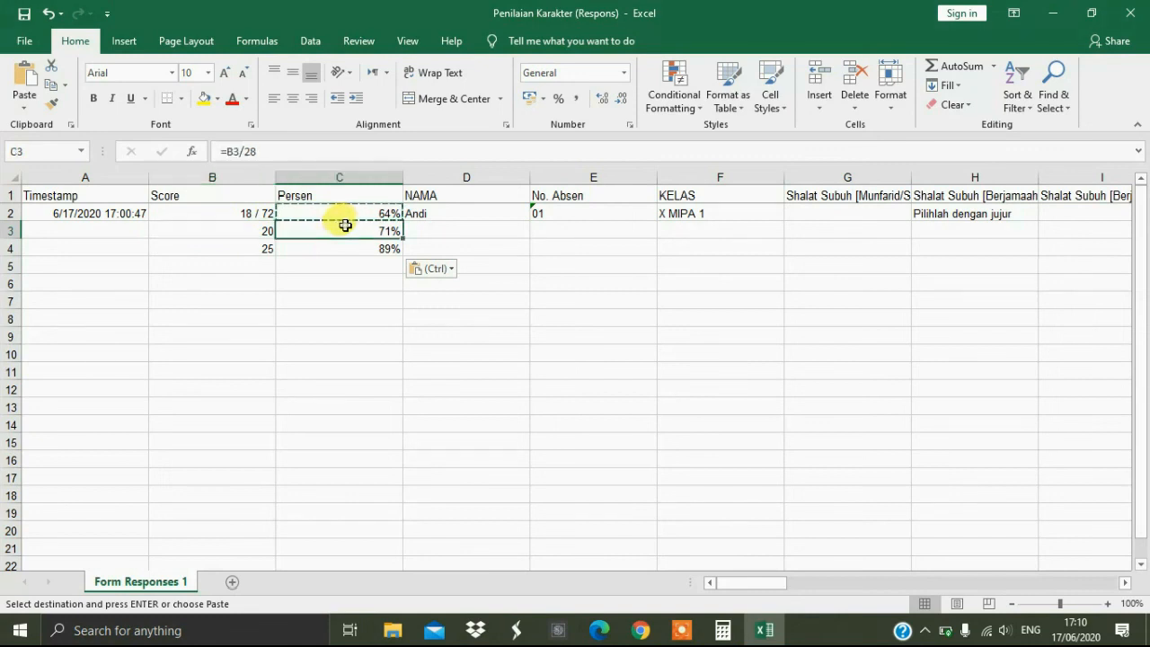
pyautogui.click(245, 254)
pyautogui.click(341, 242)
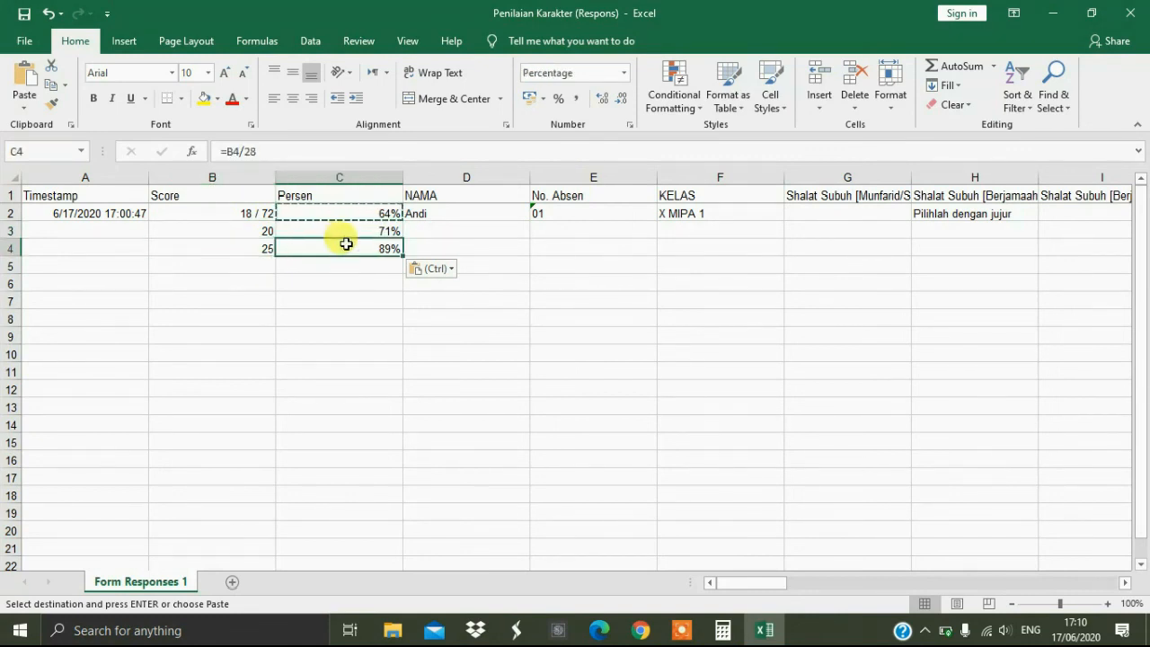
# Enter the sample score 28 in B5 and copy the percentage formula from C4 into C5.
pyautogui.click(258, 266)
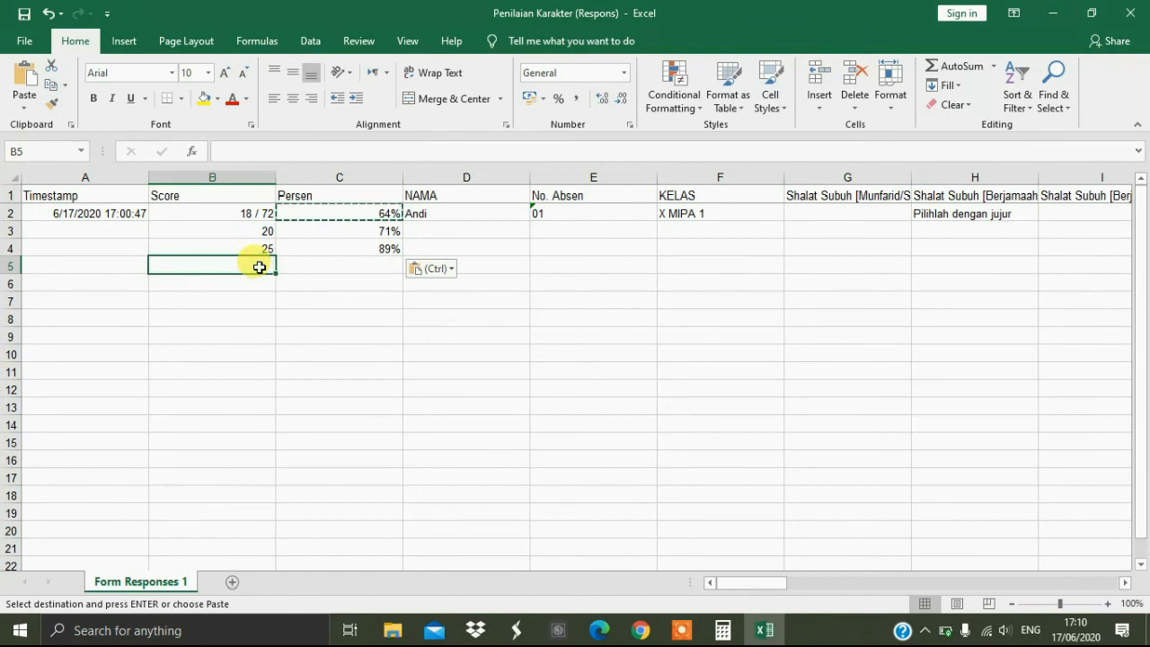
pyautogui.write('28')
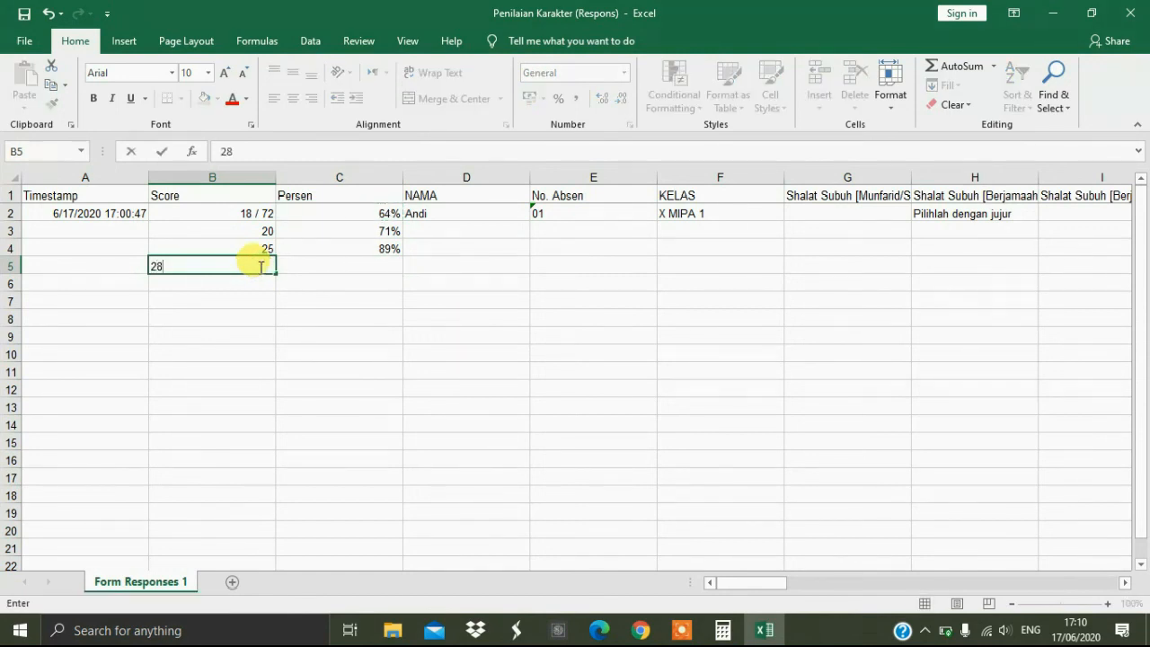
pyautogui.click(349, 254)
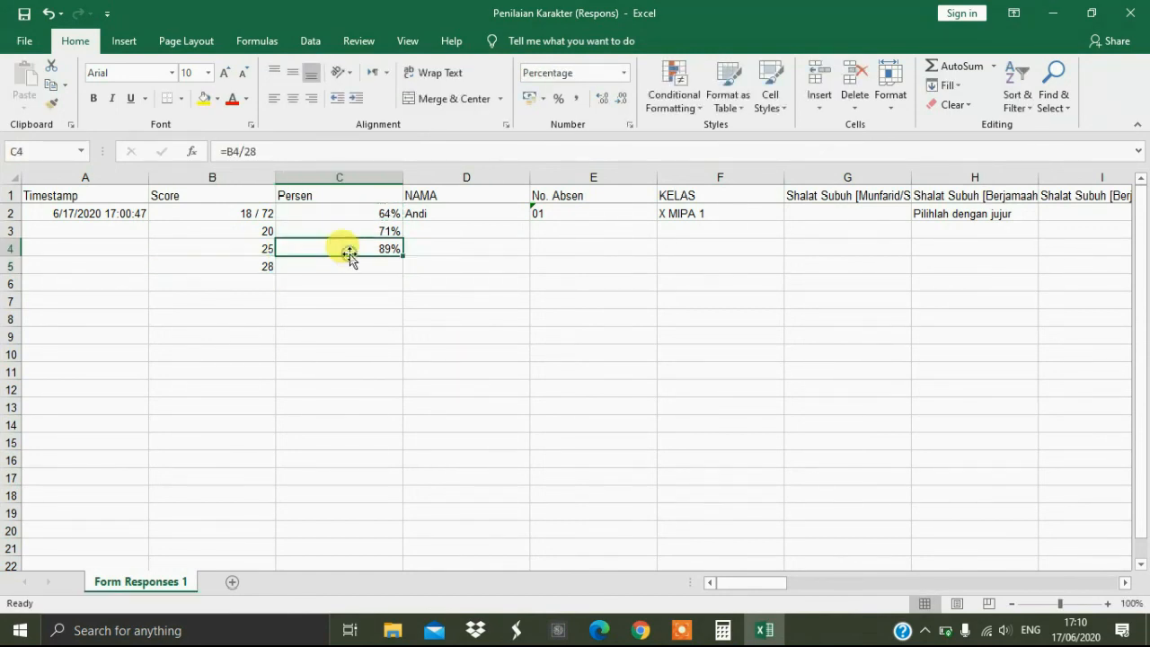
pyautogui.hotkey('ctrl', 'c')
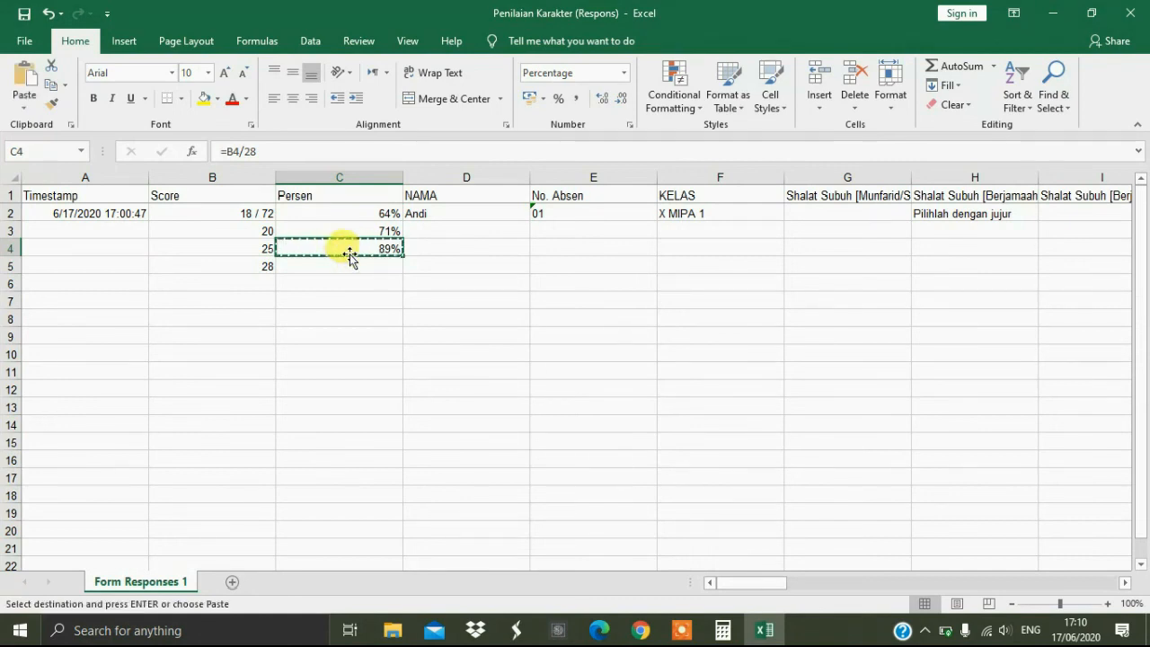
pyautogui.press('Down')
pyautogui.hotkey('ctrl', 'v')
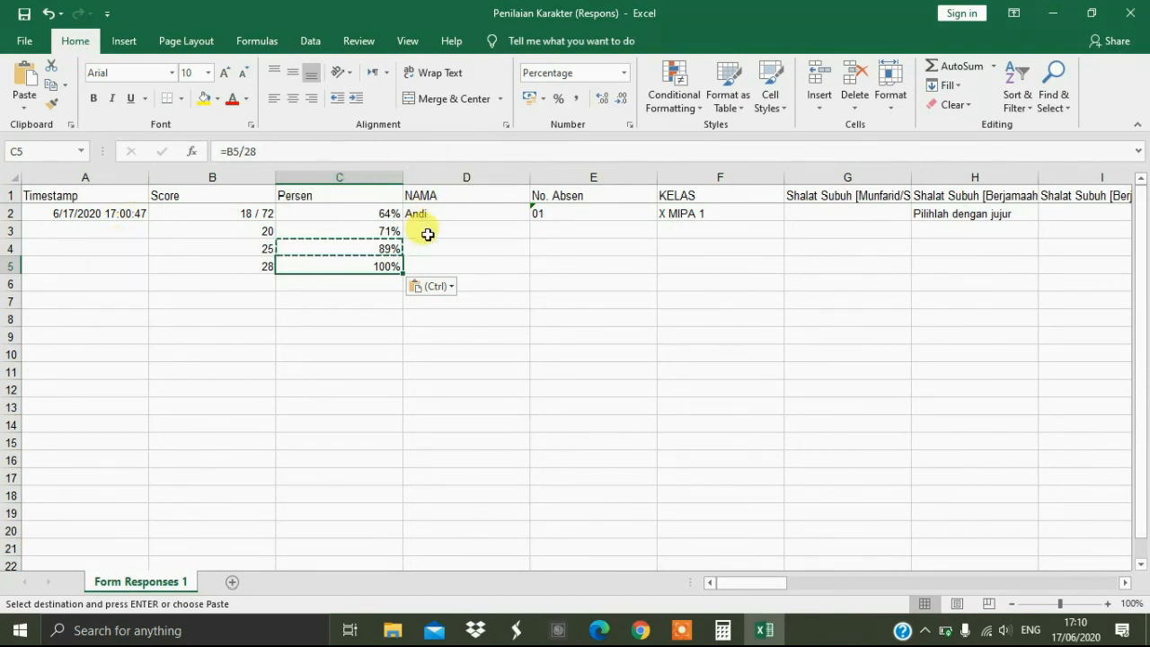
# Left-align all cells of the response table, trying centred alignment for comparison before returning to left.
pyautogui.hotkey('ctrl', 'a')
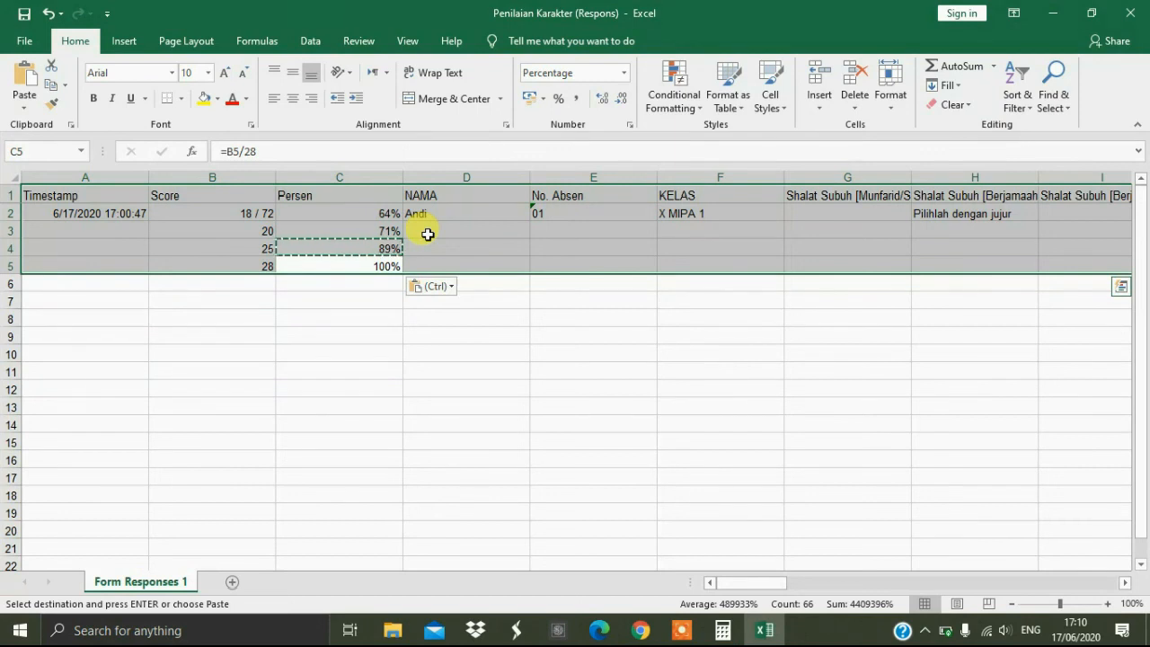
pyautogui.click(273, 99)
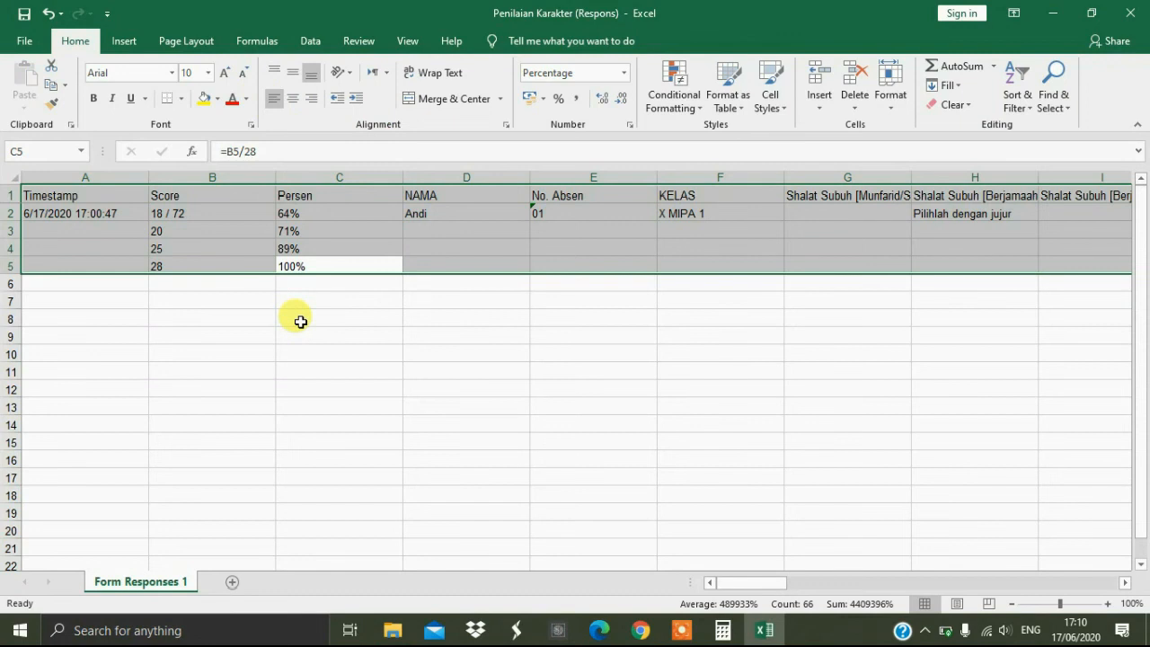
pyautogui.click(291, 101)
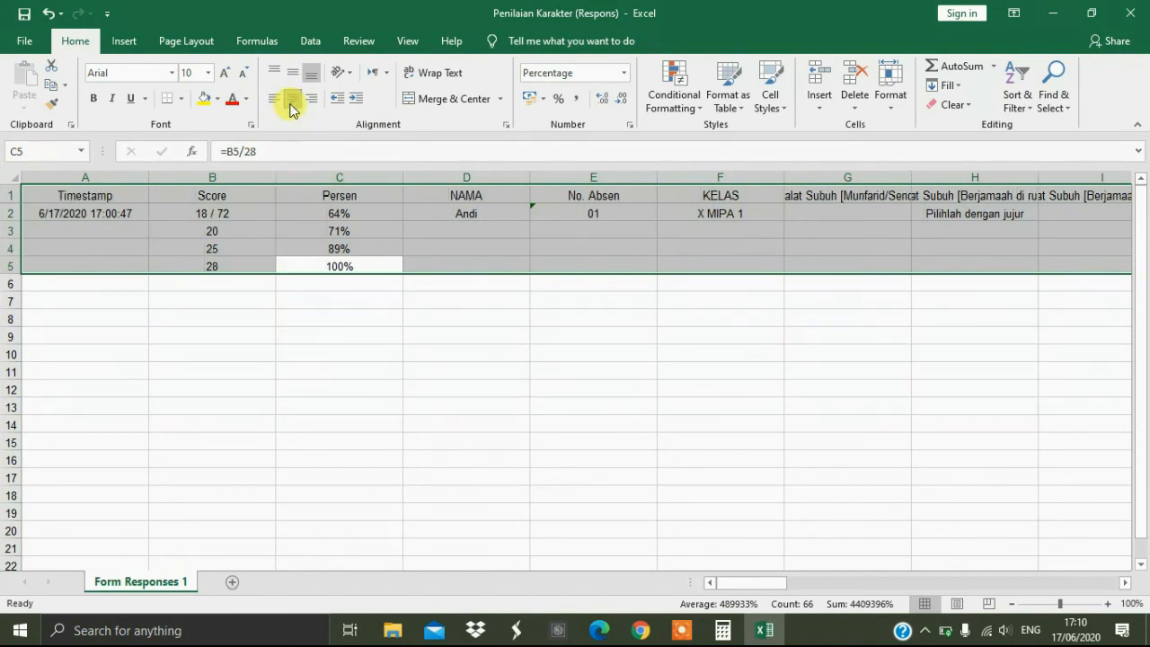
pyautogui.click(275, 105)
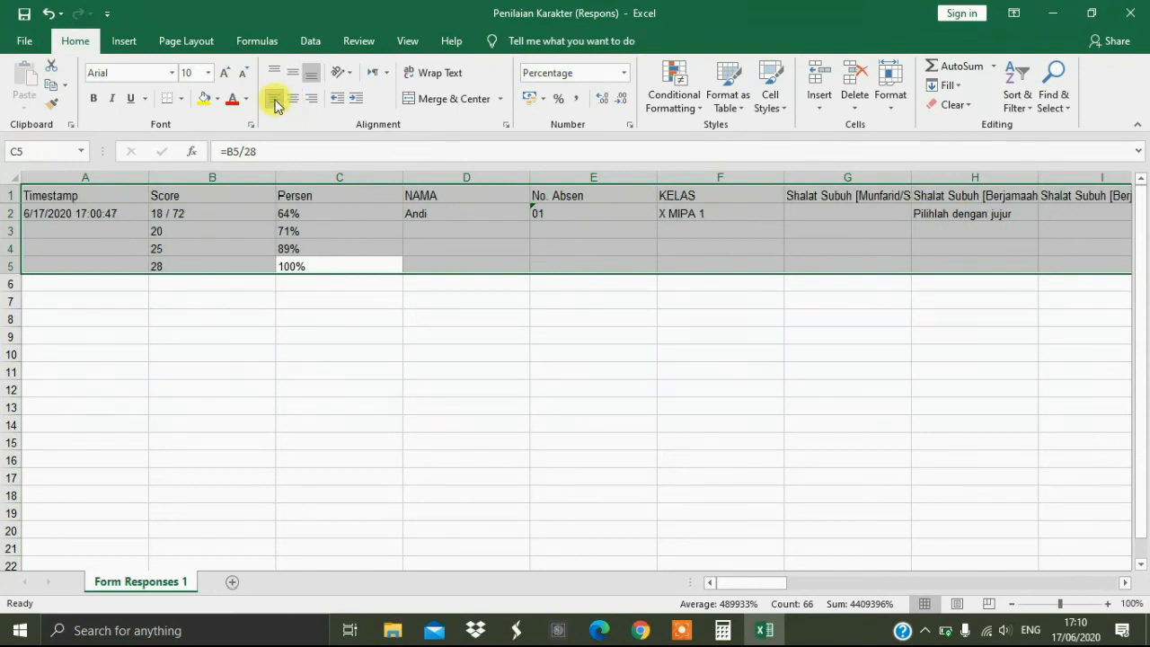
pyautogui.click(380, 329)
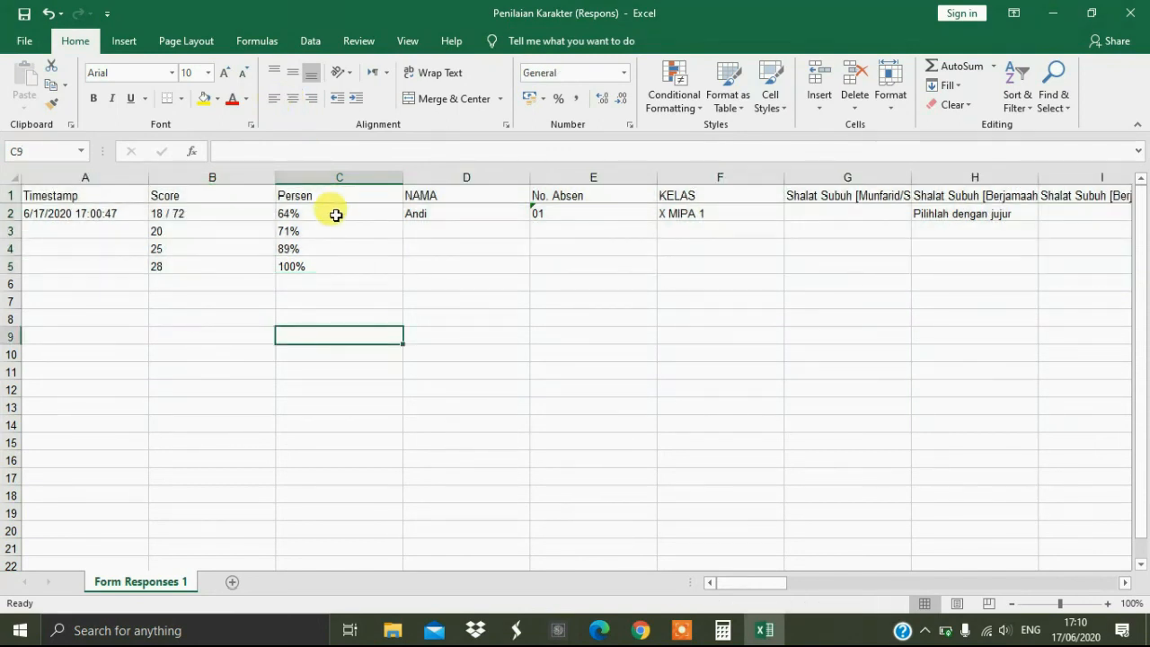